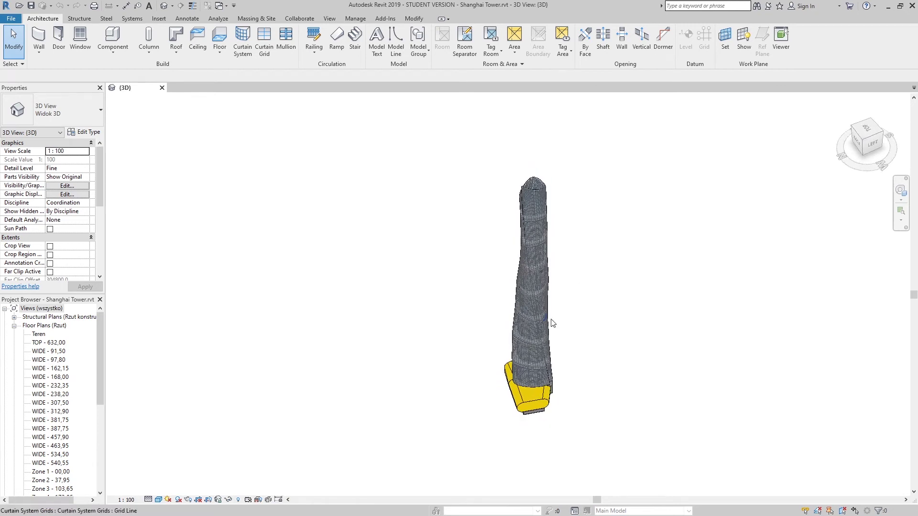
# Step: Zoom and orbit the tower model to inspect it from several angles, including its top
pyautogui.scroll(1, 560, 254)
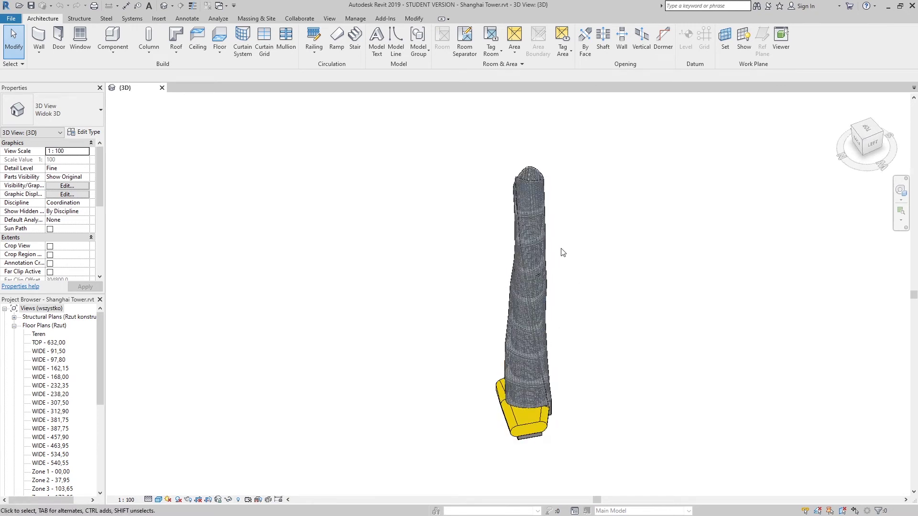
pyautogui.scroll(2, 561, 256)
pyautogui.scroll(2, 561, 265)
pyautogui.moveTo(561, 268)
pyautogui.keyDown('shift'); pyautogui.mouseDown(button='middle')
pyautogui.moveTo(567, 262)
pyautogui.moveTo(553, 231)
pyautogui.mouseUp(button='middle'); pyautogui.keyUp('shift')
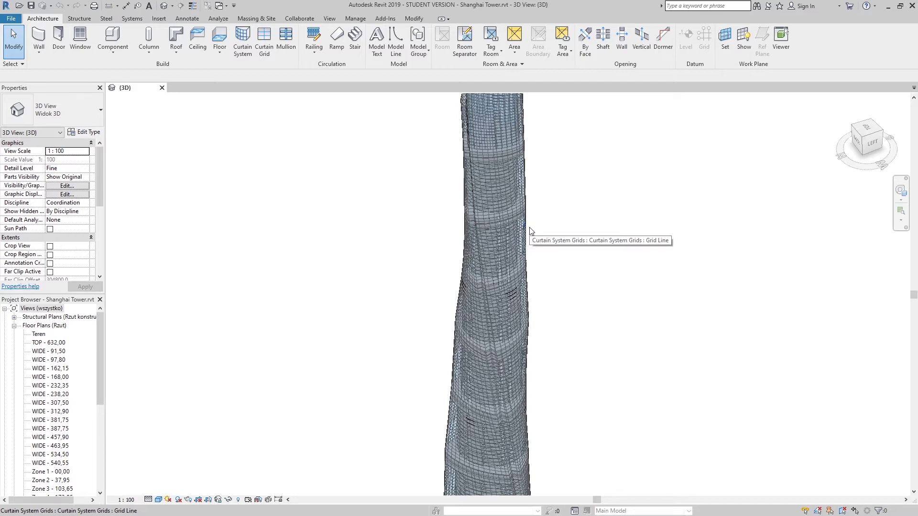
pyautogui.scroll(-3, 540, 258)
pyautogui.scroll(-2, 568, 266)
pyautogui.moveTo(570, 266)
pyautogui.keyDown('shift'); pyautogui.mouseDown(button='middle')
pyautogui.moveTo(592, 272)
pyautogui.moveTo(591, 244)
pyautogui.mouseUp(button='middle'); pyautogui.keyUp('shift')
pyautogui.scroll(1, 550, 287)
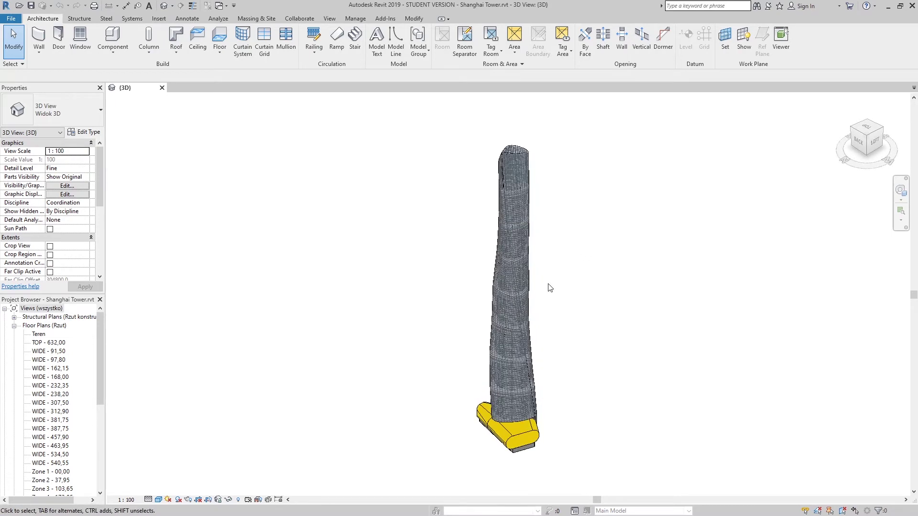
pyautogui.scroll(2, 550, 287)
pyautogui.moveTo(549, 344)
pyautogui.keyDown('shift'); pyautogui.mouseDown(button='middle')
pyautogui.moveTo(545, 307)
pyautogui.moveTo(600, 295)
pyautogui.mouseUp(button='middle'); pyautogui.keyUp('shift')
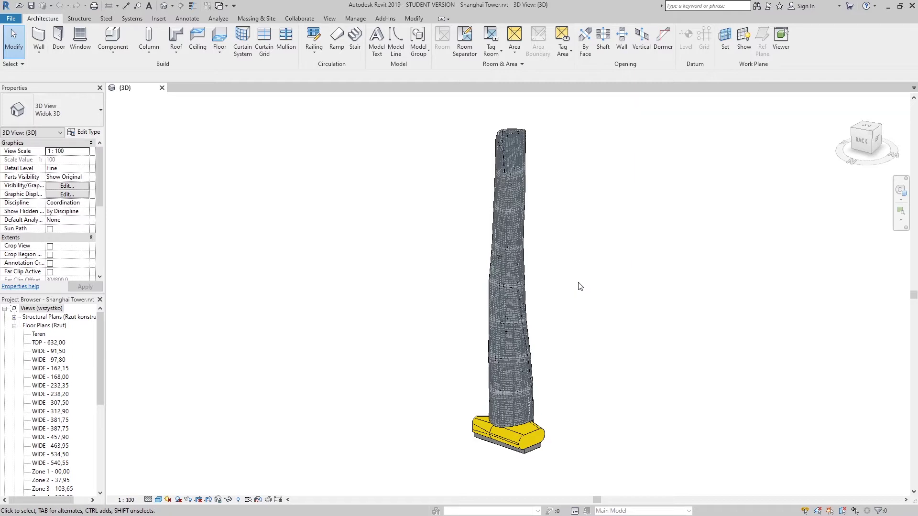
pyautogui.keyDown('shift'); pyautogui.moveTo(570, 254); pyautogui.dragTo(584, 338, button='middle'); pyautogui.keyUp('shift')
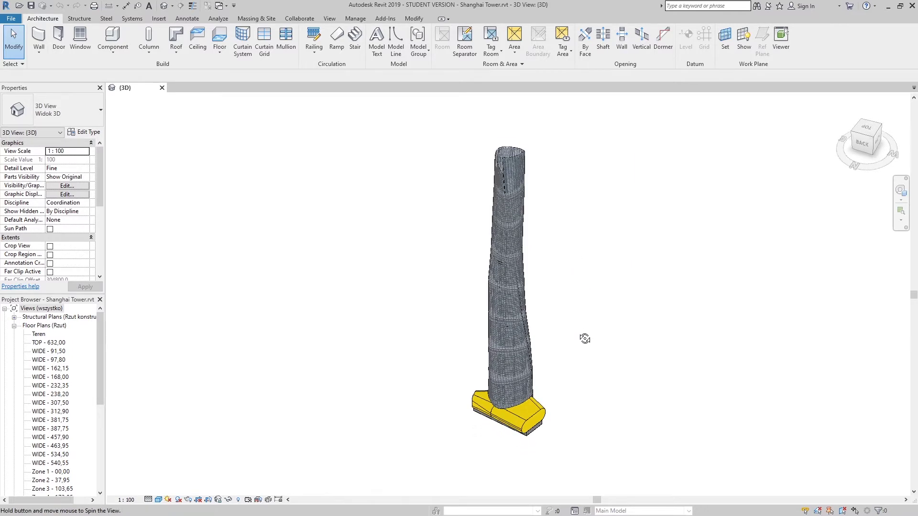
pyautogui.scroll(1, 549, 309)
pyautogui.scroll(2, 549, 309)
pyautogui.scroll(2, 546, 251)
pyautogui.moveTo(546, 251)
pyautogui.mouseDown(button='middle')
pyautogui.moveTo(574, 304)
pyautogui.moveTo(586, 369)
pyautogui.moveTo(587, 288)
pyautogui.moveTo(621, 300)
pyautogui.moveTo(612, 266)
pyautogui.moveTo(584, 285)
pyautogui.mouseUp(button='middle')
pyautogui.scroll(-2, 574, 266)
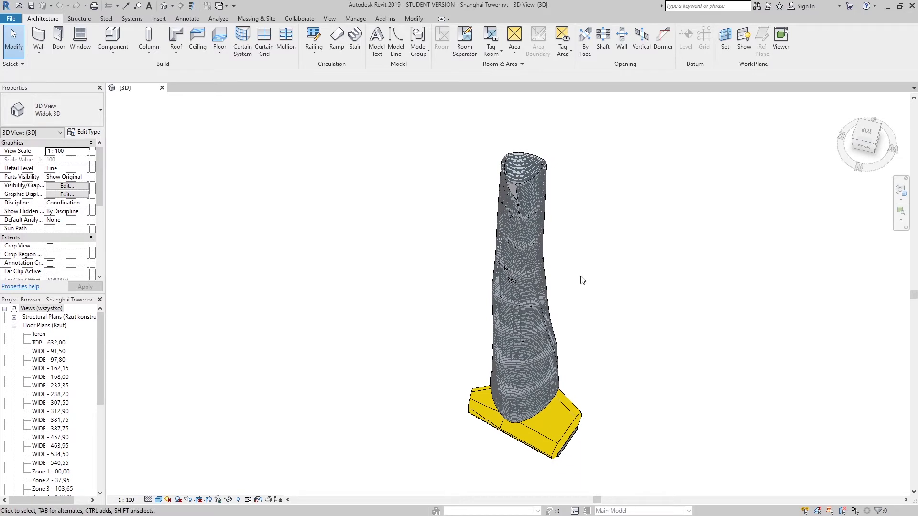
pyautogui.keyDown('shift'); pyautogui.moveTo(594, 272); pyautogui.dragTo(578, 289, button='middle'); pyautogui.keyUp('shift')
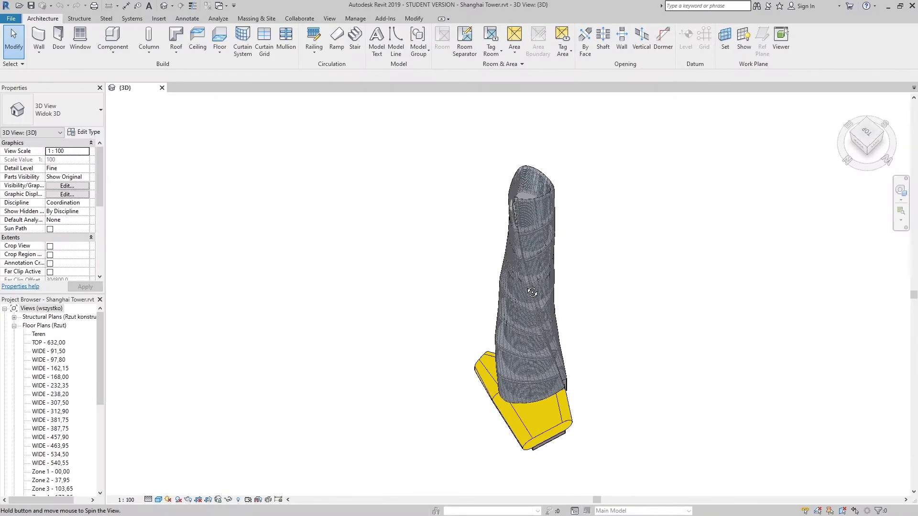
pyautogui.moveTo(532, 292)
pyautogui.keyDown('shift'); pyautogui.mouseDown(button='middle')
pyautogui.moveTo(500, 280)
pyautogui.moveTo(579, 316)
pyautogui.mouseUp(button='middle'); pyautogui.keyUp('shift')
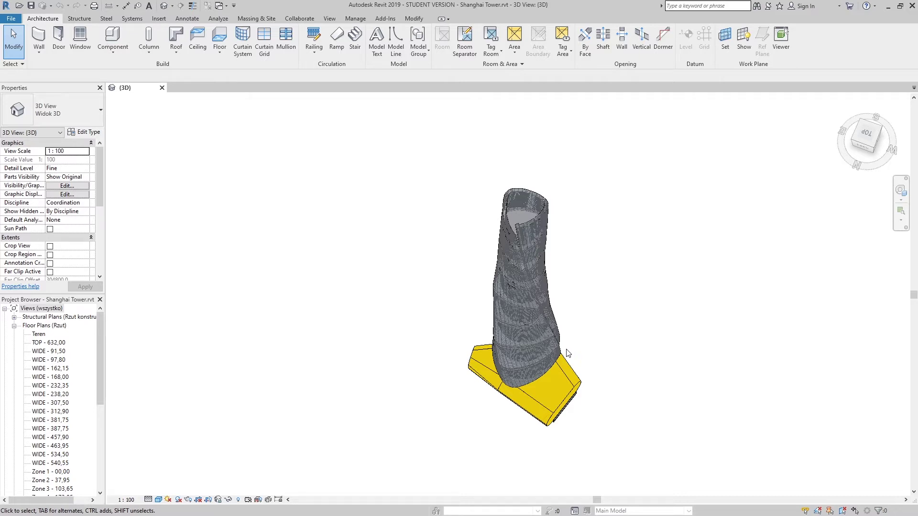
pyautogui.moveTo(615, 299)
pyautogui.keyDown('shift'); pyautogui.mouseDown(button='middle')
pyautogui.moveTo(700, 305)
pyautogui.moveTo(734, 293)
pyautogui.moveTo(793, 237)
pyautogui.moveTo(798, 225)
pyautogui.moveTo(784, 224)
pyautogui.mouseUp(button='middle'); pyautogui.keyUp('shift')
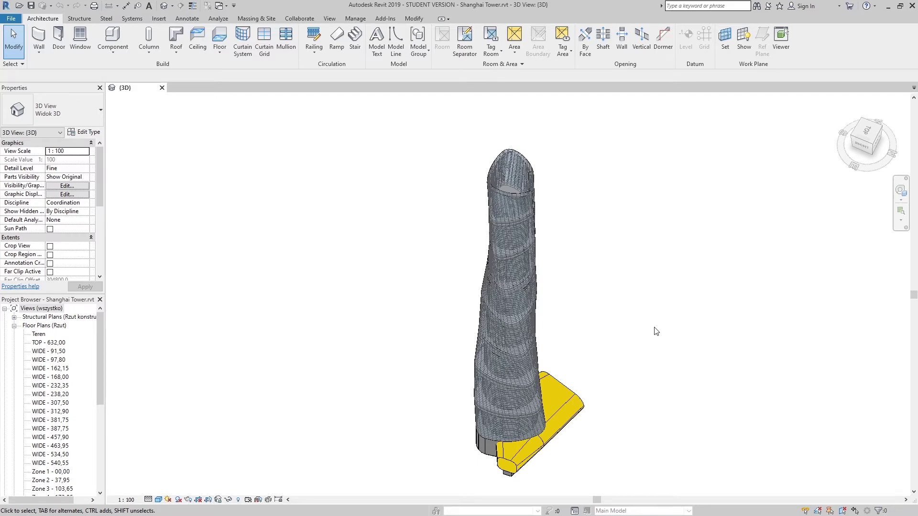
pyautogui.moveTo(655, 332); pyautogui.dragTo(669, 312, button='middle')
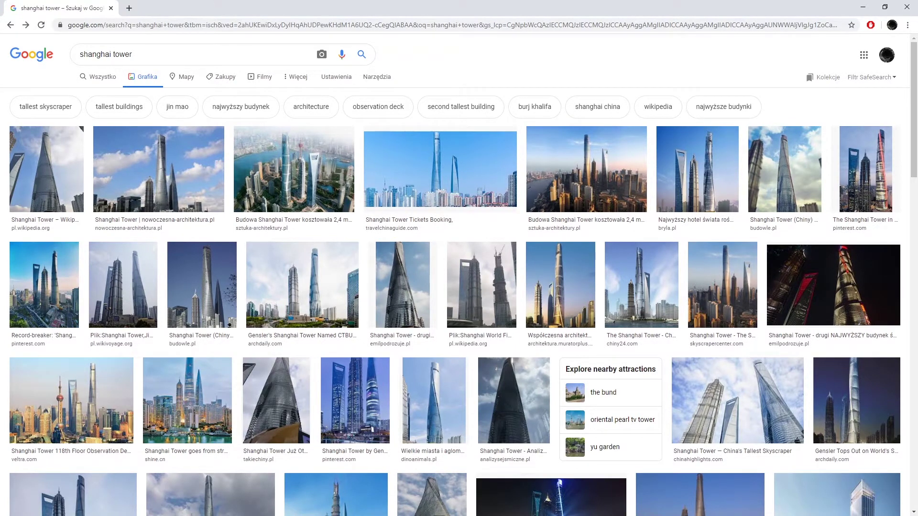
# Step: Refine the image search to 'shanghai tower MIT'
pyautogui.click(202, 47)
pyautogui.write('MIT')
pyautogui.press('Return')
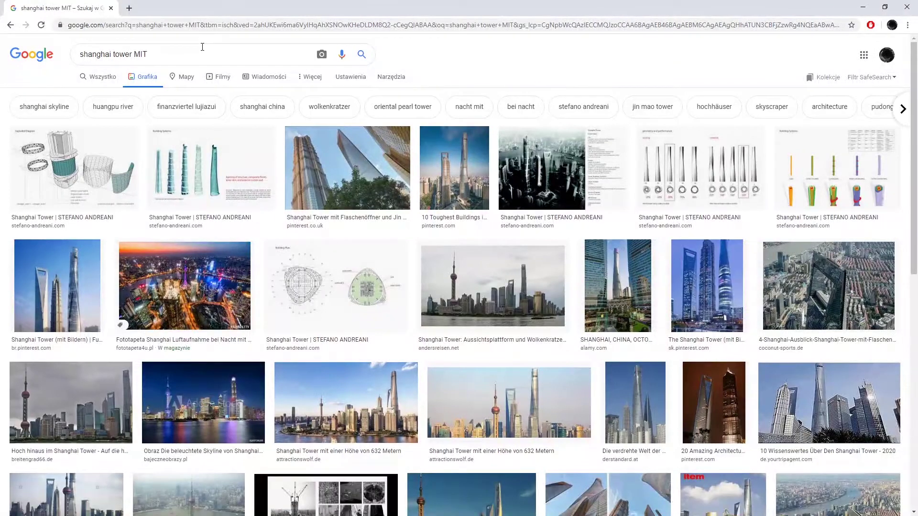
# Step: Preview the stefano-andreani.com exploded diagram of the tower
pyautogui.click(46, 159)
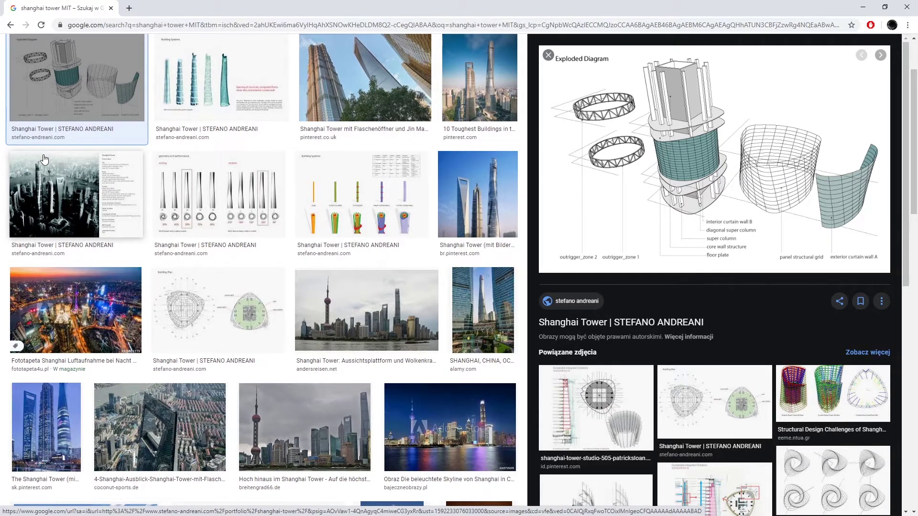
pyautogui.moveTo(661, 188)
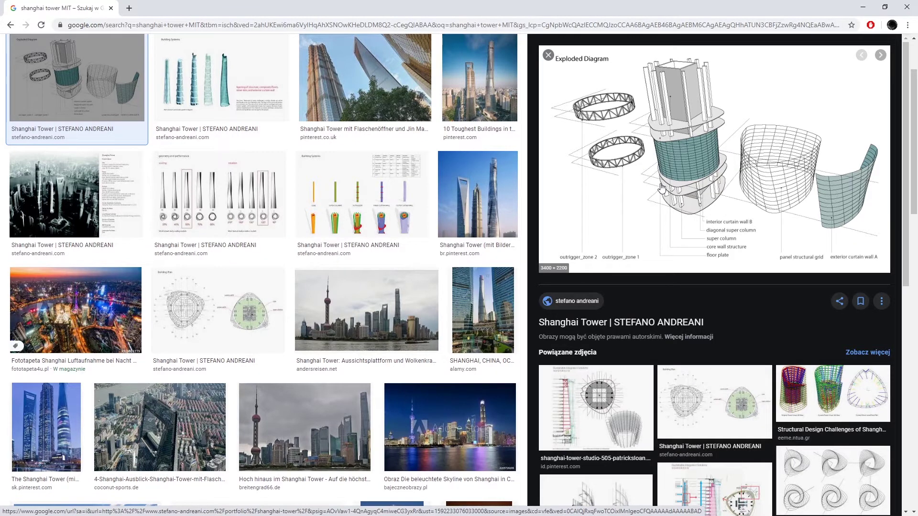
# Step: Open the exploded diagram's source page in a new browser tab
pyautogui.rightClick(692, 181)
pyautogui.click(729, 186)
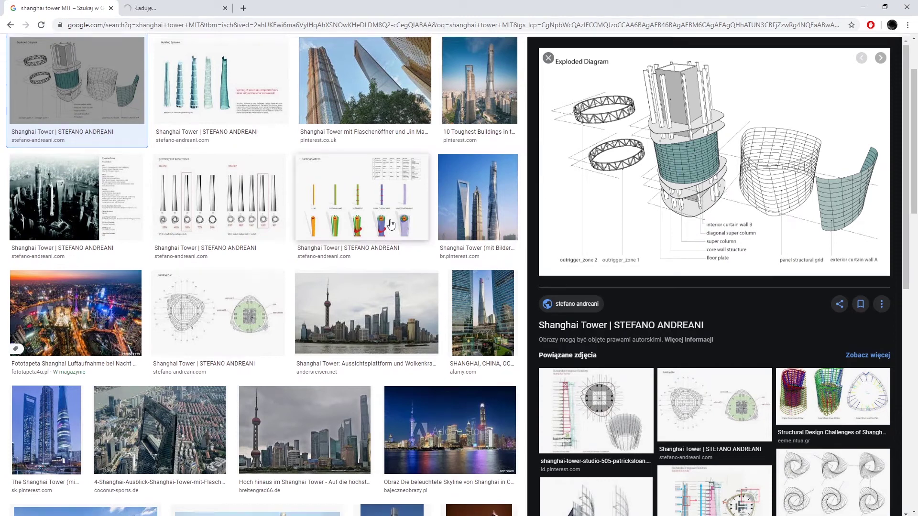
pyautogui.scroll(3, 393, 222)
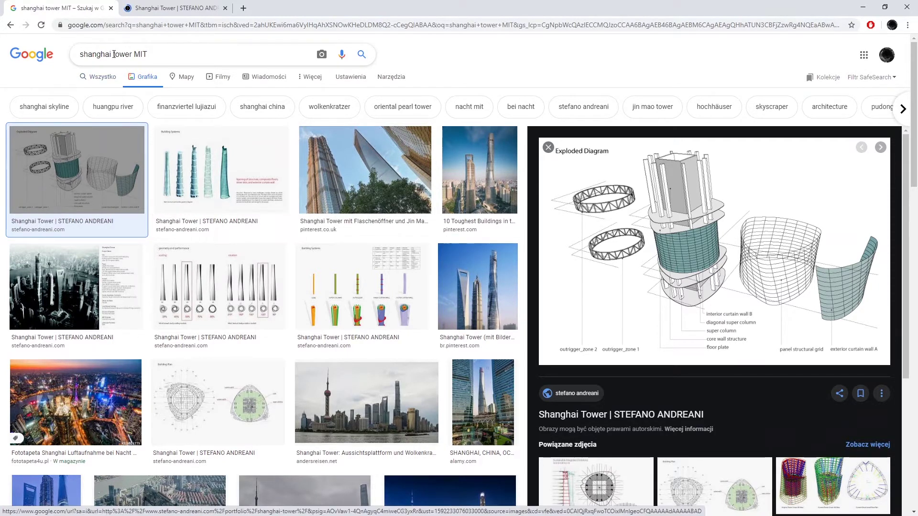
pyautogui.doubleClick(137, 54)
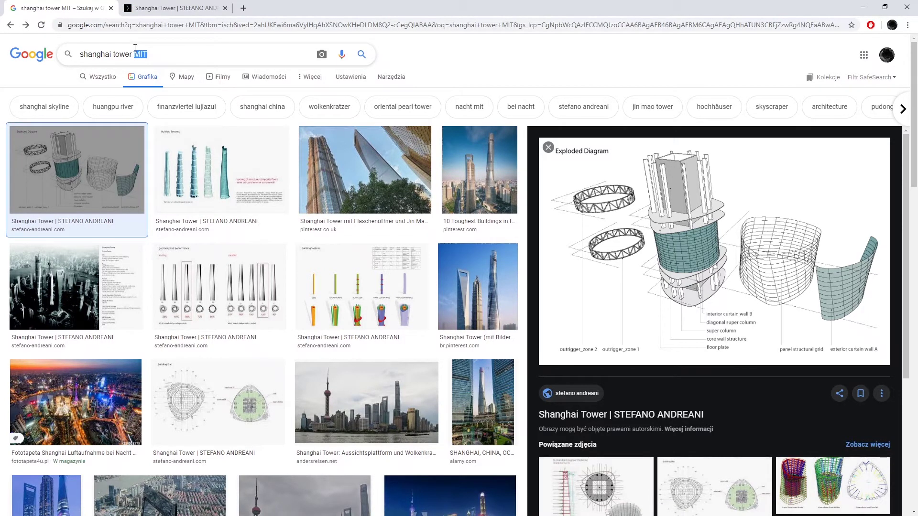
# Step: Search 'shanghai tower FLOOR PLANS' and preview the level nine and slide floor-plan images
pyautogui.write('FLOOR P')
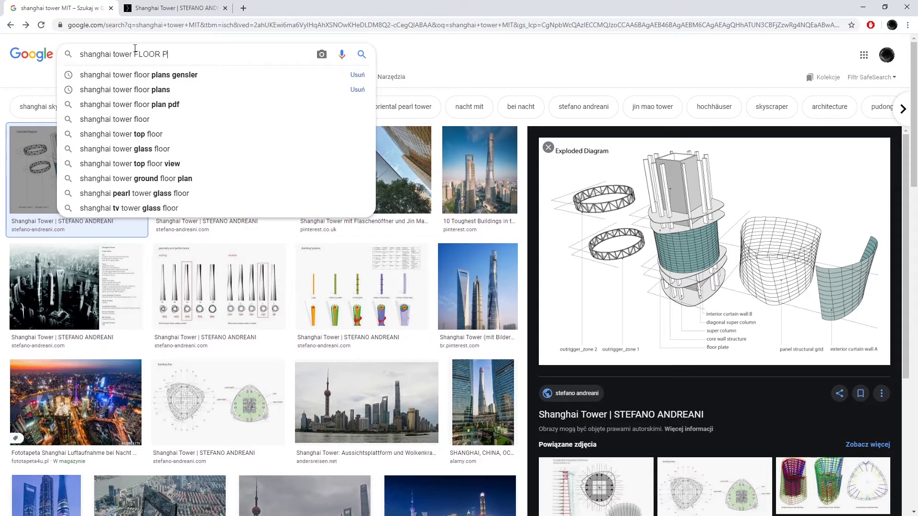
pyautogui.write('LANS')
pyautogui.press('Return')
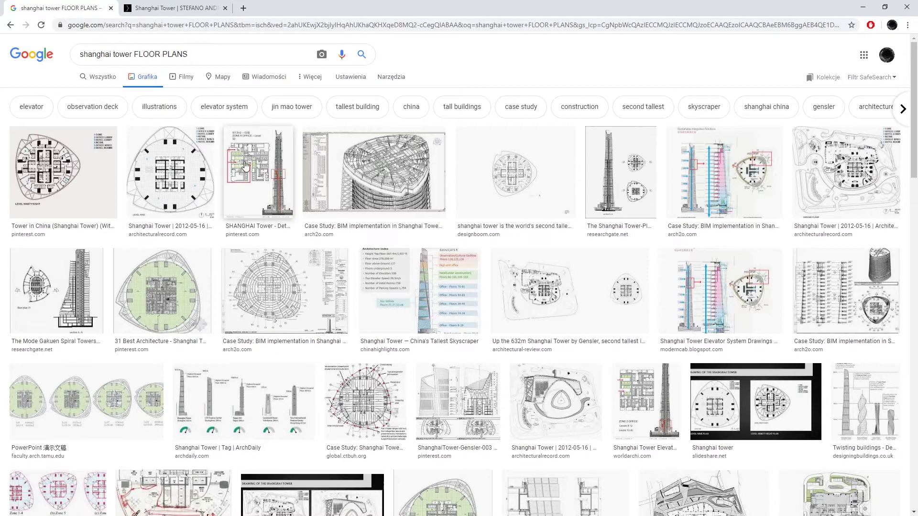
pyautogui.click(181, 162)
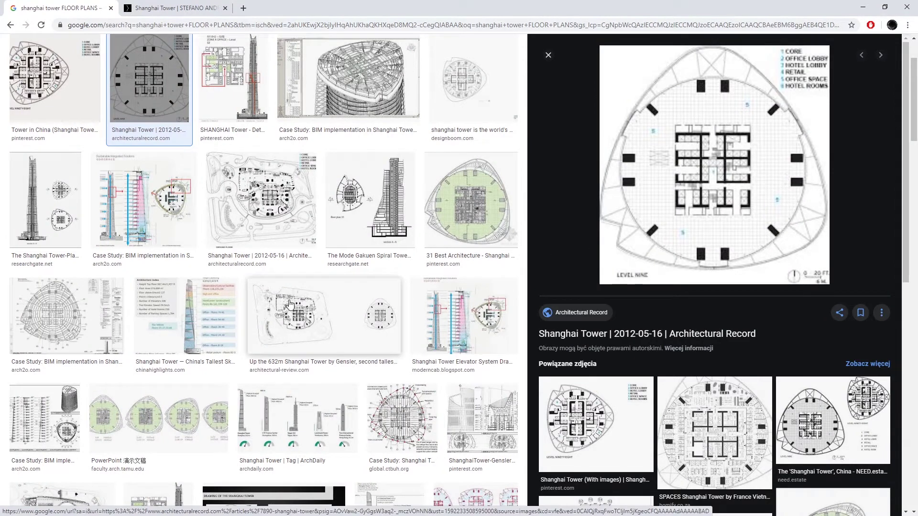
pyautogui.scroll(-1, 289, 305)
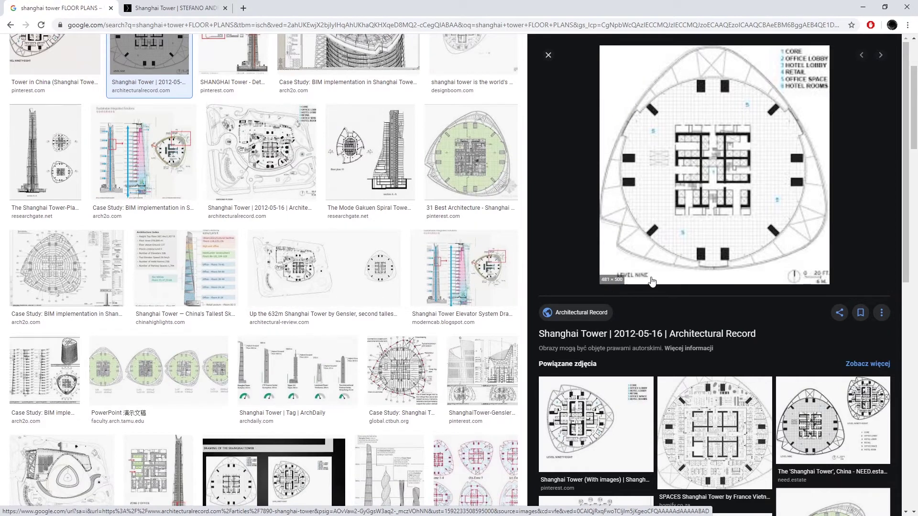
pyautogui.moveTo(649, 280)
pyautogui.click(191, 367)
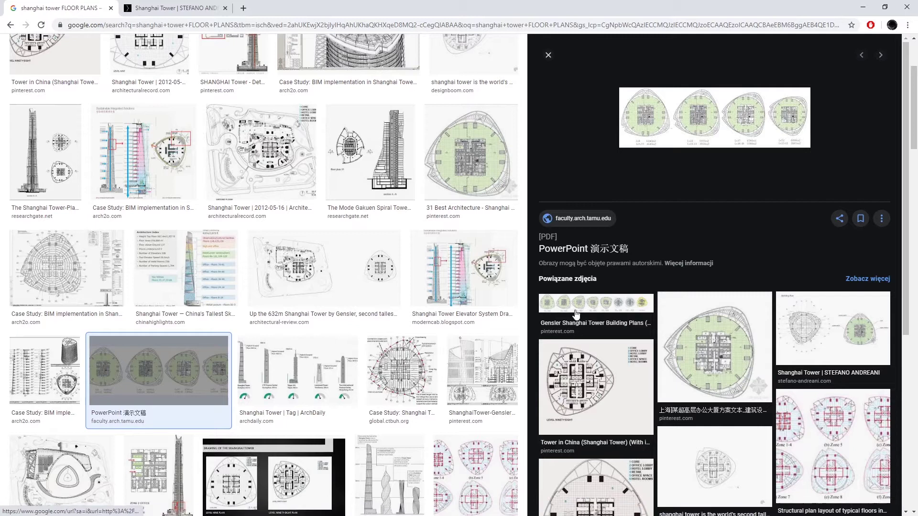
# Step: Open the Gensler Lv8 to Lv 119 floor-plan strip full-size in a new tab
pyautogui.click(578, 308)
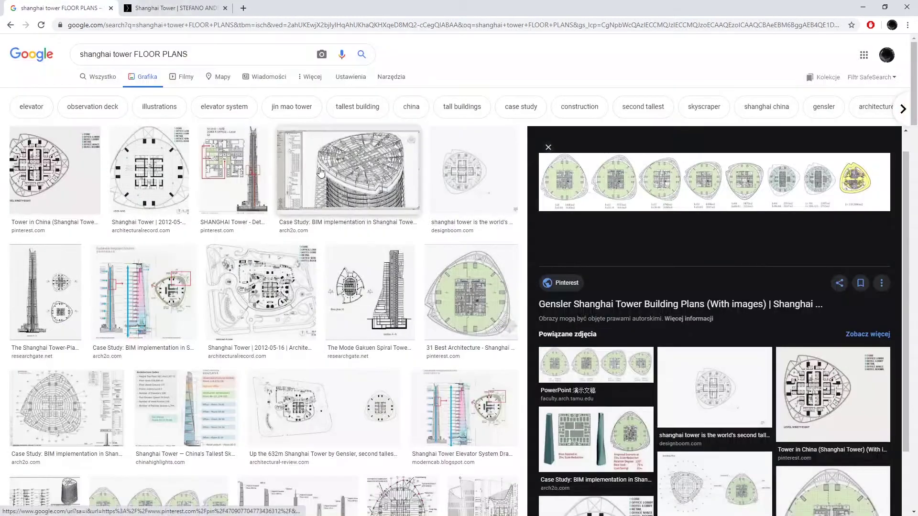
pyautogui.rightClick(694, 181)
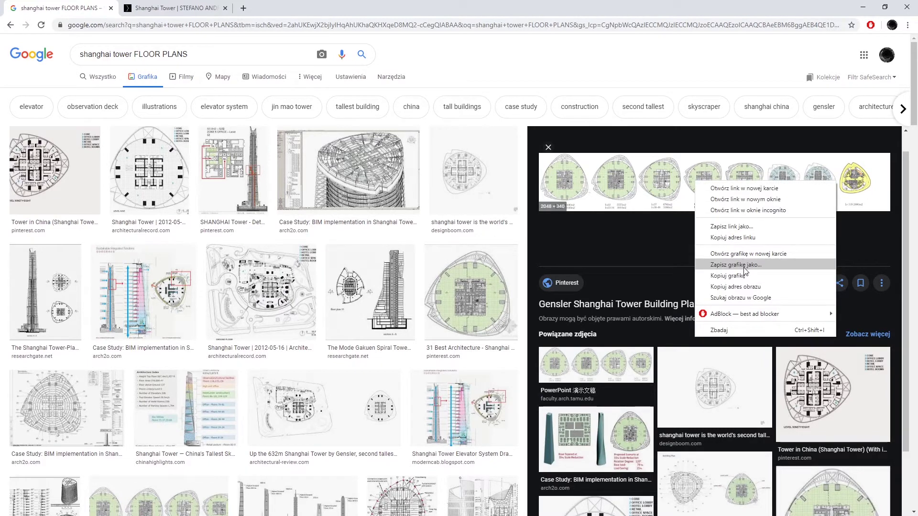
pyautogui.click(745, 254)
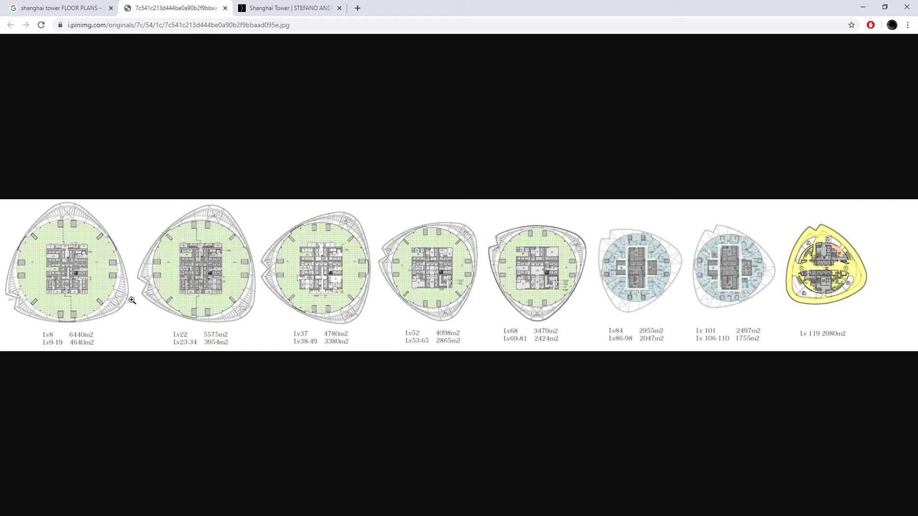
# Step: Open the local g6.jpg tower elevation drawing in a new Chrome tab
pyautogui.click(253, 9)
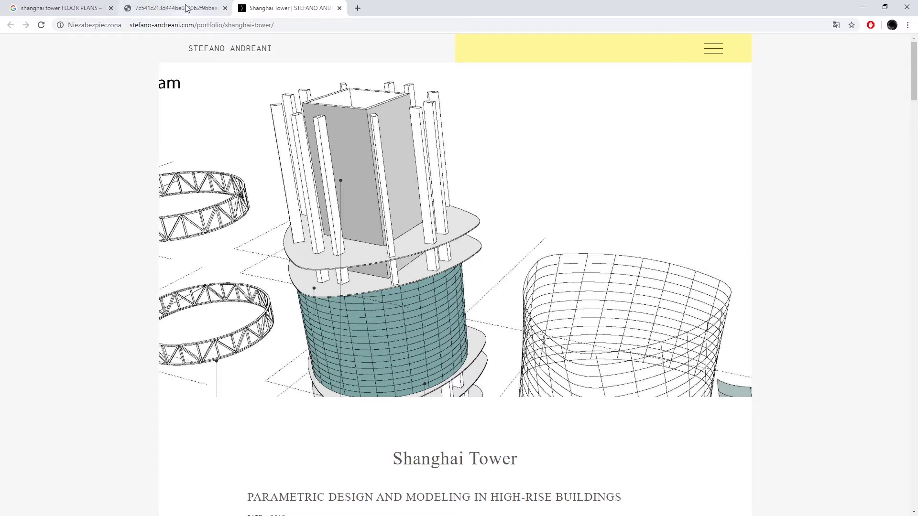
pyautogui.click(186, 12)
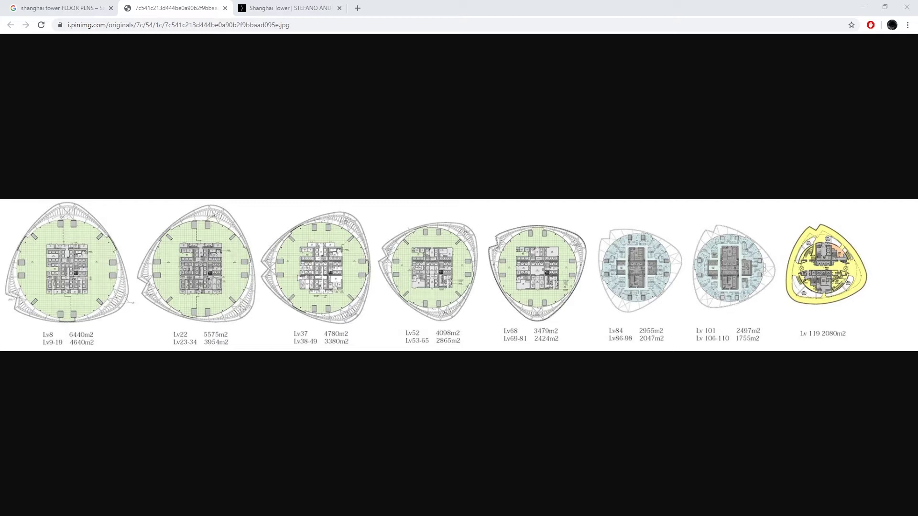
pyautogui.moveTo(747, 95); pyautogui.dragTo(550, 18)
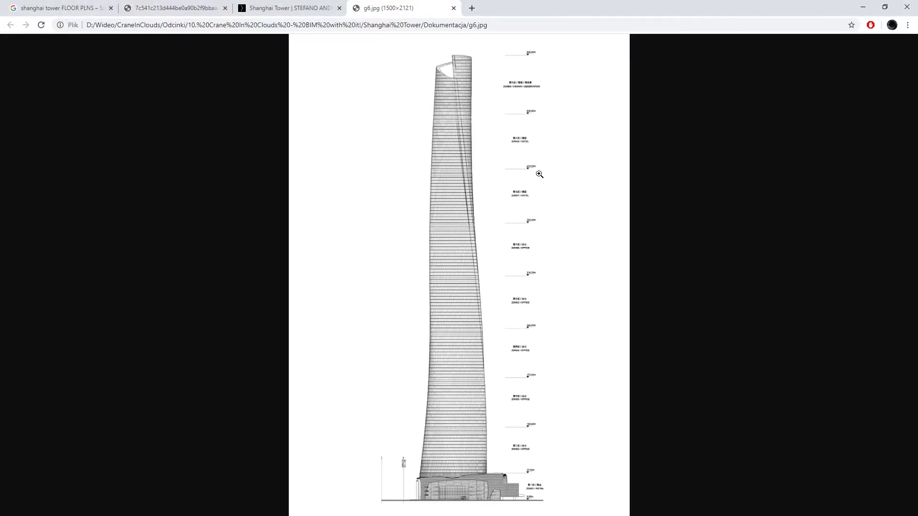
# Step: View g6.jpg at full size down to the office zones at 318.75m, 244.05m and 173.85m
pyautogui.click(521, 180)
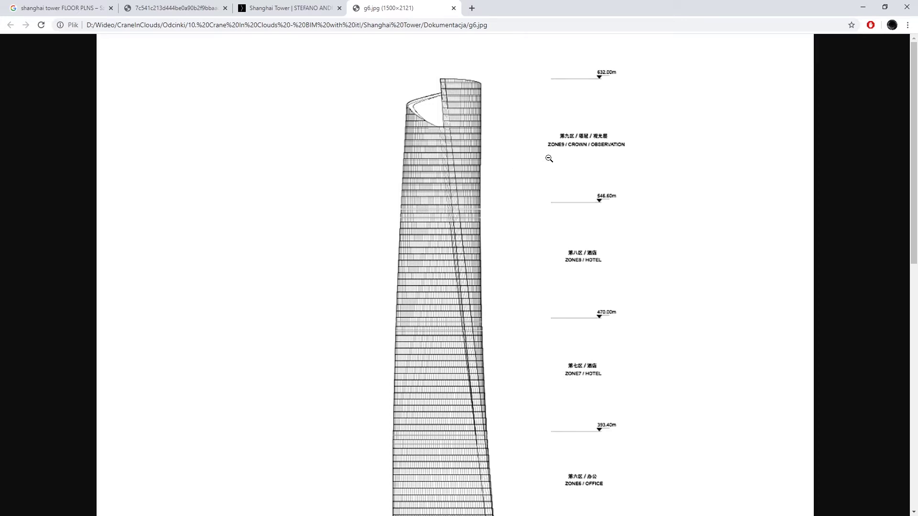
pyautogui.scroll(-6, 553, 173)
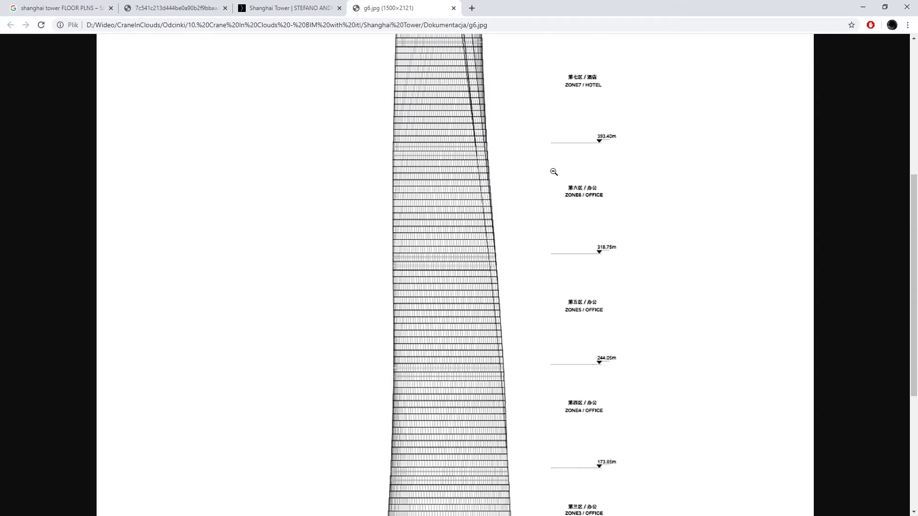
pyautogui.scroll(-5, 553, 174)
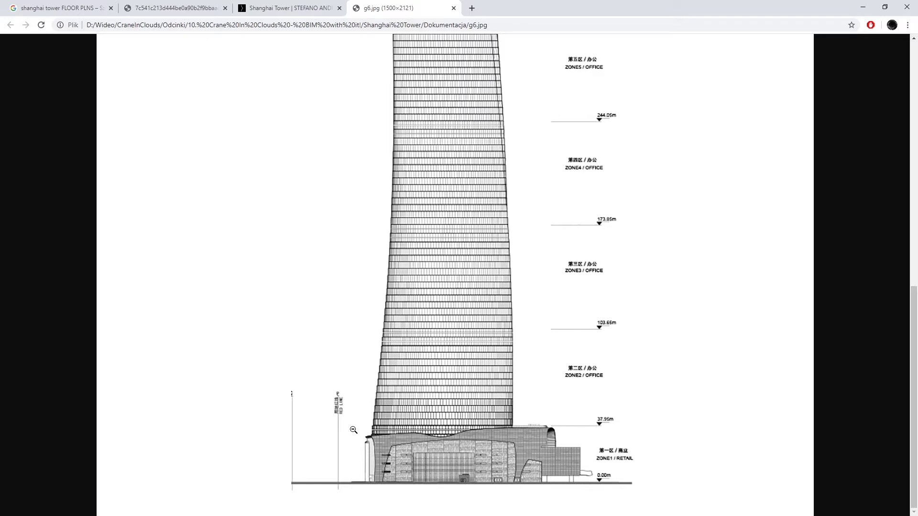
pyautogui.click(176, 10)
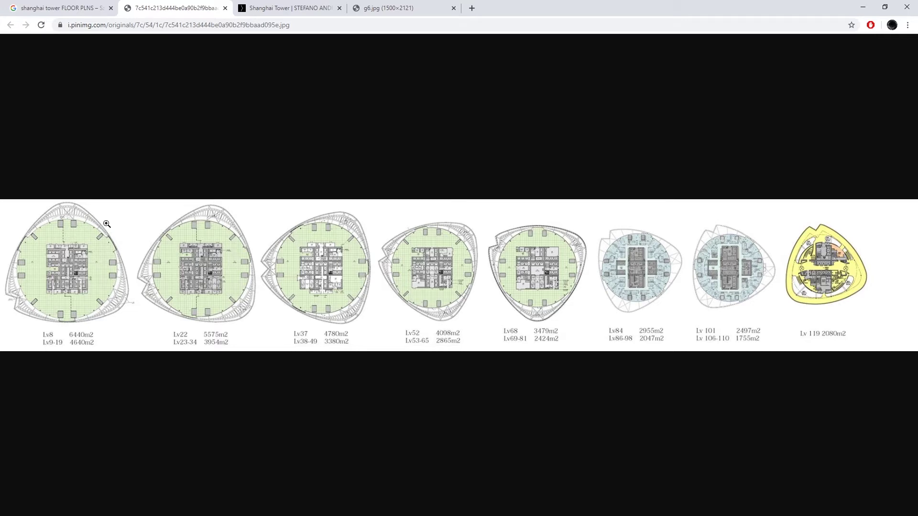
pyautogui.click(272, 10)
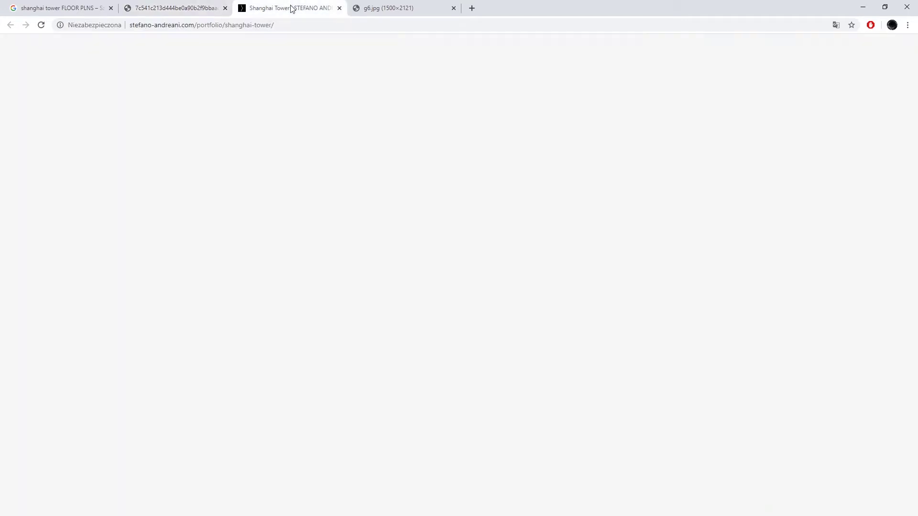
pyautogui.click(376, 10)
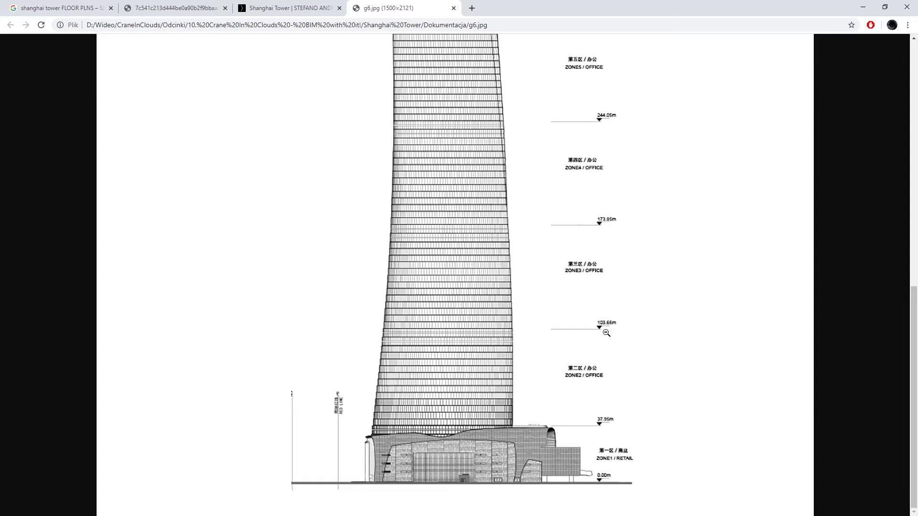
pyautogui.click(154, 10)
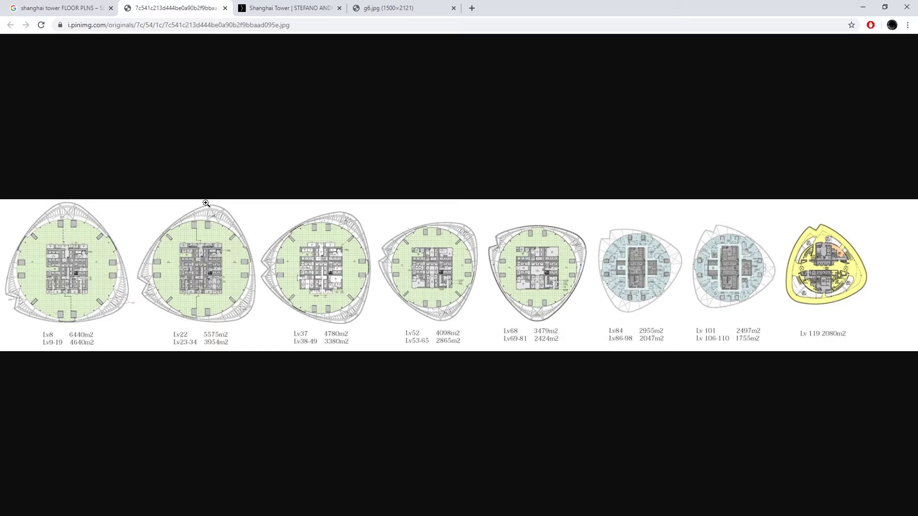
pyautogui.hotkey('ctrl', '4')
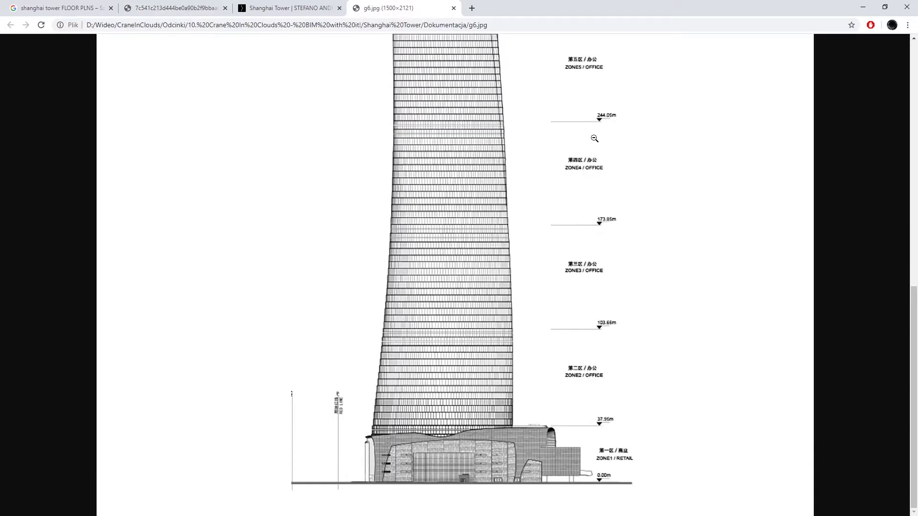
# Step: Scroll the elevation back up to the 632.00m crown and return to the floor plans tab
pyautogui.scroll(2, 611, 129)
pyautogui.scroll(2, 611, 129)
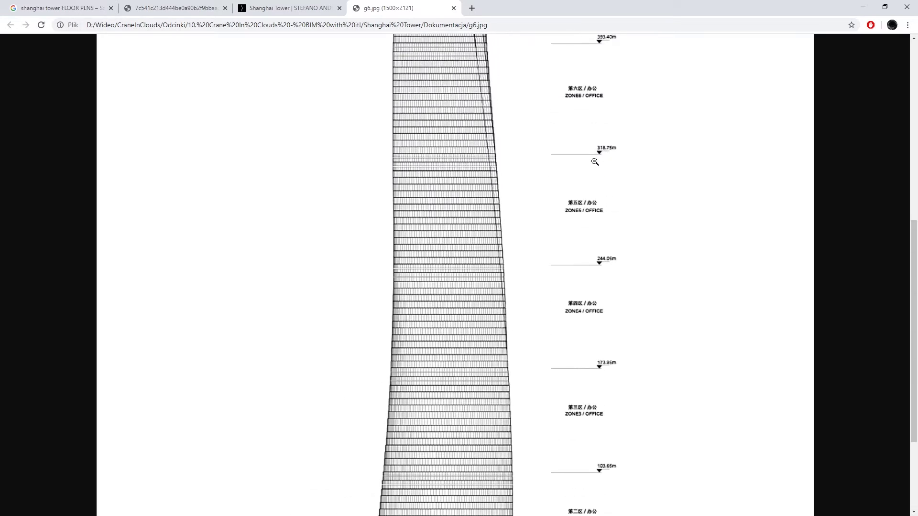
pyautogui.scroll(1, 608, 163)
pyautogui.scroll(2, 604, 164)
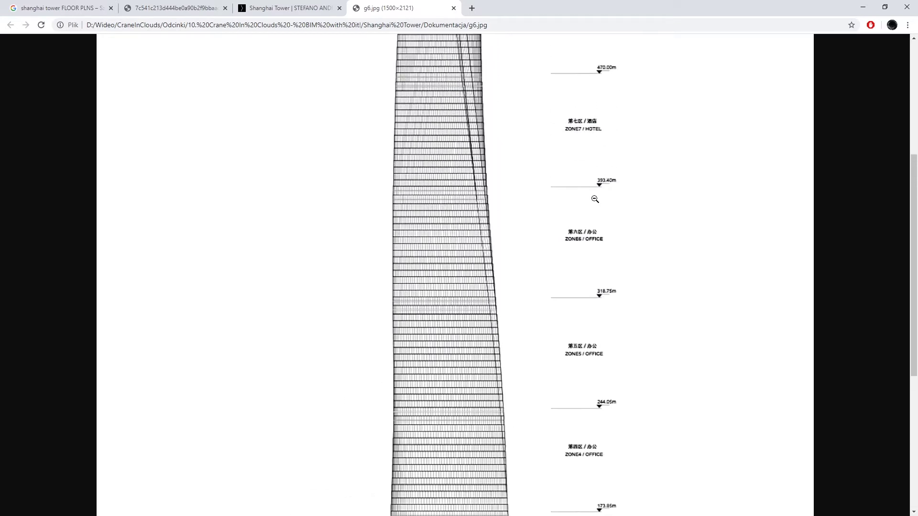
pyautogui.scroll(2, 608, 194)
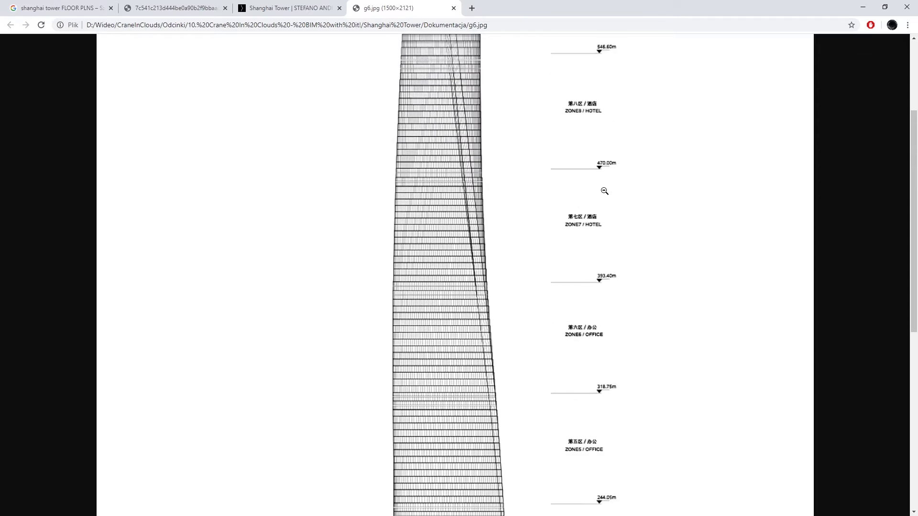
pyautogui.scroll(3, 613, 182)
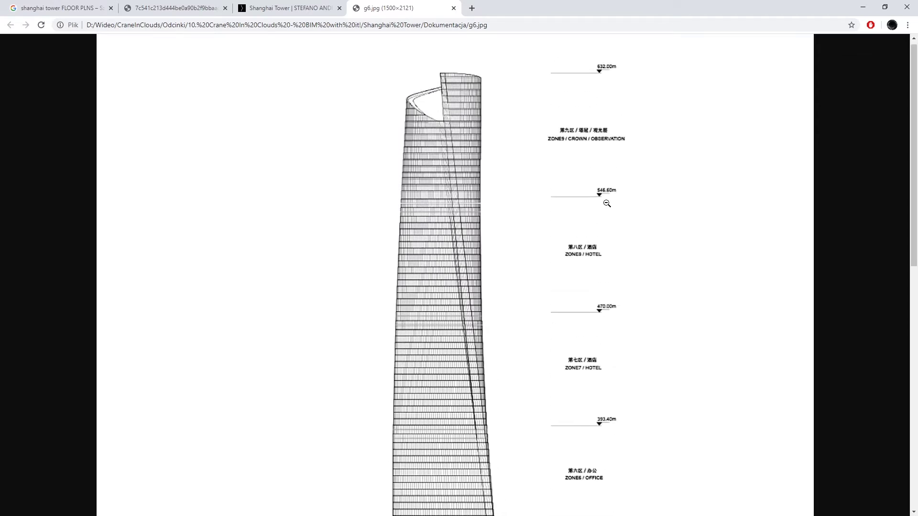
pyautogui.scroll(1, 606, 203)
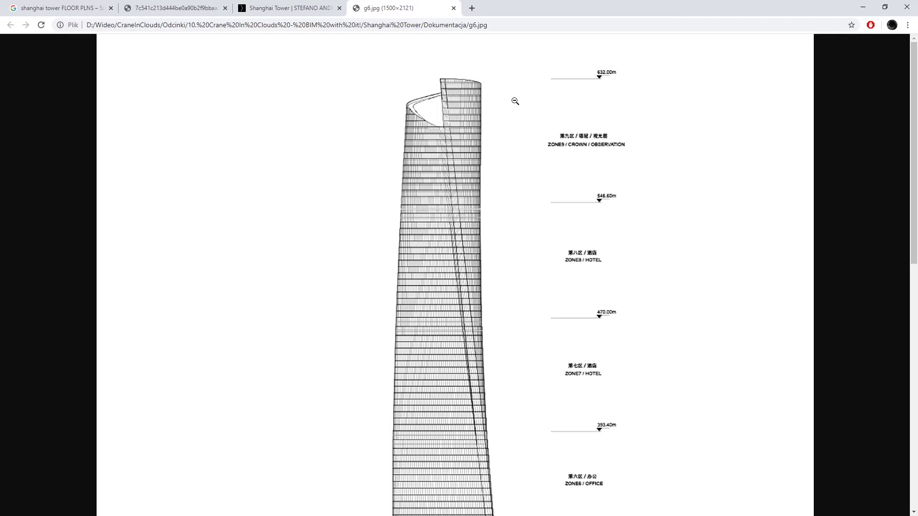
pyautogui.click(196, 11)
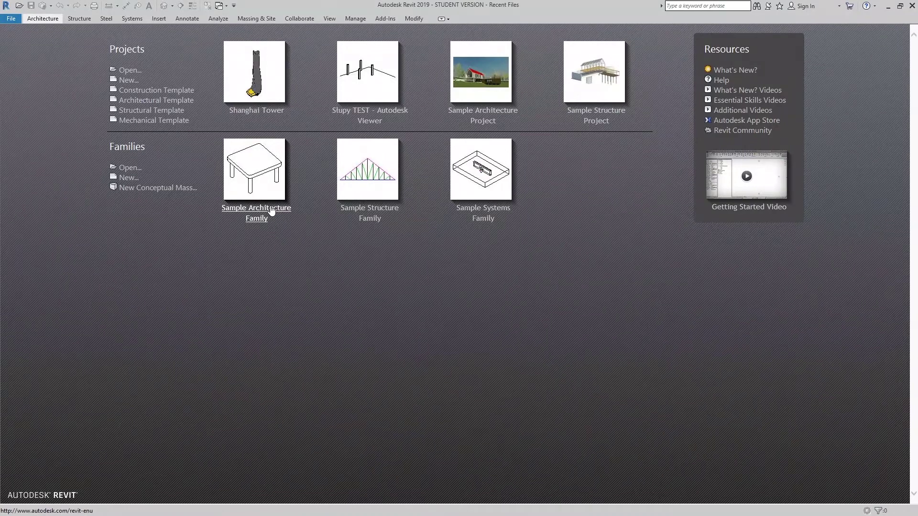
# Step: Create a new project from the Construction Template and pan its Level 1 plan
pyautogui.click(130, 83)
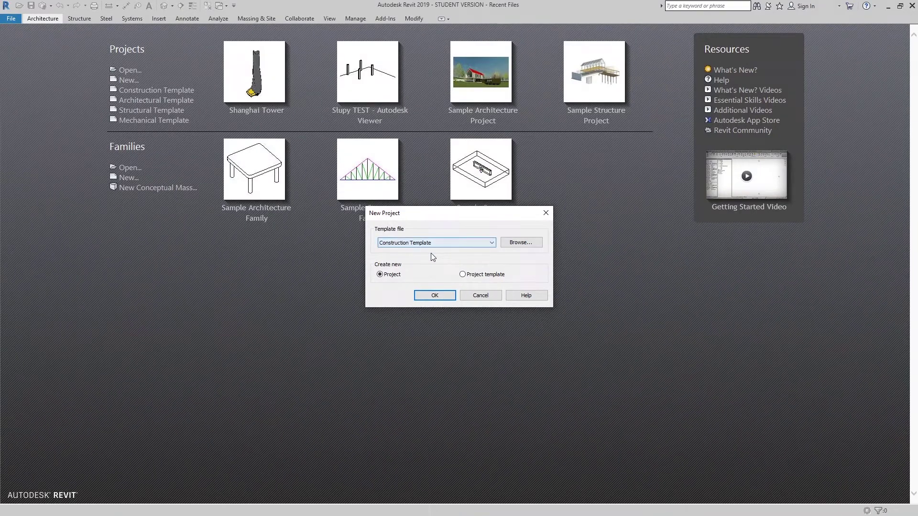
pyautogui.click(435, 296)
pyautogui.moveTo(492, 300); pyautogui.dragTo(469, 287, button='middle')
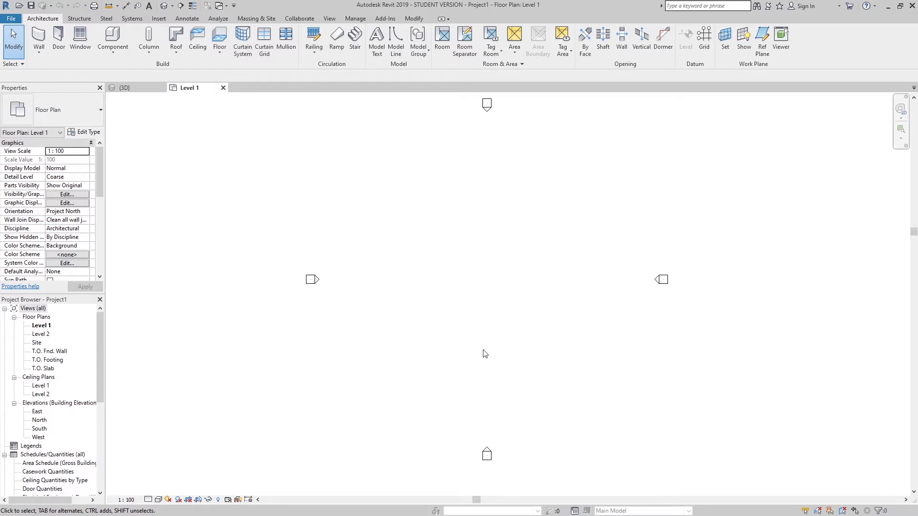
# Step: In the North elevation, delete the T.O. Fnd. Wall, T.O. Slab and T.O. Footing levels
pyautogui.doubleClick(39, 420)
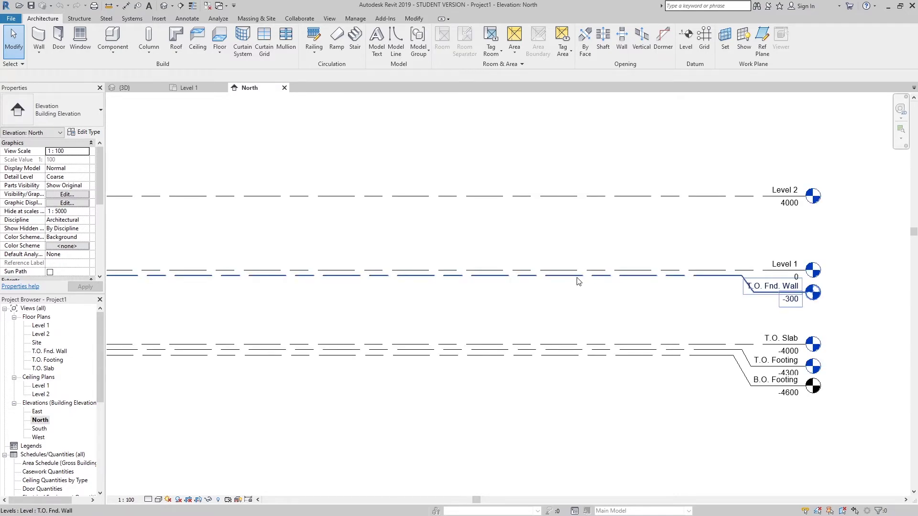
pyautogui.click(579, 282)
pyautogui.press('Delete')
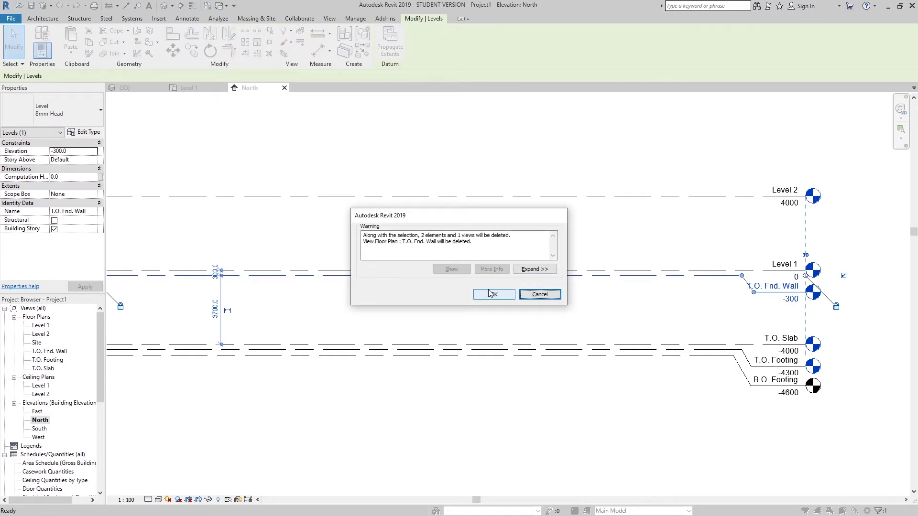
pyautogui.click(495, 293)
pyautogui.click(641, 344)
pyautogui.press('Delete')
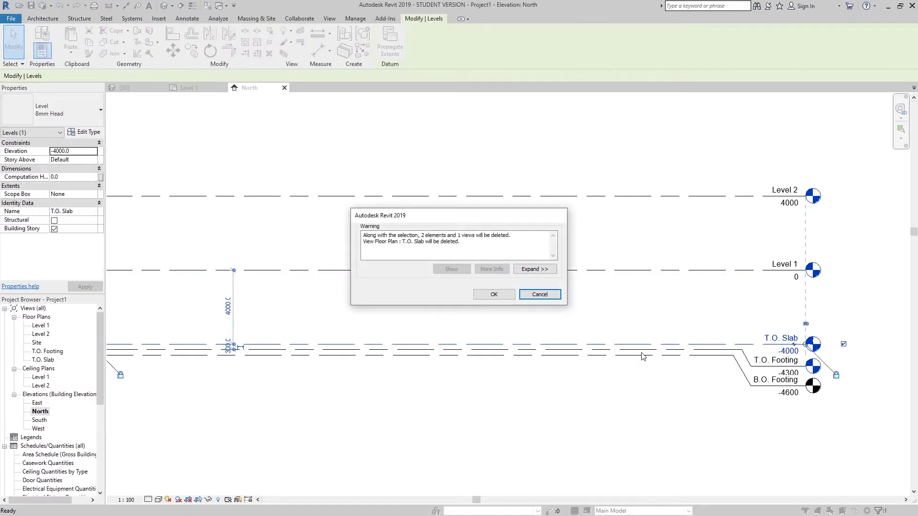
pyautogui.click(495, 294)
pyautogui.click(580, 348)
pyautogui.press('Delete')
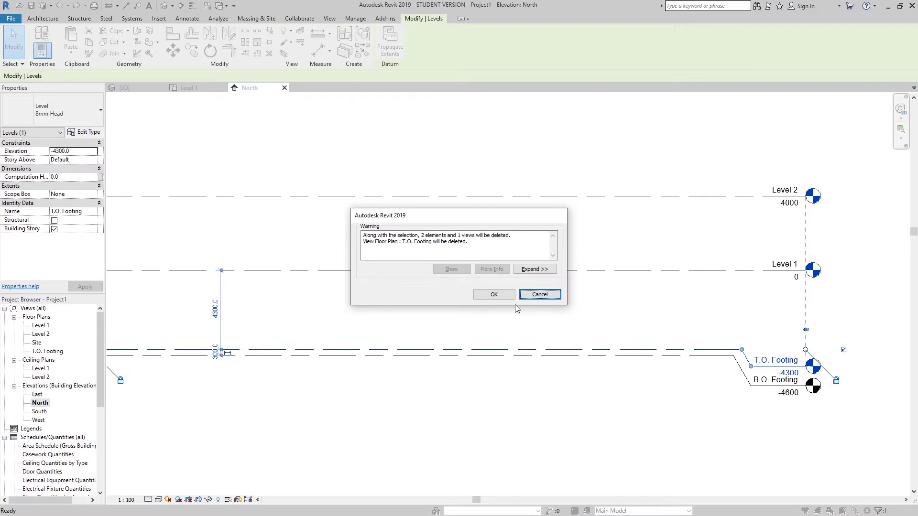
pyautogui.click(495, 293)
# Step: Delete the B.O. Footing level, leaving only Level 1 and Level 2
pyautogui.click(572, 354)
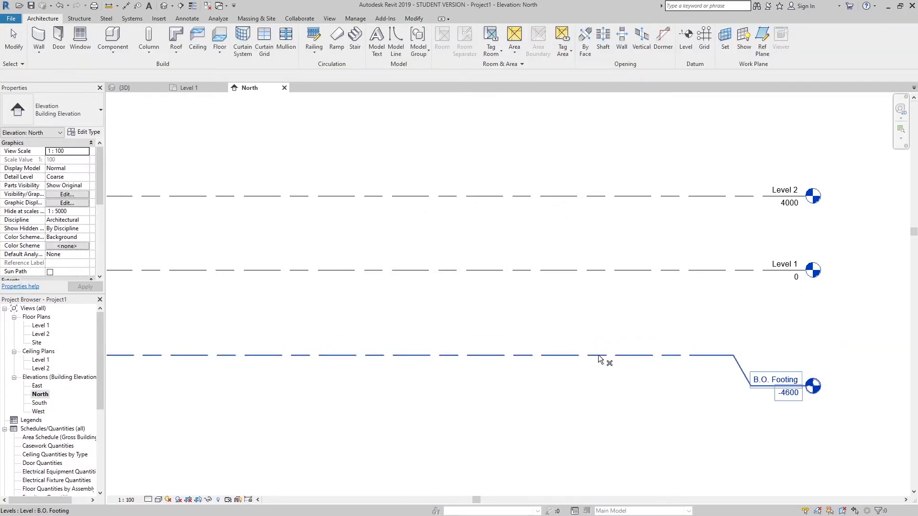
pyautogui.press('Escape')
pyautogui.click(602, 355)
pyautogui.press('Delete')
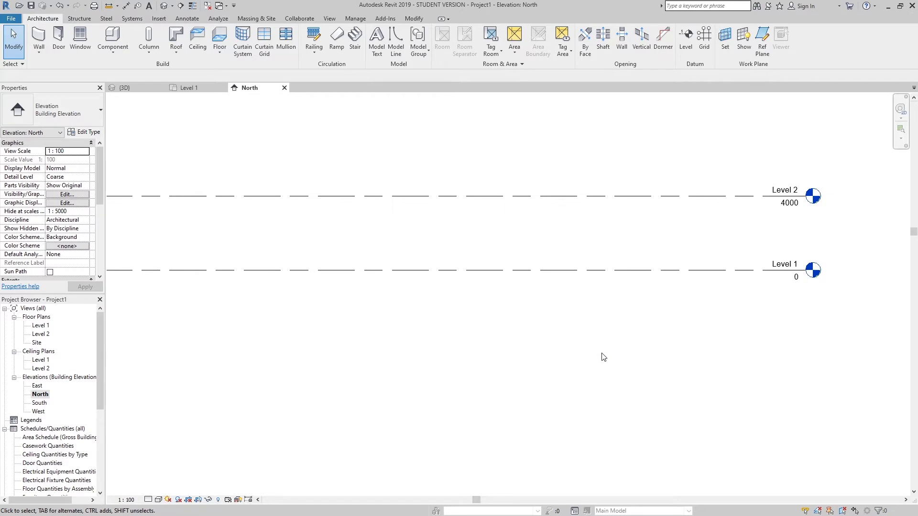
pyautogui.click(765, 311)
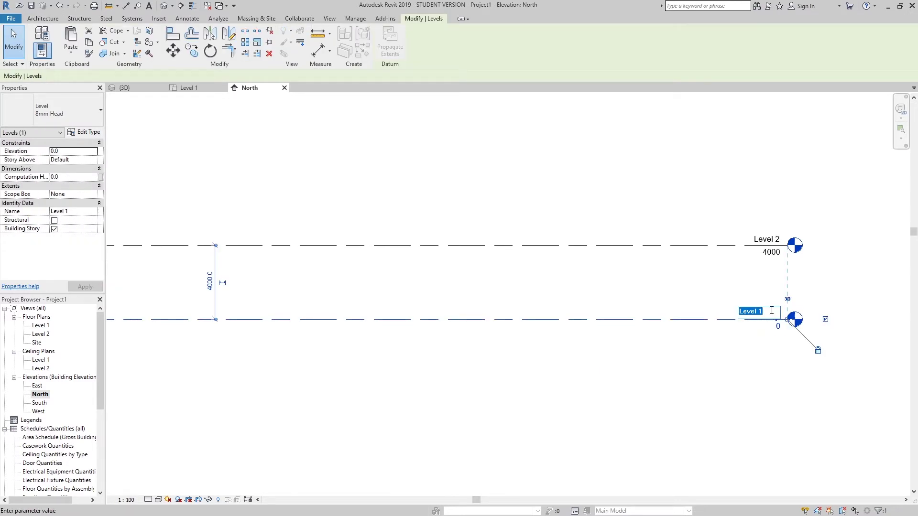
# Step: Rename the two level heads to Zone 1 and Zone 2, correcting a 'Zona' typo
pyautogui.write('z')
pyautogui.press('Return')
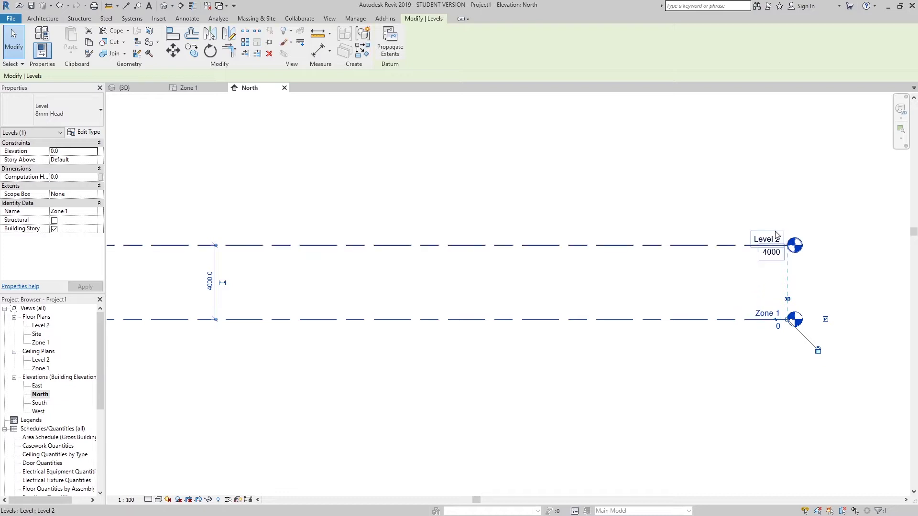
pyautogui.doubleClick(780, 239)
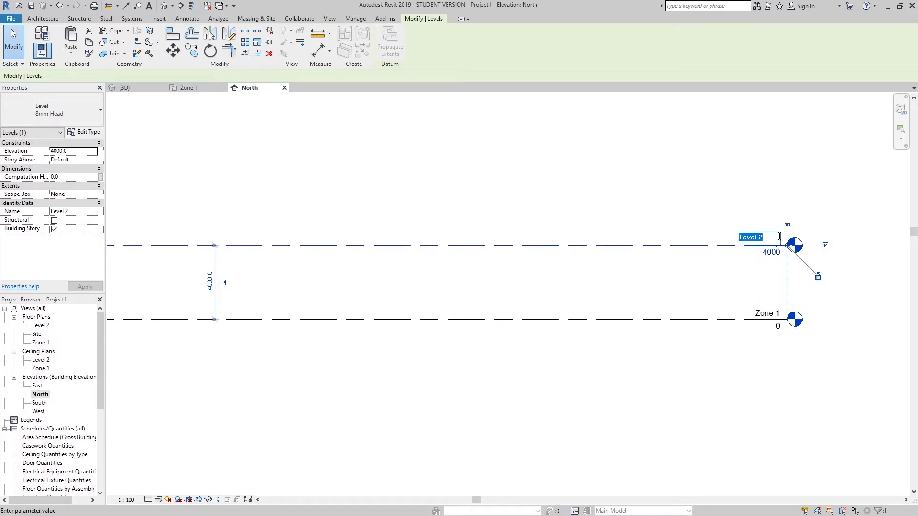
pyautogui.write('Zona')
pyautogui.press('BackSpace')
pyautogui.write('e 2')
pyautogui.press('Return')
pyautogui.press('Return')
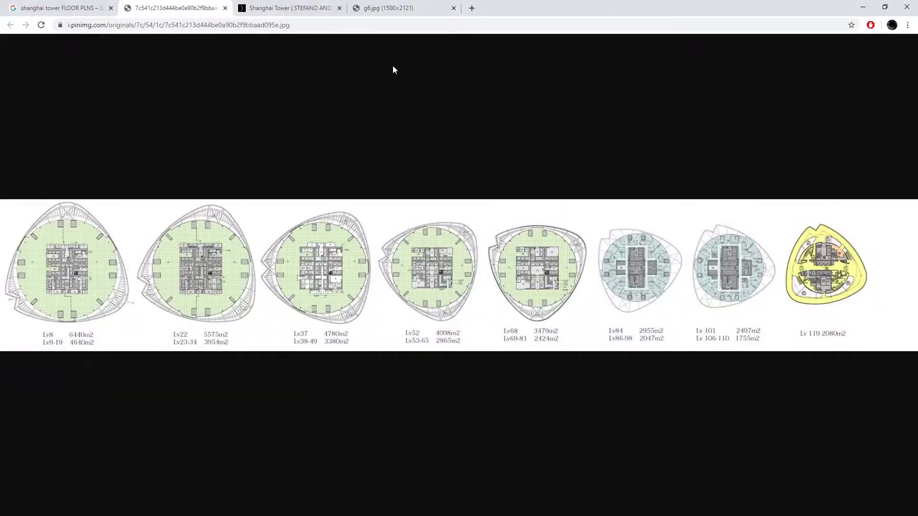
# Step: Check the ZONE1 and ZONE2 heights on the g6.jpg tower elevation, then minimize Chrome
pyautogui.click(418, 10)
pyautogui.scroll(-2, 554, 283)
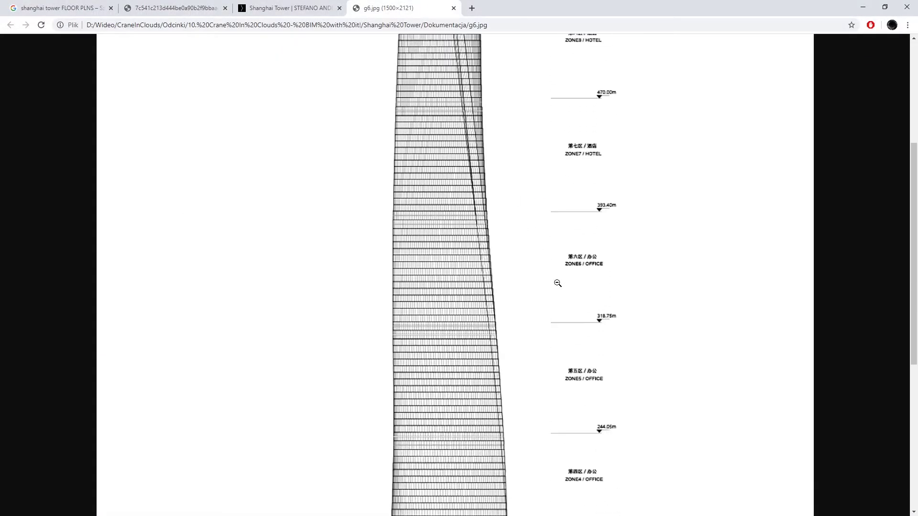
pyautogui.scroll(-1, 557, 283)
pyautogui.scroll(-1, 525, 288)
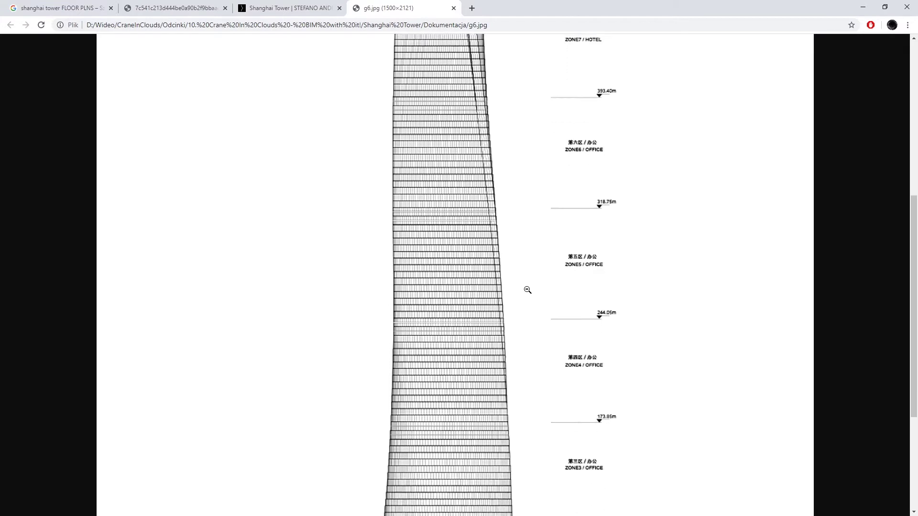
pyautogui.scroll(-4, 605, 437)
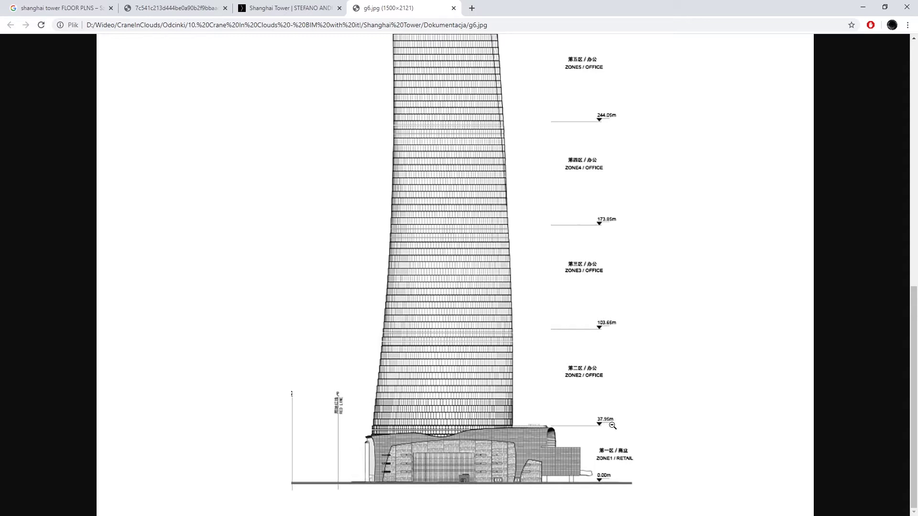
pyautogui.click(860, 10)
# Step: Change Zone 2's elevation from 4000 to 37950 and zoom out to show both levels
pyautogui.click(767, 253)
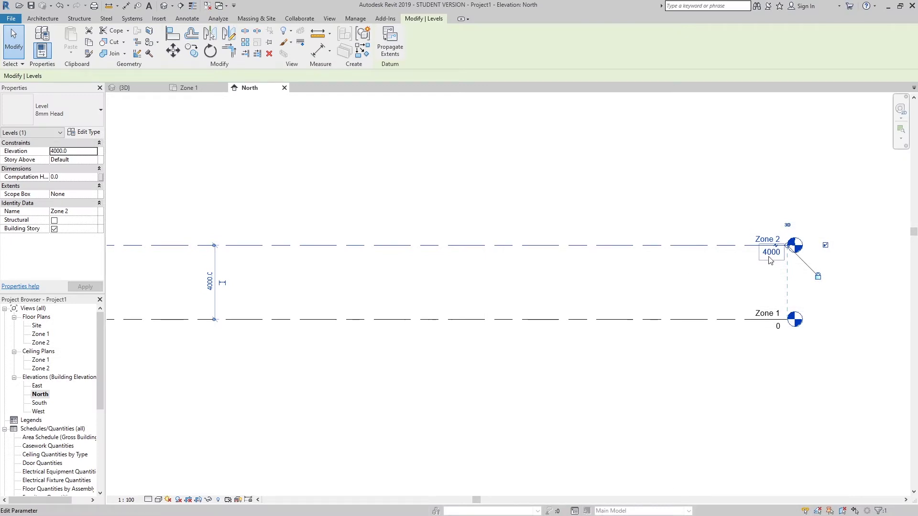
pyautogui.click(743, 253)
pyautogui.moveTo(744, 254); pyautogui.dragTo(737, 257)
pyautogui.write('37')
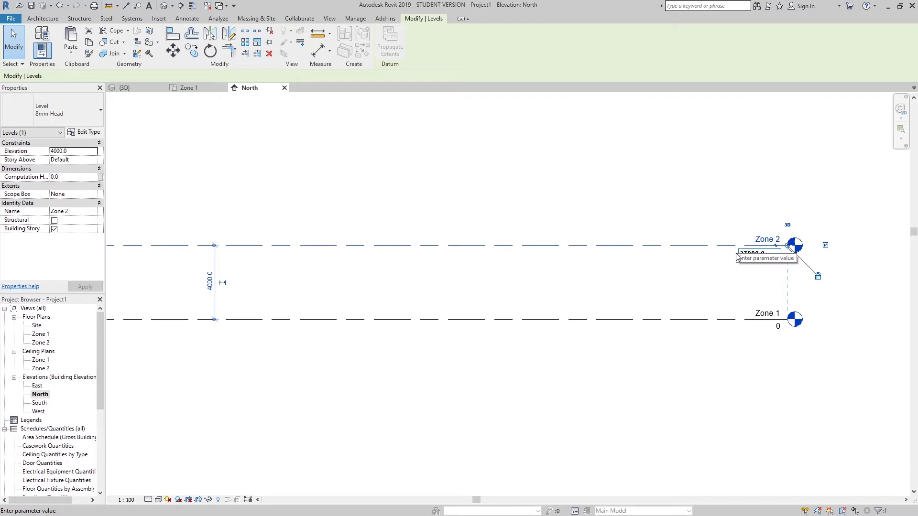
pyautogui.write('95')
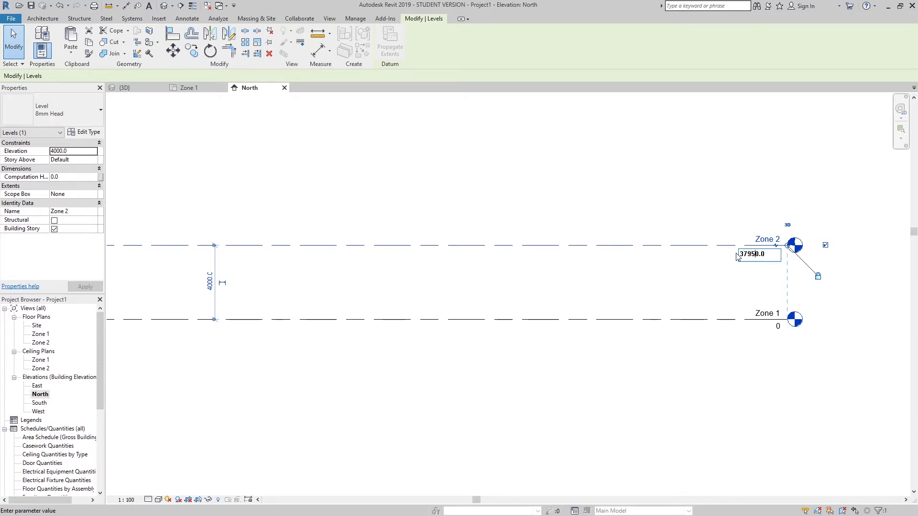
pyautogui.press('Return')
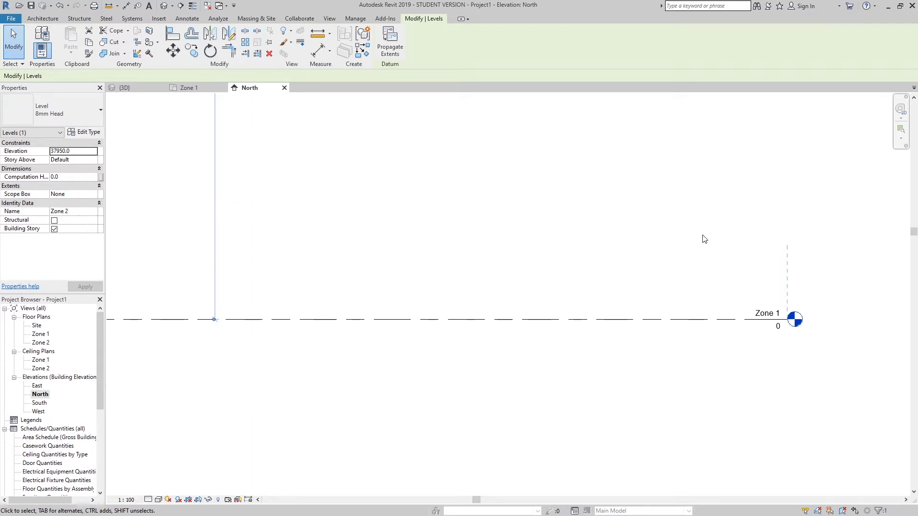
pyautogui.click(686, 247)
pyautogui.scroll(-3, 644, 199)
pyautogui.moveTo(644, 199)
pyautogui.mouseDown(button='middle')
pyautogui.moveTo(650, 289)
pyautogui.moveTo(640, 331)
pyautogui.mouseUp(button='middle')
pyautogui.scroll(-2, 639, 318)
pyautogui.scroll(-1, 639, 306)
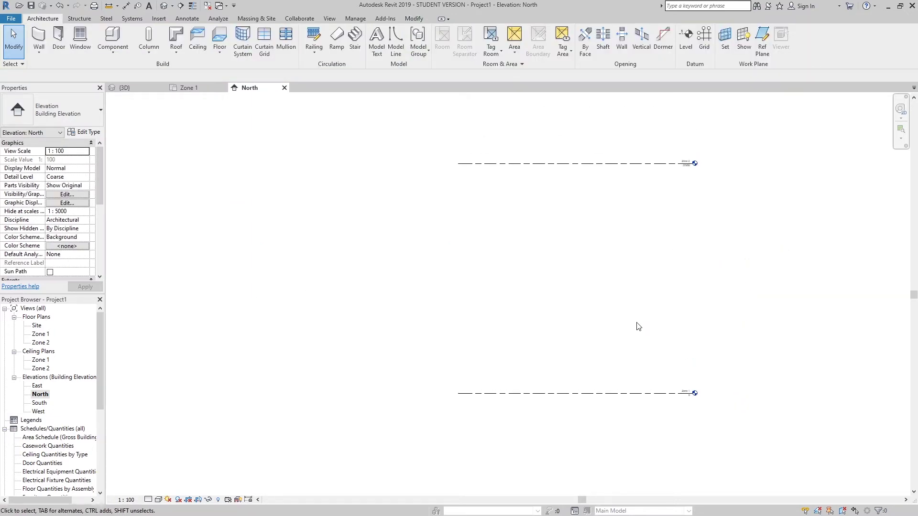
# Step: Set the project's length units to centimeters in Project Units
pyautogui.click(355, 18)
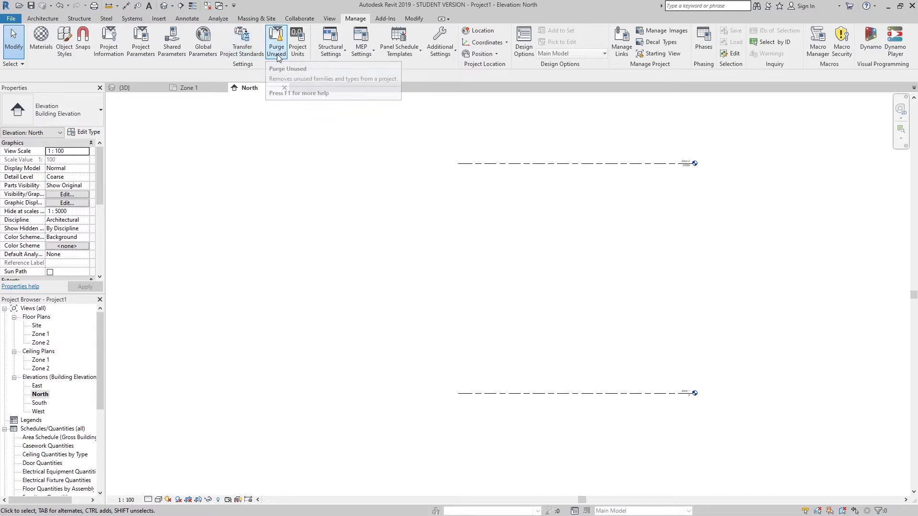
pyautogui.click(296, 50)
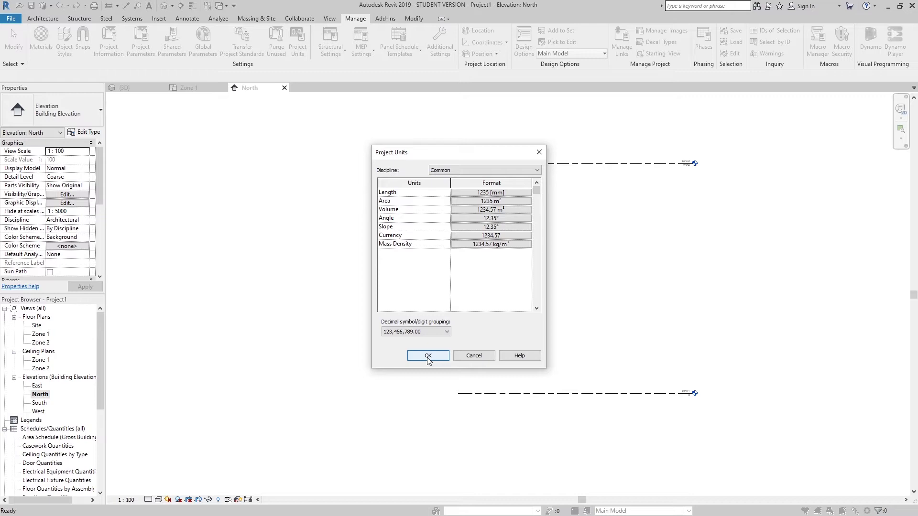
pyautogui.click(521, 193)
pyautogui.click(505, 209)
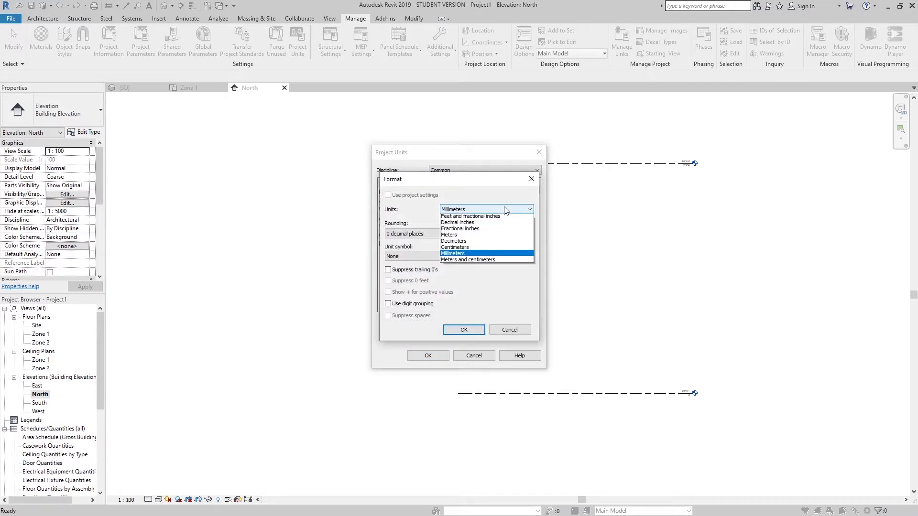
pyautogui.click(471, 258)
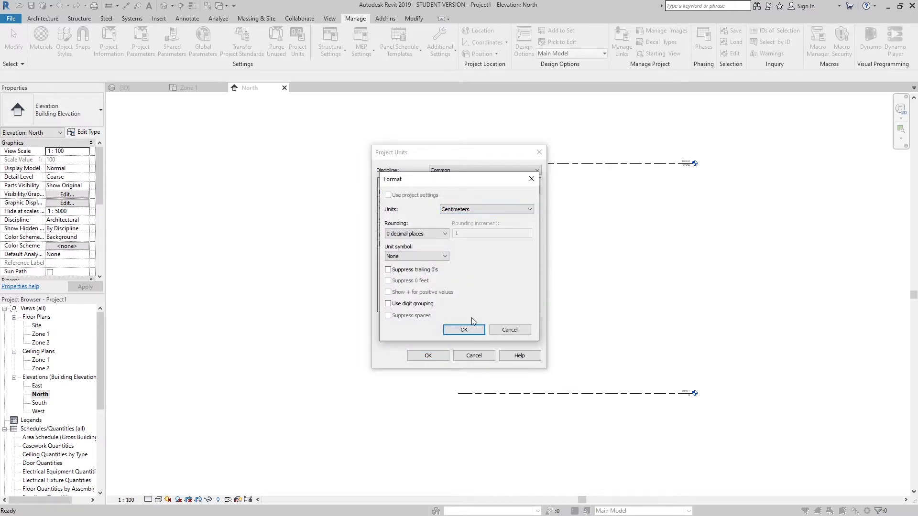
pyautogui.click(464, 329)
pyautogui.click(429, 357)
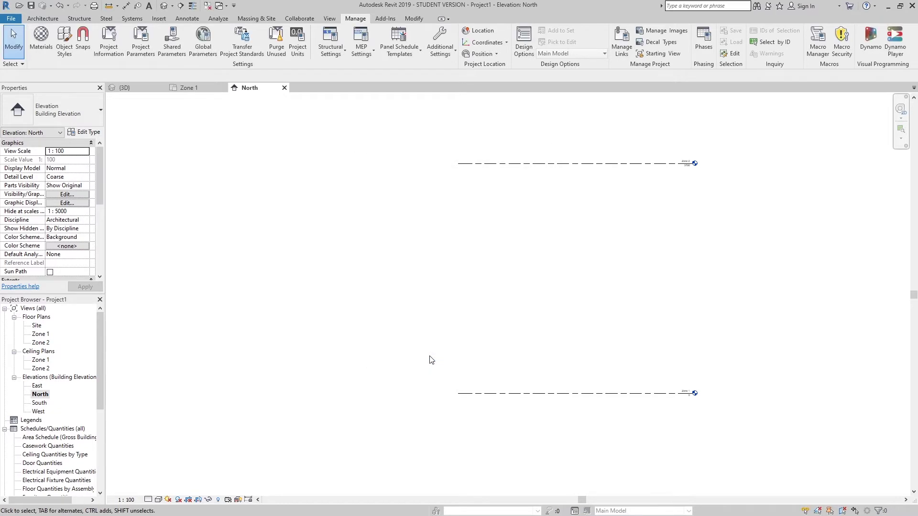
# Step: Compare Zone 2 with g6.jpg's zone heights of 103.65m, 173.85m and 244.05m, then return to Revit
pyautogui.scroll(1, 669, 158)
pyautogui.scroll(1, 668, 181)
pyautogui.moveTo(702, 205); pyautogui.dragTo(711, 242, button='middle')
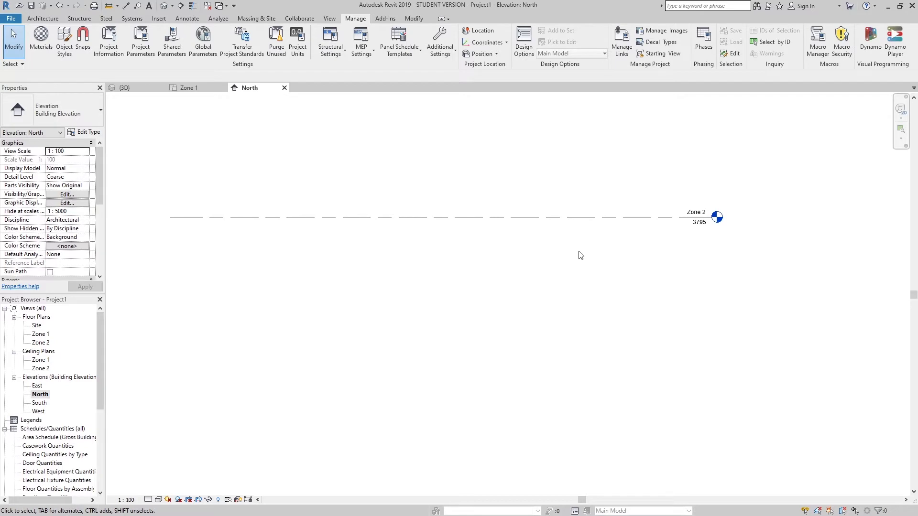
pyautogui.scroll(-2, 581, 256)
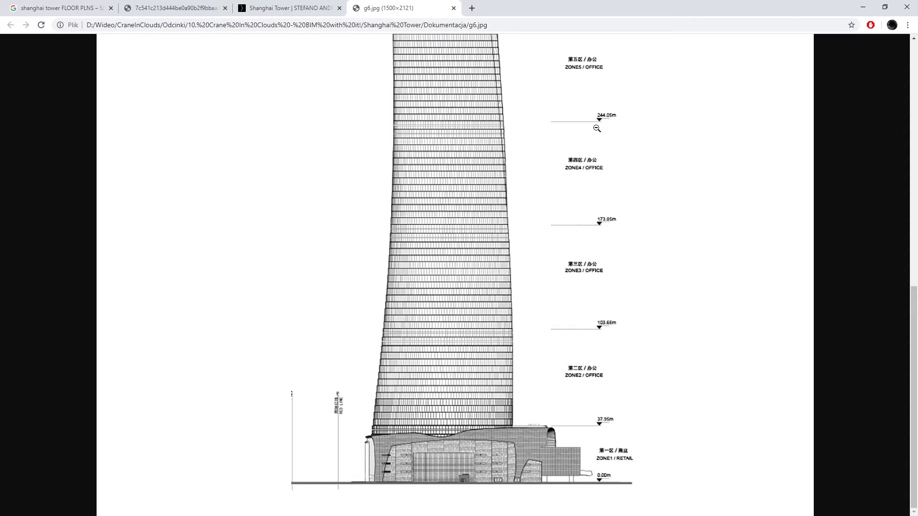
pyautogui.click(863, 7)
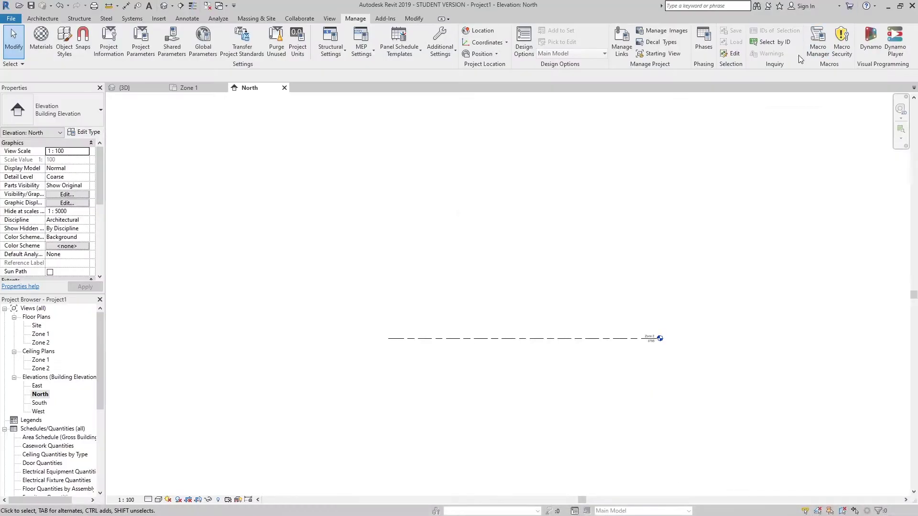
pyautogui.moveTo(659, 203); pyautogui.dragTo(658, 203, button='middle')
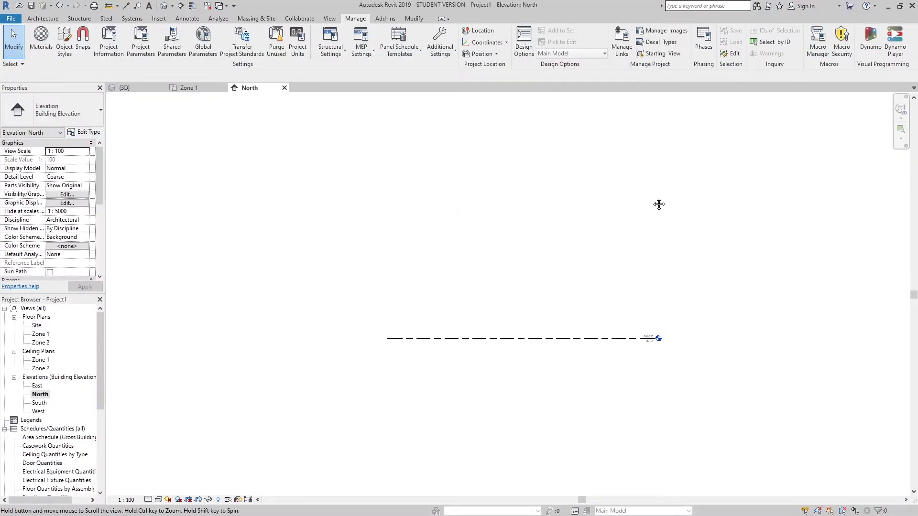
pyautogui.click(44, 19)
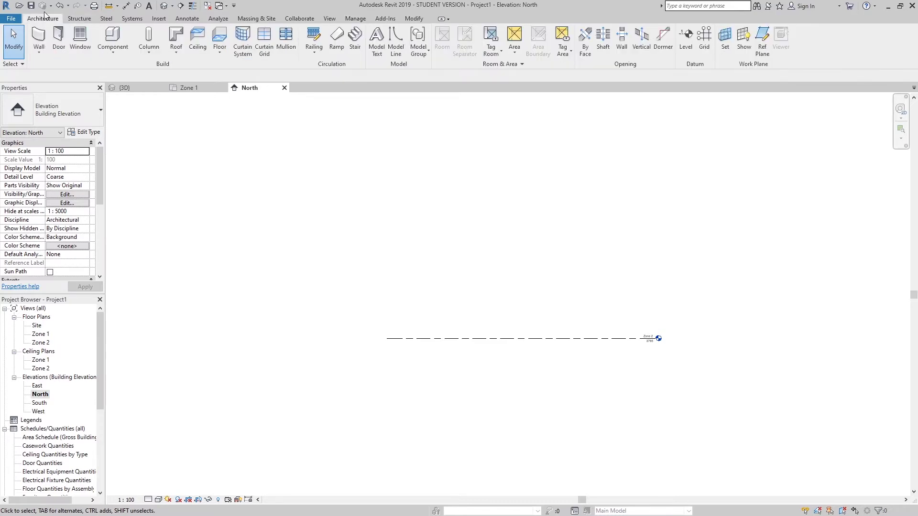
# Step: Draw a new level, Zone 3, above Zone 2
pyautogui.click(686, 47)
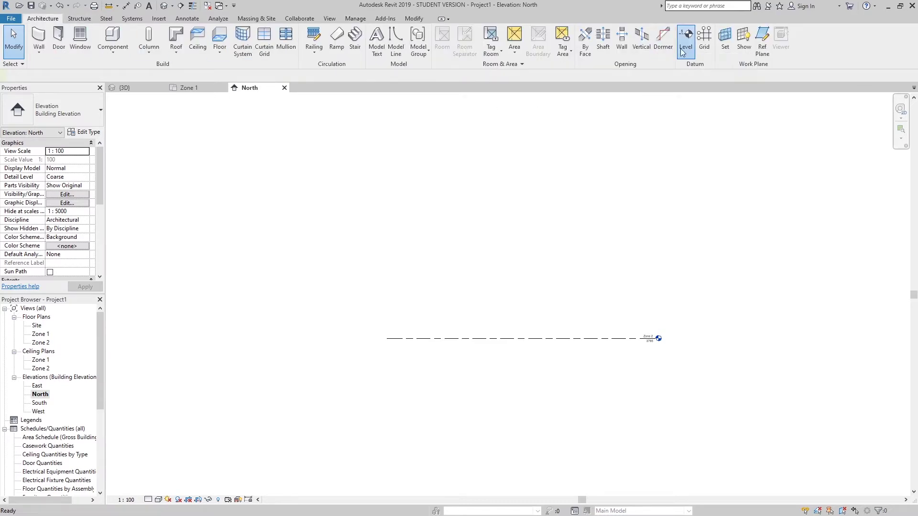
pyautogui.click(388, 181)
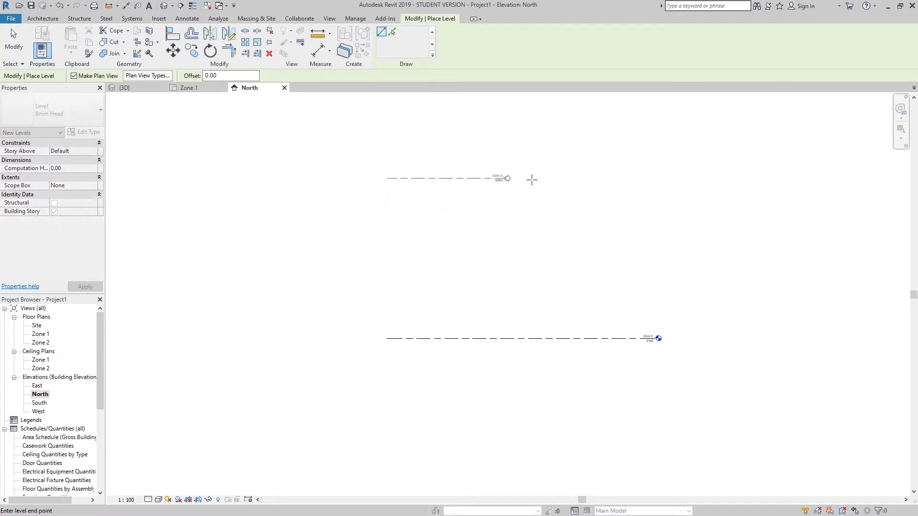
pyautogui.click(659, 181)
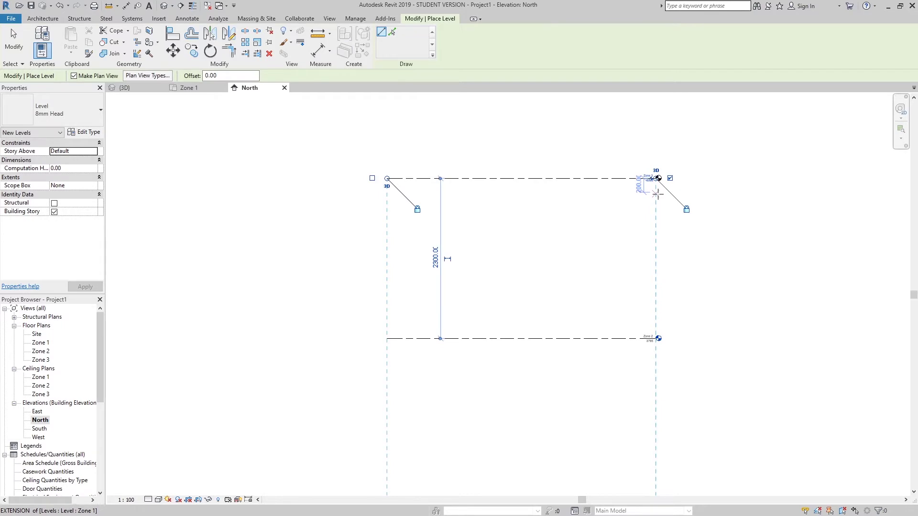
pyautogui.press('Escape')
pyautogui.press('Escape')
# Step: Set Zone 3's elevation to 10365 and pan to see the level lines
pyautogui.scroll(3, 651, 182)
pyautogui.click(650, 183)
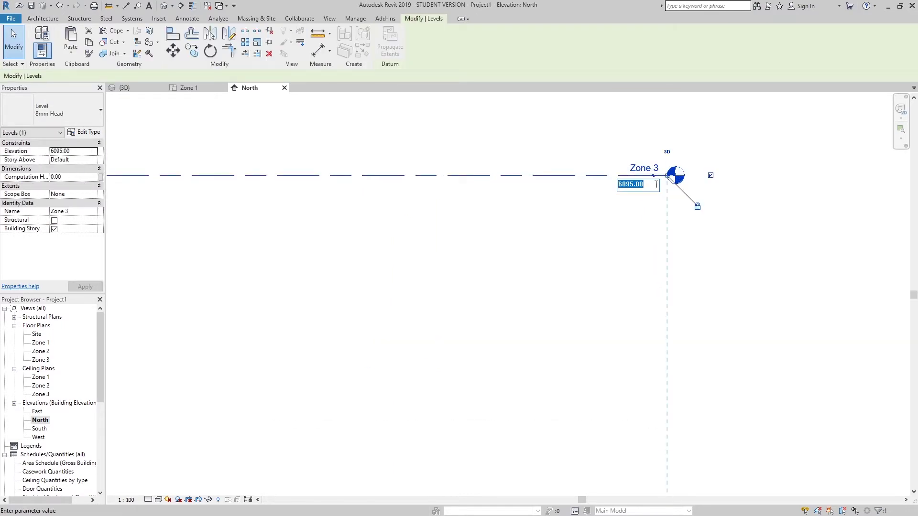
pyautogui.write('10365')
pyautogui.press('Return')
pyautogui.scroll(-3, 655, 187)
pyautogui.scroll(-3, 633, 184)
pyautogui.press('Escape')
pyautogui.moveTo(590, 183); pyautogui.dragTo(589, 297, button='middle')
pyautogui.scroll(-2, 589, 297)
pyautogui.scroll(-1, 586, 268)
pyautogui.moveTo(583, 258); pyautogui.dragTo(576, 352, button='middle')
# Step: Draw another new level, Zone 4
pyautogui.click(685, 39)
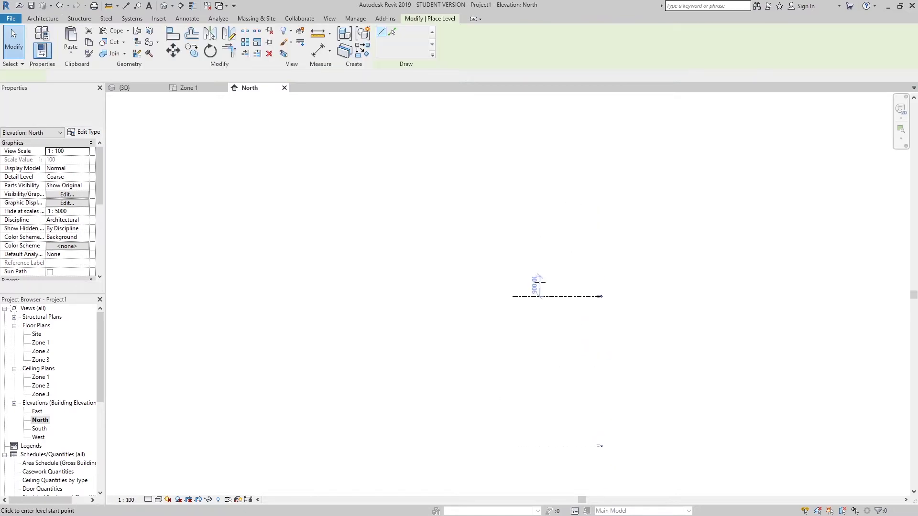
pyautogui.click(600, 244)
pyautogui.click(508, 244)
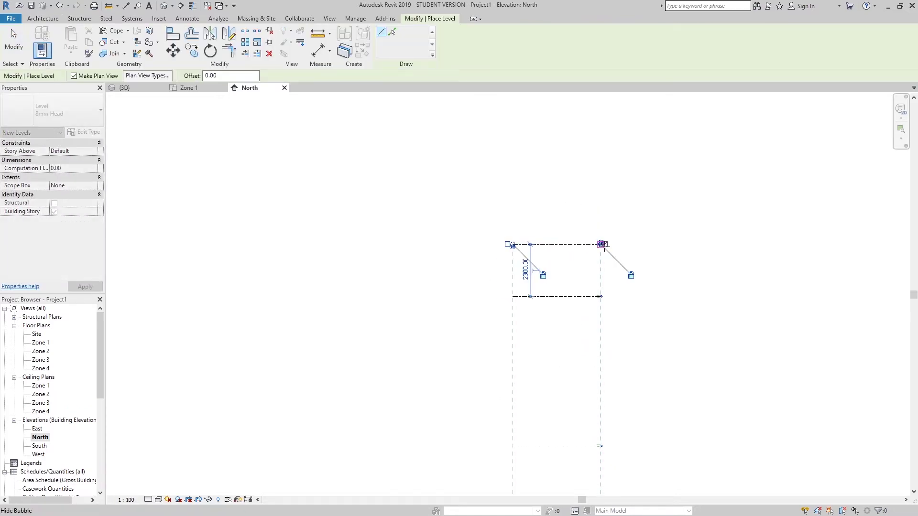
pyautogui.scroll(3, 600, 241)
pyautogui.scroll(3, 597, 235)
pyautogui.press('Escape')
pyautogui.press('Escape')
# Step: Set Zone 4's elevation to 17385
pyautogui.click(597, 220)
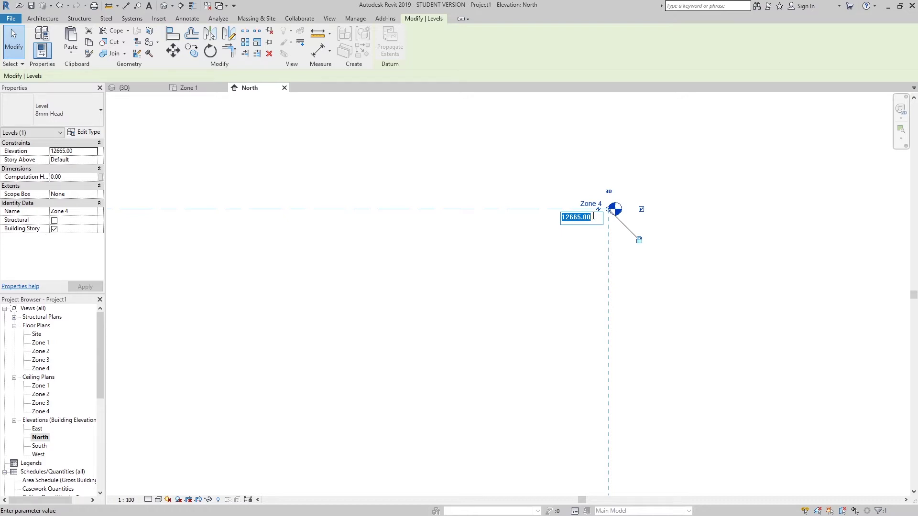
pyautogui.write('17385')
pyautogui.press('Return')
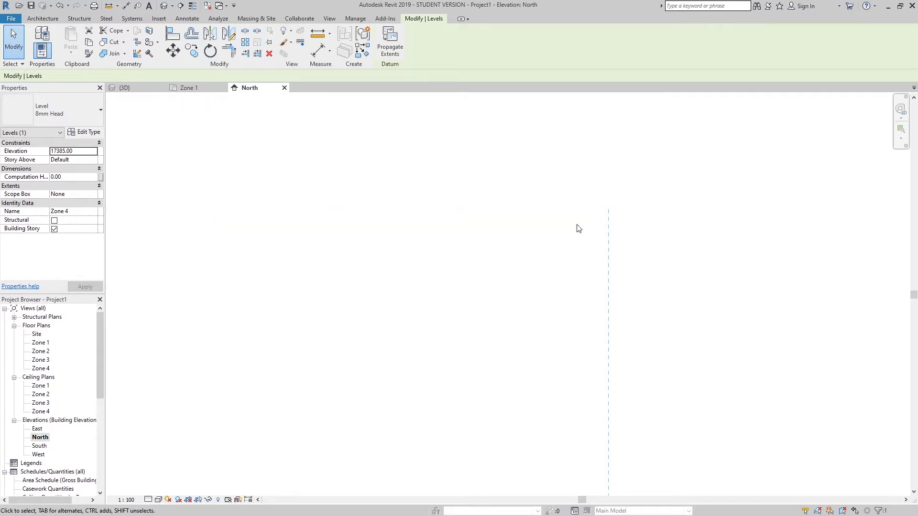
pyautogui.click(514, 254)
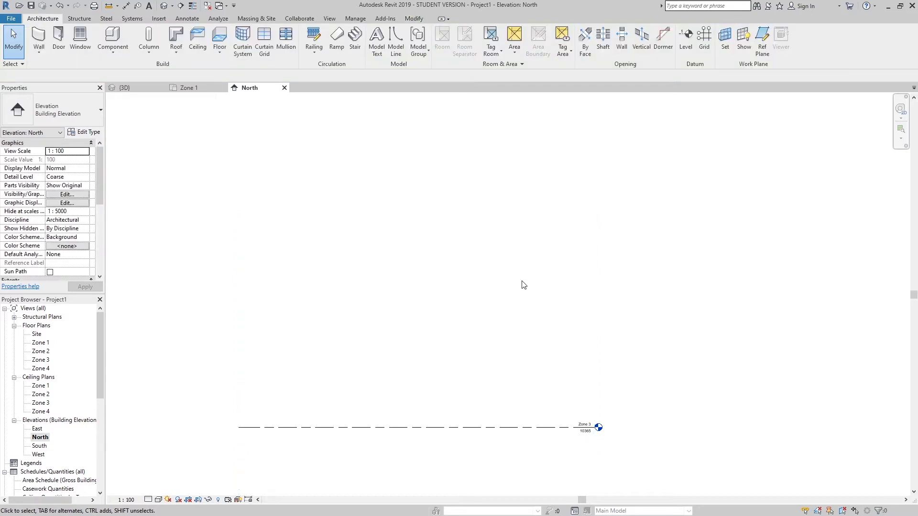
pyautogui.scroll(-3, 523, 285)
pyautogui.scroll(-2, 527, 203)
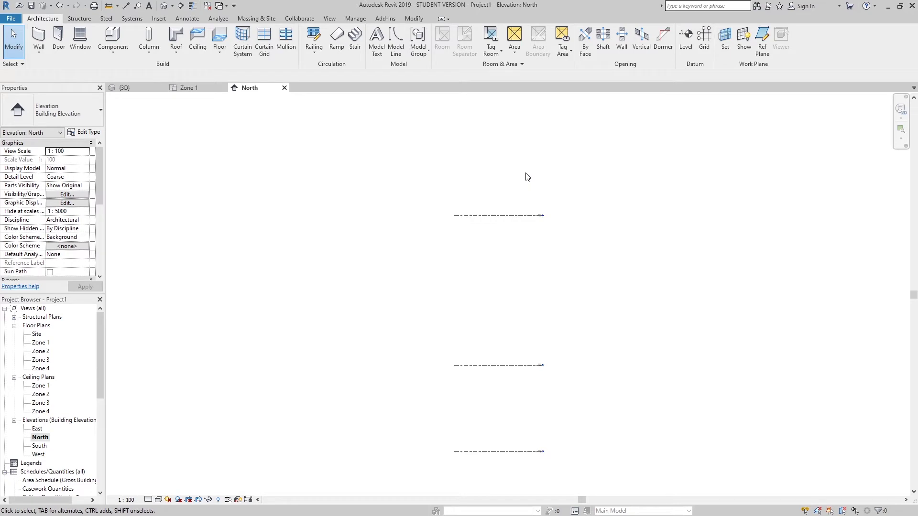
pyautogui.scroll(1, 539, 242)
pyautogui.scroll(2, 540, 241)
# Step: Draw a new level, Zone 5
pyautogui.scroll(4, 539, 242)
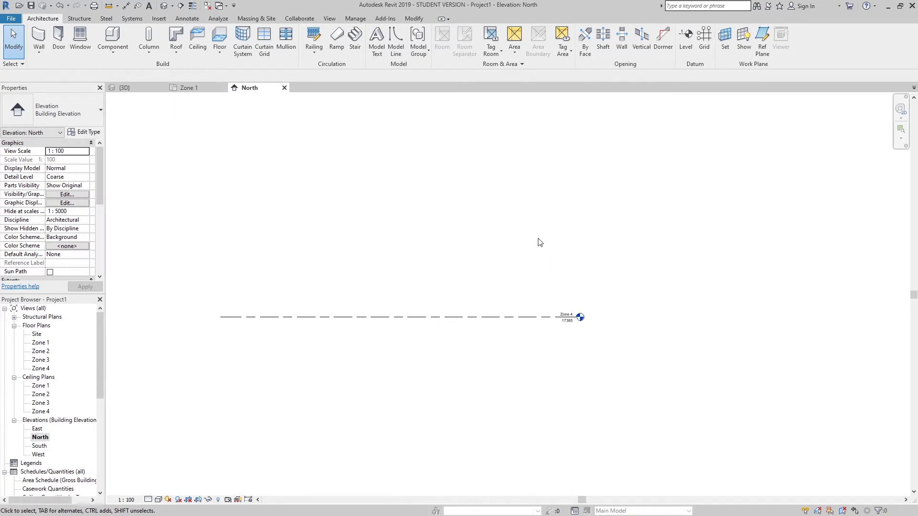
pyautogui.scroll(1, 531, 247)
pyautogui.click(684, 38)
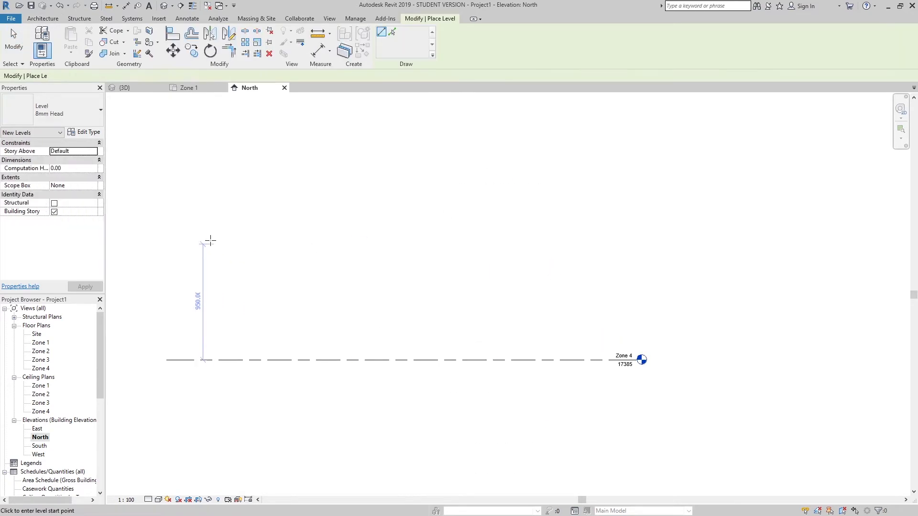
pyautogui.click(167, 252)
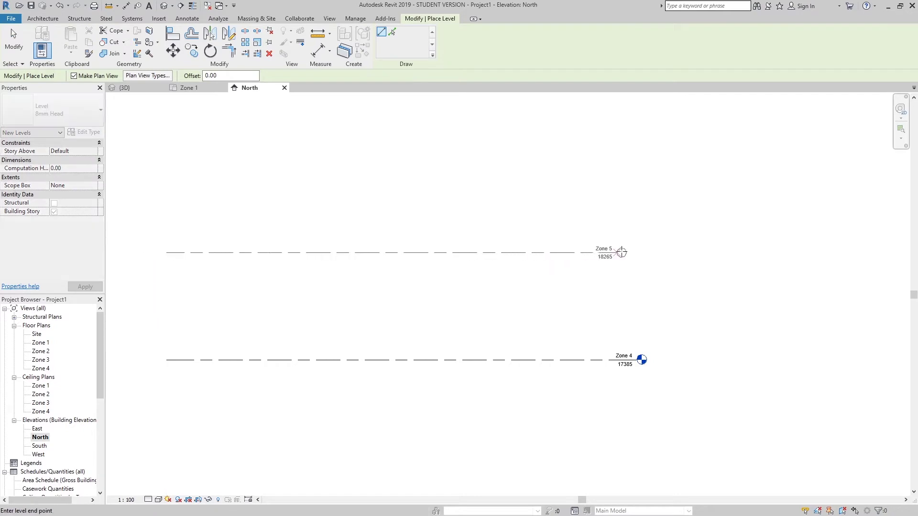
pyautogui.click(641, 252)
pyautogui.press('Escape')
pyautogui.press('Escape')
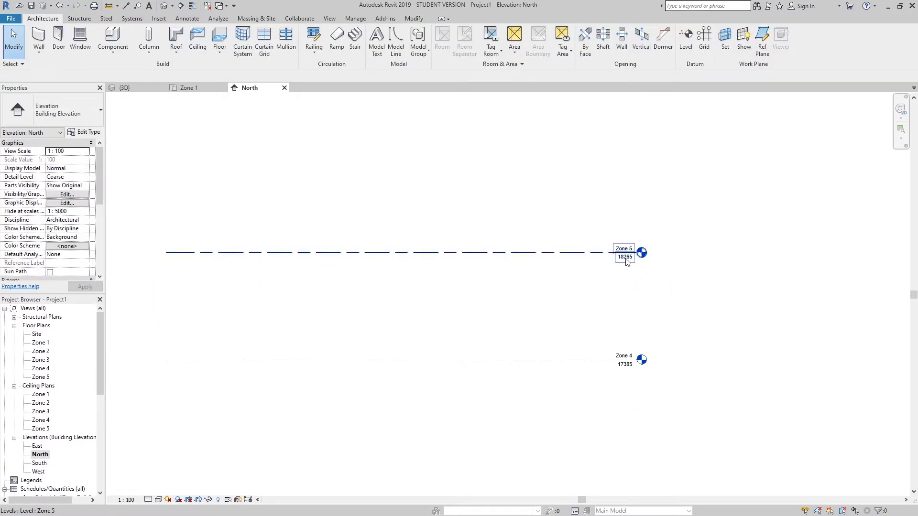
# Step: Set Zone 5's elevation to 24405
pyautogui.moveTo(627, 262); pyautogui.dragTo(629, 261)
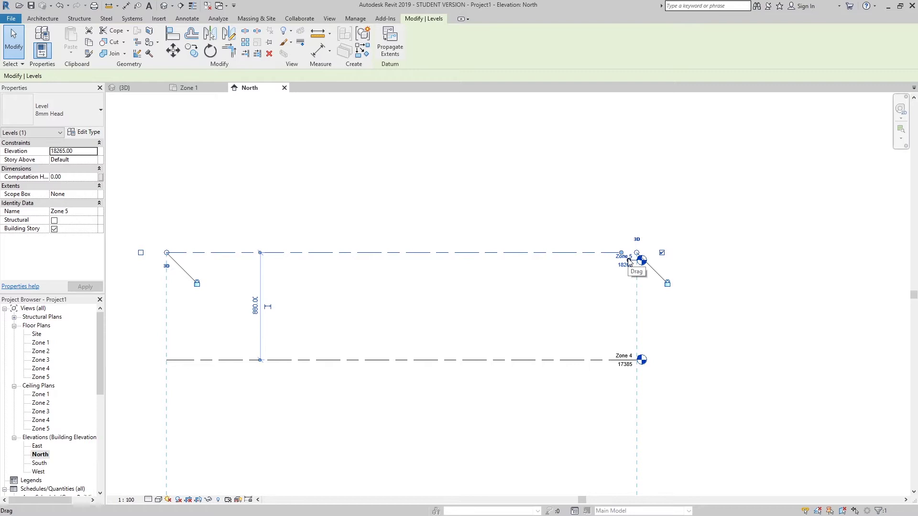
pyautogui.press('Escape')
pyautogui.scroll(5, 627, 260)
pyautogui.click(624, 261)
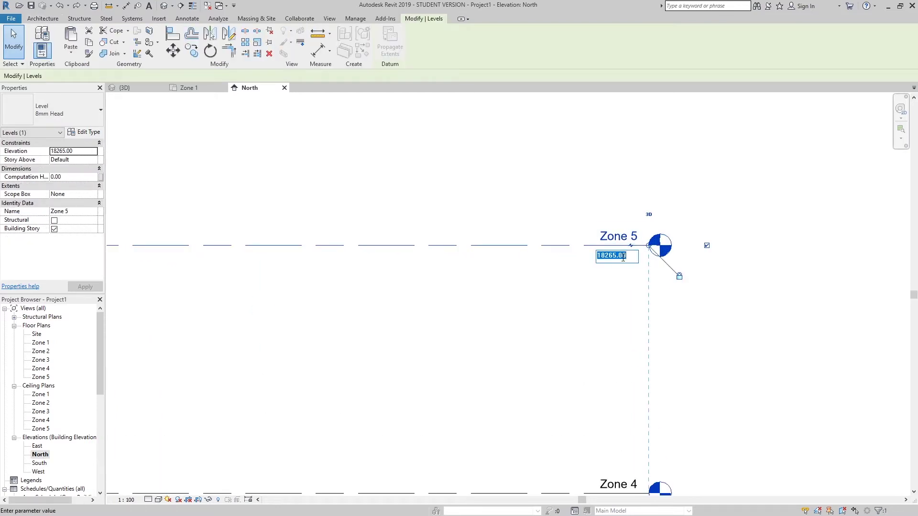
pyautogui.write('24405')
pyautogui.press('Return')
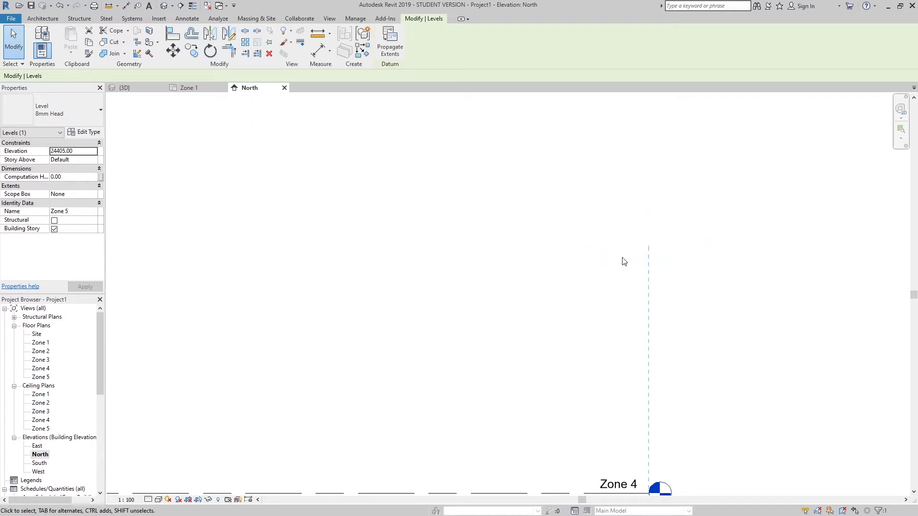
pyautogui.scroll(-1, 621, 260)
pyautogui.scroll(-4, 622, 260)
pyautogui.scroll(-2, 597, 412)
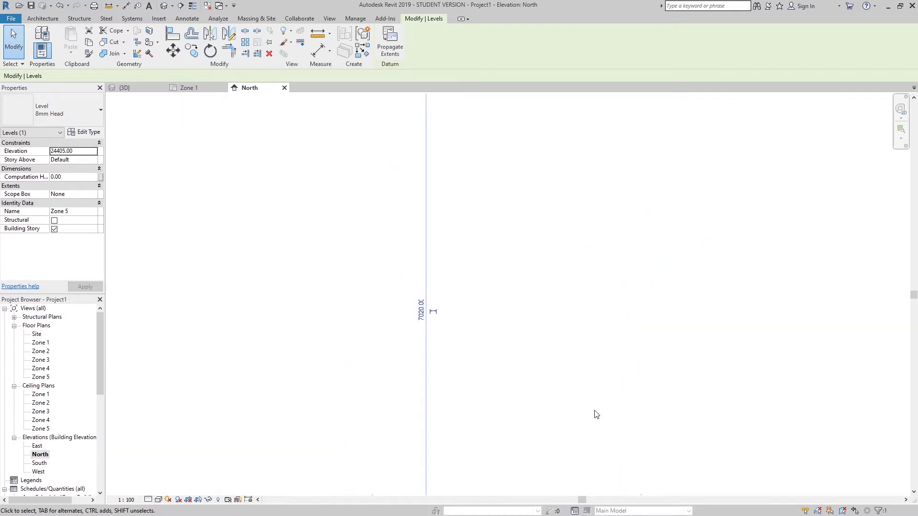
pyautogui.click(545, 185)
# Step: Draw a new level, Zone 6, above Zone 5
pyautogui.scroll(3, 542, 258)
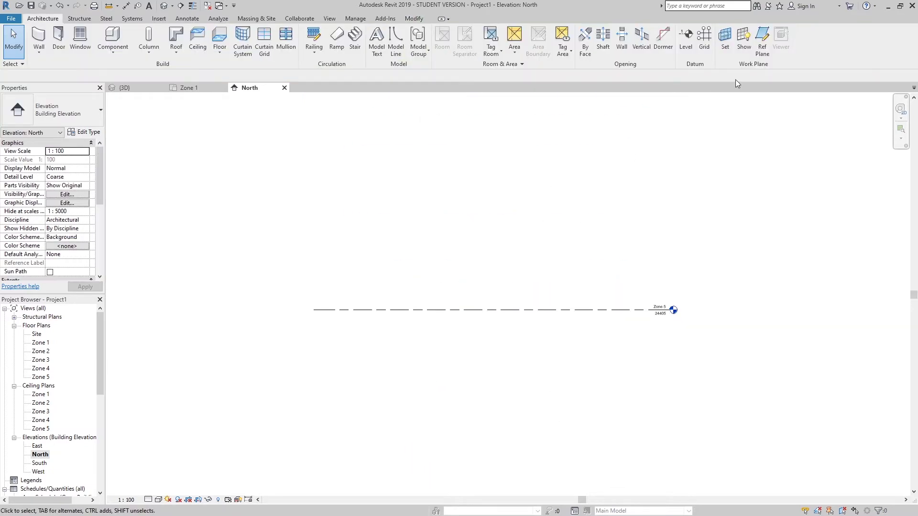
pyautogui.click(684, 33)
pyautogui.click(315, 205)
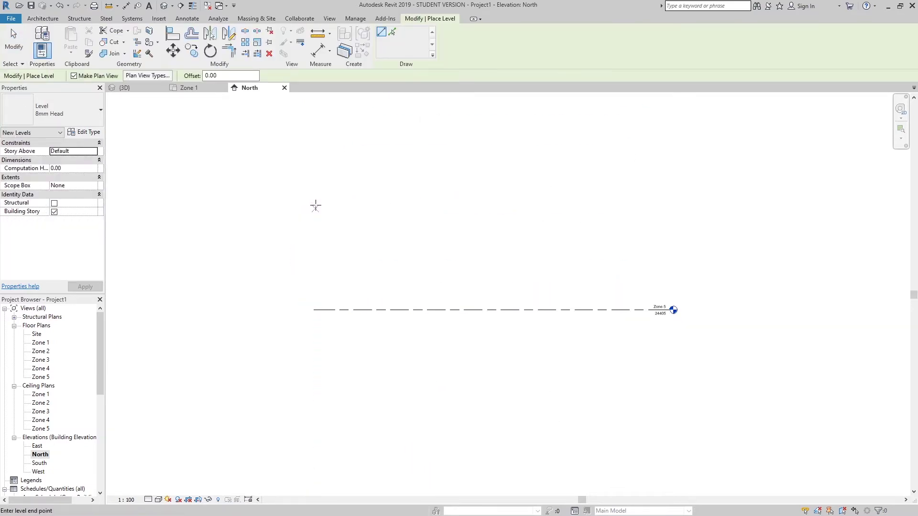
pyautogui.click(668, 205)
pyautogui.scroll(2, 669, 211)
pyautogui.press('Escape')
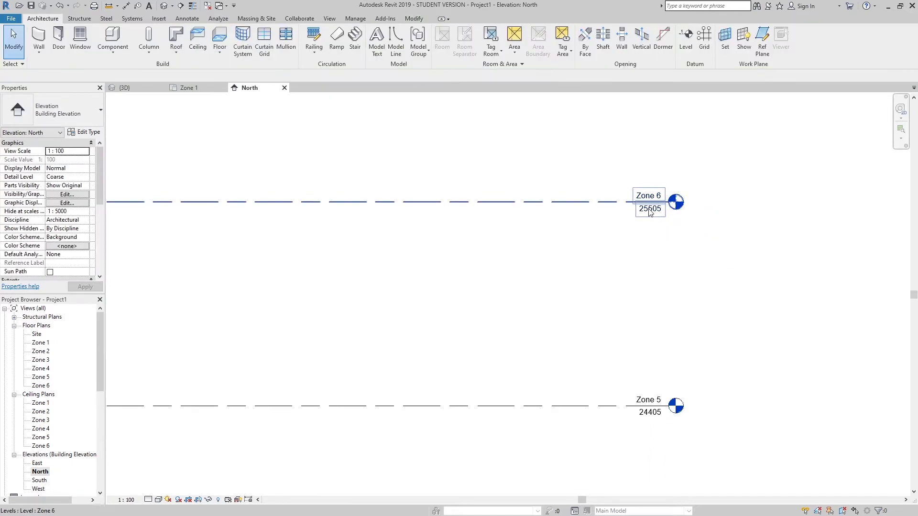
# Step: Set Zone 6's elevation to 31875
pyautogui.click(653, 212)
pyautogui.moveTo(654, 209); pyautogui.dragTo(656, 214)
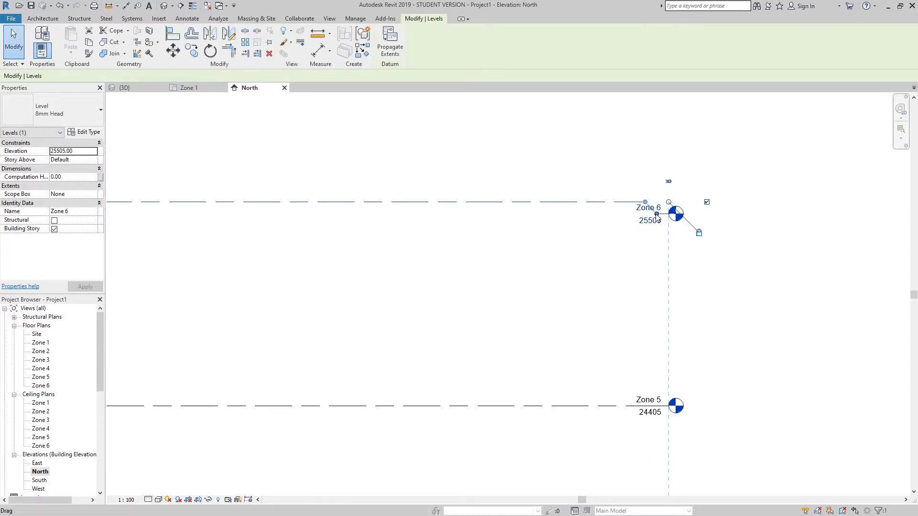
pyautogui.press('Escape')
pyautogui.click(646, 215)
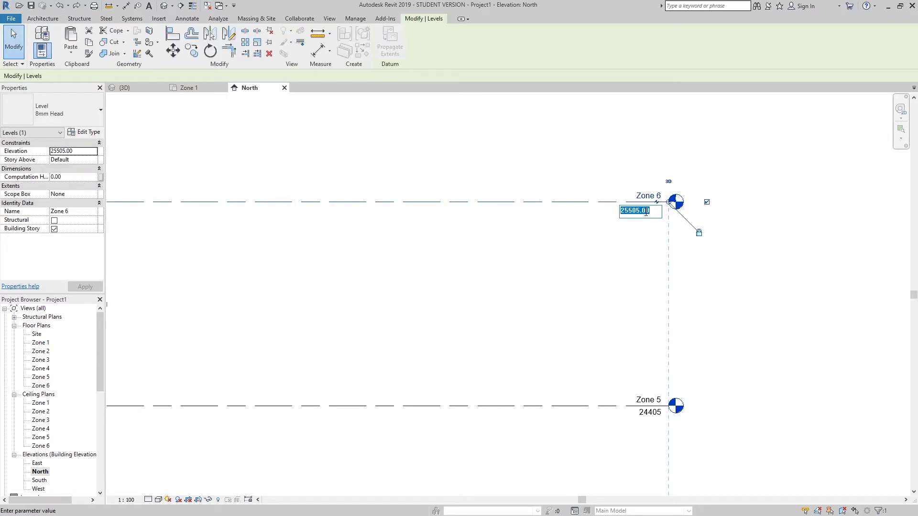
pyautogui.write('31875')
pyautogui.press('Return')
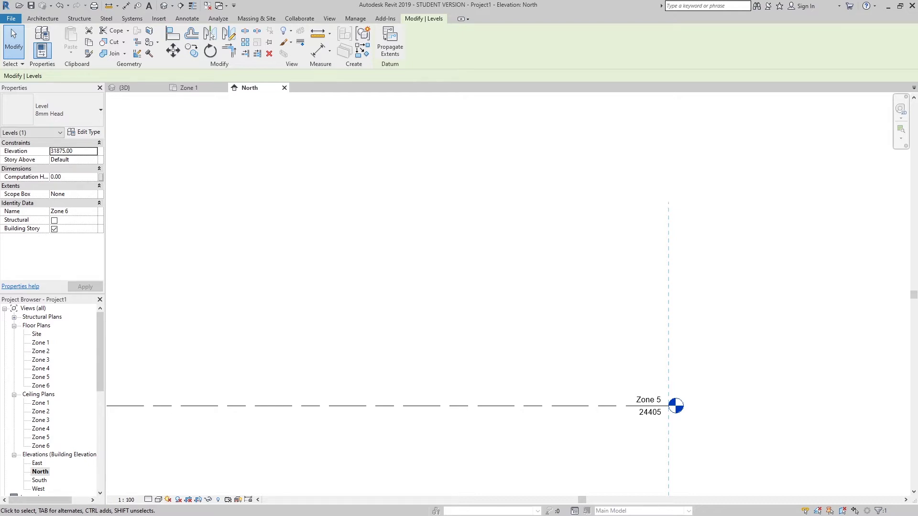
# Step: Draw a new level, Zone 7
pyautogui.click(612, 228)
pyautogui.scroll(-2, 612, 228)
pyautogui.scroll(-2, 549, 378)
pyautogui.scroll(-1, 497, 267)
pyautogui.scroll(-1, 497, 266)
pyautogui.moveTo(520, 324); pyautogui.dragTo(556, 449, button='middle')
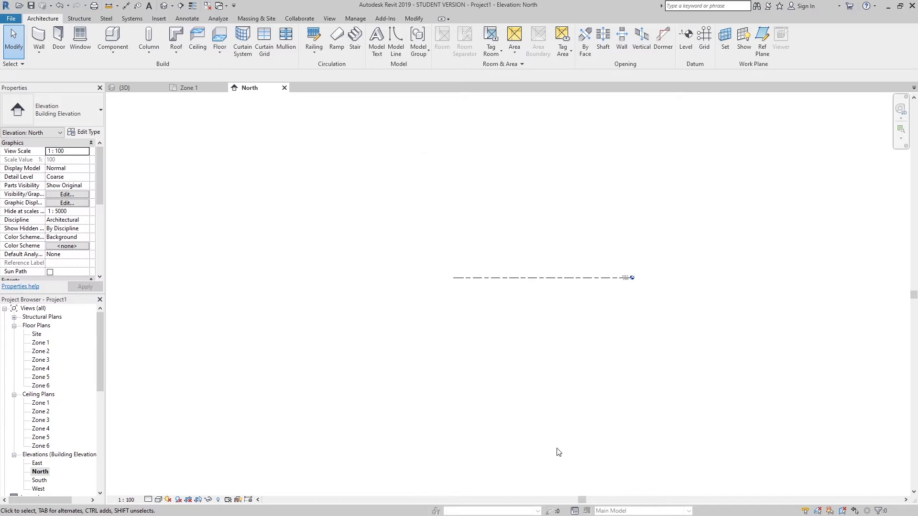
pyautogui.click(688, 33)
pyautogui.click(452, 191)
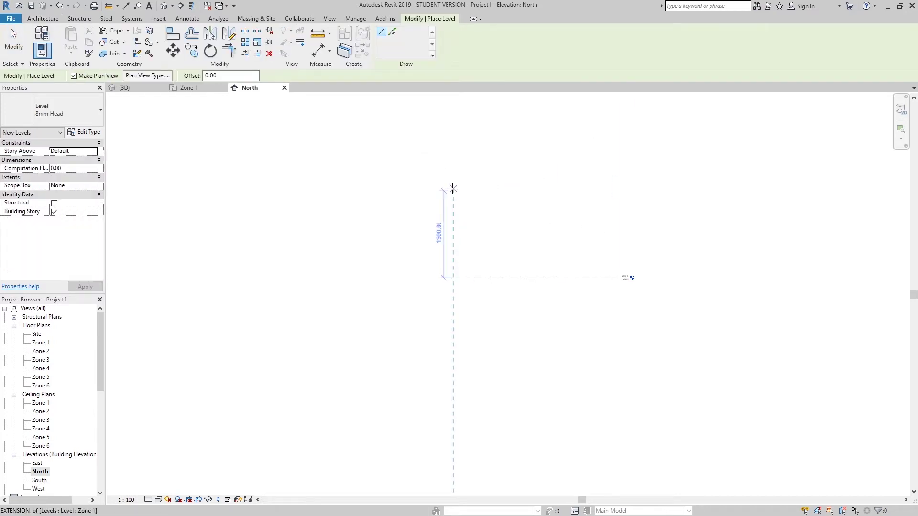
pyautogui.click(630, 187)
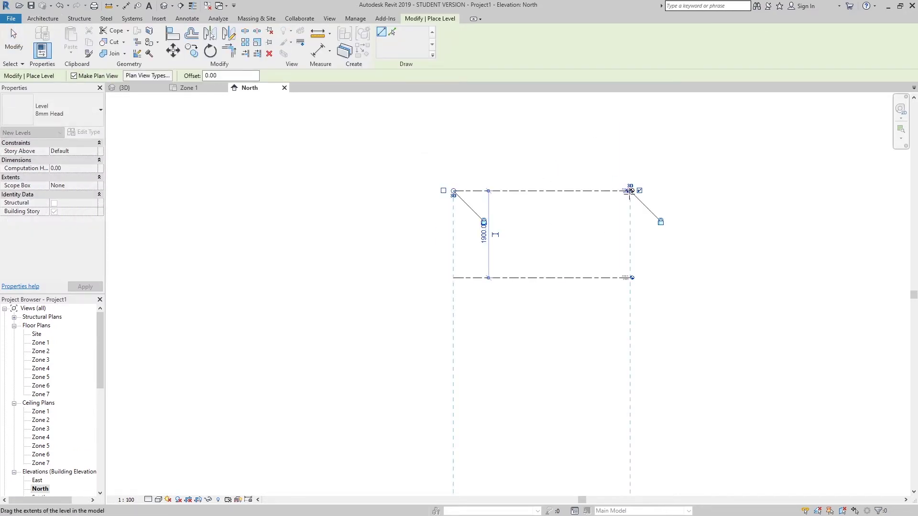
pyautogui.scroll(3, 626, 191)
pyautogui.press('Escape')
pyautogui.press('Escape')
# Step: Set Zone 7's elevation to 39340
pyautogui.click(620, 191)
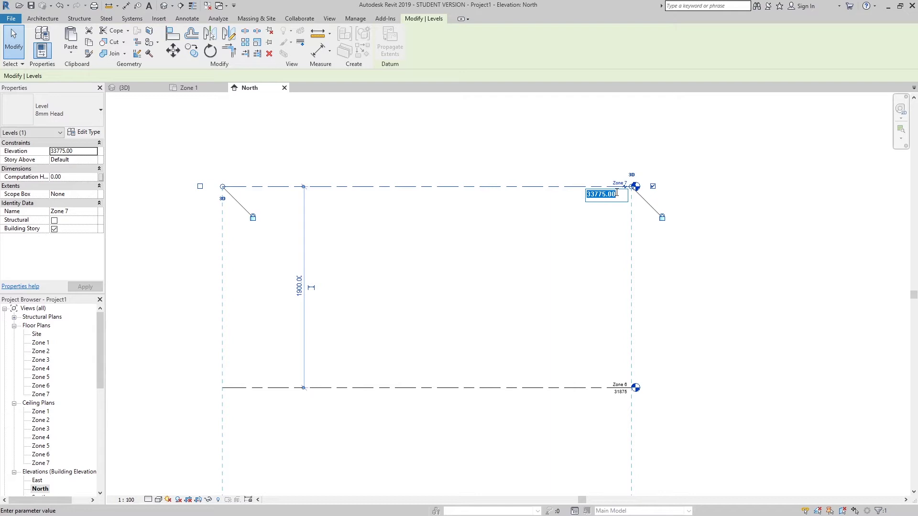
pyautogui.write('39340')
pyautogui.press('Return')
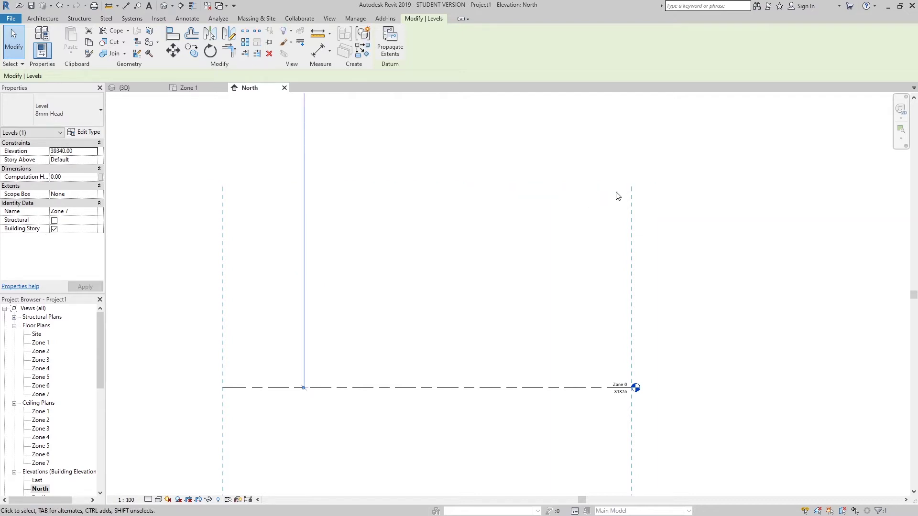
pyautogui.scroll(-3, 618, 196)
pyautogui.click(564, 187)
pyautogui.scroll(-2, 564, 258)
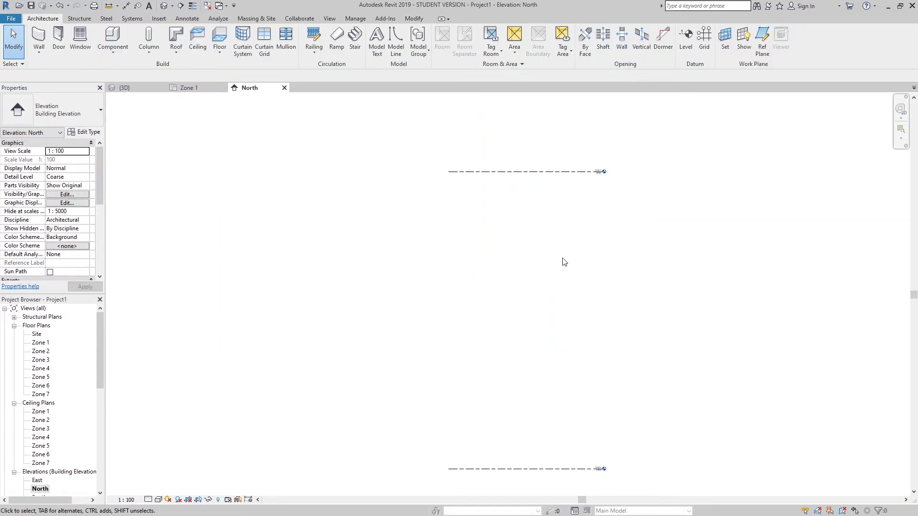
# Step: Draw a new level, Zone 8, at elevation 47000
pyautogui.click(685, 38)
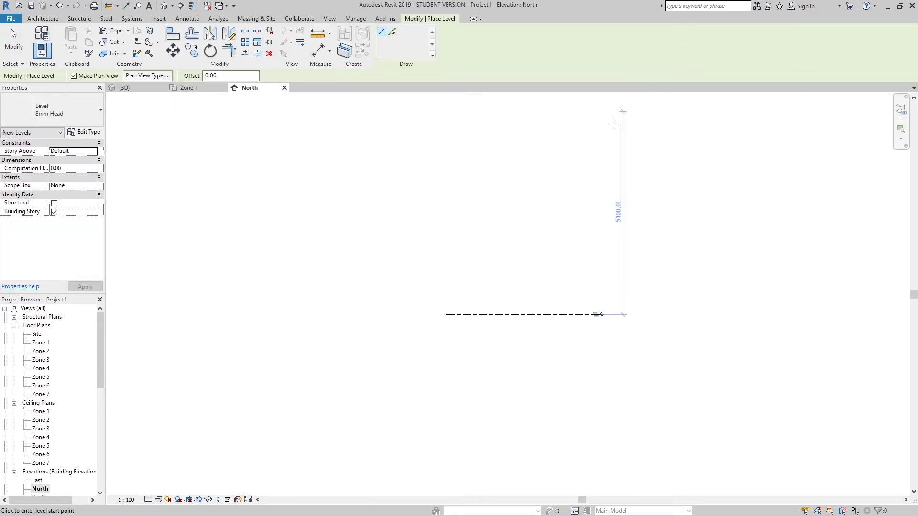
pyautogui.click(447, 202)
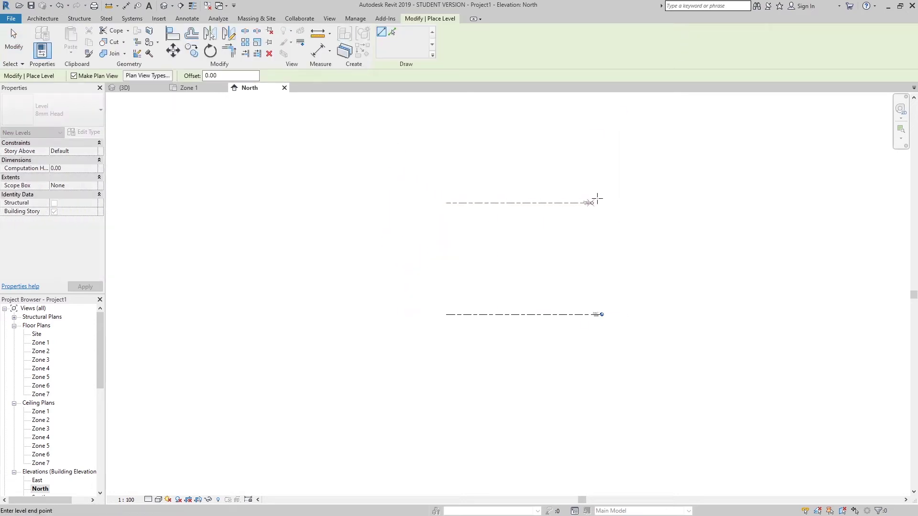
pyautogui.click(599, 202)
pyautogui.scroll(4, 599, 201)
pyautogui.press('Escape')
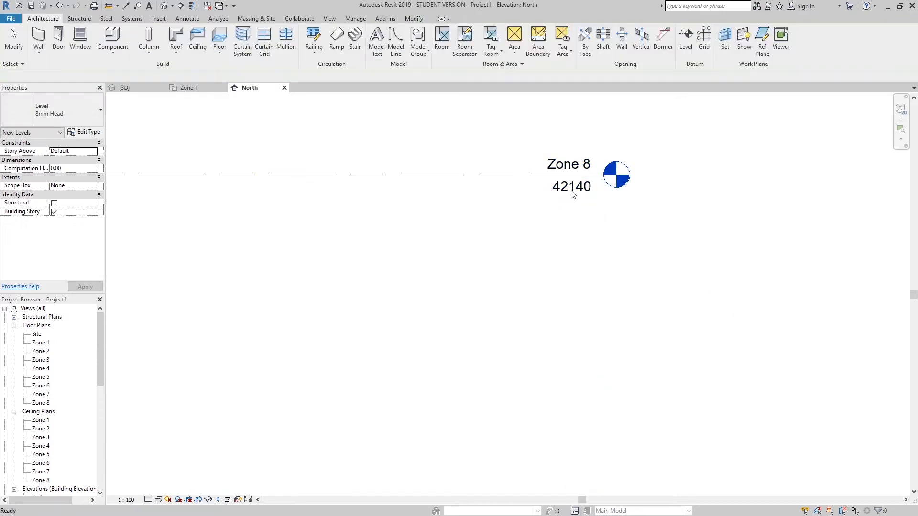
pyautogui.click(570, 192)
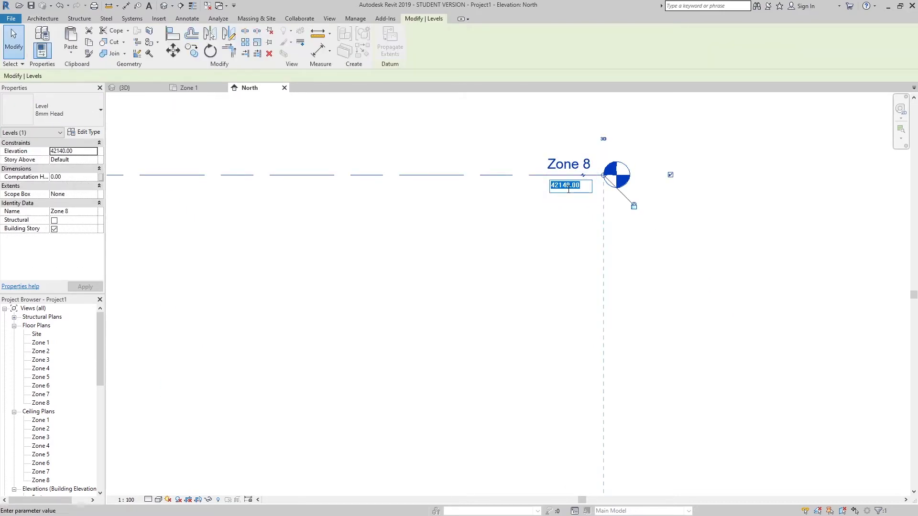
pyautogui.write('47000')
pyautogui.press('Return')
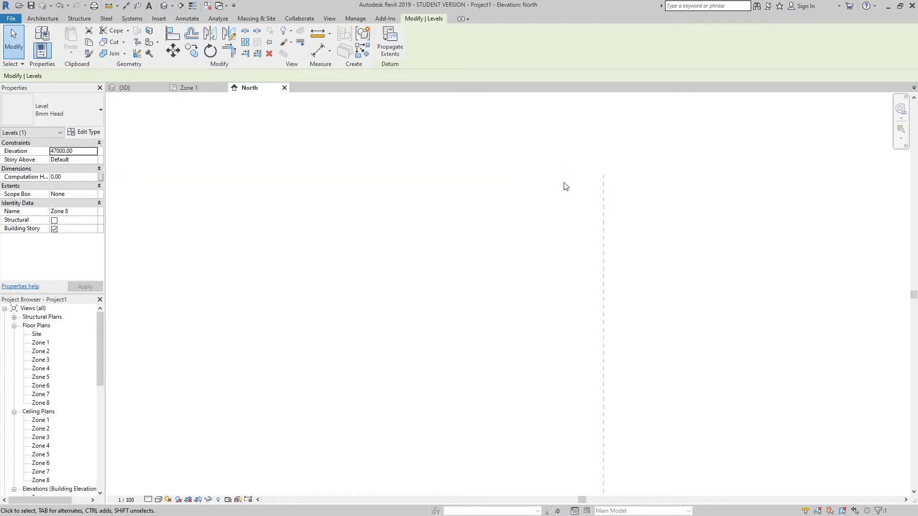
# Step: Add a Zone 9 level and set its elevation to 54660
pyautogui.scroll(-3, 535, 186)
pyautogui.moveTo(516, 185); pyautogui.dragTo(517, 332, button='middle')
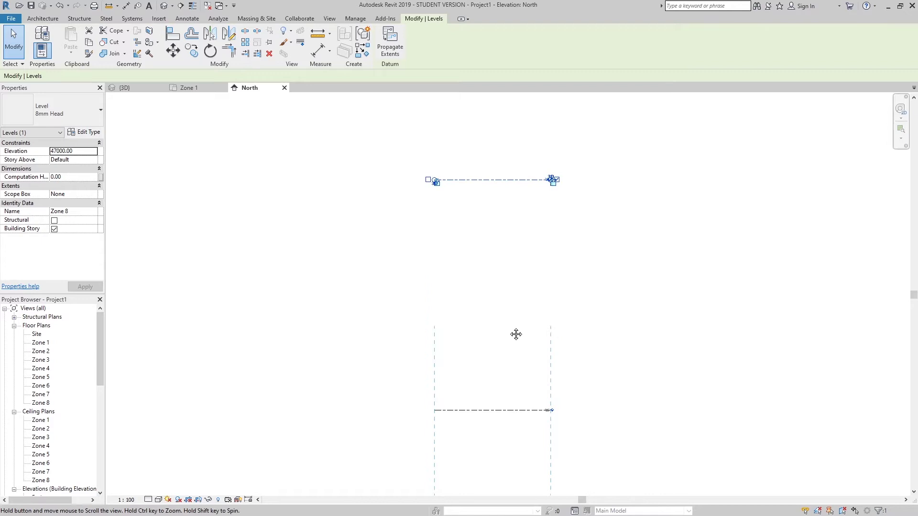
pyautogui.click(484, 184)
pyautogui.scroll(3, 486, 190)
pyautogui.click(686, 38)
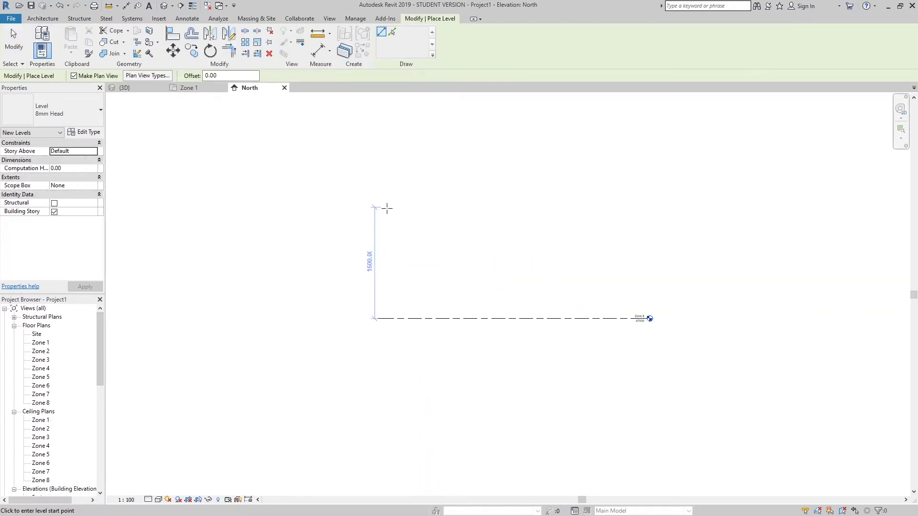
pyautogui.click(378, 207)
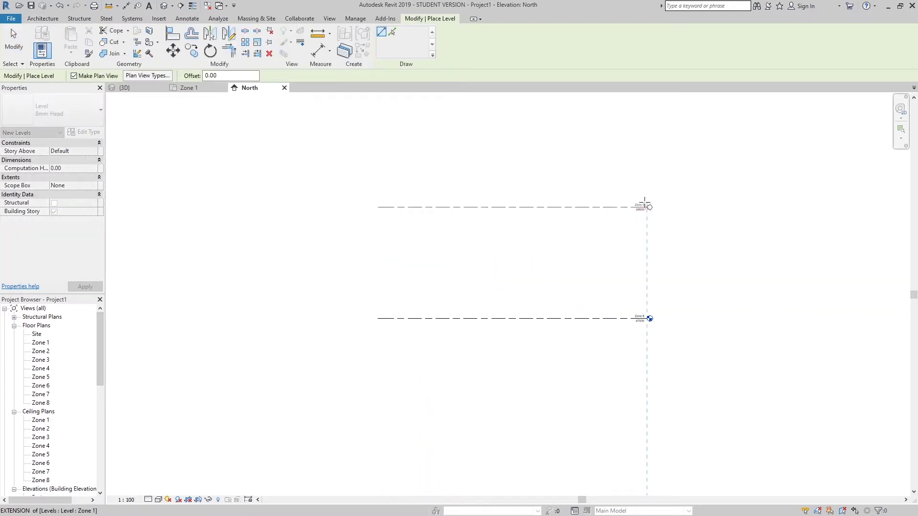
pyautogui.click(647, 207)
pyautogui.scroll(3, 648, 207)
pyautogui.press('Escape')
pyautogui.press('Escape')
pyautogui.click(613, 192)
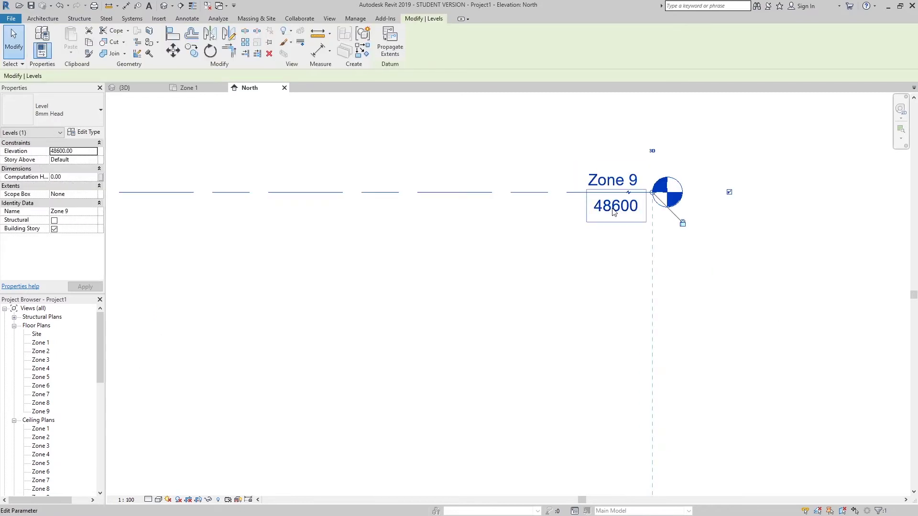
pyautogui.write('54660')
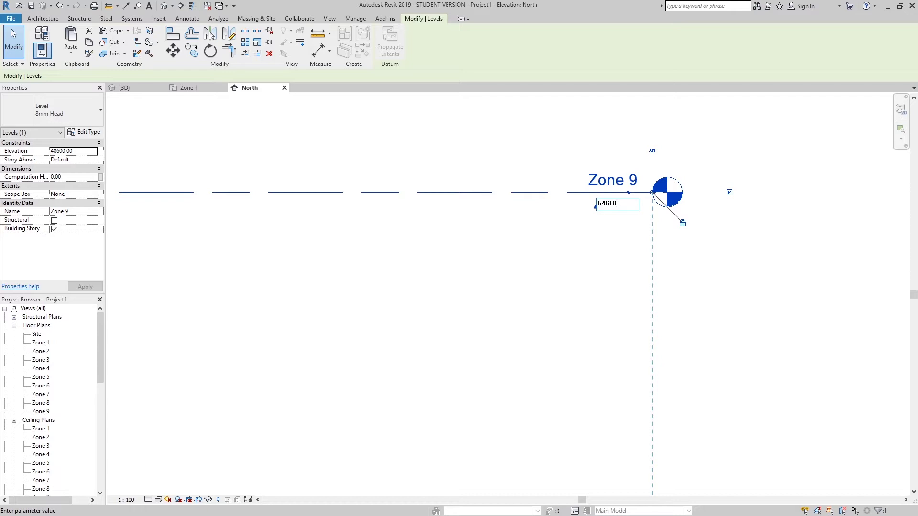
pyautogui.press('Return')
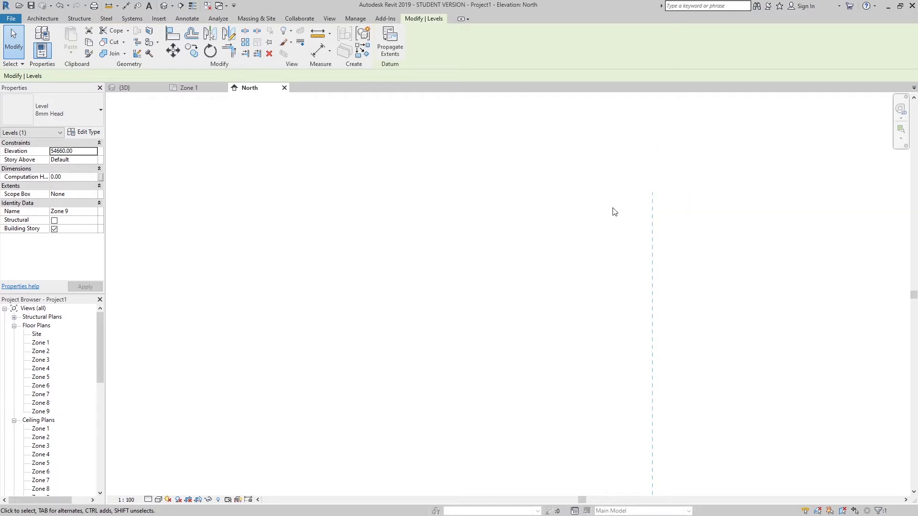
pyautogui.press('Escape')
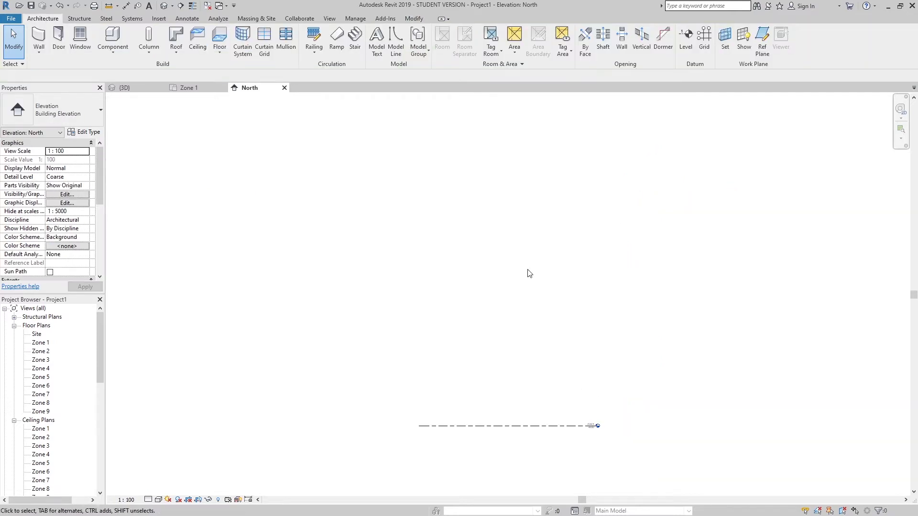
# Step: Place another new level, Zone 10, above Zone 9
pyautogui.scroll(3, 530, 217)
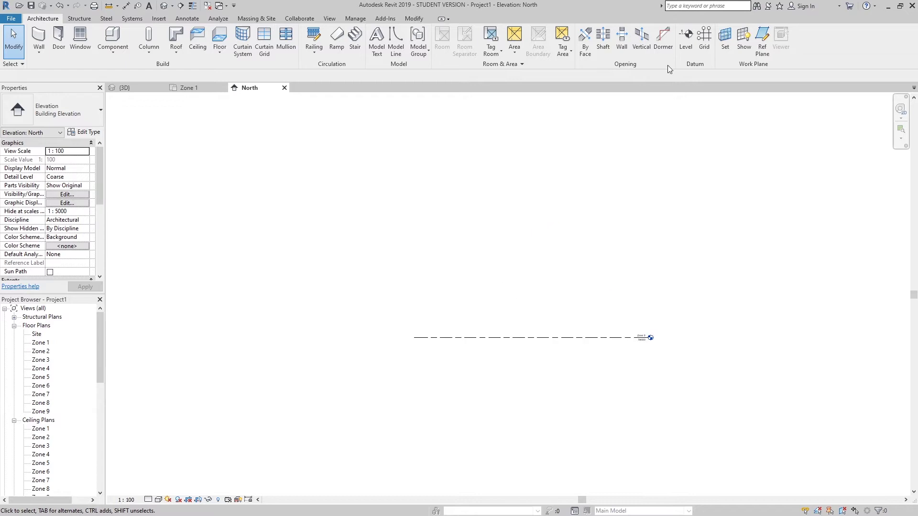
pyautogui.click(682, 37)
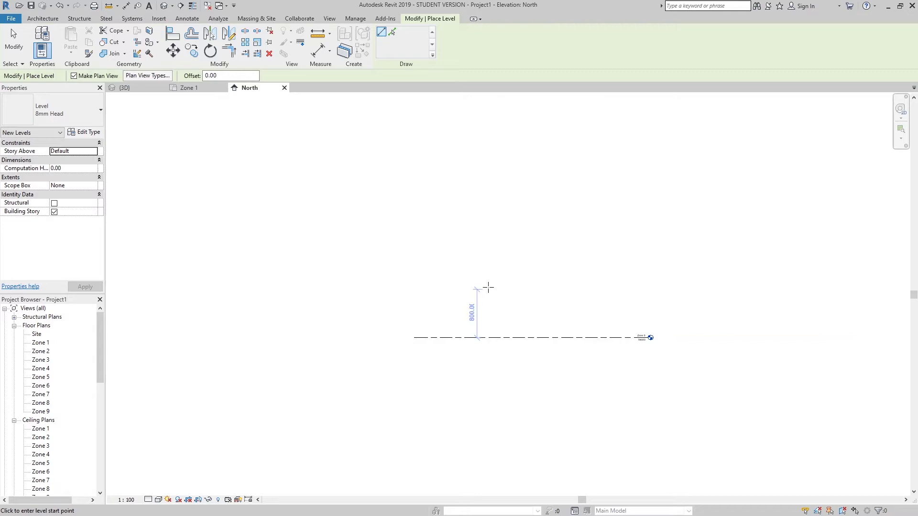
pyautogui.scroll(1, 422, 296)
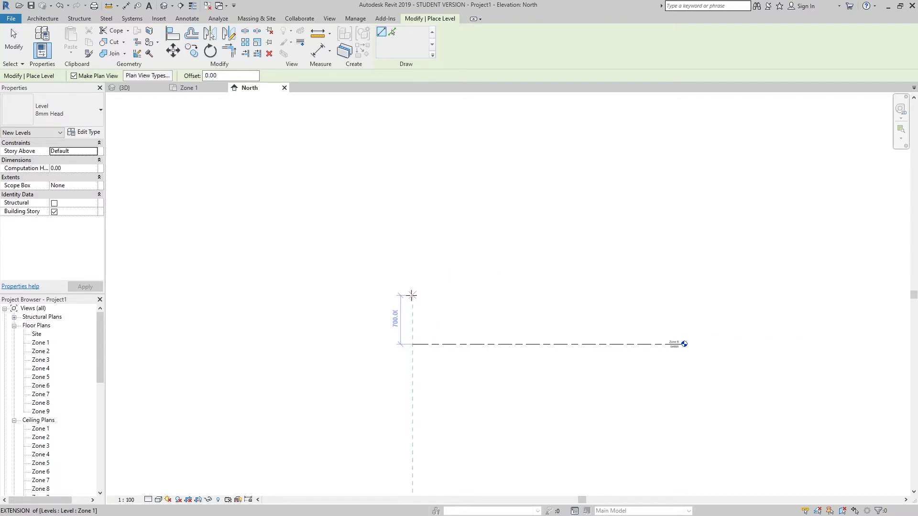
pyautogui.click(412, 296)
pyautogui.click(685, 297)
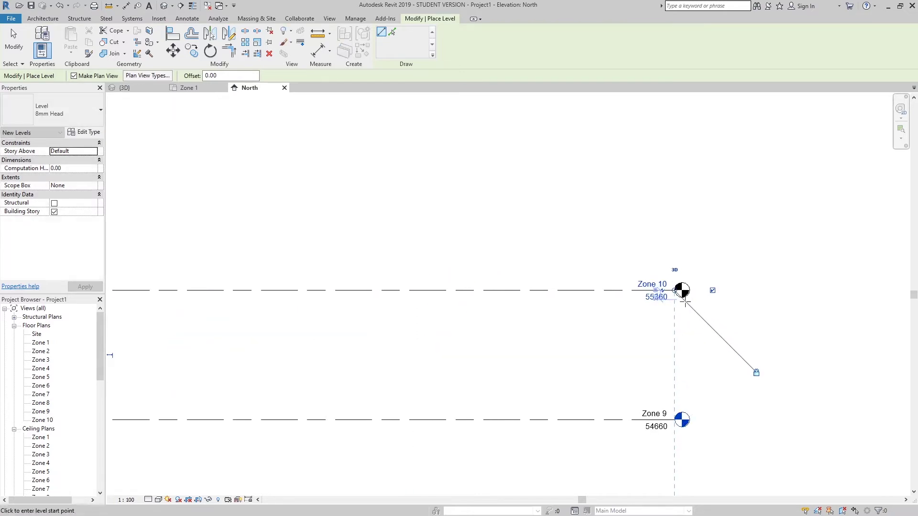
pyautogui.press('Escape')
pyautogui.press('Escape')
# Step: Rename the Zone 10 level to TOP, renaming its views, and set its elevation to 63200
pyautogui.scroll(3, 623, 372)
pyautogui.scroll(-1, 586, 228)
pyautogui.doubleClick(608, 180)
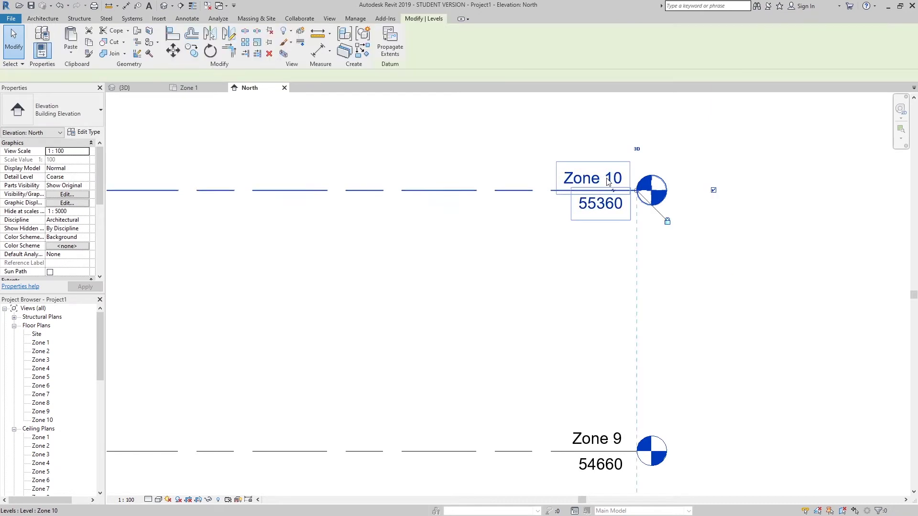
pyautogui.write('TOP')
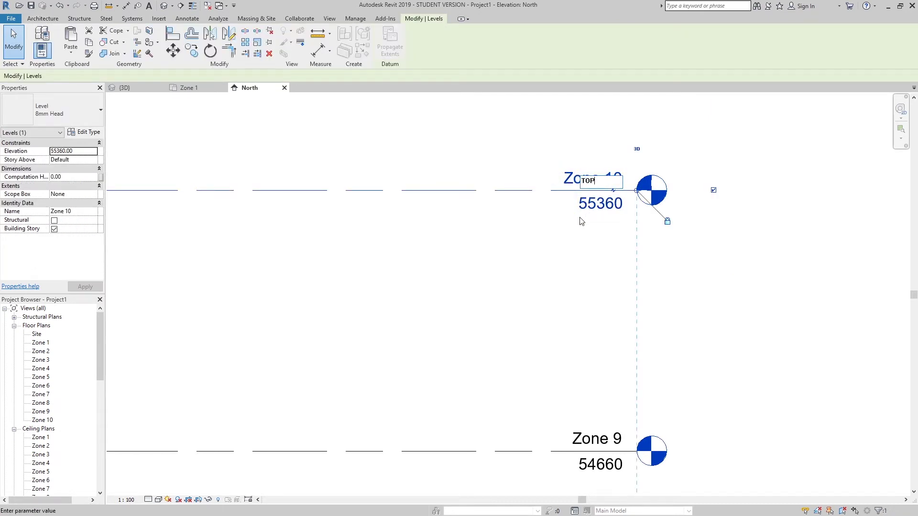
pyautogui.press('Return')
pyautogui.click(591, 204)
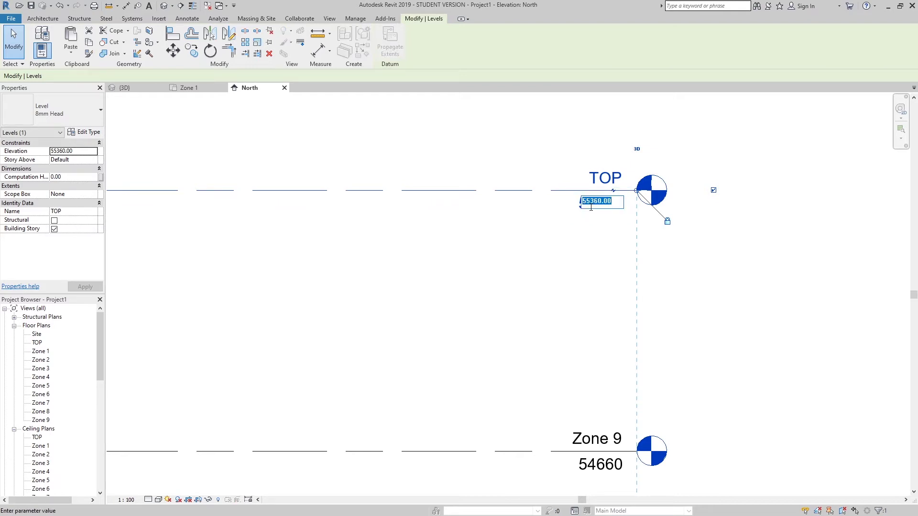
pyautogui.write('63200')
pyautogui.press('Return')
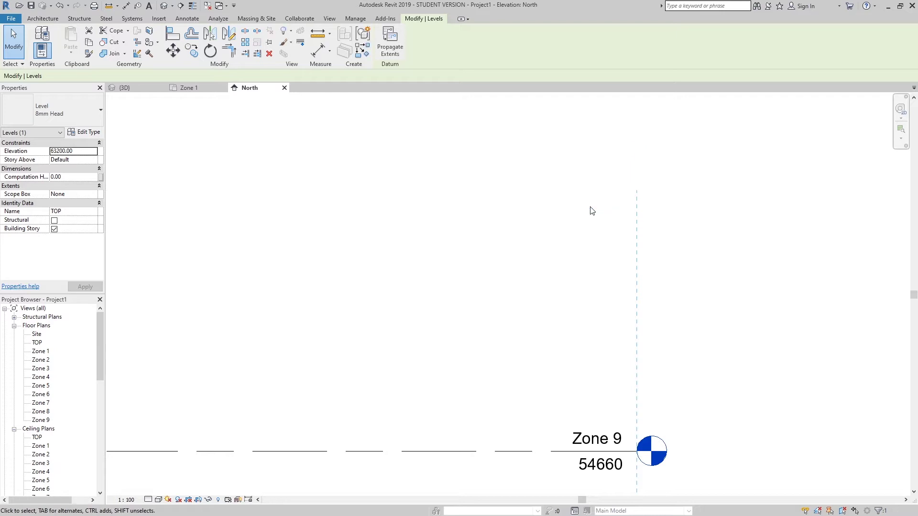
pyautogui.press('Escape')
# Step: Open the Default 3D View and orbit the model to inspect the levels
pyautogui.scroll(-5, 514, 338)
pyautogui.scroll(5, 527, 338)
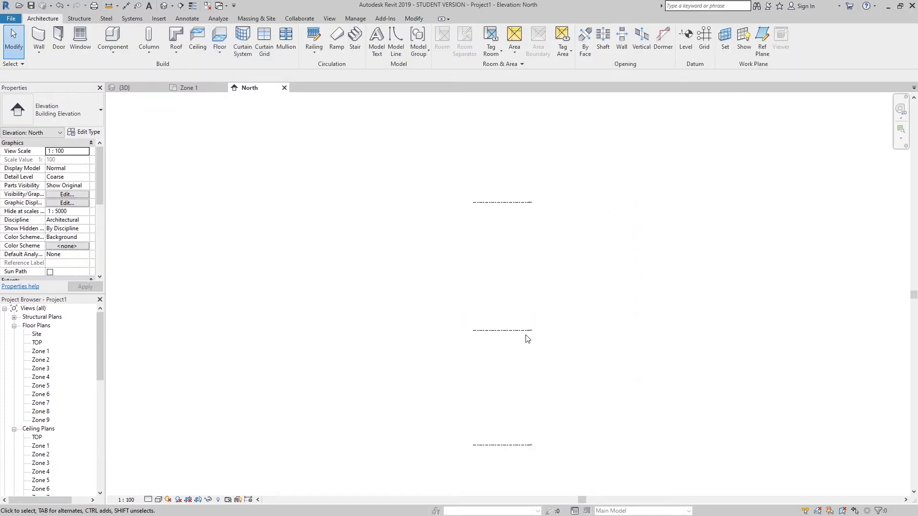
pyautogui.moveTo(580, 377); pyautogui.dragTo(584, 274, button='middle')
pyautogui.scroll(-2, 585, 274)
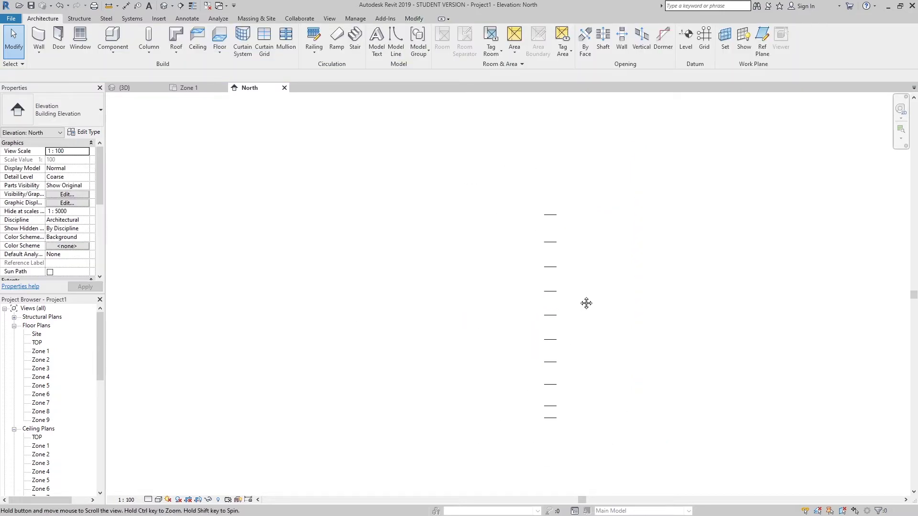
pyautogui.click(163, 88)
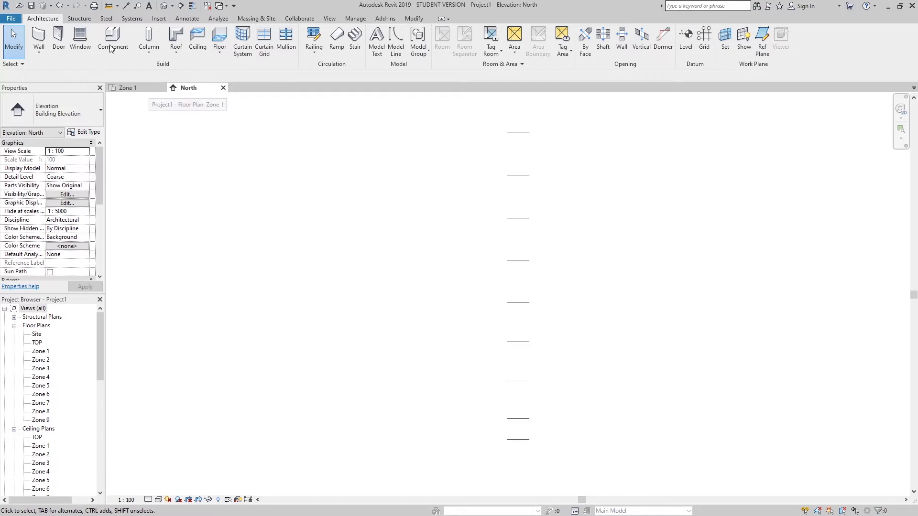
pyautogui.click(163, 7)
pyautogui.moveTo(576, 257)
pyautogui.keyDown('shift'); pyautogui.mouseDown(button='middle')
pyautogui.moveTo(553, 209)
pyautogui.moveTo(582, 252)
pyautogui.mouseUp(button='middle'); pyautogui.keyUp('shift')
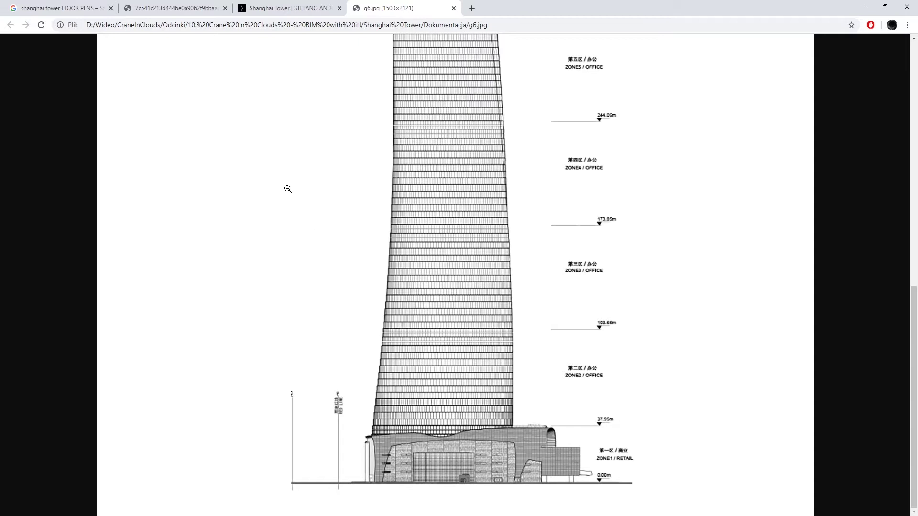
# Step: Save the full-size Shanghai Tower floor-plans image from the pinimg tab to disk
pyautogui.click(169, 10)
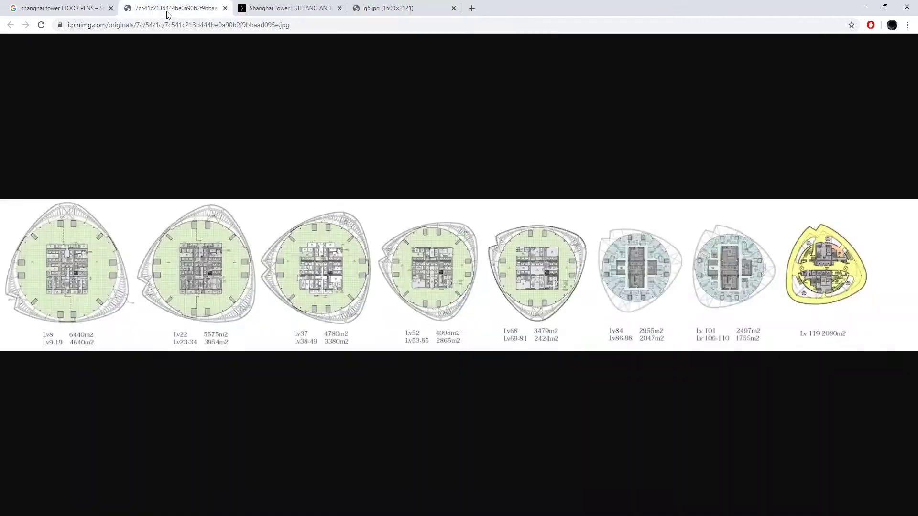
pyautogui.click(309, 229)
pyautogui.rightClick(309, 231)
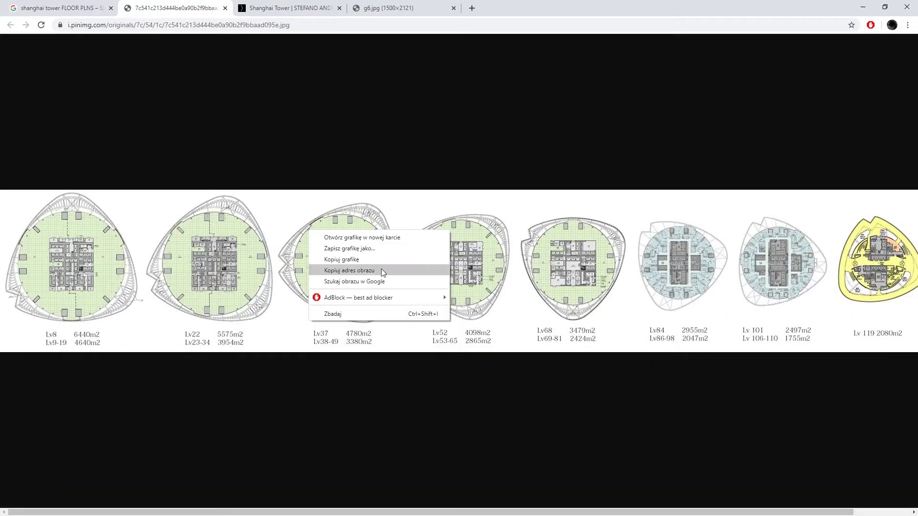
pyautogui.click(369, 249)
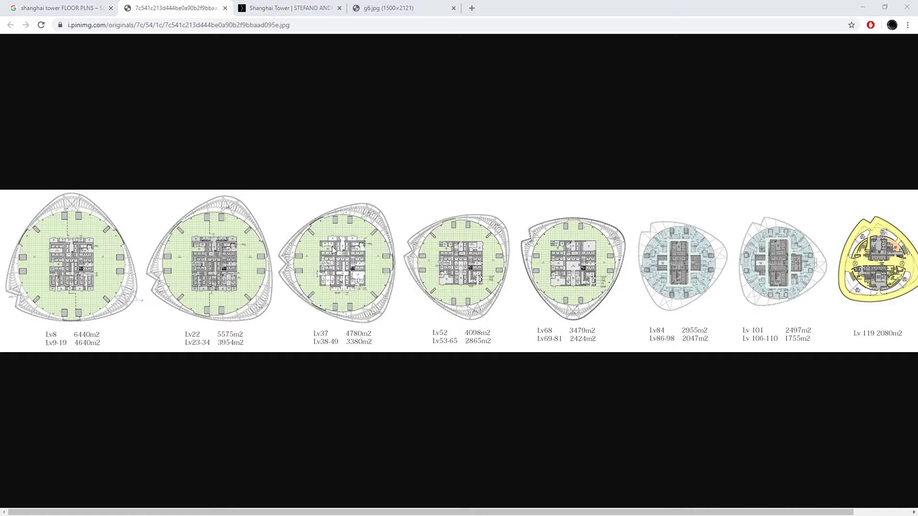
pyautogui.press('Return')
pyautogui.hotkey('alt', 'Tab')
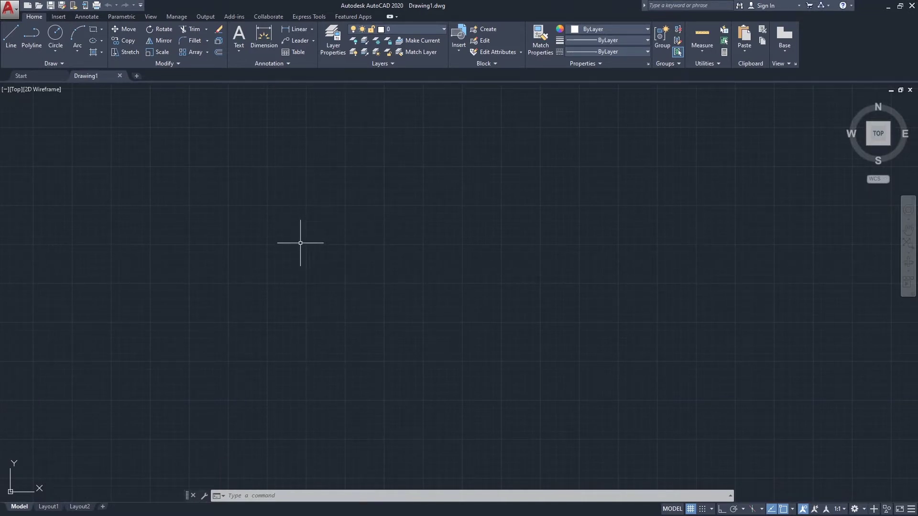
# Step: Pan the blank drawing so its origin sits near the lower left, with Insert tools shown
pyautogui.moveTo(242, 256); pyautogui.dragTo(293, 215, button='middle')
pyautogui.scroll(-3, 297, 218)
pyautogui.moveTo(254, 248); pyautogui.dragTo(256, 293, button='middle')
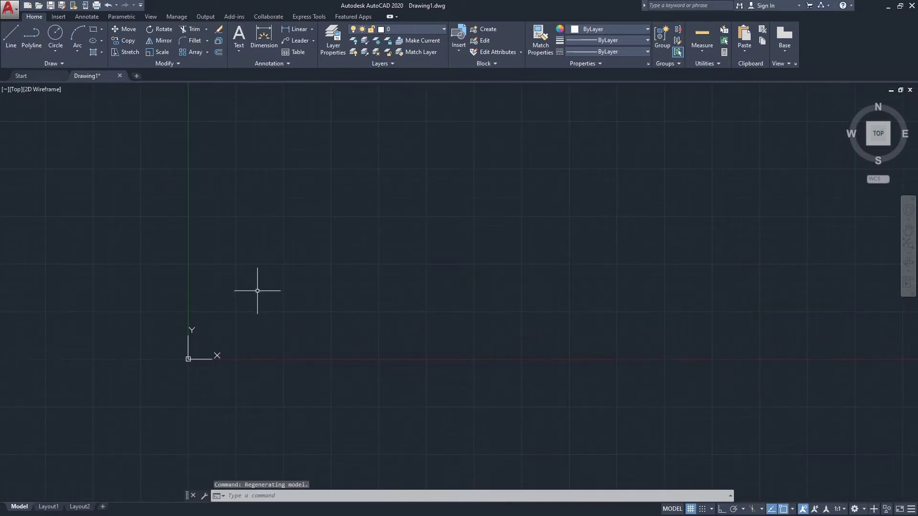
pyautogui.moveTo(314, 206); pyautogui.dragTo(260, 262, button='middle')
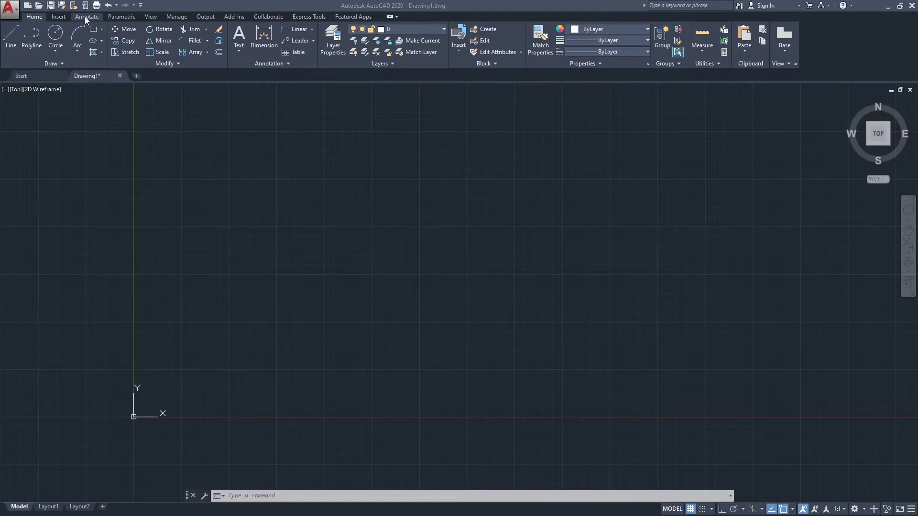
pyautogui.click(59, 19)
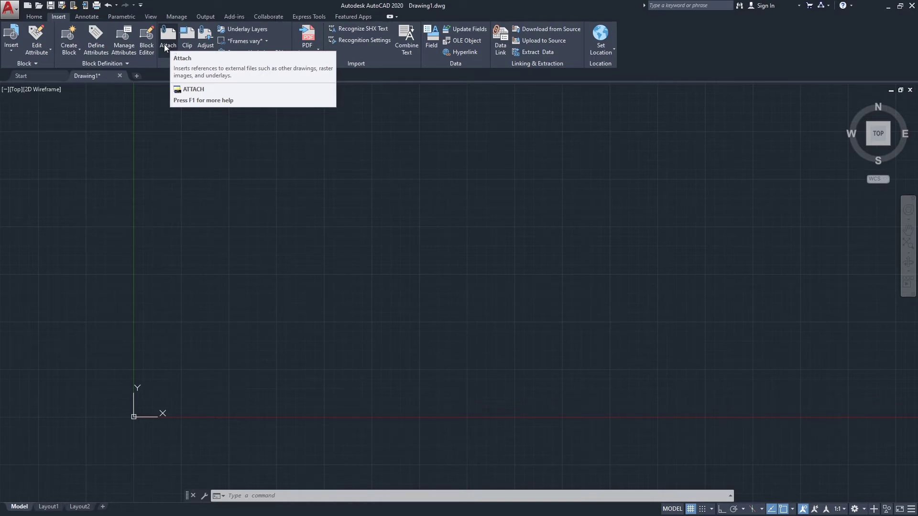
# Step: Attach the shanghai-tower-floor-plans image at insertion point 0,0 with scale 1
pyautogui.click(165, 48)
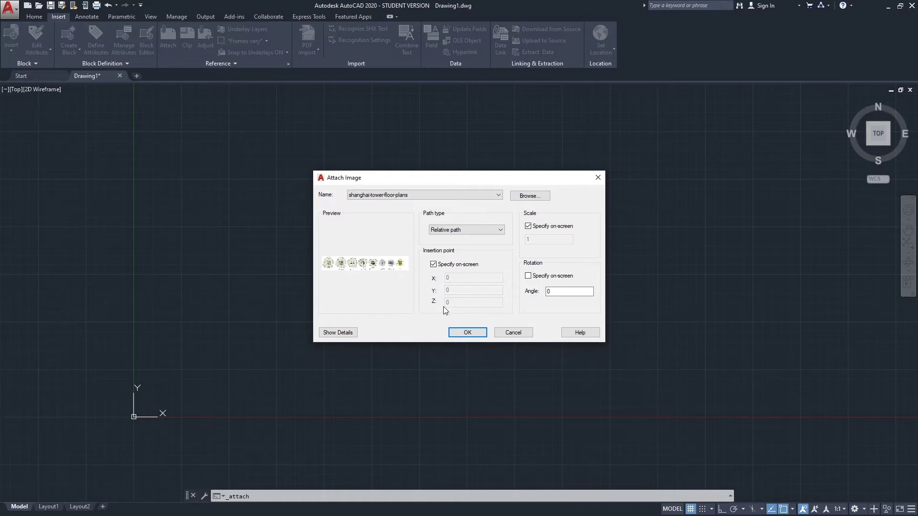
pyautogui.click(467, 332)
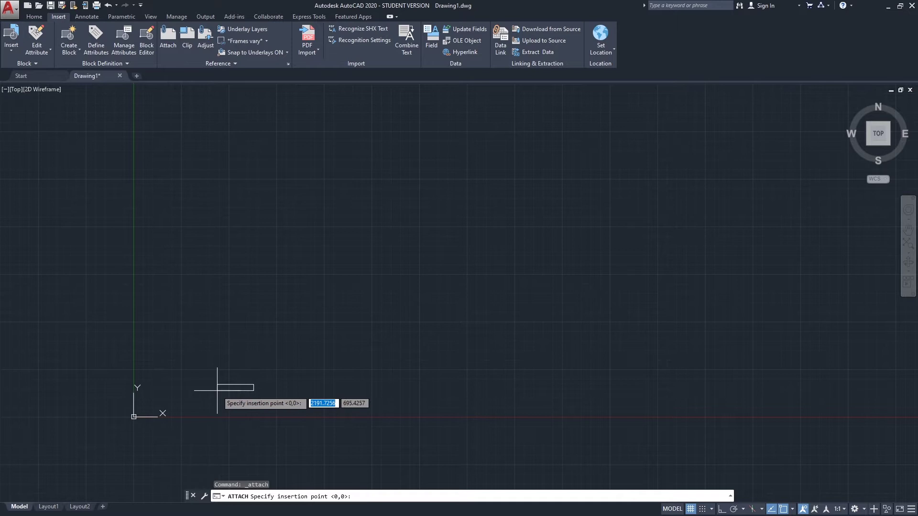
pyautogui.write('0,0')
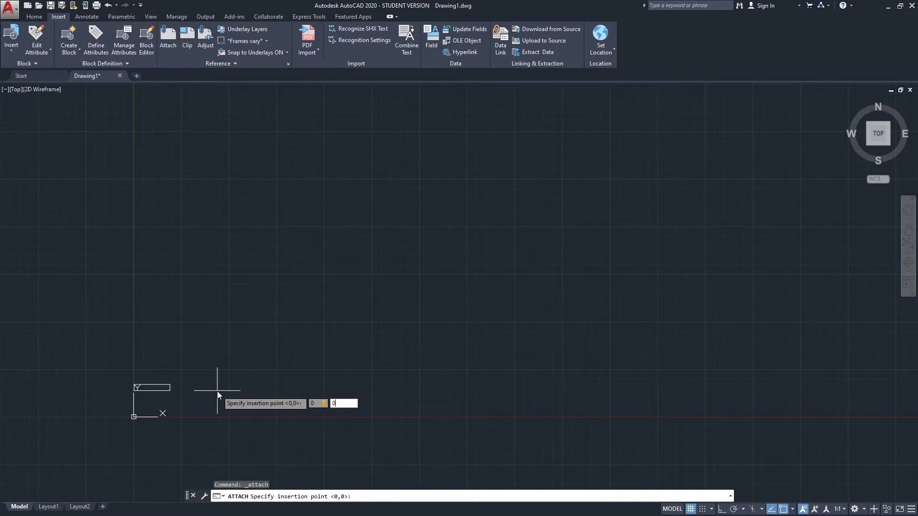
pyautogui.press('Return')
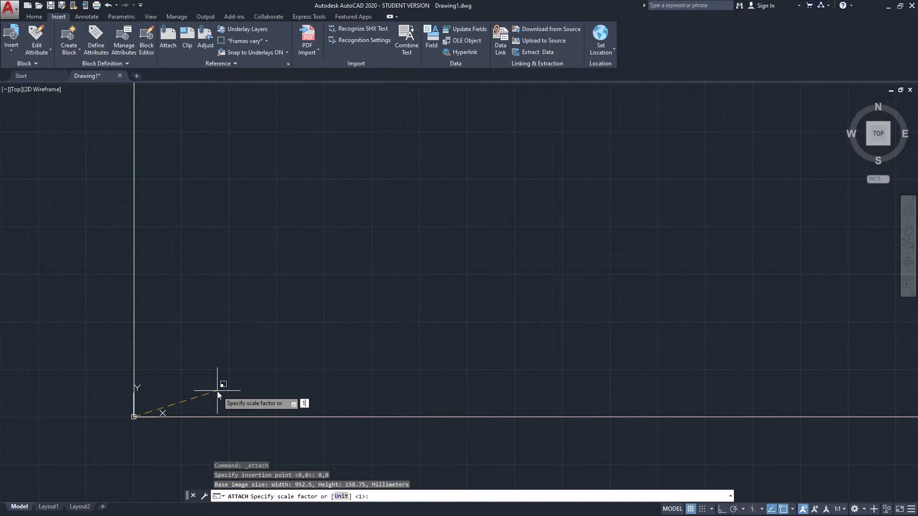
pyautogui.press('Return')
# Step: Zoom and pan to frame the Lv8 floor plan of the attached image
pyautogui.scroll(4, 147, 411)
pyautogui.scroll(6, 147, 411)
pyautogui.moveTo(148, 411); pyautogui.dragTo(234, 309, button='middle')
pyautogui.scroll(7, 233, 308)
pyautogui.scroll(-3, 345, 247)
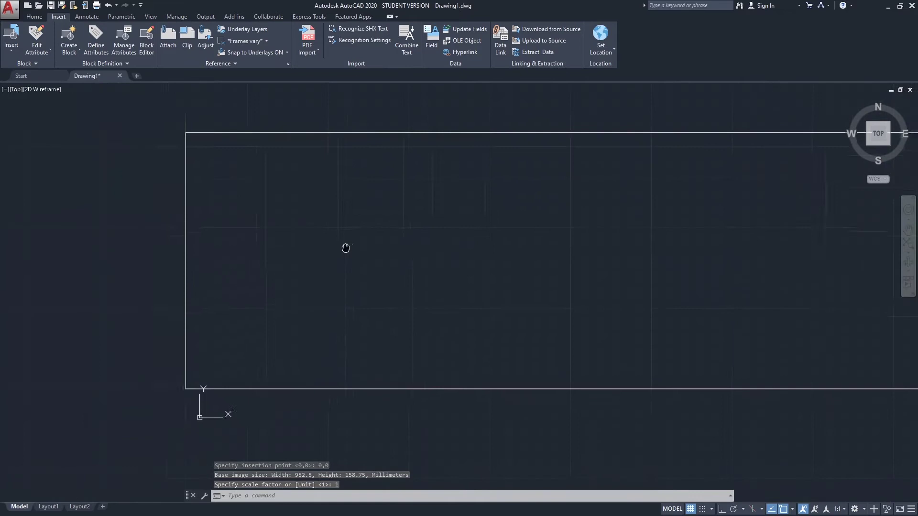
pyautogui.scroll(5, 345, 248)
pyautogui.scroll(2, 344, 248)
pyautogui.scroll(-1, 345, 247)
pyautogui.moveTo(521, 200); pyautogui.dragTo(507, 247, button='middle')
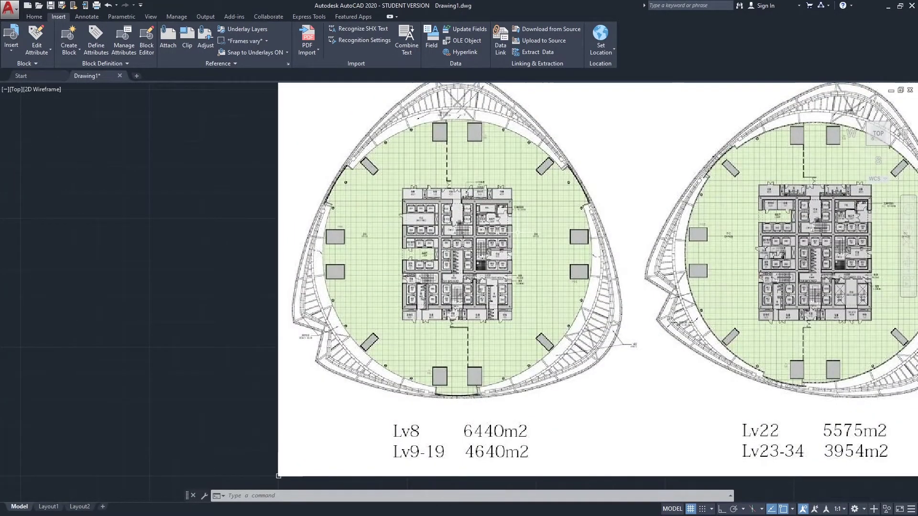
pyautogui.moveTo(513, 234); pyautogui.dragTo(504, 250, button='middle')
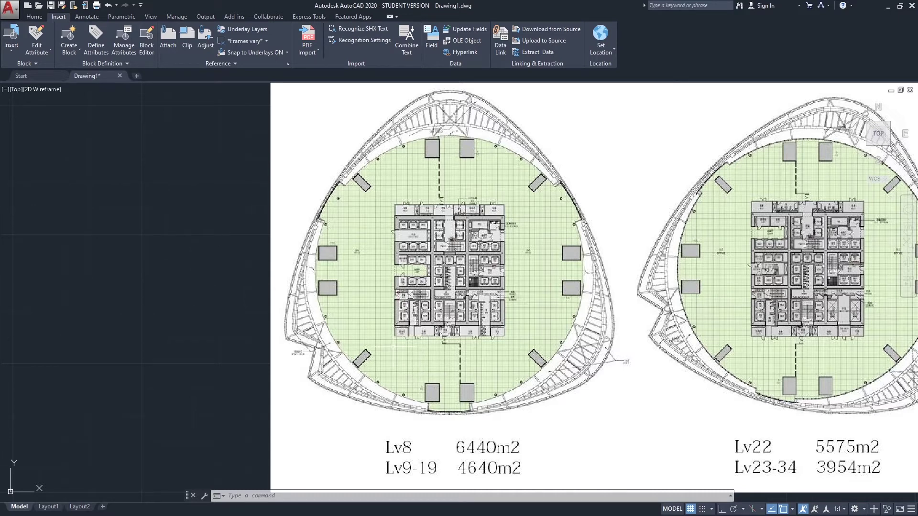
pyautogui.scroll(-2, 393, 346)
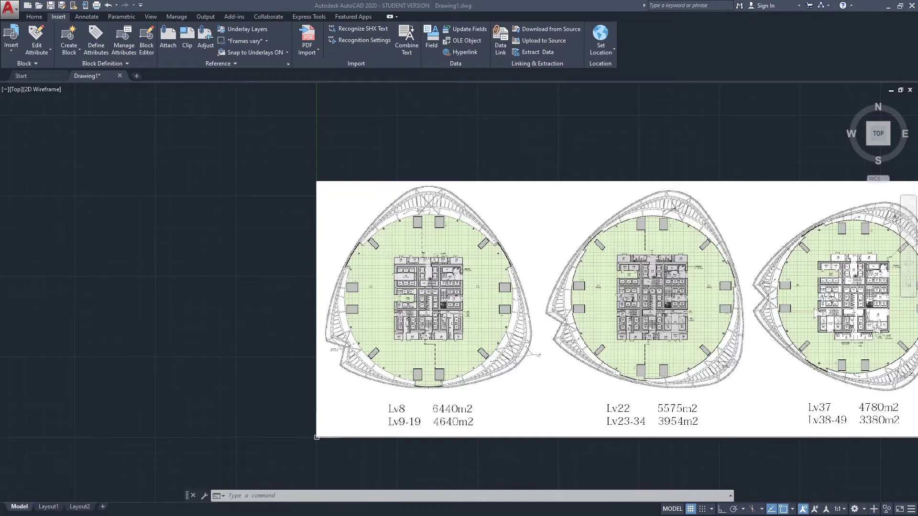
pyautogui.hotkey('alt', 'Tab')
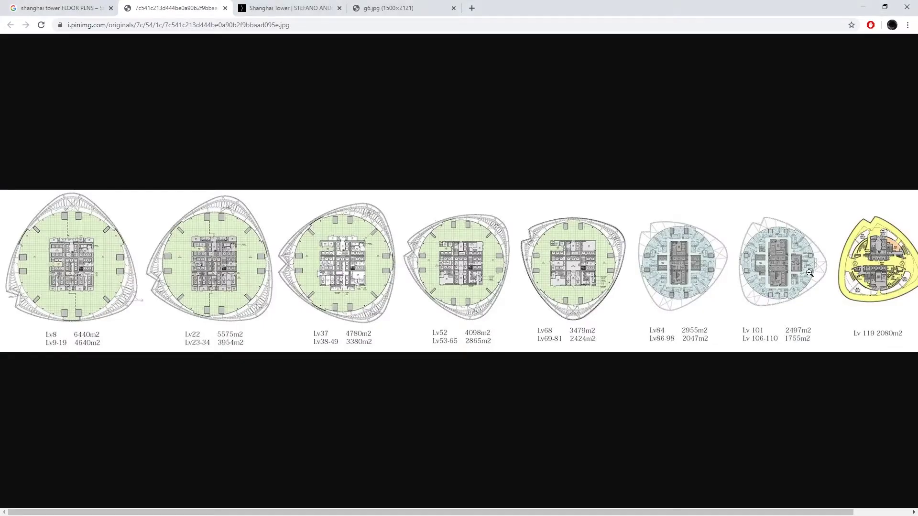
# Step: Rerun the Shanghai Tower floor plans image search and preview the studiomaven floor-plan drawing
pyautogui.click(59, 7)
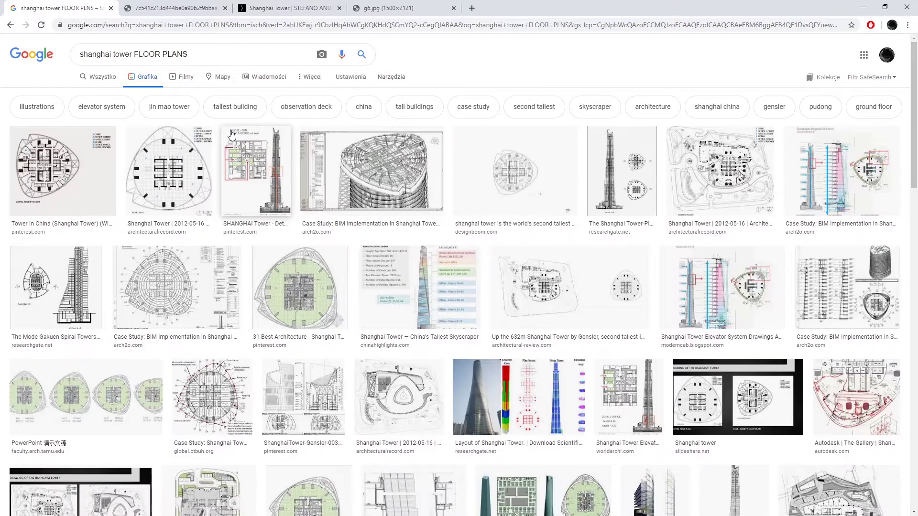
pyautogui.click(231, 134)
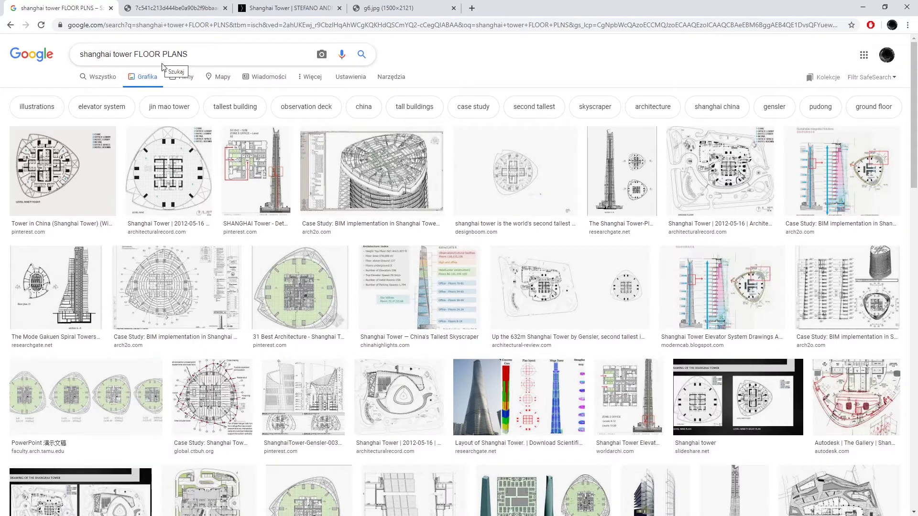
pyautogui.scroll(-3, 228, 206)
pyautogui.scroll(-3, 228, 206)
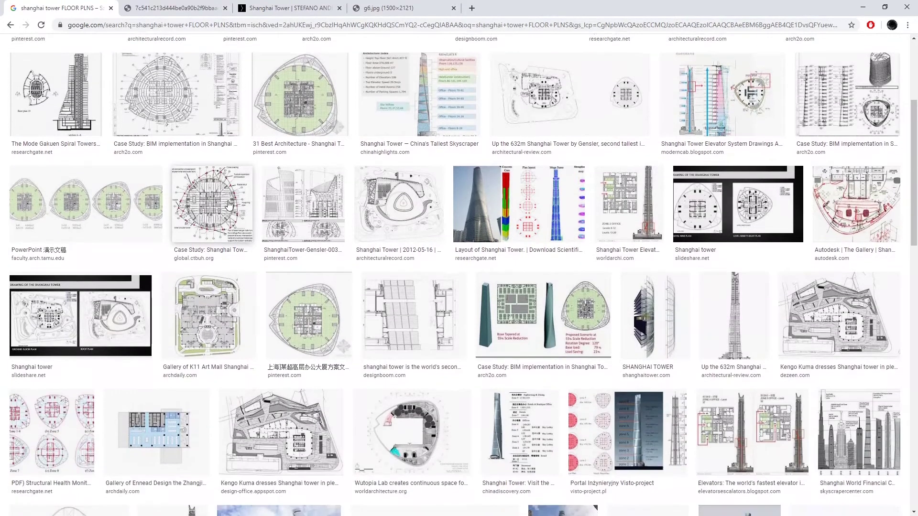
pyautogui.scroll(-5, 229, 205)
pyautogui.scroll(-4, 229, 205)
pyautogui.scroll(-2, 229, 206)
pyautogui.scroll(-1, 228, 205)
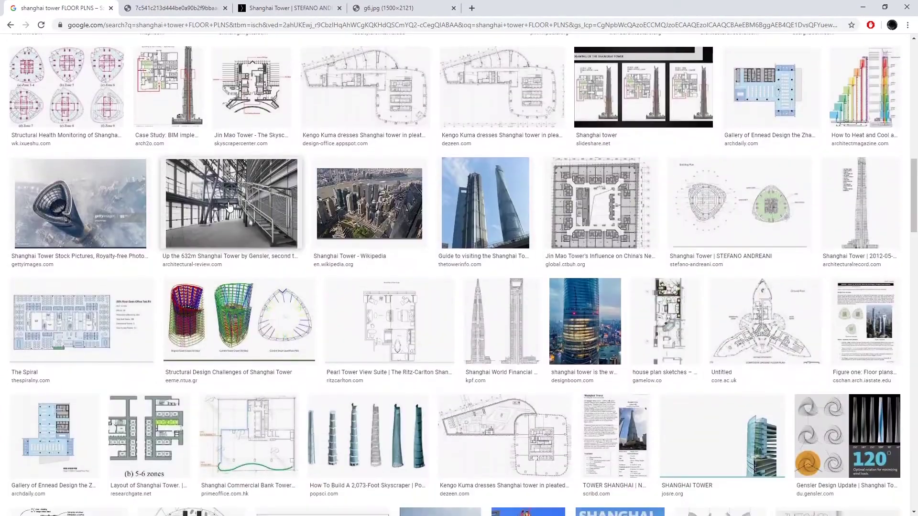
pyautogui.scroll(-4, 228, 206)
pyautogui.scroll(-2, 228, 206)
pyautogui.scroll(-2, 228, 206)
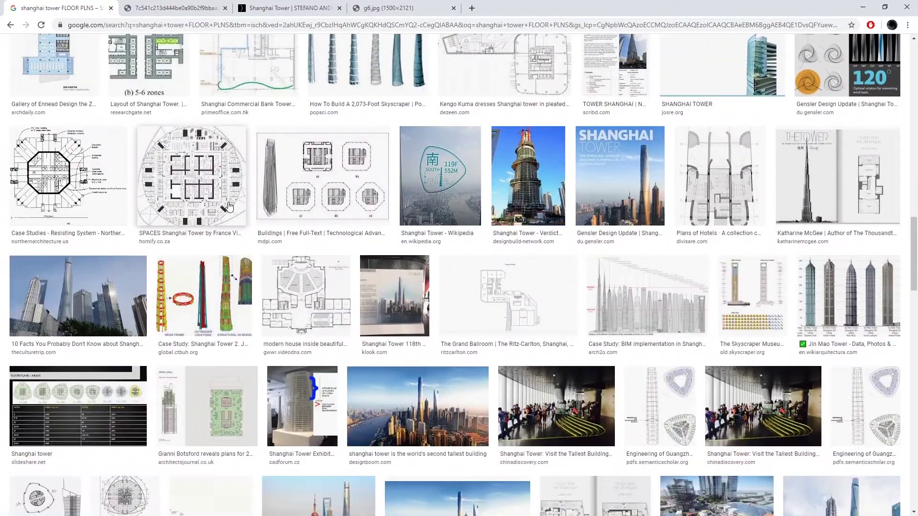
pyautogui.scroll(-3, 229, 206)
pyautogui.scroll(-3, 229, 205)
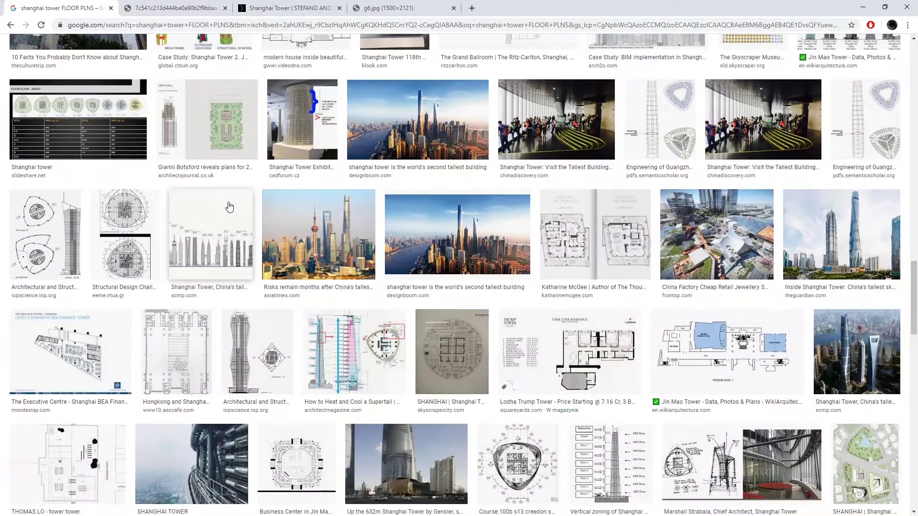
pyautogui.scroll(-1, 228, 206)
pyautogui.scroll(-1, 229, 206)
pyautogui.scroll(-1, 268, 234)
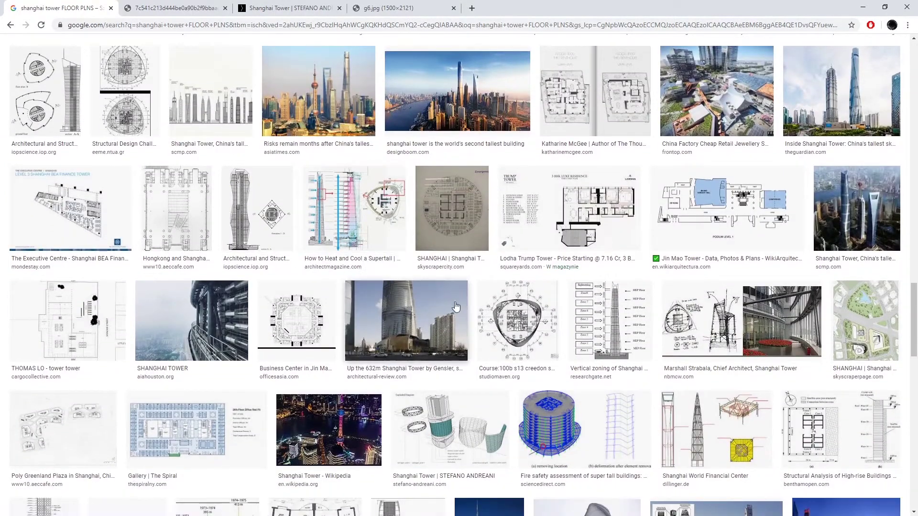
pyautogui.click(501, 315)
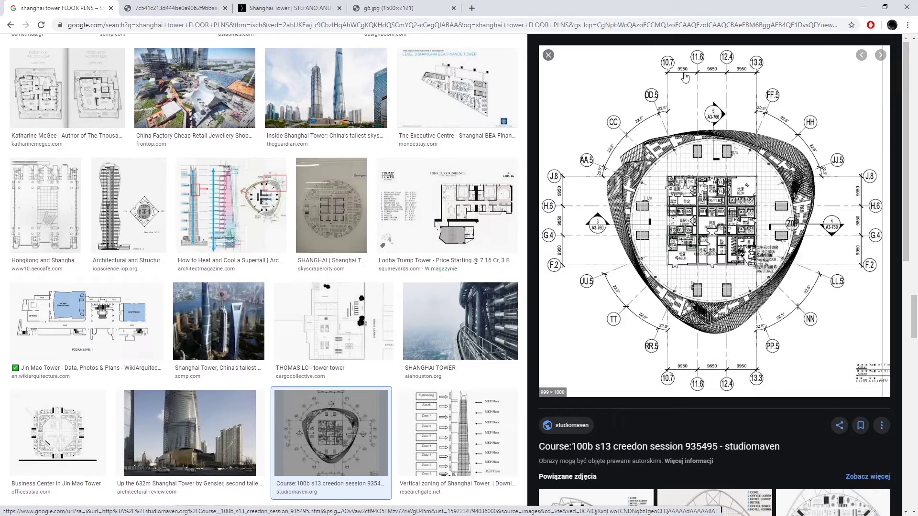
# Step: Compare the attached floor-plan image with the Chrome reference side by side, then minimize Chrome
pyautogui.hotkey('alt', 'Tab')
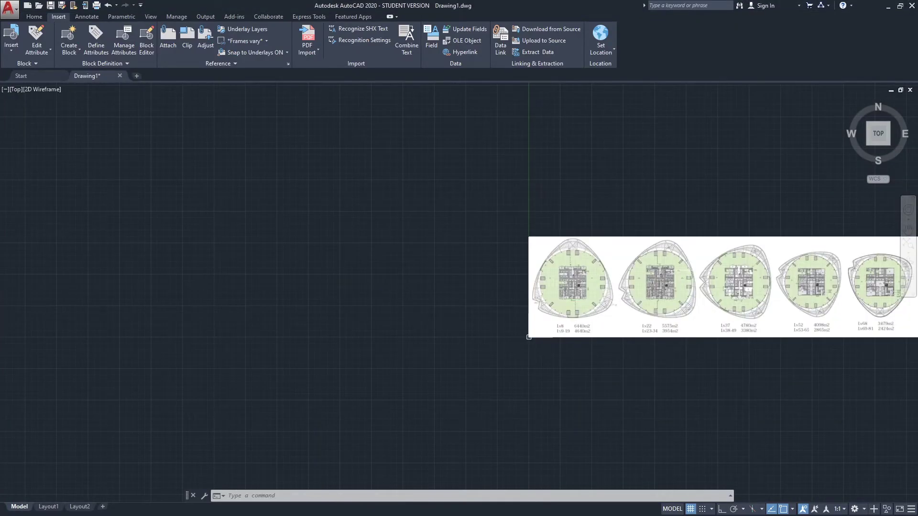
pyautogui.middleClick(652, 267)
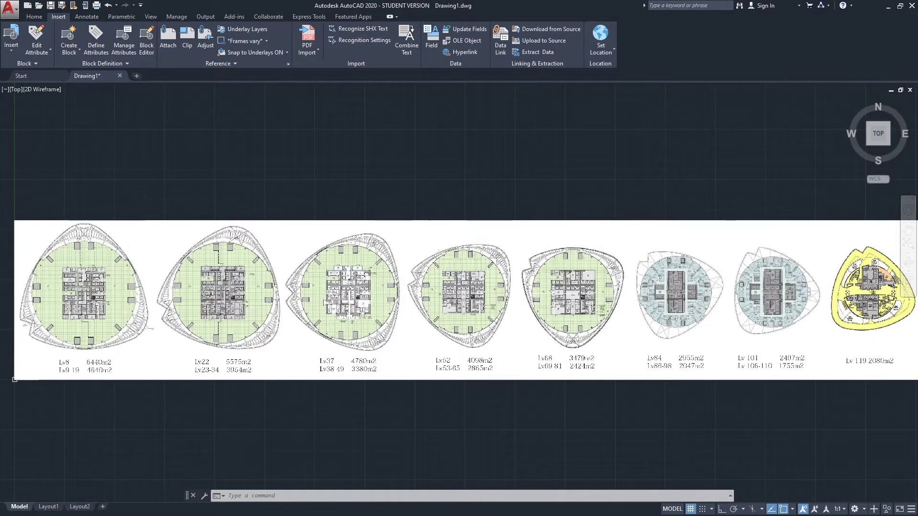
pyautogui.hotkey('alt', 'Tab')
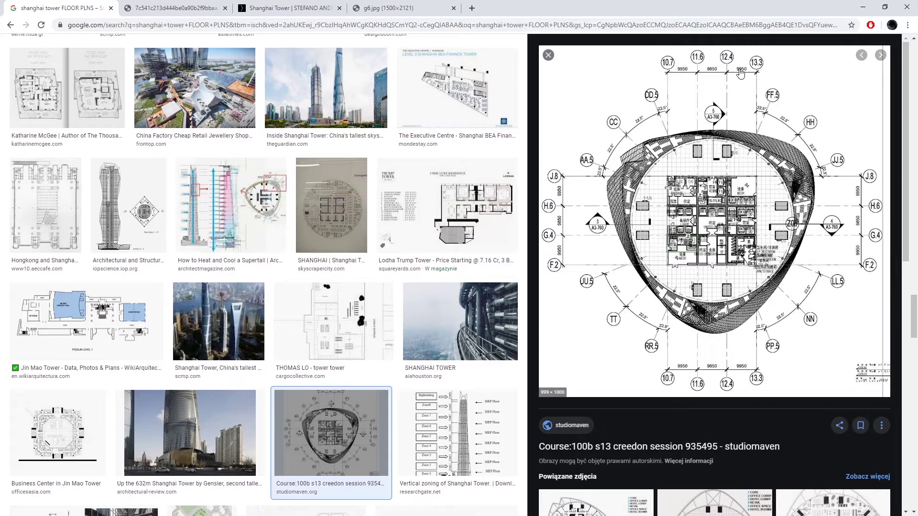
pyautogui.press('super+Left')
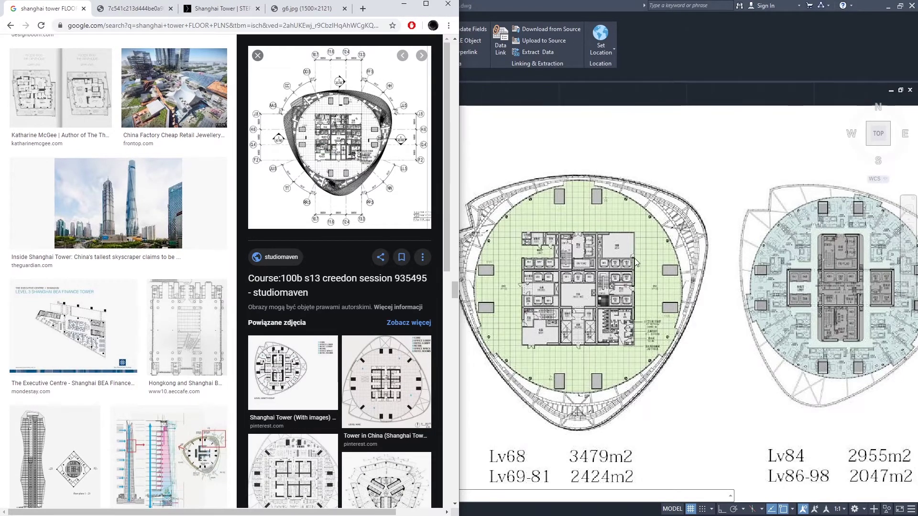
pyautogui.click(581, 301)
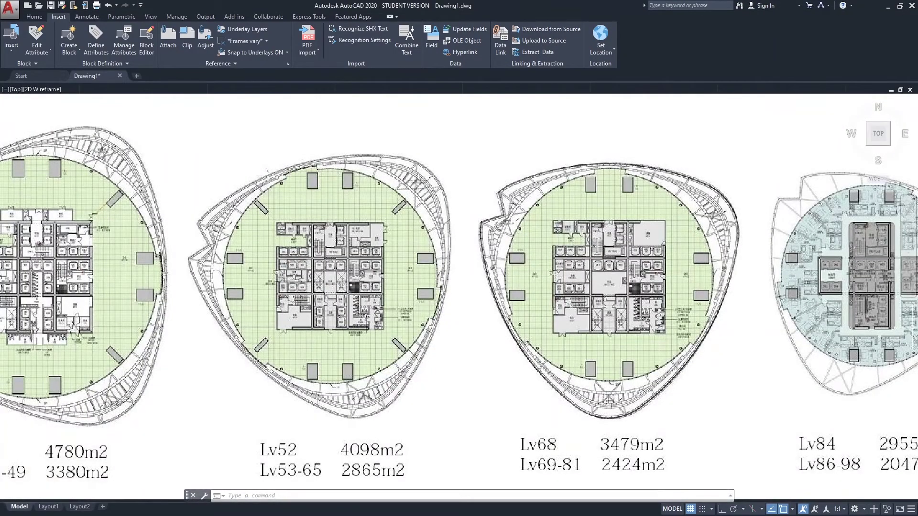
pyautogui.hotkey('alt', 'Tab')
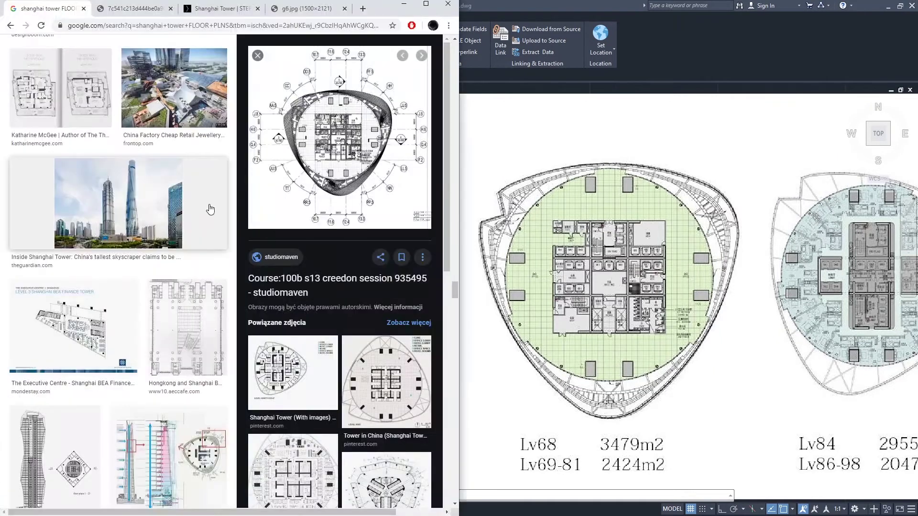
pyautogui.click(426, 6)
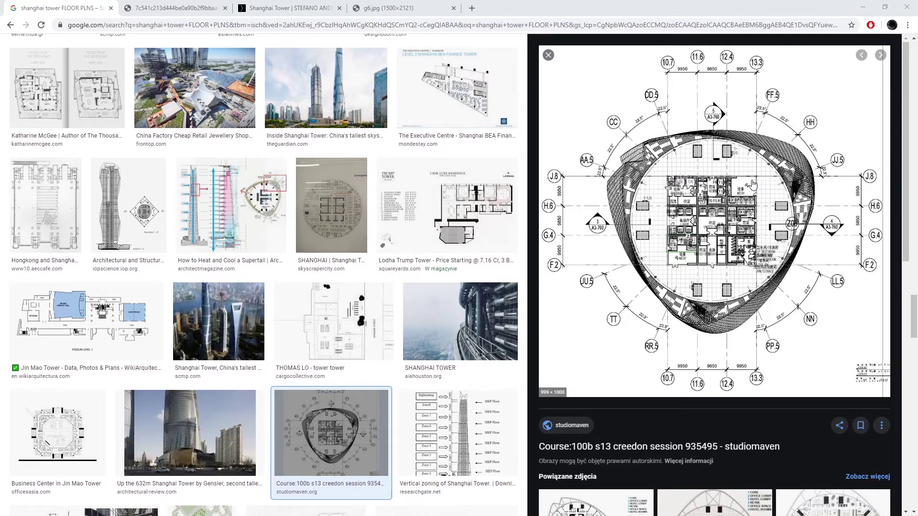
pyautogui.click(864, 7)
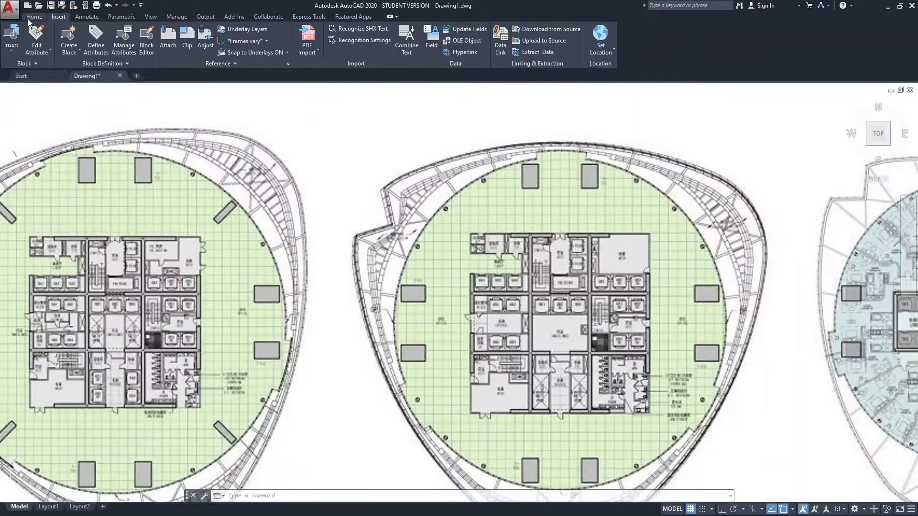
# Step: Draw a horizontal 2975-unit line from the left edge of the central core
pyautogui.click(34, 17)
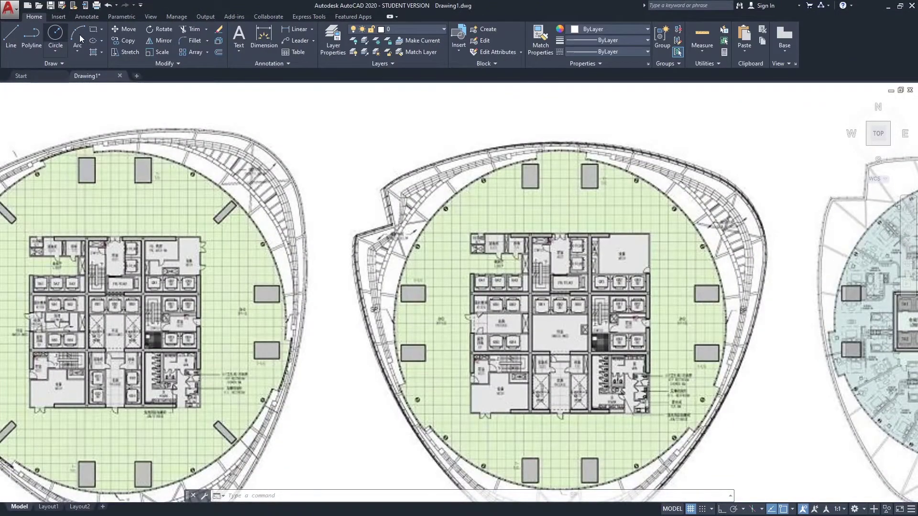
pyautogui.click(10, 35)
pyautogui.scroll(4, 528, 222)
pyautogui.click(385, 348)
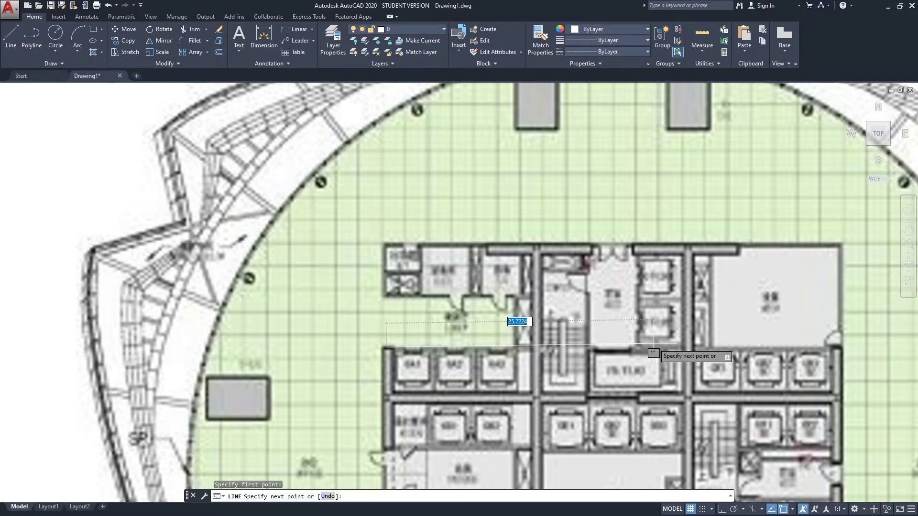
pyautogui.press('F8')
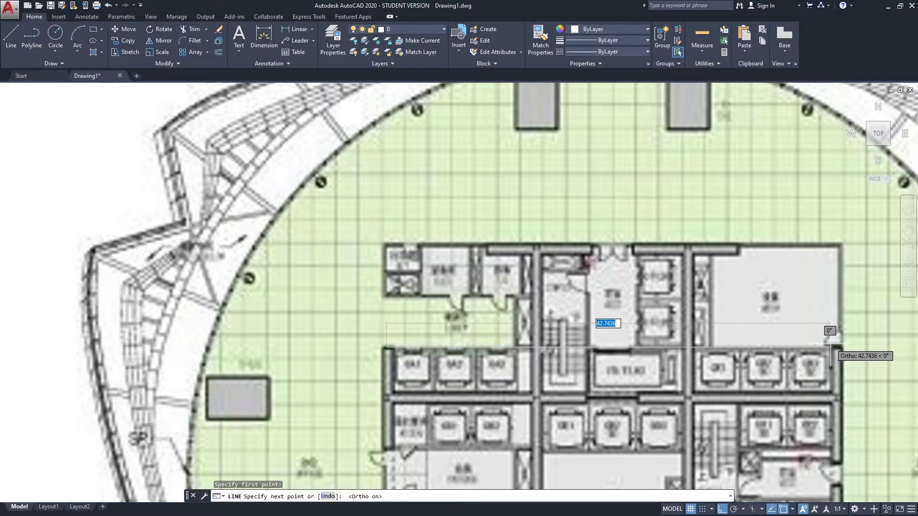
pyautogui.write('29')
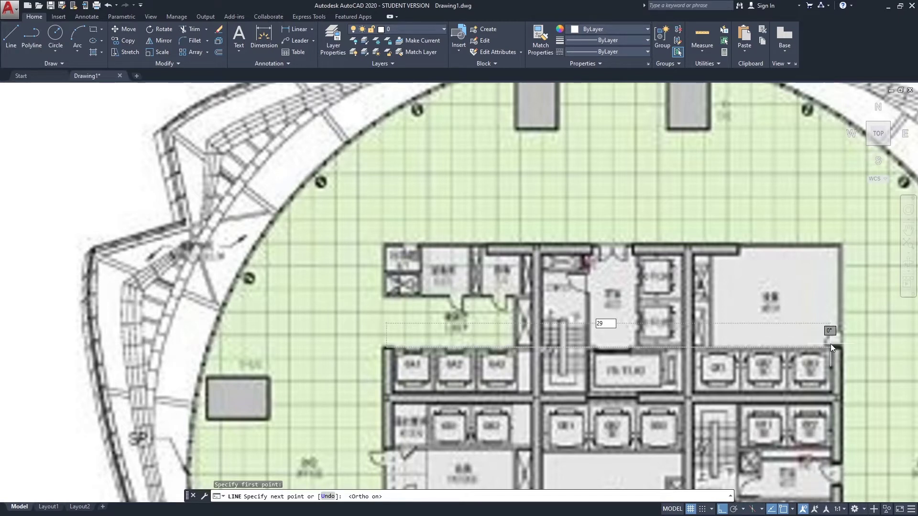
pyautogui.write('75')
pyautogui.press('Return')
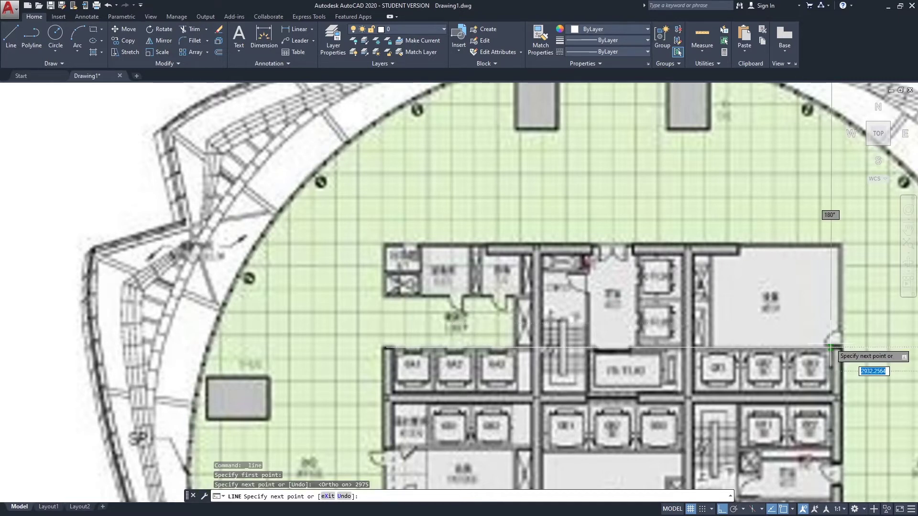
pyautogui.scroll(-10, 831, 348)
pyautogui.press('Escape')
# Step: Select the floor-plan image and start the Scale command on it
pyautogui.scroll(10, 608, 312)
pyautogui.scroll(-10, 671, 324)
pyautogui.scroll(10, 672, 323)
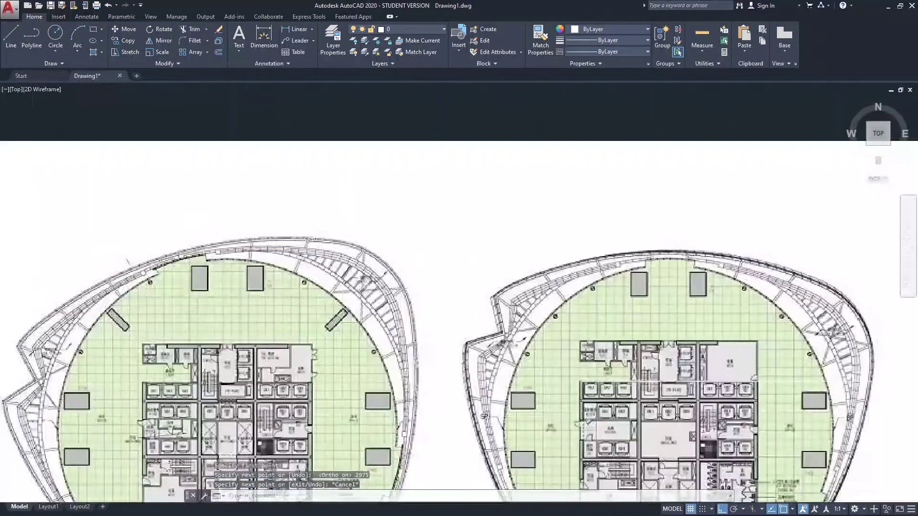
pyautogui.moveTo(613, 381); pyautogui.dragTo(587, 367, button='middle')
pyautogui.click(586, 129)
pyautogui.click(119, 119)
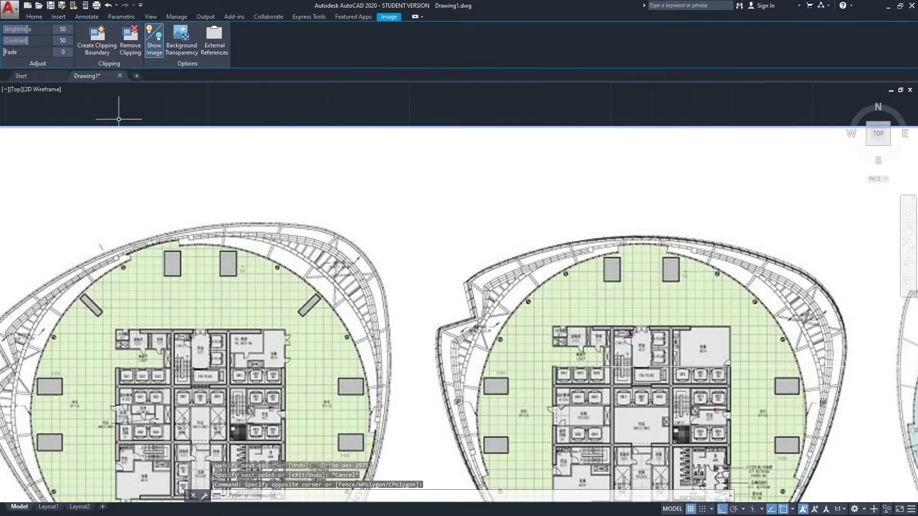
pyautogui.click(34, 16)
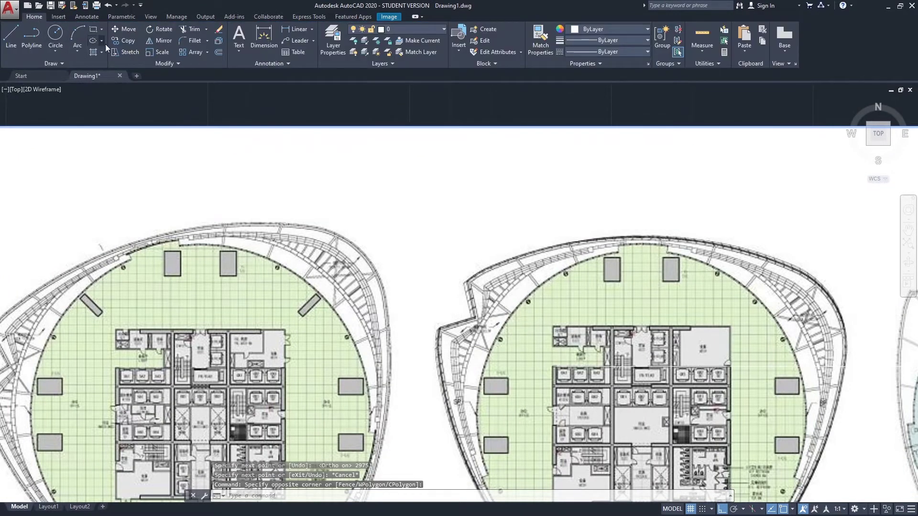
pyautogui.click(157, 51)
# Step: Rescale the image by reference so the core's width matches the 2975-unit line, then select the line
pyautogui.moveTo(523, 345); pyautogui.dragTo(524, 308, button='middle')
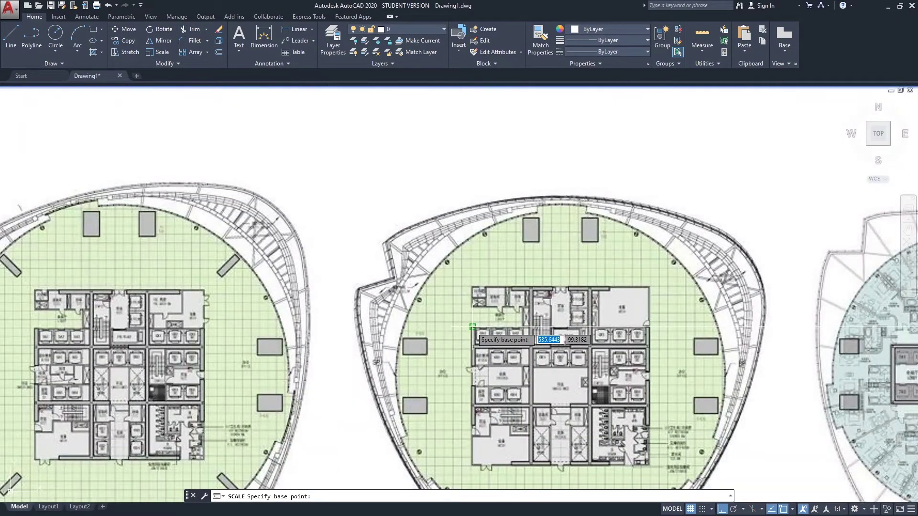
pyautogui.click(472, 327)
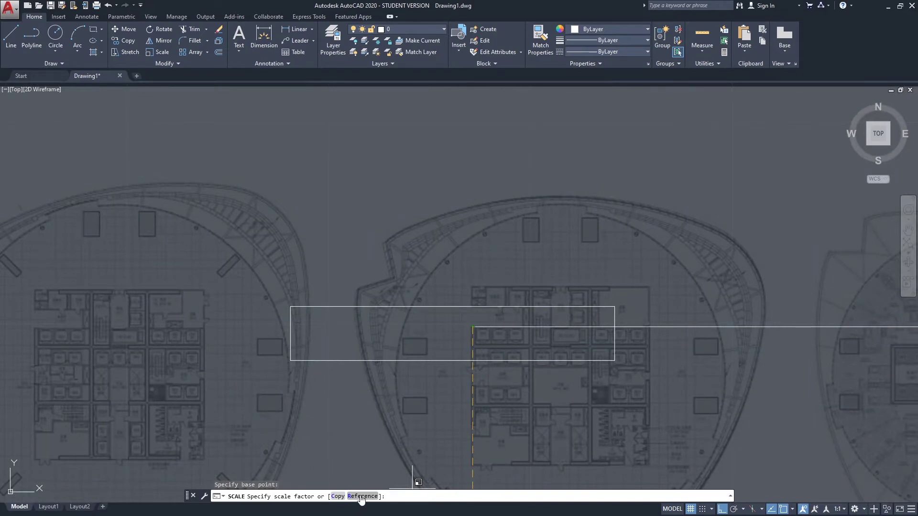
pyautogui.click(362, 497)
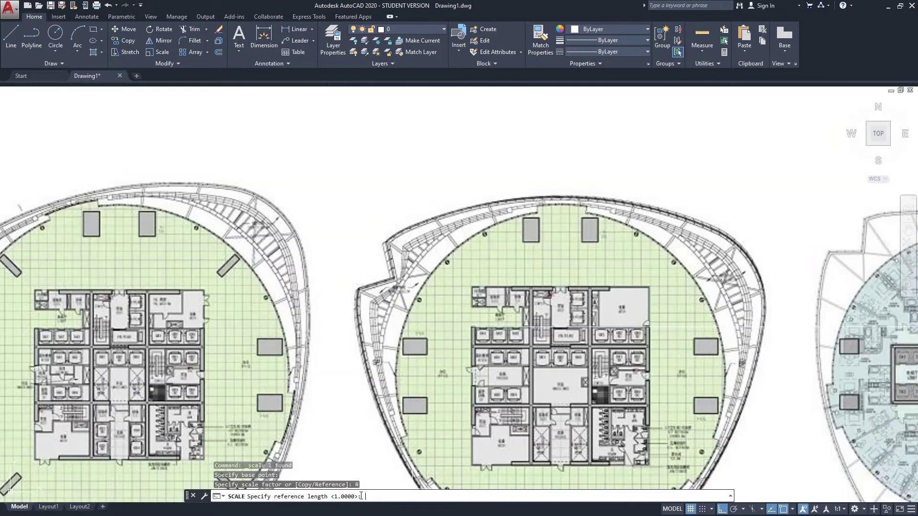
pyautogui.click(472, 327)
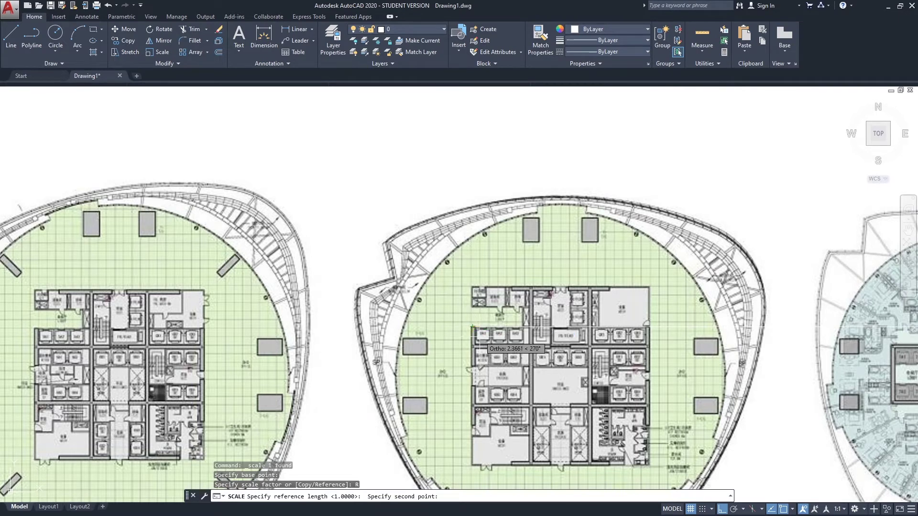
pyautogui.scroll(4, 615, 321)
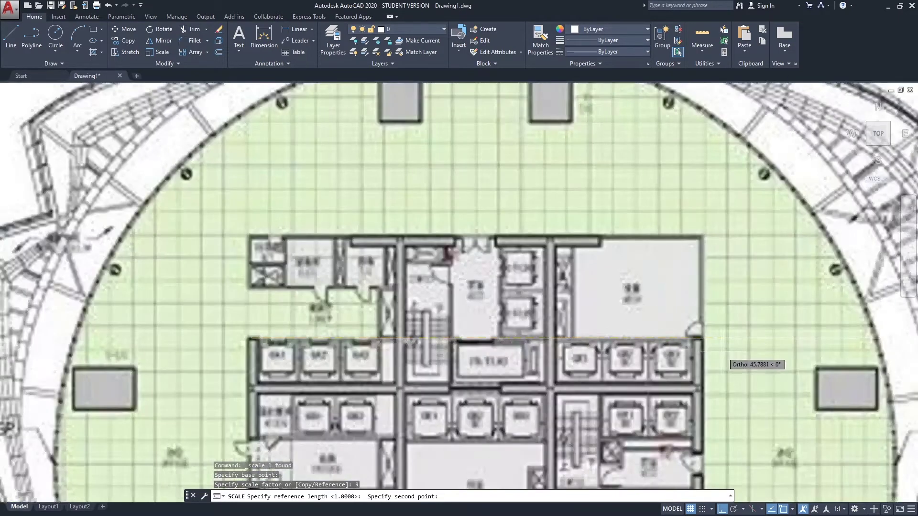
pyautogui.moveTo(717, 354); pyautogui.dragTo(672, 354, button='middle')
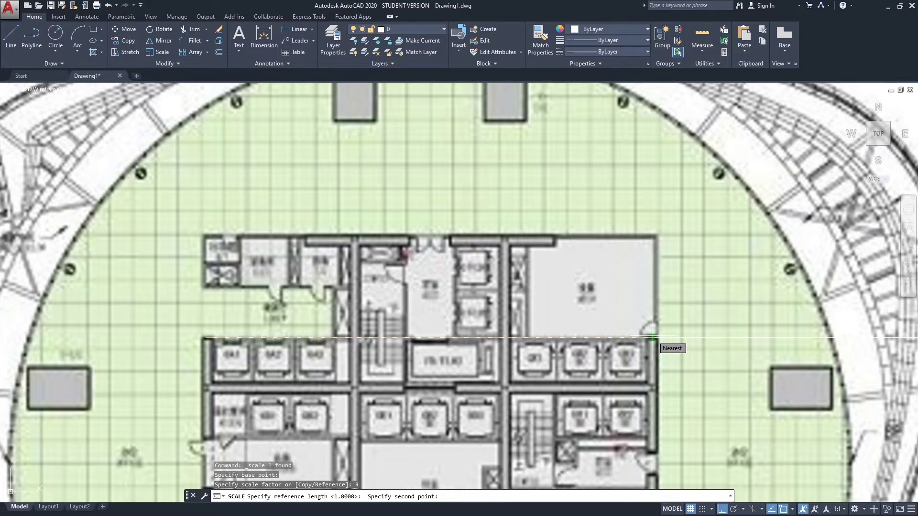
pyautogui.click(653, 337)
pyautogui.scroll(-5, 653, 337)
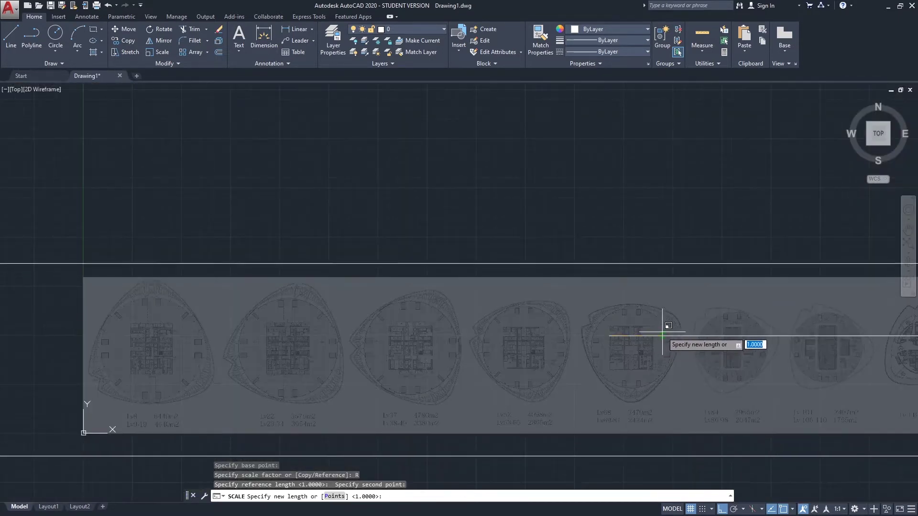
pyautogui.scroll(-5, 666, 325)
pyautogui.moveTo(711, 328)
pyautogui.mouseDown(button='middle')
pyautogui.moveTo(561, 341)
pyautogui.moveTo(518, 328)
pyautogui.mouseUp(button='middle')
pyautogui.scroll(-2, 518, 328)
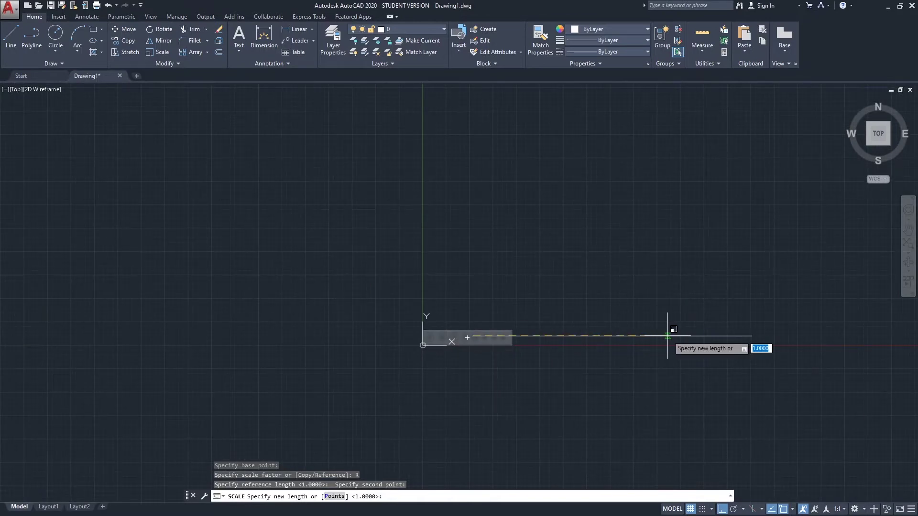
pyautogui.press('Escape')
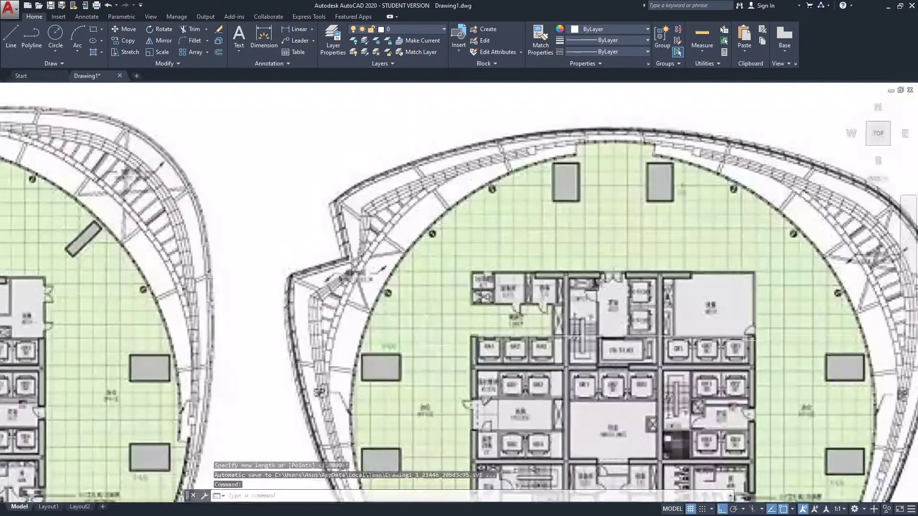
pyautogui.click(667, 334)
pyautogui.click(516, 343)
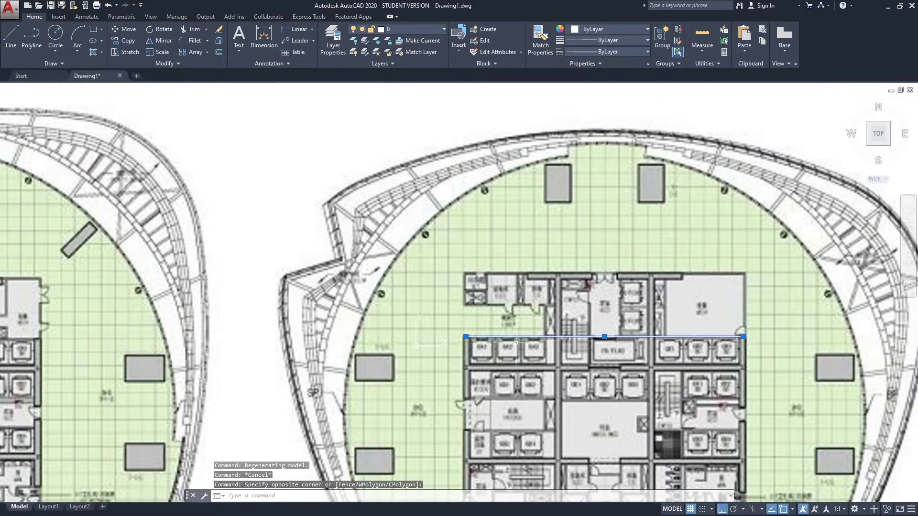
# Step: Delete the 2975-unit reference line, leaving only the rescaled floor-plan strip
pyautogui.press('Delete')
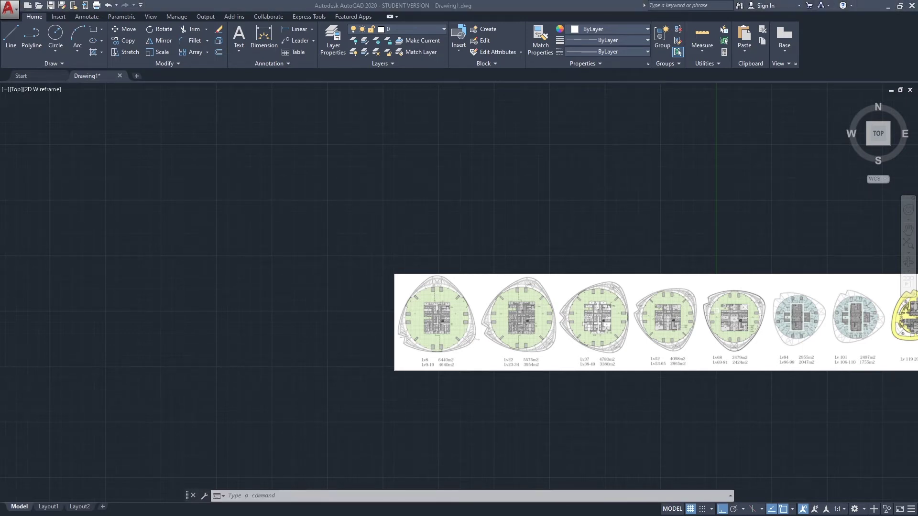
pyautogui.scroll(3, 365, 330)
pyautogui.scroll(3, 366, 330)
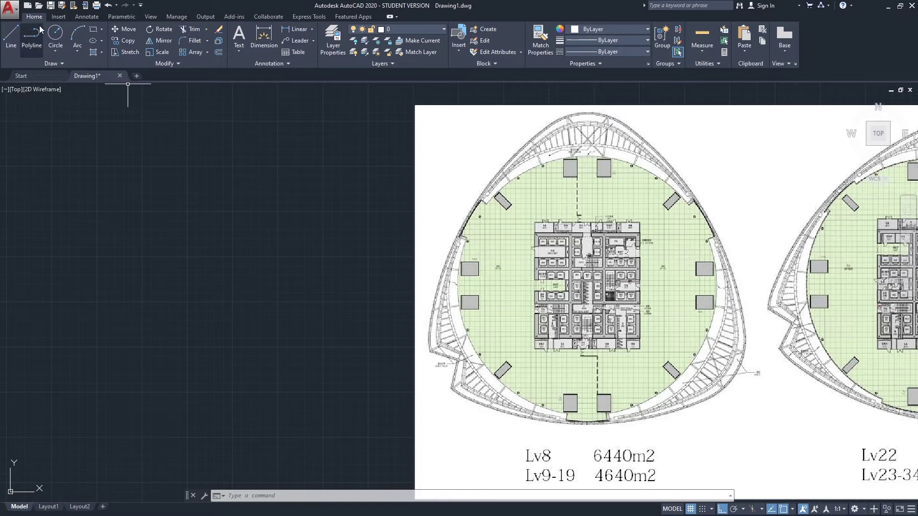
# Step: Draw a three-point circle around the Lv8 office floor plate
pyautogui.click(60, 47)
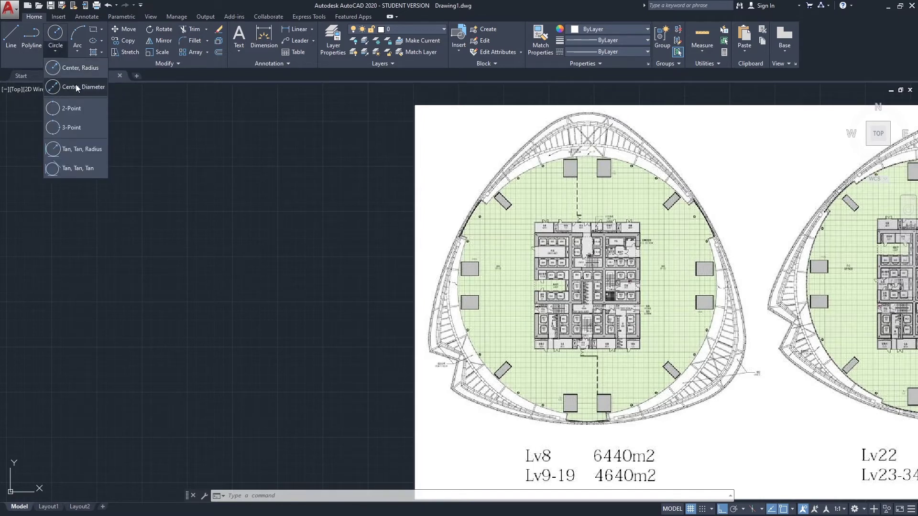
pyautogui.click(83, 129)
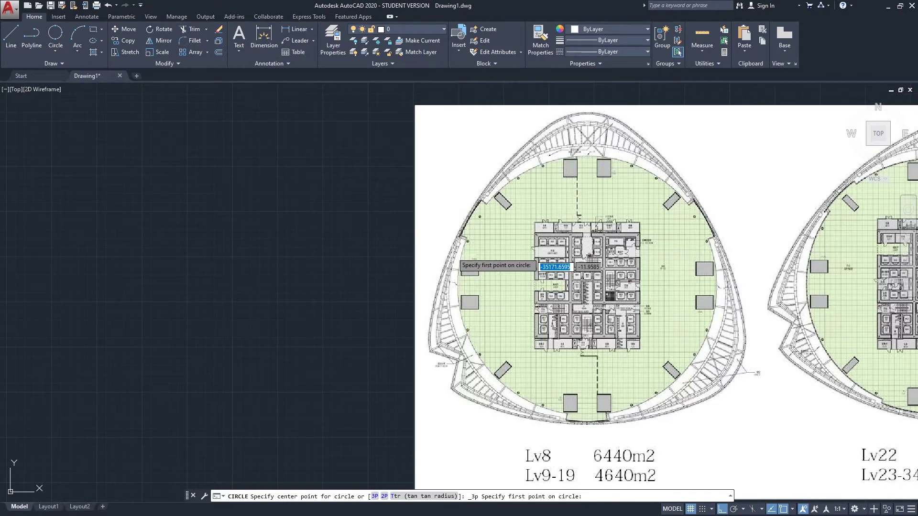
pyautogui.scroll(8, 463, 249)
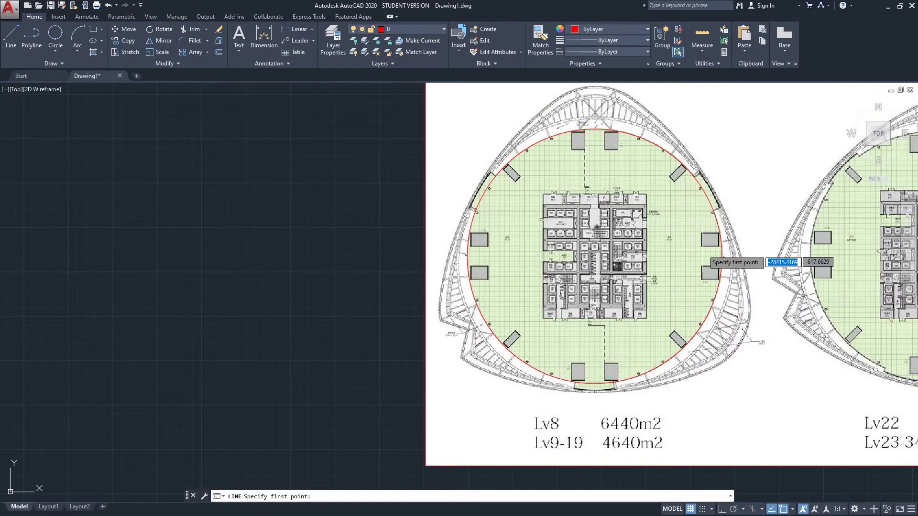
pyautogui.click(719, 258)
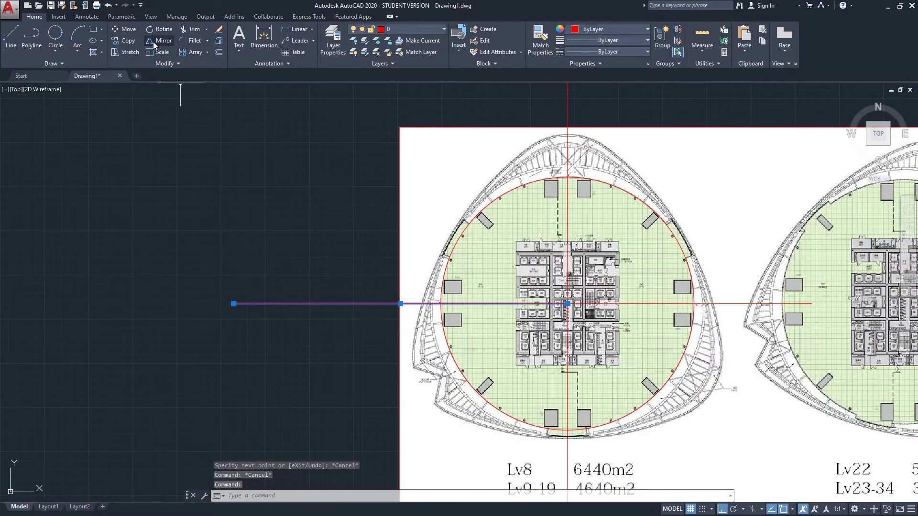
pyautogui.moveTo(581, 225); pyautogui.dragTo(556, 248, button='middle')
# Step: Trace the curved outer façade edge with a three-point arc
pyautogui.write('a')
pyautogui.press('Return')
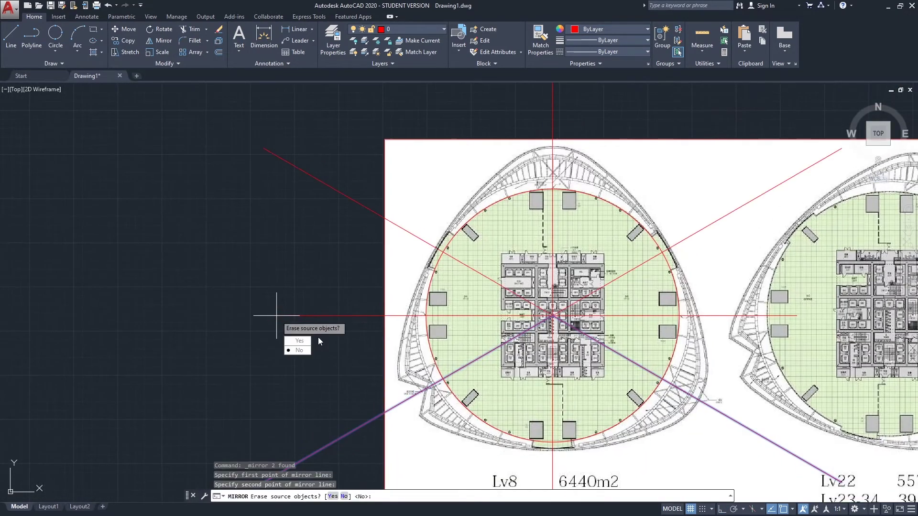
pyautogui.click(317, 337)
pyautogui.click(406, 268)
pyautogui.scroll(3, 478, 200)
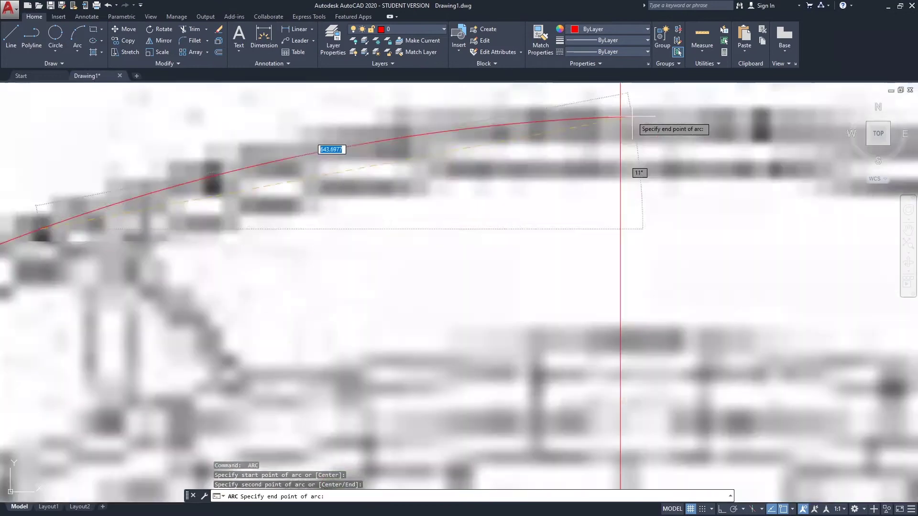
pyautogui.click(620, 114)
pyautogui.scroll(-3, 478, 239)
pyautogui.moveTo(430, 191); pyautogui.dragTo(462, 143, button='middle')
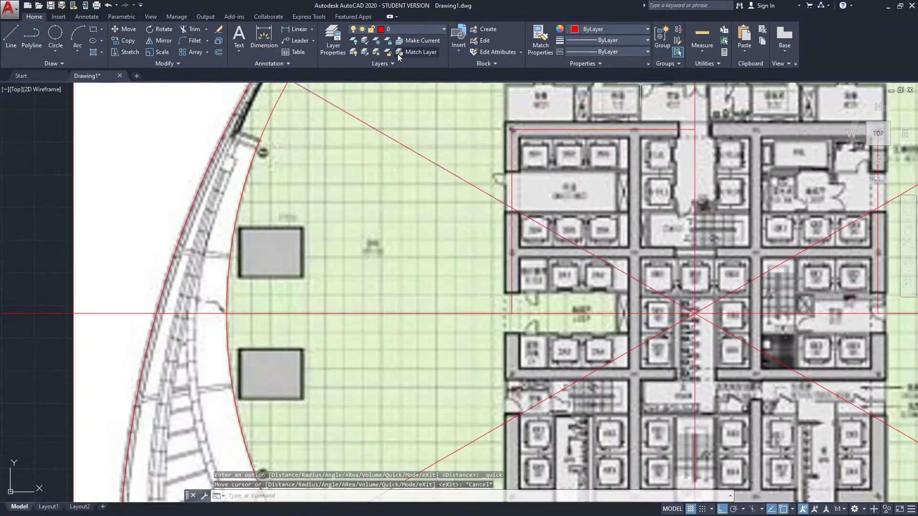
# Step: Stretch the core outline by 1400
pyautogui.press('Return')
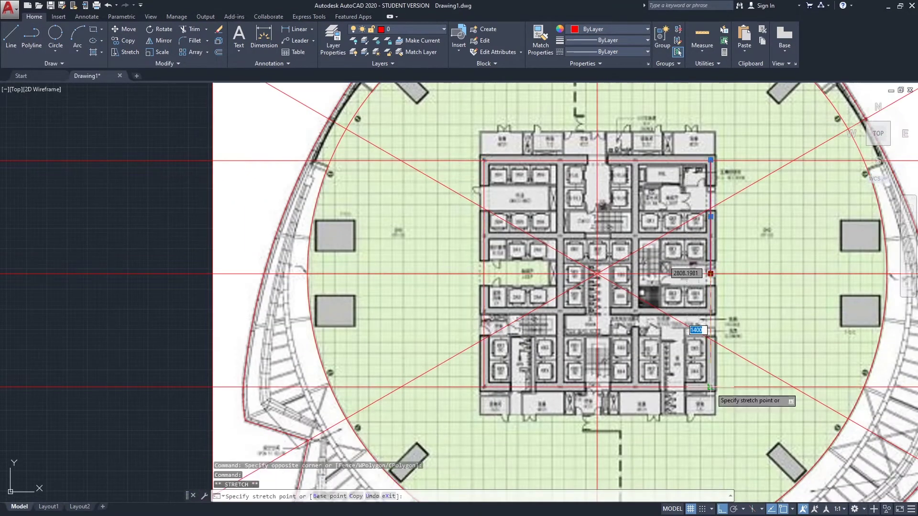
pyautogui.press('Return')
pyautogui.scroll(5, 710, 387)
pyautogui.scroll(-5, 528, 251)
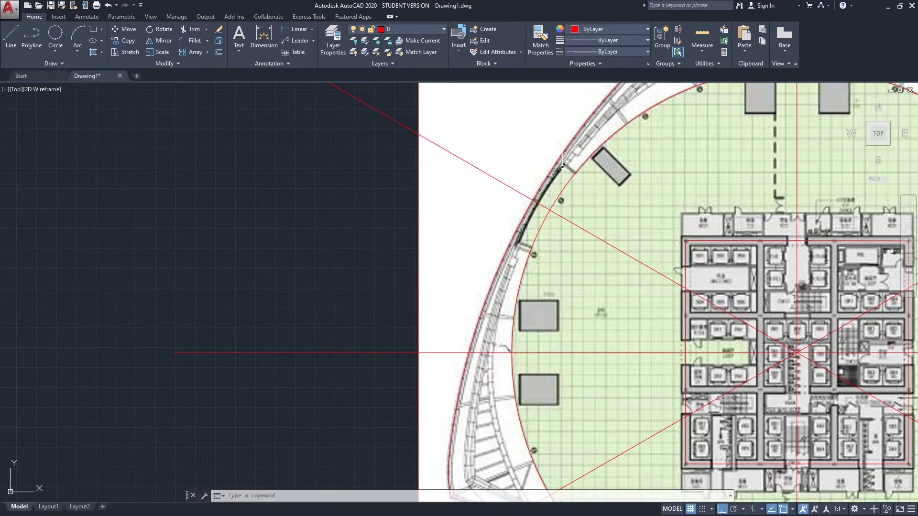
pyautogui.scroll(-5, 562, 166)
pyautogui.scroll(10, 614, 307)
# Step: Outline a column with a rectangle over its square
pyautogui.write('rec')
pyautogui.press('Return')
pyautogui.click(489, 391)
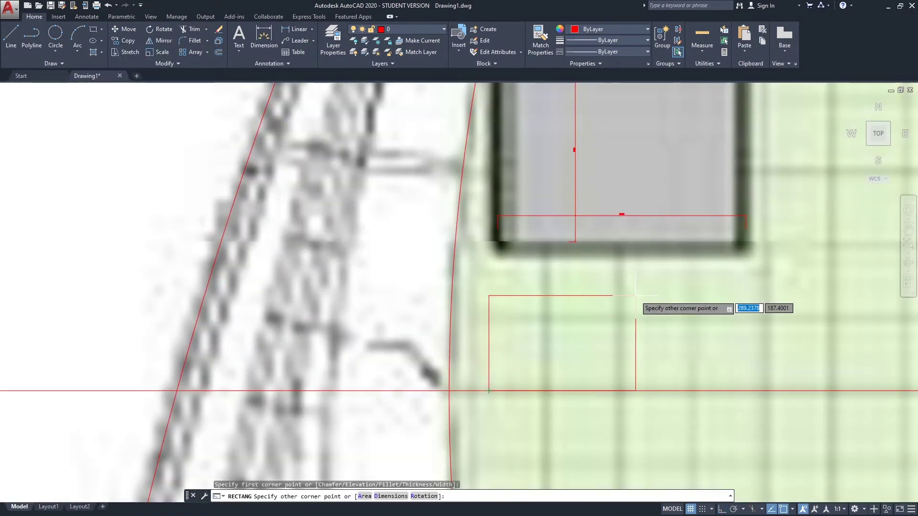
pyautogui.click(712, 260)
pyautogui.click(622, 259)
pyautogui.scroll(3, 739, 318)
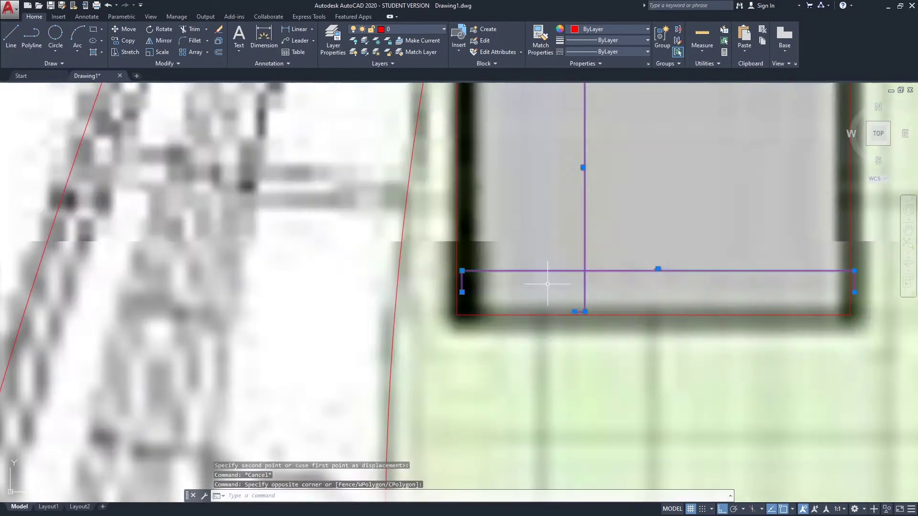
pyautogui.scroll(-8, 659, 282)
# Step: Copy the column rectangle downward and begin mirroring the column rectangles
pyautogui.write('co')
pyautogui.press('Return')
pyautogui.click(504, 259)
pyautogui.click(504, 302)
pyautogui.press('Return')
pyautogui.write('mi')
pyautogui.press('Return')
pyautogui.moveTo(660, 282); pyautogui.dragTo(584, 322, button='middle')
# Step: Finish mirroring the column outline, then start a rectangle over a diagonal grey column
pyautogui.click(350, 496)
pyautogui.press('Return')
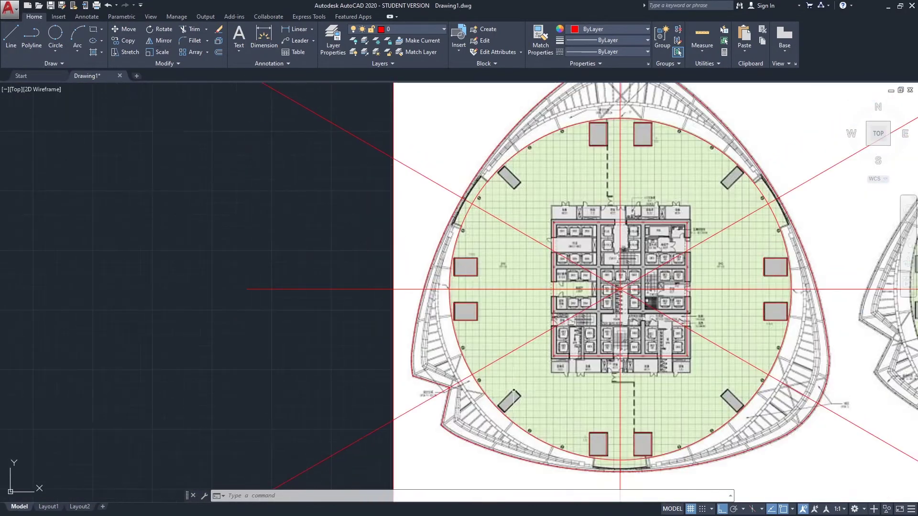
pyautogui.moveTo(287, 335); pyautogui.dragTo(347, 323, button='middle')
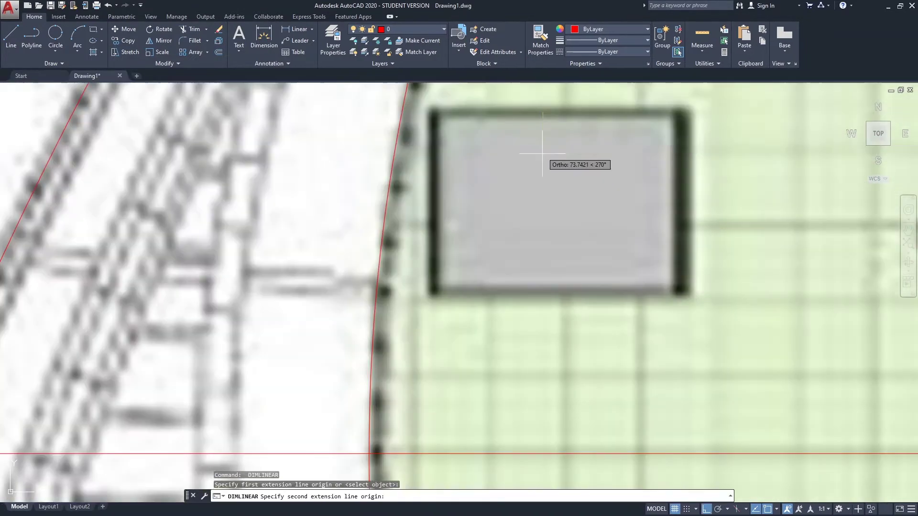
pyautogui.click(417, 260)
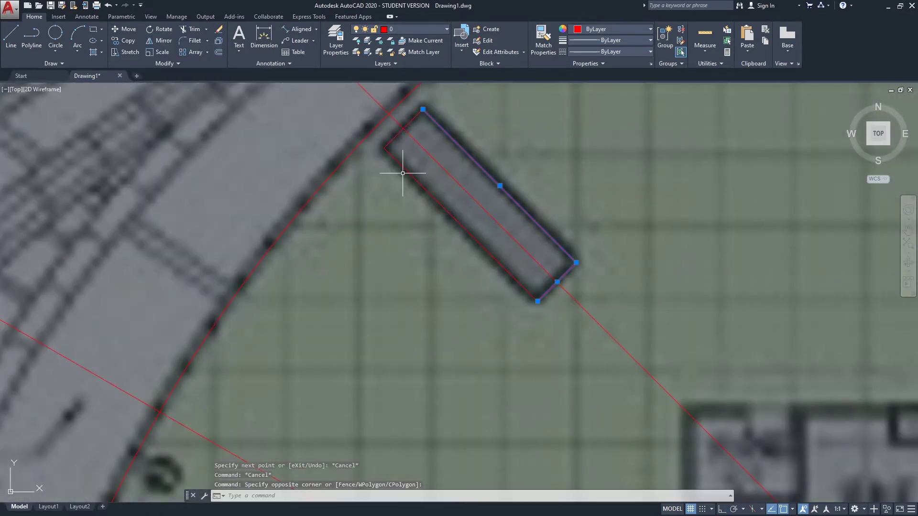
pyautogui.scroll(-5, 547, 303)
pyautogui.press('Escape')
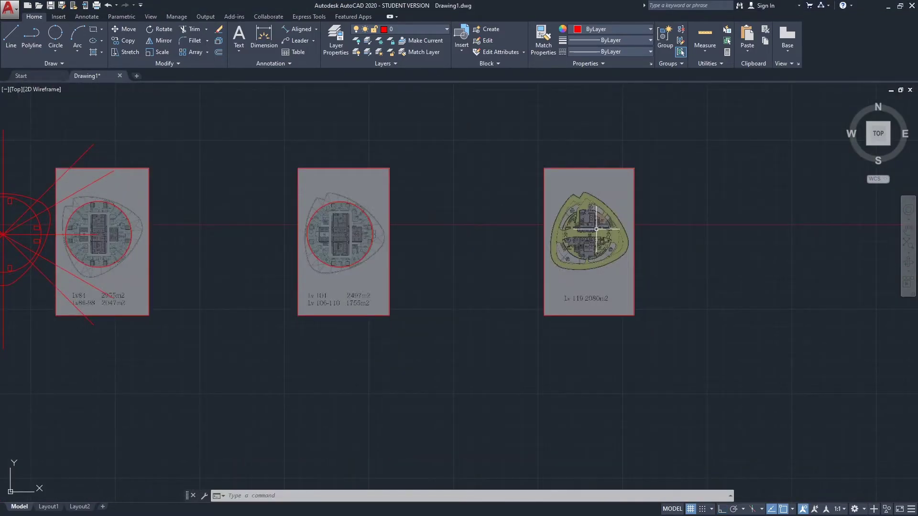
# Step: Pan to bring the middle floor plan image into view
pyautogui.moveTo(596, 229); pyautogui.dragTo(636, 225, button='middle')
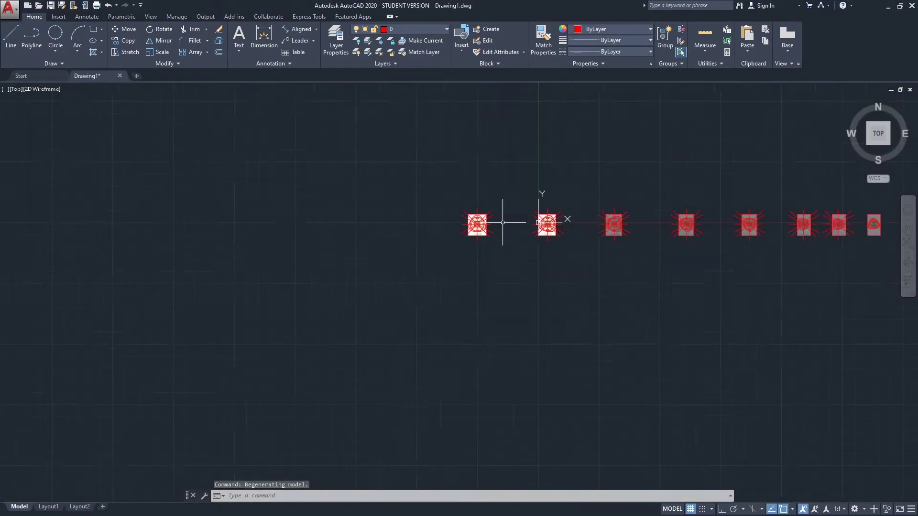
# Step: Draw a line from the origin and save the new drawing as Level 8.dwg
pyautogui.click(7, 38)
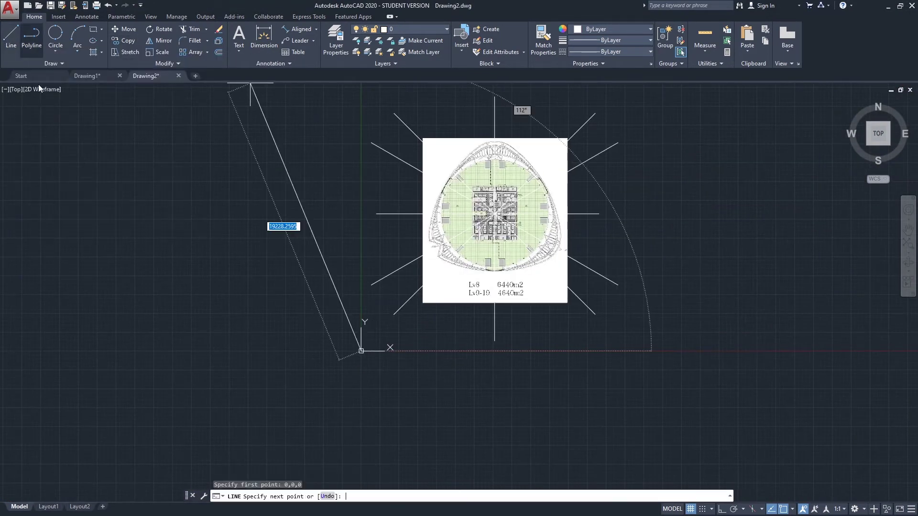
pyautogui.hotkey('ctrl', 'shift', 's')
pyautogui.write('Level 8.dwg')
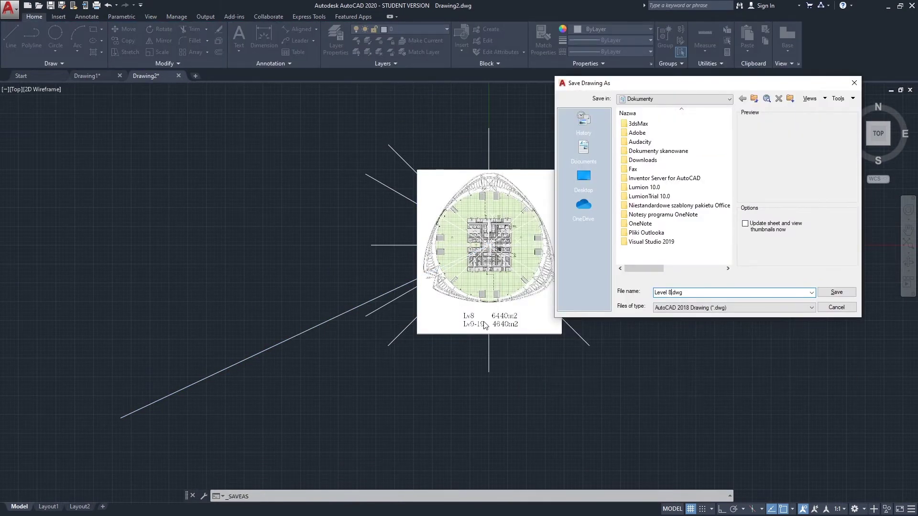
pyautogui.press('Return')
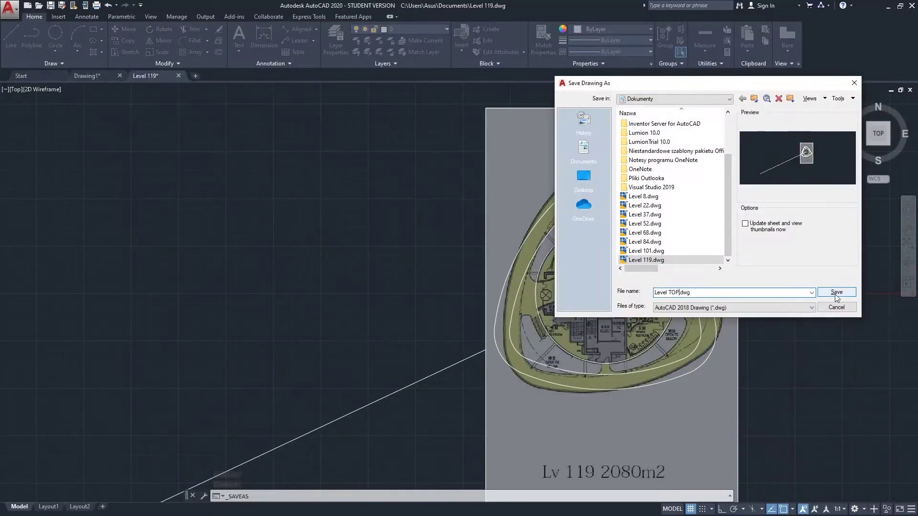
pyautogui.click(837, 293)
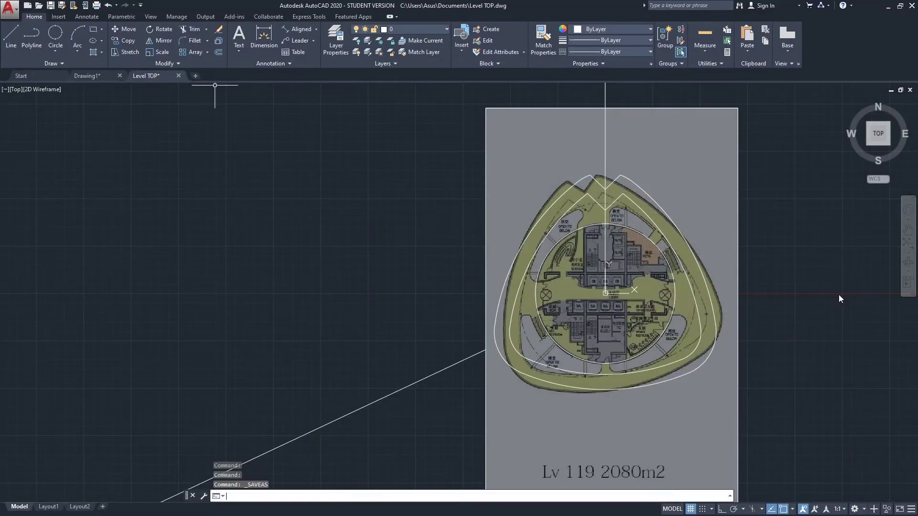
pyautogui.scroll(-3, 740, 157)
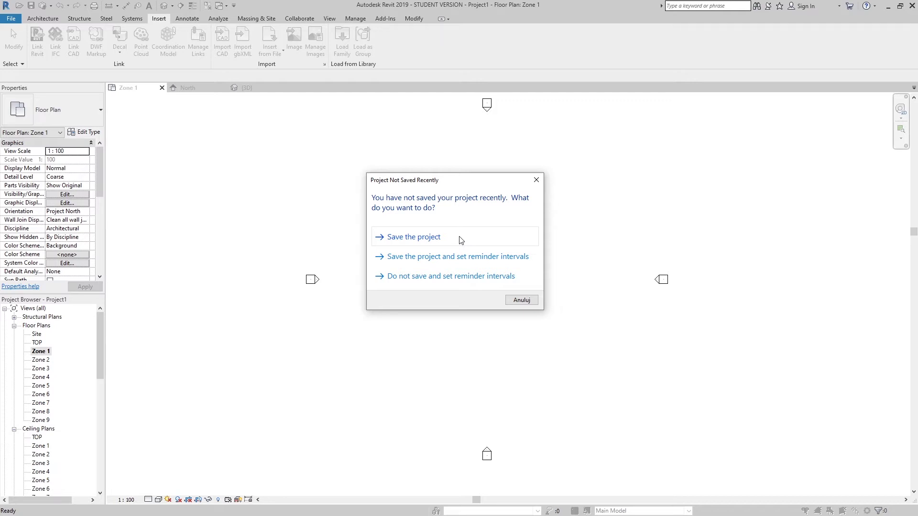
# Step: Skip saving, begin a CAD import and select Level 8.dwg
pyautogui.click(520, 301)
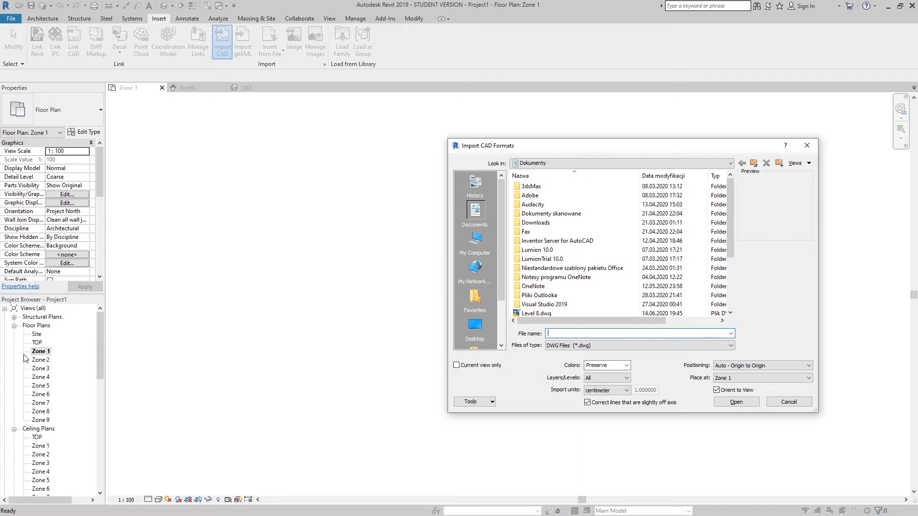
pyautogui.scroll(-1, 549, 294)
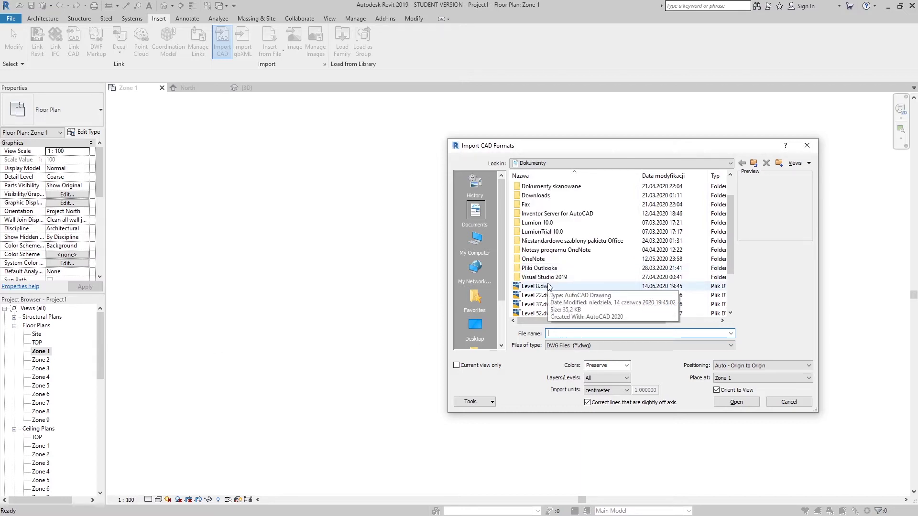
pyautogui.click(548, 287)
pyautogui.moveTo(535, 295)
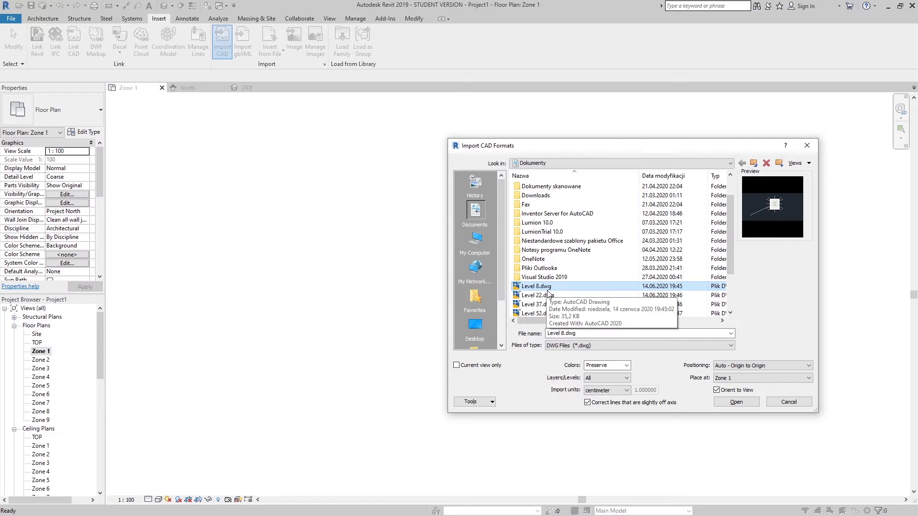
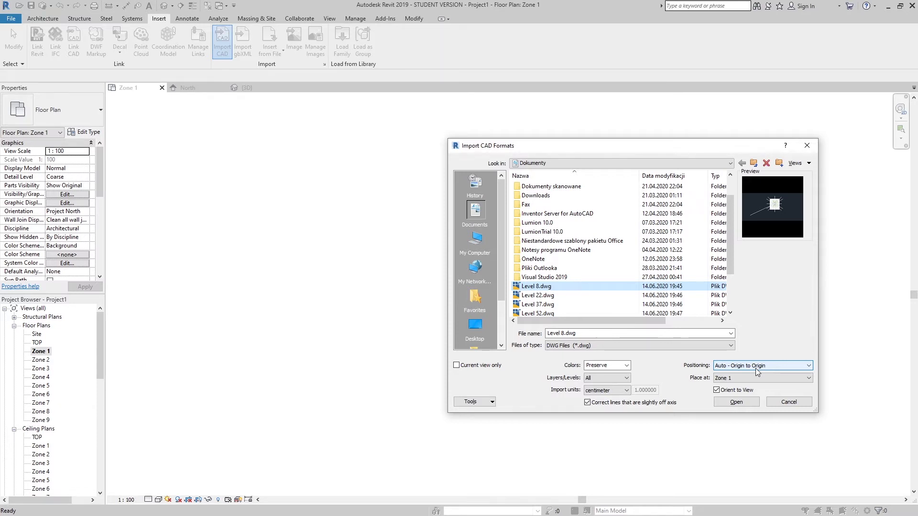
# Step: Import Level 8.dwg into the Zone 1 plan and view it in 3D
pyautogui.click(753, 403)
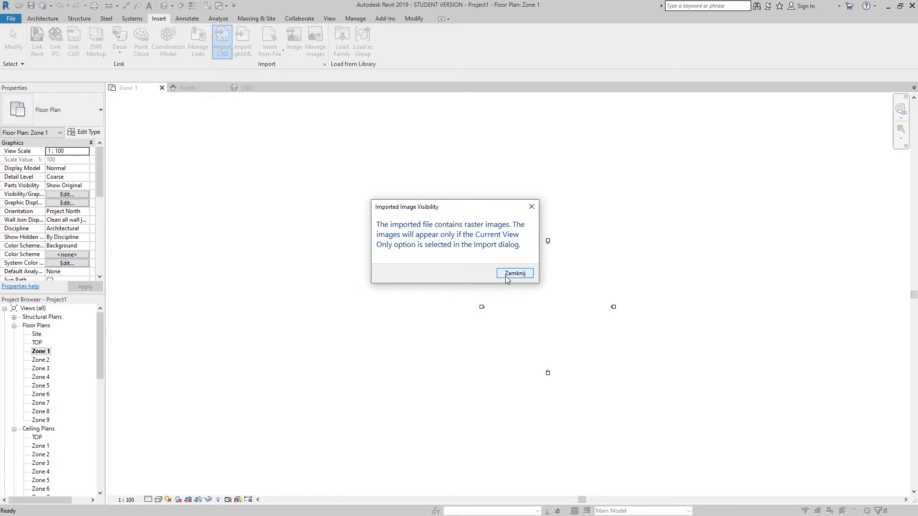
pyautogui.click(507, 276)
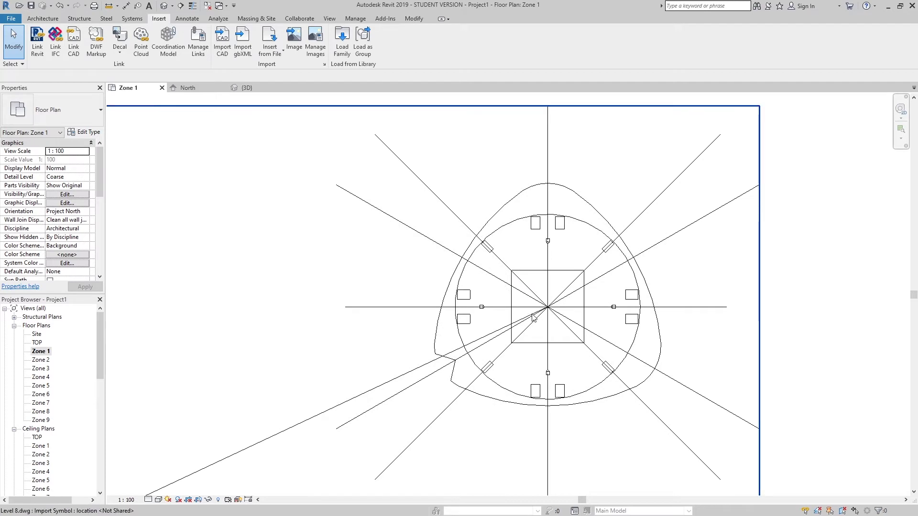
pyautogui.scroll(1, 533, 318)
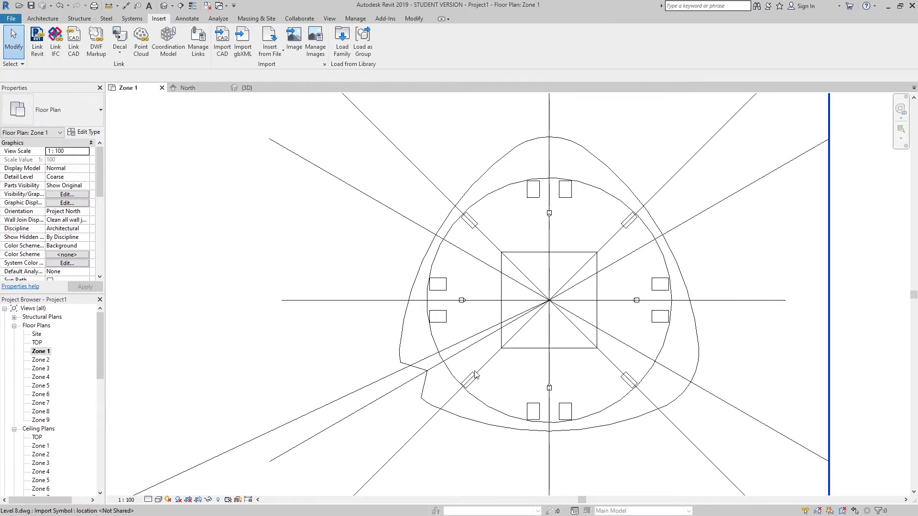
pyautogui.hotkey('ctrl', 'Tab')
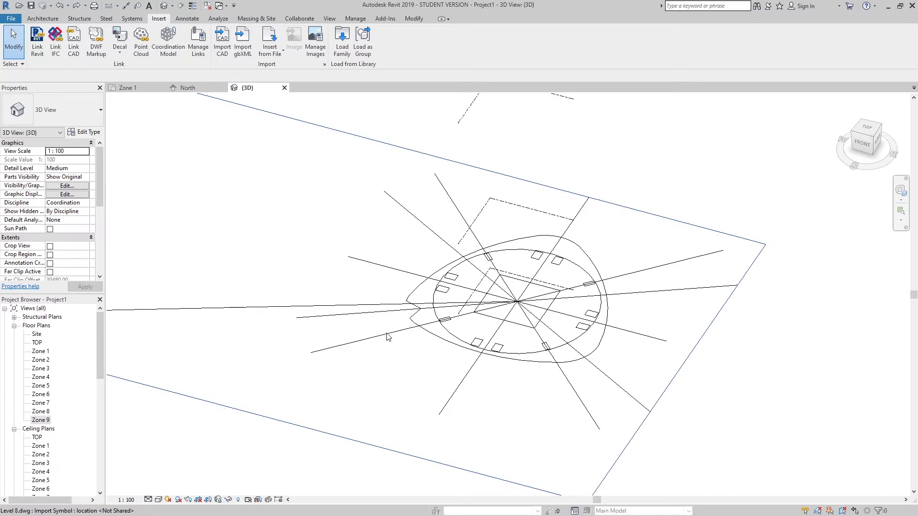
# Step: Change the imported Level 8.dwg base level to Zone 2, then open the Zone 3 plan
pyautogui.click(387, 337)
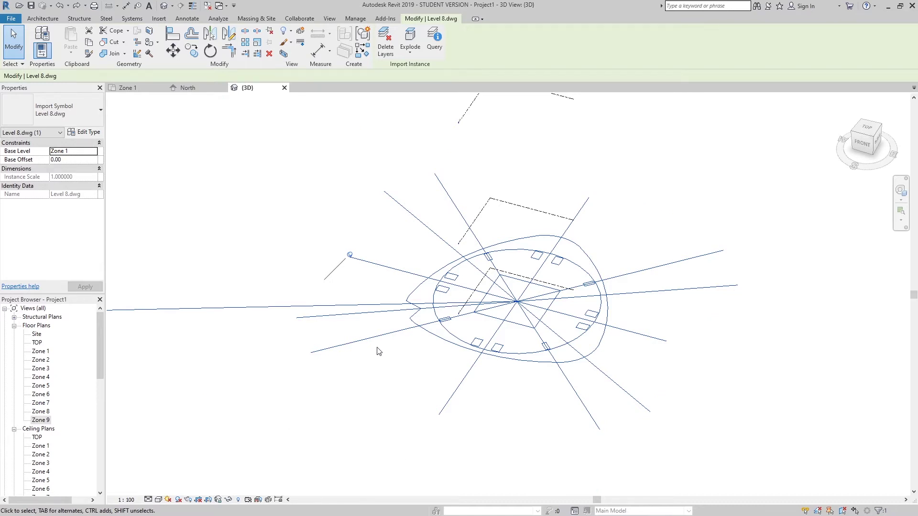
pyautogui.click(94, 152)
pyautogui.click(72, 167)
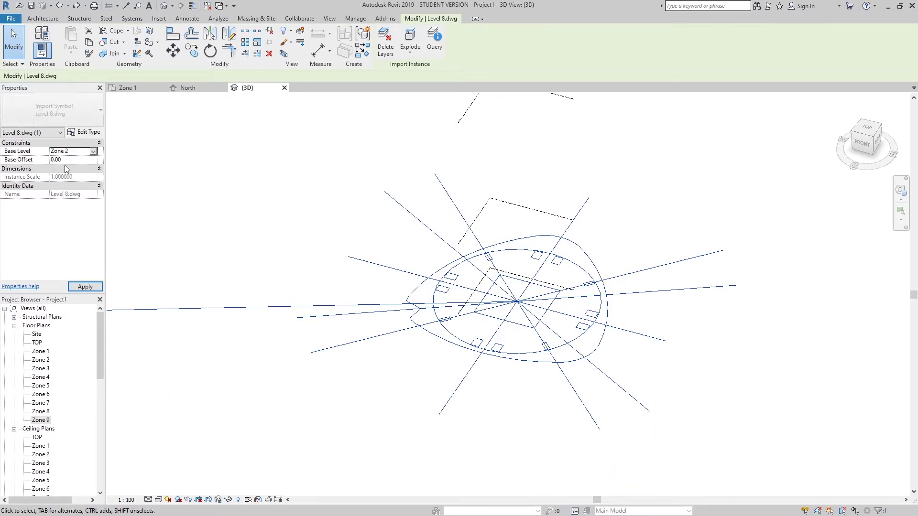
pyautogui.click(87, 290)
pyautogui.moveTo(317, 282)
pyautogui.keyDown('shift'); pyautogui.mouseDown(button='middle')
pyautogui.moveTo(455, 260)
pyautogui.moveTo(504, 149)
pyautogui.moveTo(518, 179)
pyautogui.moveTo(487, 302)
pyautogui.mouseUp(button='middle'); pyautogui.keyUp('shift')
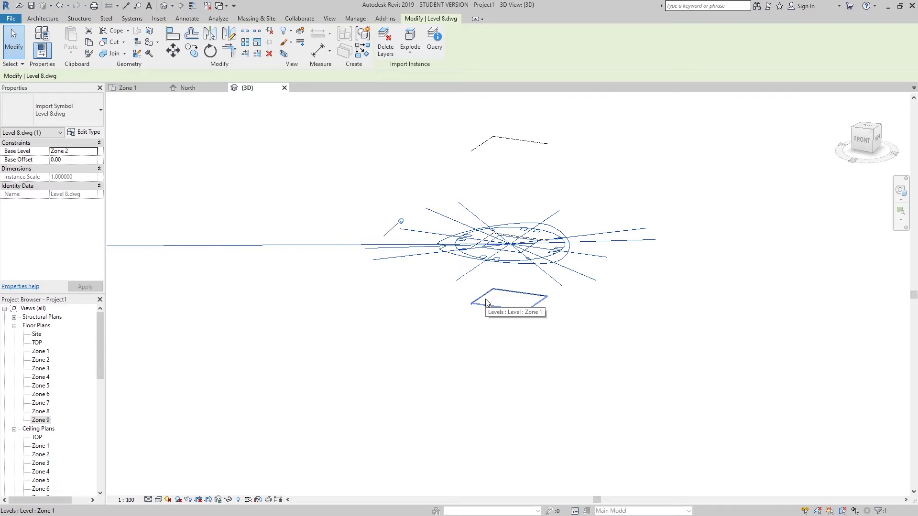
pyautogui.moveTo(512, 273)
pyautogui.keyDown('shift'); pyautogui.mouseDown(button='middle')
pyautogui.moveTo(504, 317)
pyautogui.moveTo(471, 388)
pyautogui.mouseUp(button='middle'); pyautogui.keyUp('shift')
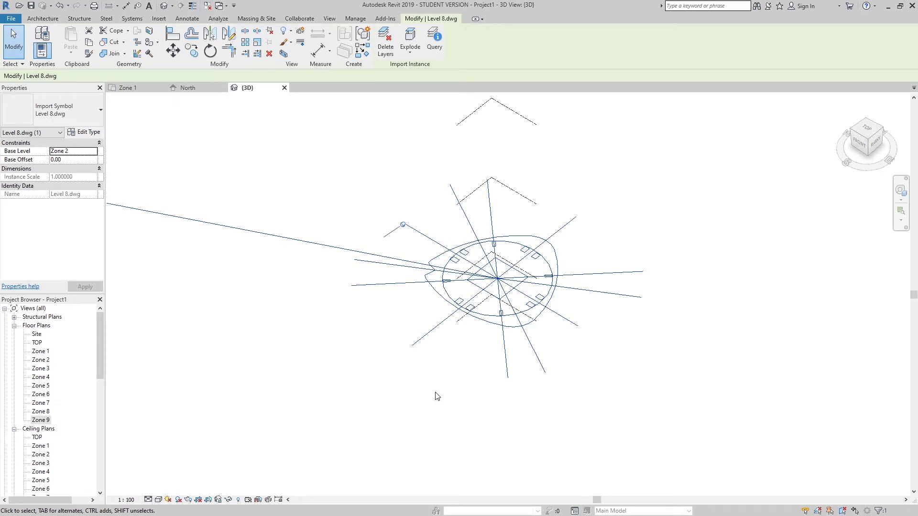
pyautogui.doubleClick(41, 368)
# Step: Import Level 22.dwg into the Zone 3 plan
pyautogui.click(222, 41)
pyautogui.scroll(-2, 550, 275)
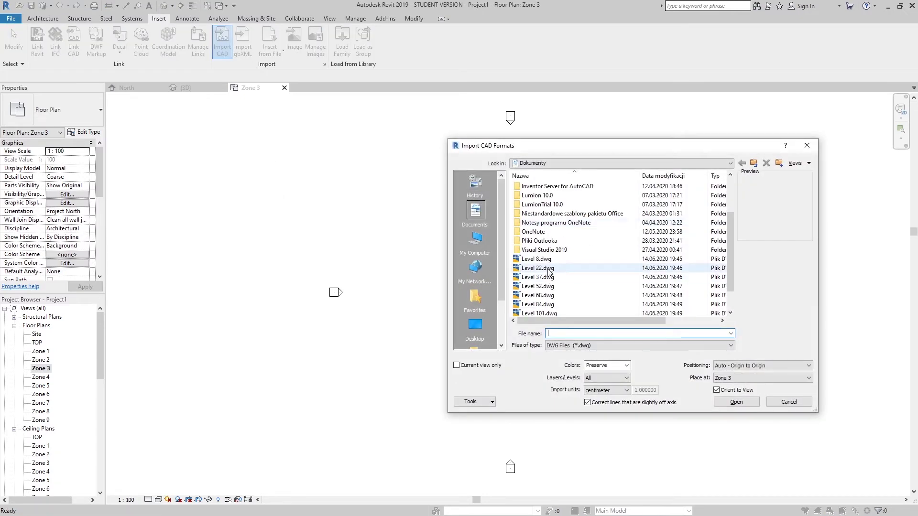
pyautogui.click(538, 268)
pyautogui.click(736, 402)
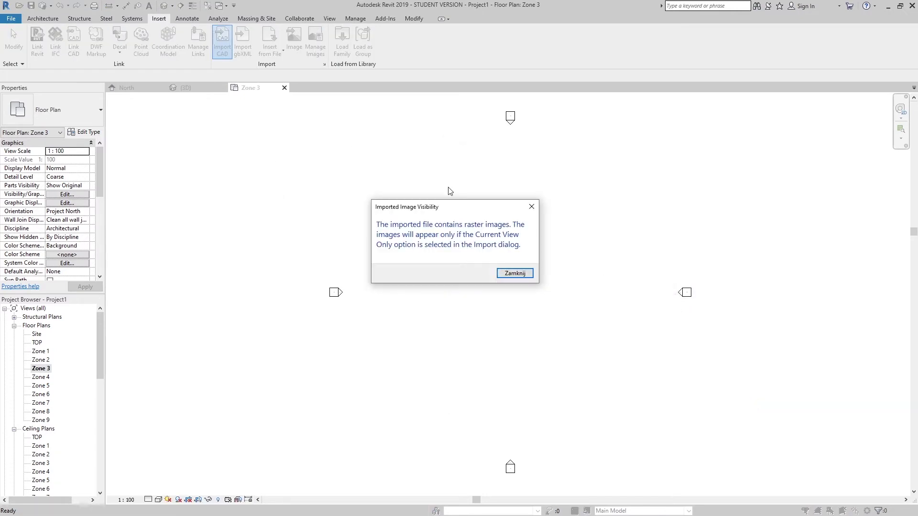
pyautogui.click(521, 273)
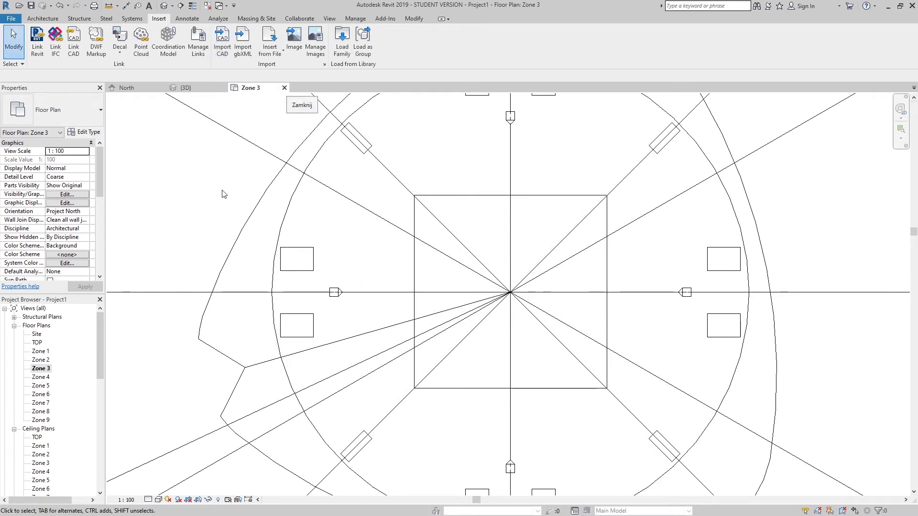
# Step: Import Level 37.dwg into the Zone 4 plan
pyautogui.doubleClick(40, 377)
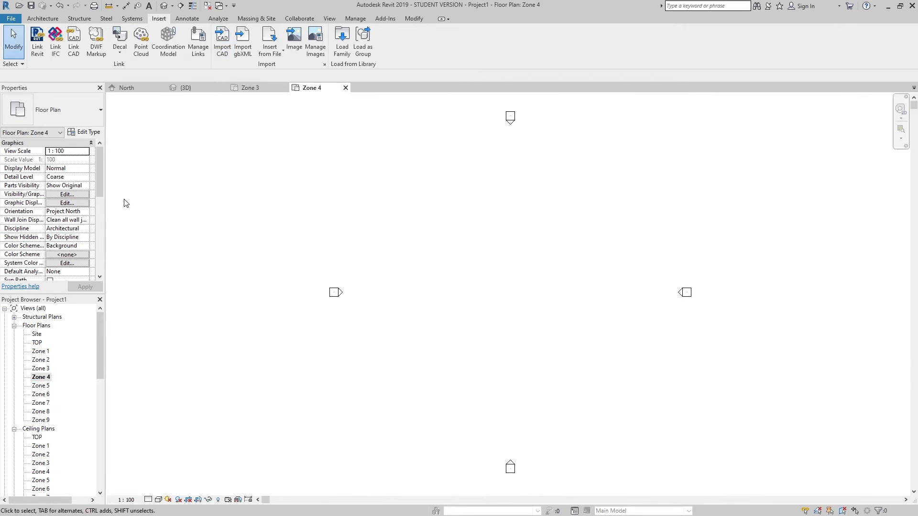
pyautogui.click(222, 47)
pyautogui.scroll(-2, 554, 282)
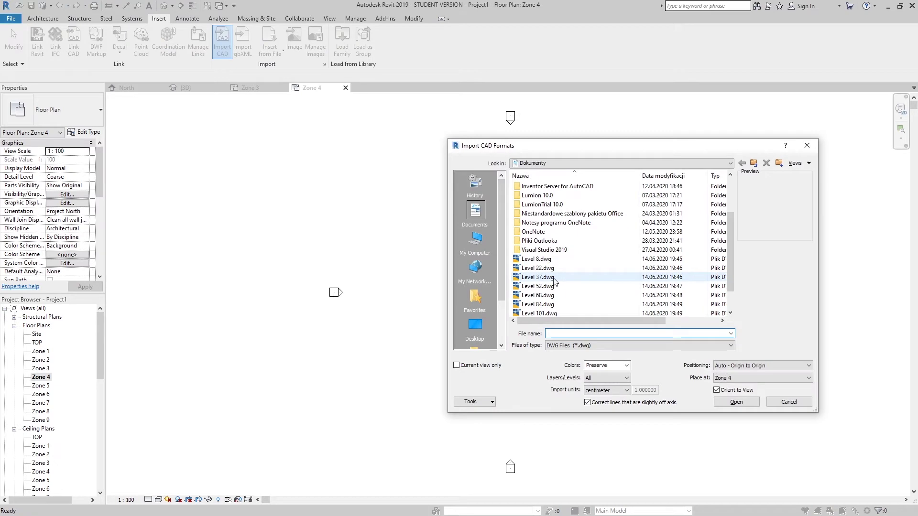
pyautogui.click(554, 280)
pyautogui.click(733, 401)
pyautogui.click(514, 270)
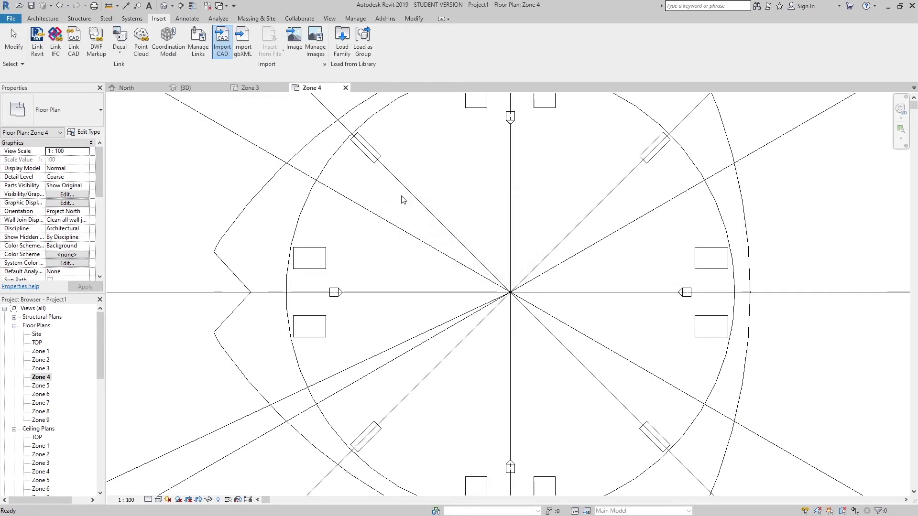
# Step: Import Level 52.dwg into the Zone 5 plan
pyautogui.doubleClick(41, 385)
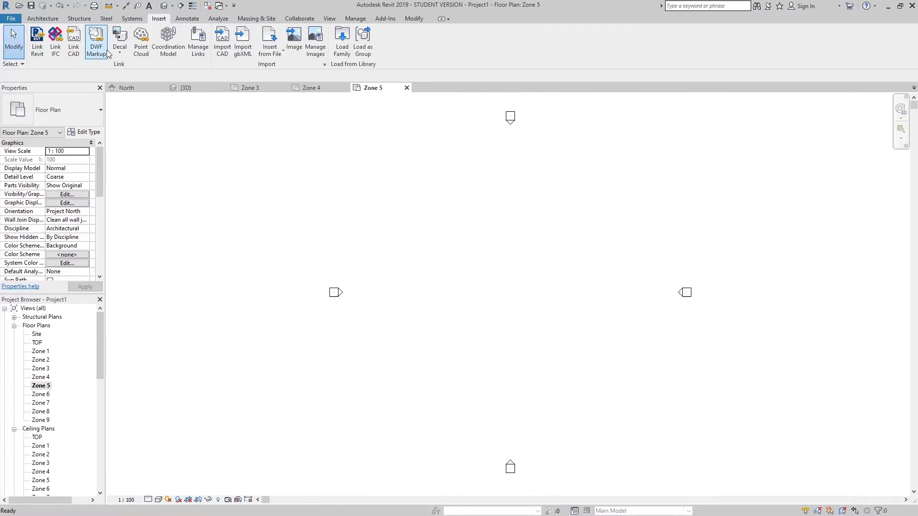
pyautogui.click(229, 53)
pyautogui.scroll(-3, 559, 307)
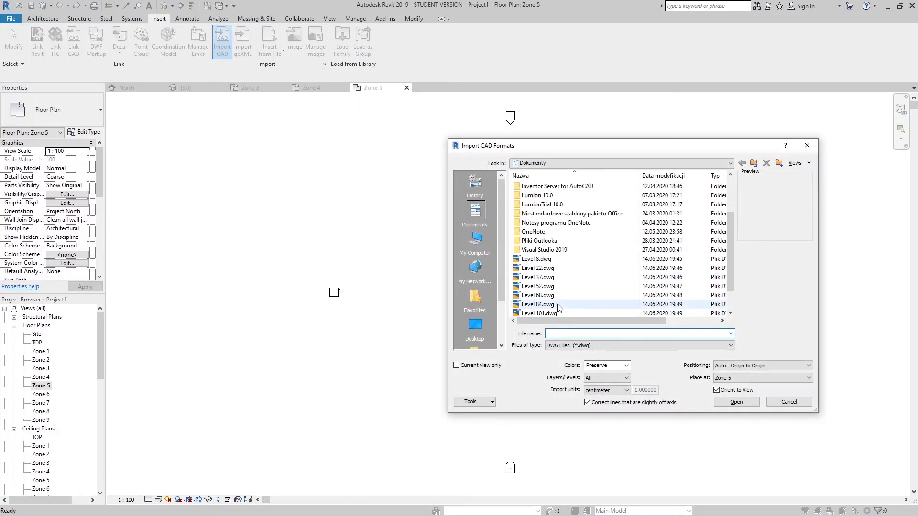
pyautogui.scroll(-1, 559, 308)
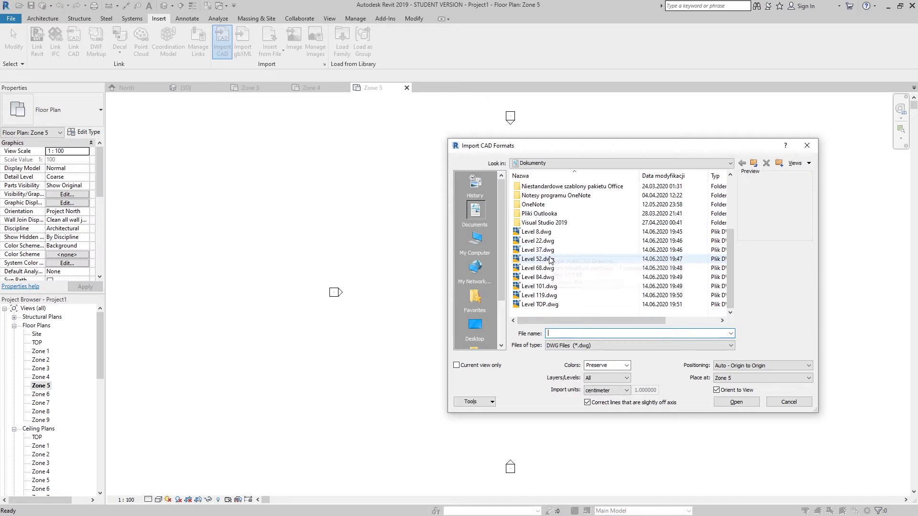
pyautogui.click(549, 259)
pyautogui.click(755, 400)
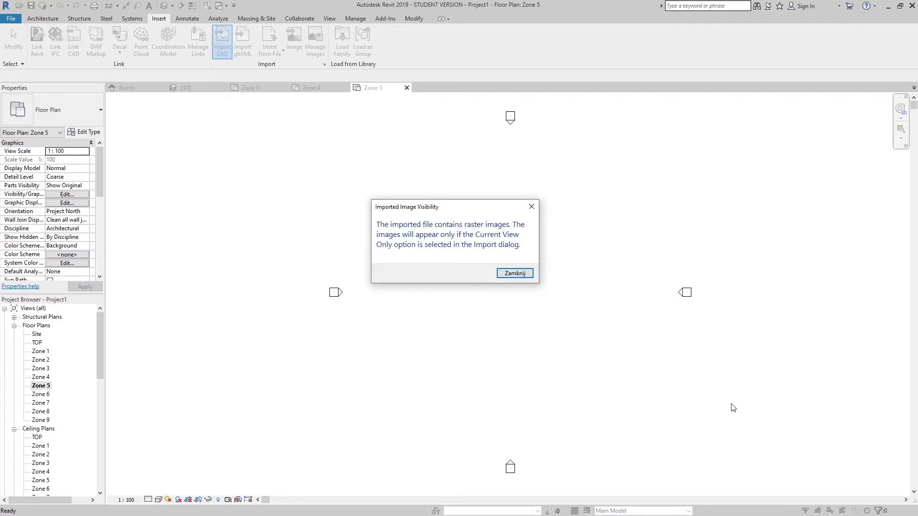
pyautogui.click(522, 276)
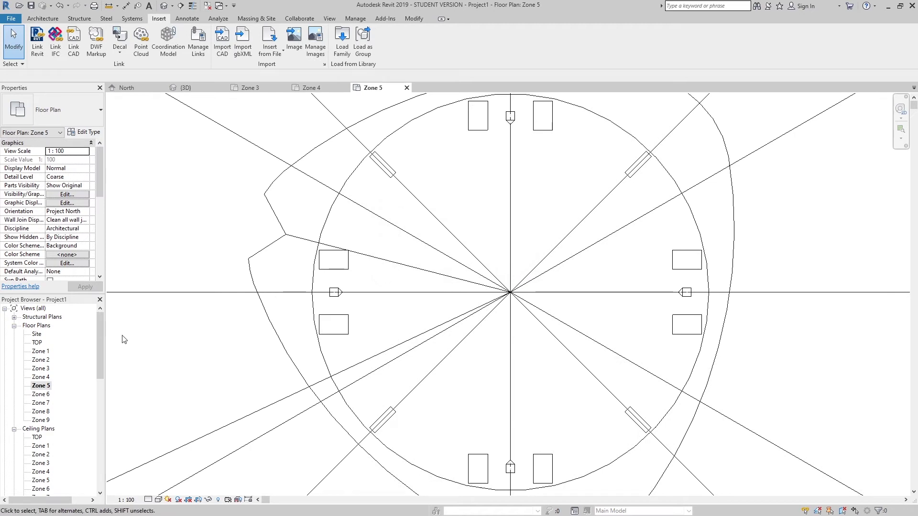
# Step: Import Level 68.dwg into the Zone 6 plan, then open Zone 7
pyautogui.doubleClick(47, 395)
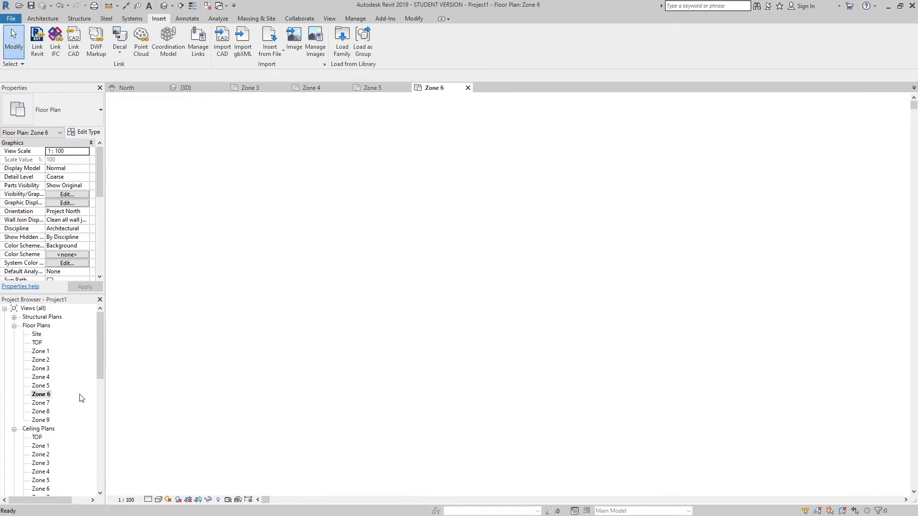
pyautogui.click(222, 43)
pyautogui.scroll(-4, 555, 267)
pyautogui.click(538, 267)
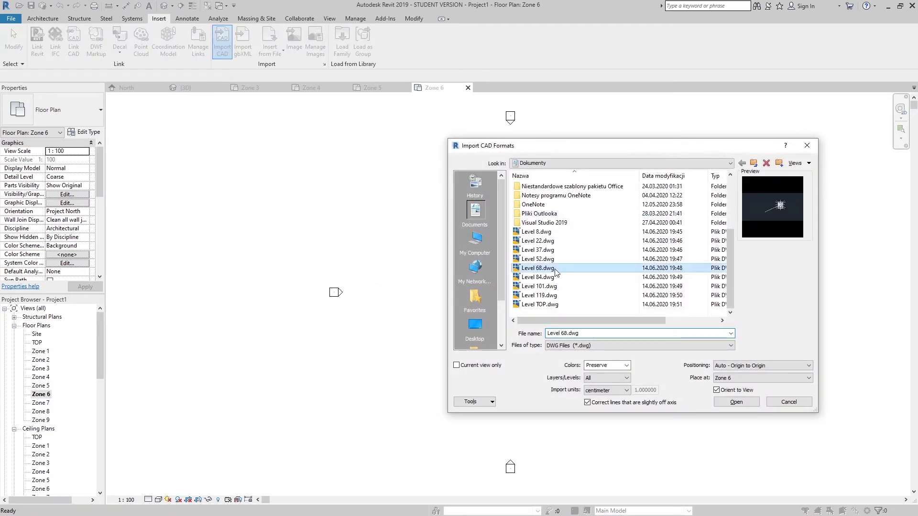
pyautogui.click(754, 403)
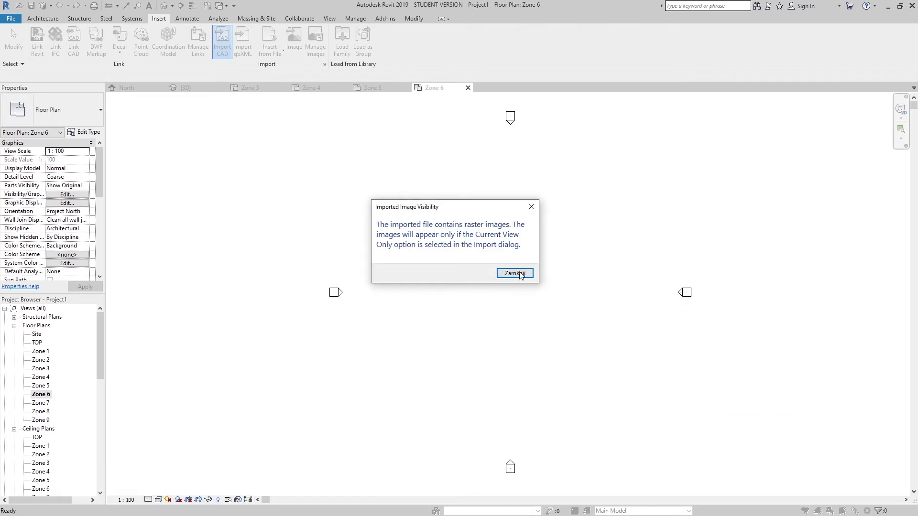
pyautogui.click(515, 273)
pyautogui.doubleClick(40, 404)
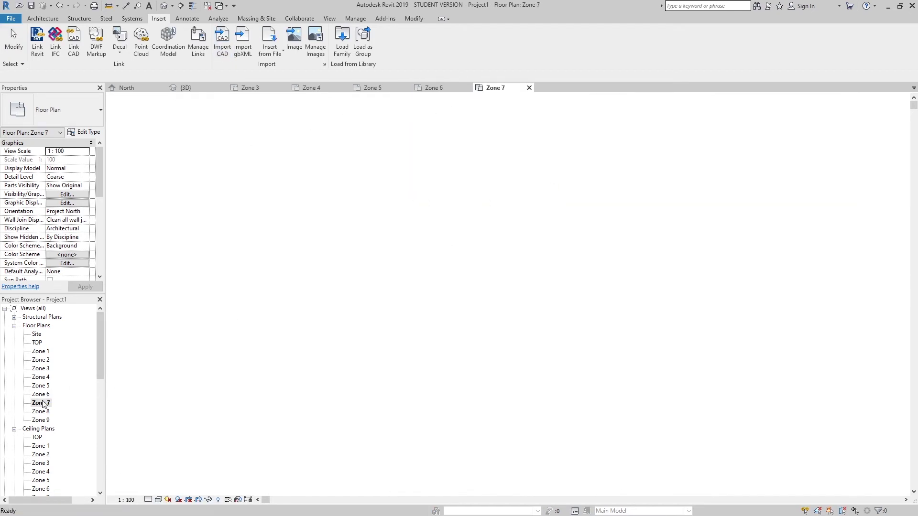
# Step: Import Level 84.dwg into the Zone 7 plan
pyautogui.click(222, 46)
pyautogui.scroll(-3, 590, 250)
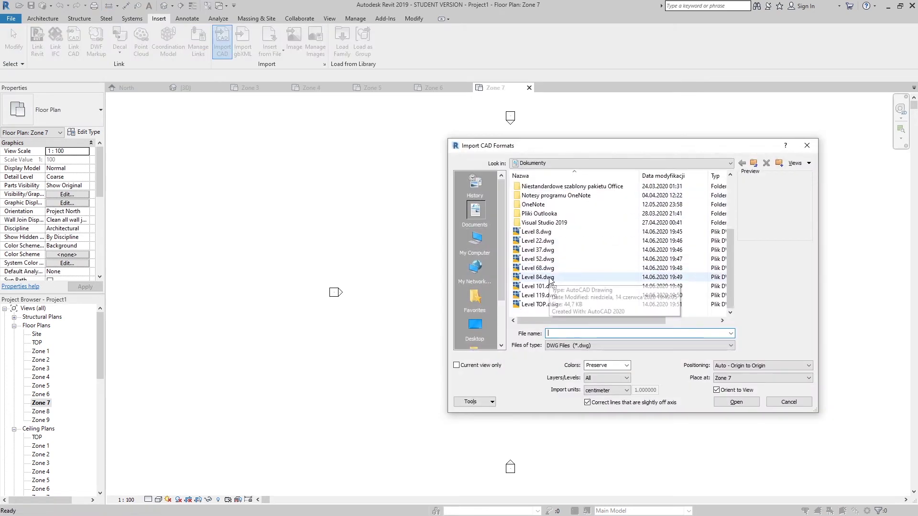
pyautogui.click(550, 277)
pyautogui.click(744, 401)
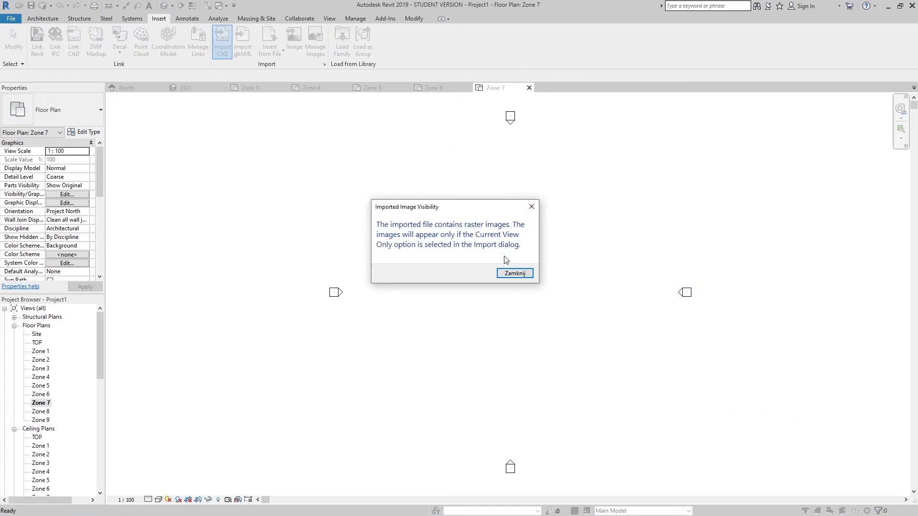
pyautogui.click(514, 272)
# Step: Import Level 101.dwg into the Zone 8 plan
pyautogui.doubleClick(40, 412)
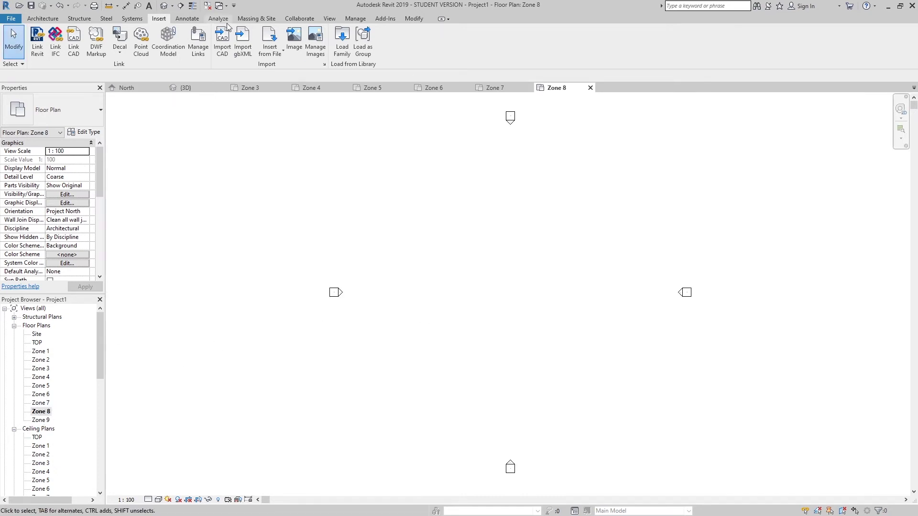
pyautogui.click(222, 40)
pyautogui.scroll(-2, 553, 288)
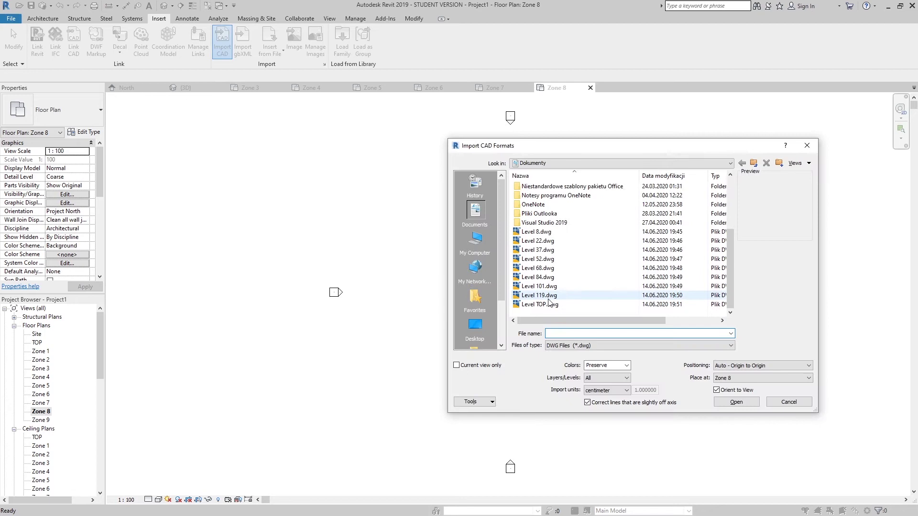
pyautogui.click(552, 286)
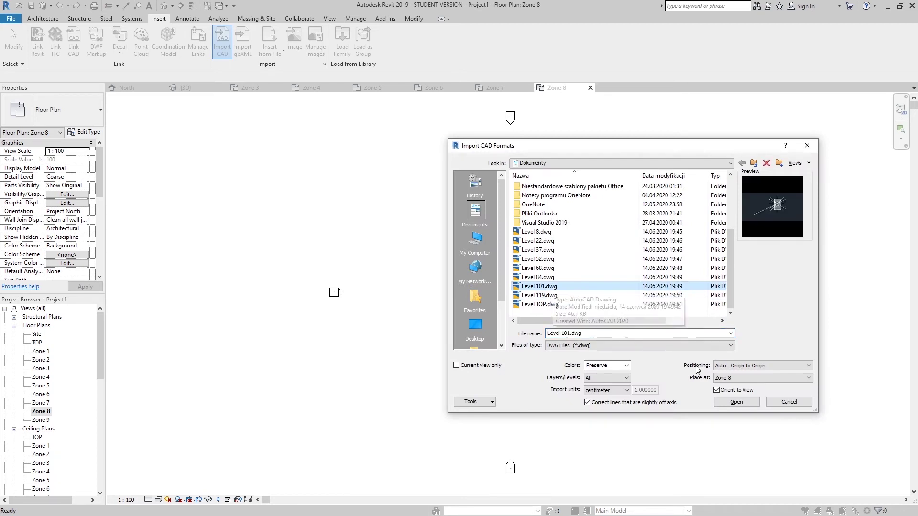
pyautogui.click(736, 401)
pyautogui.click(514, 274)
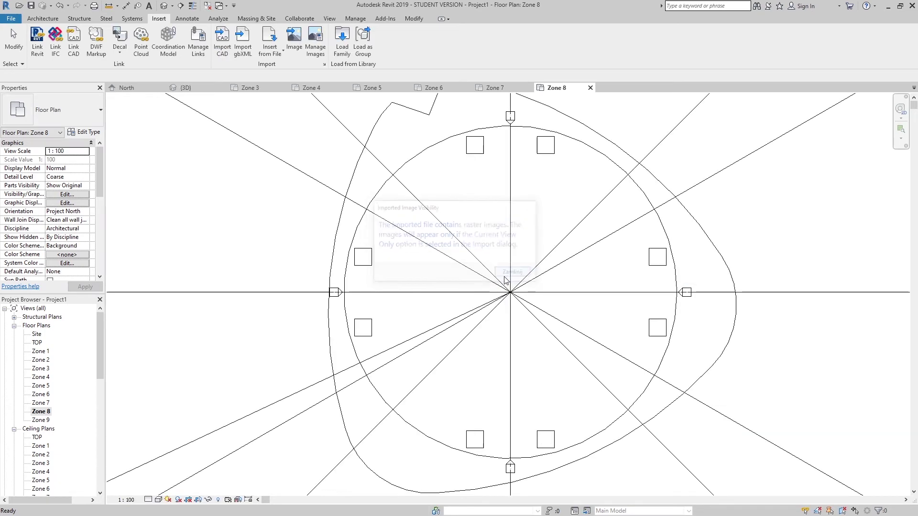
# Step: Import the next level drawing into the Zone 9 plan
pyautogui.click(48, 420)
pyautogui.doubleClick(47, 420)
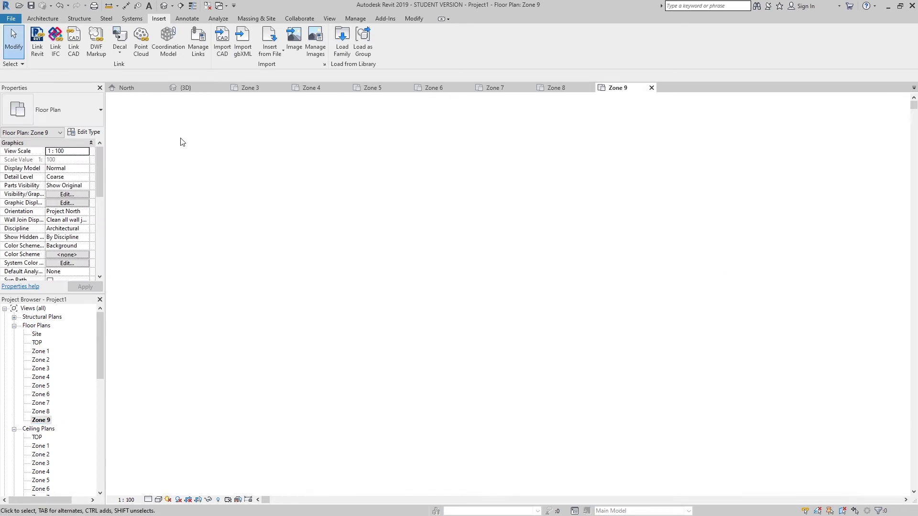
pyautogui.click(221, 41)
pyautogui.scroll(-3, 573, 310)
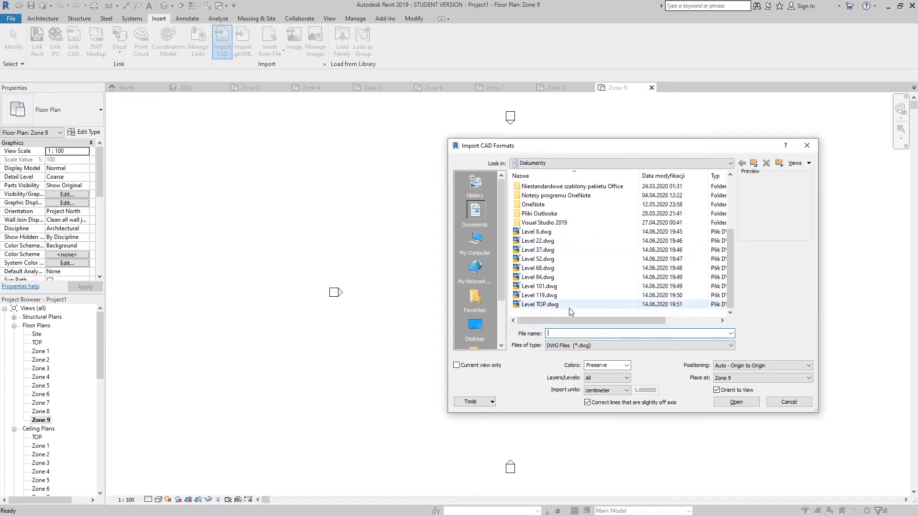
pyautogui.click(560, 305)
pyautogui.click(735, 401)
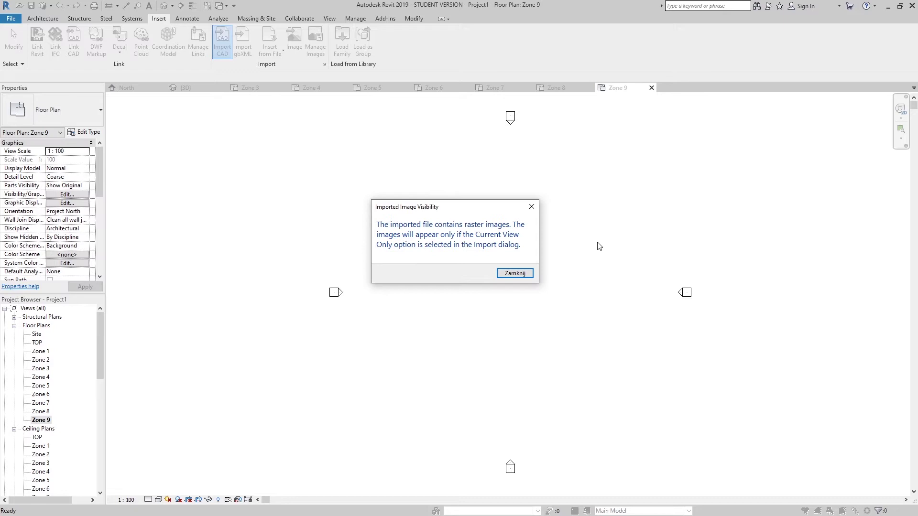
pyautogui.click(514, 274)
# Step: Import Level TOP.dwg into the TOP plan and switch to the 3D view
pyautogui.doubleClick(38, 342)
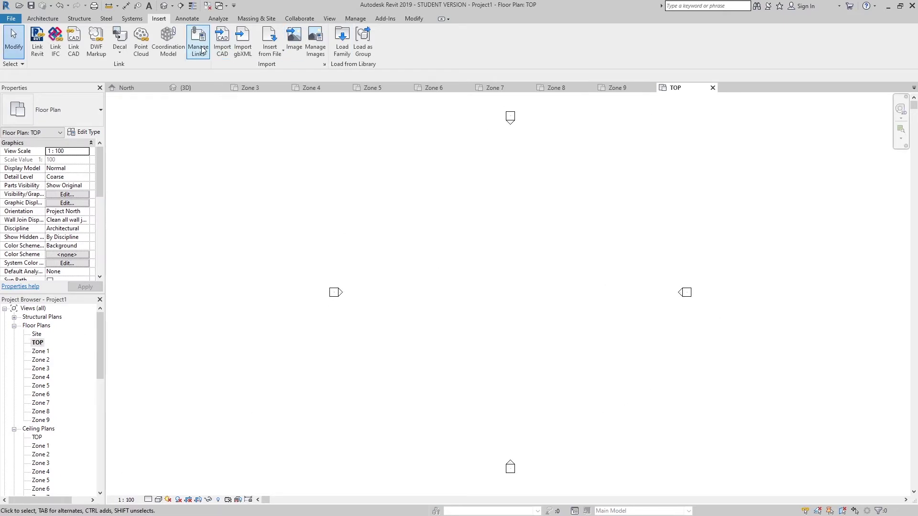
pyautogui.click(223, 43)
pyautogui.click(568, 305)
pyautogui.click(737, 401)
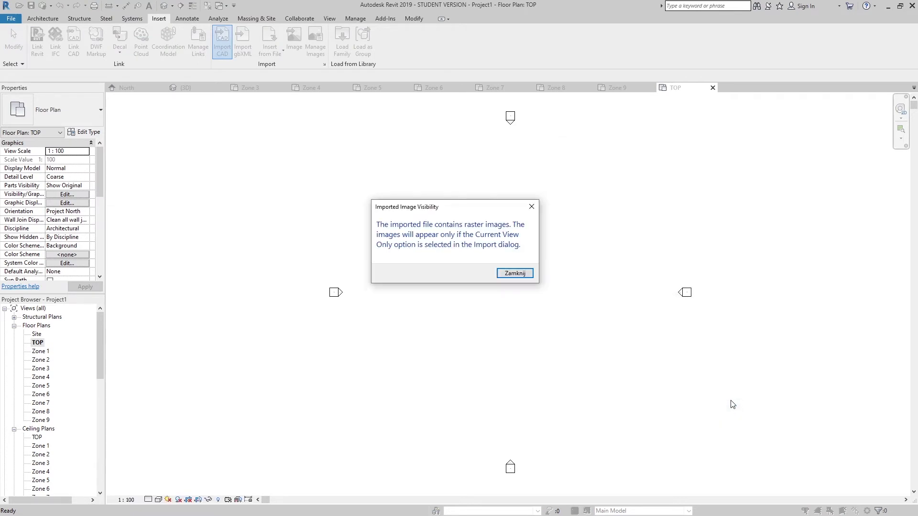
pyautogui.click(513, 273)
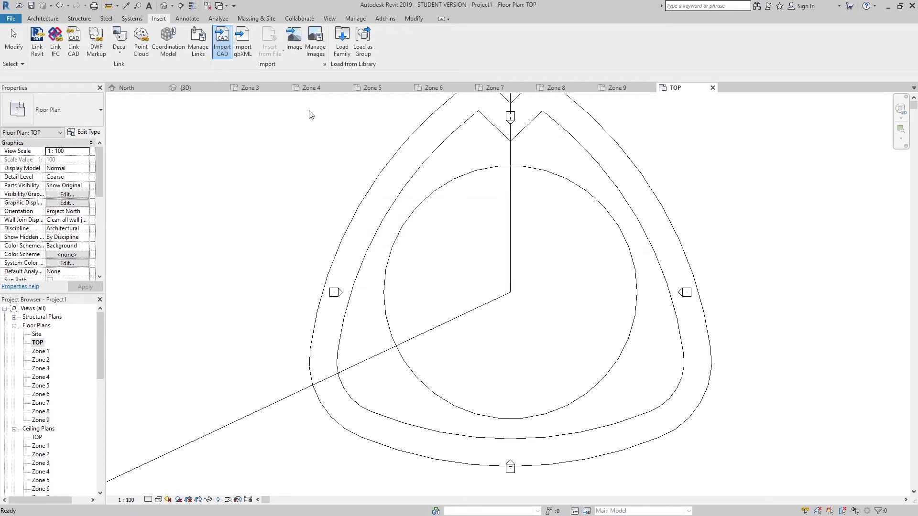
pyautogui.click(186, 89)
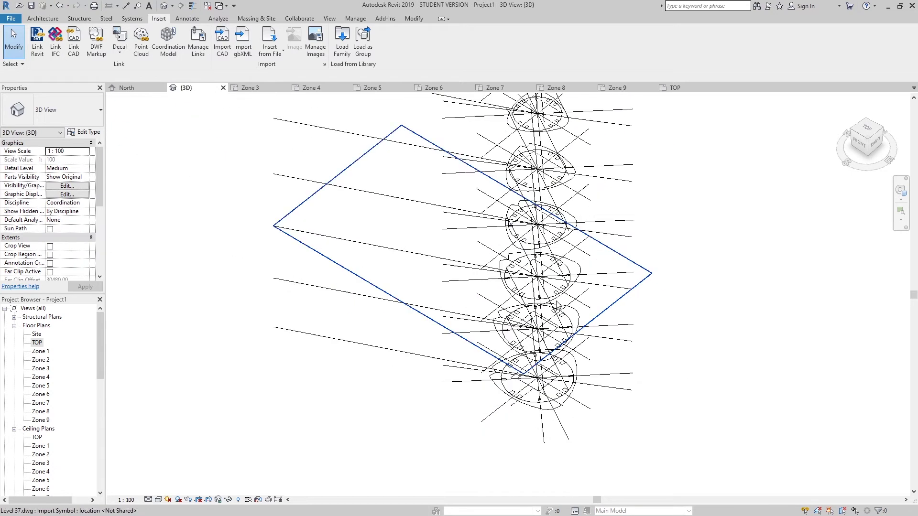
# Step: Orbit over the stacked level drawings and move the TOP drawing up the stack
pyautogui.moveTo(529, 154)
pyautogui.keyDown('shift'); pyautogui.mouseDown(button='middle')
pyautogui.moveTo(589, 292)
pyautogui.moveTo(606, 376)
pyautogui.moveTo(570, 345)
pyautogui.moveTo(600, 371)
pyautogui.moveTo(529, 365)
pyautogui.moveTo(547, 403)
pyautogui.moveTo(523, 417)
pyautogui.moveTo(516, 401)
pyautogui.moveTo(528, 321)
pyautogui.moveTo(459, 403)
pyautogui.moveTo(463, 371)
pyautogui.moveTo(454, 355)
pyautogui.mouseUp(button='middle'); pyautogui.keyUp('shift')
pyautogui.scroll(3, 459, 403)
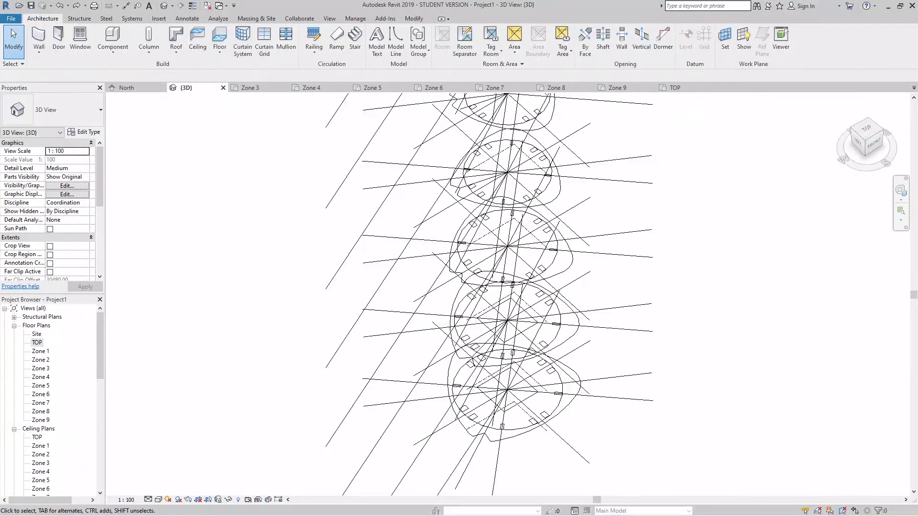
pyautogui.scroll(-1, 739, 285)
pyautogui.scroll(-2, 752, 303)
pyautogui.scroll(-2, 676, 391)
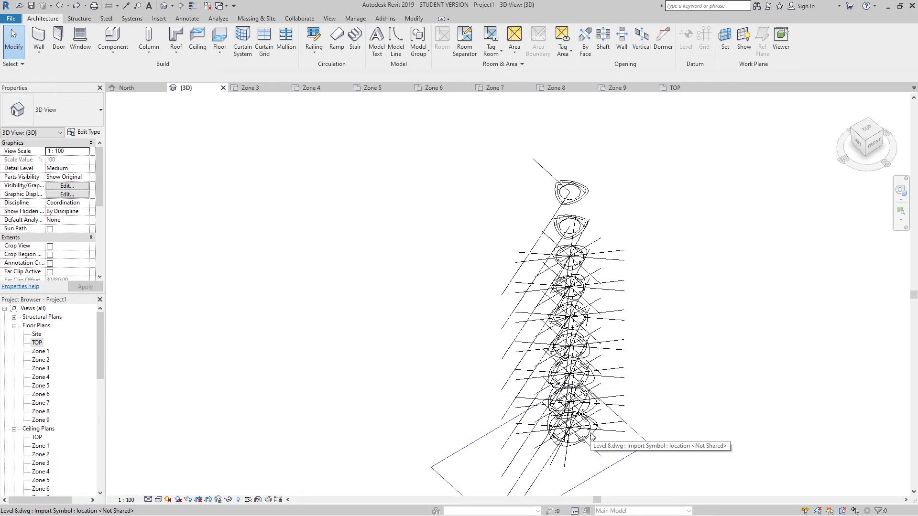
pyautogui.moveTo(593, 435); pyautogui.dragTo(583, 204)
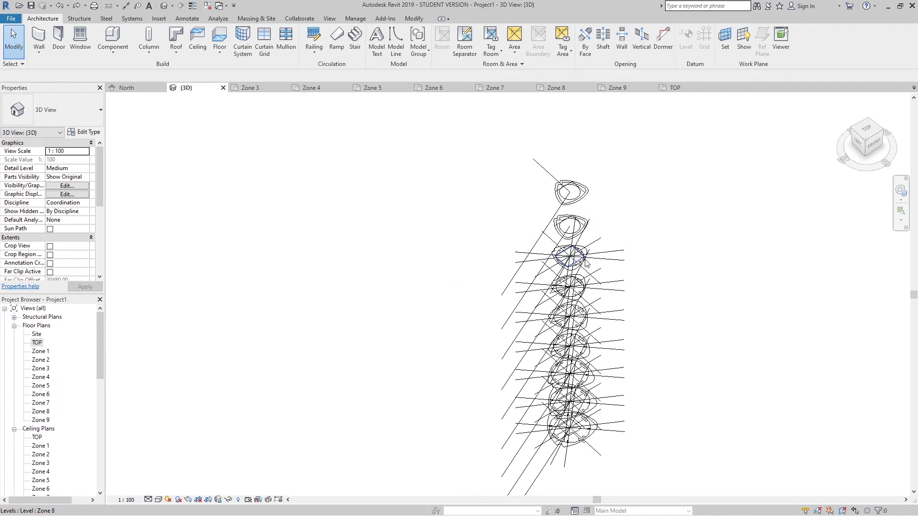
pyautogui.moveTo(584, 439); pyautogui.dragTo(557, 411, button='middle')
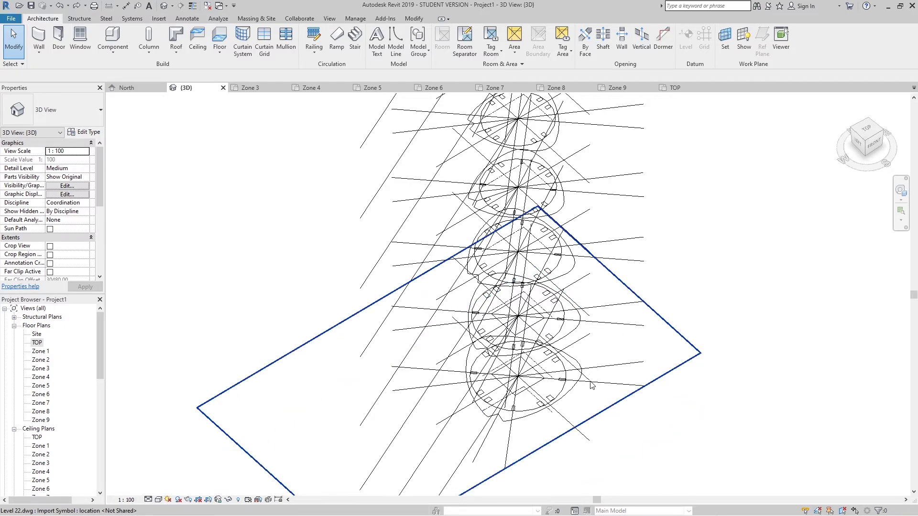
pyautogui.click(263, 19)
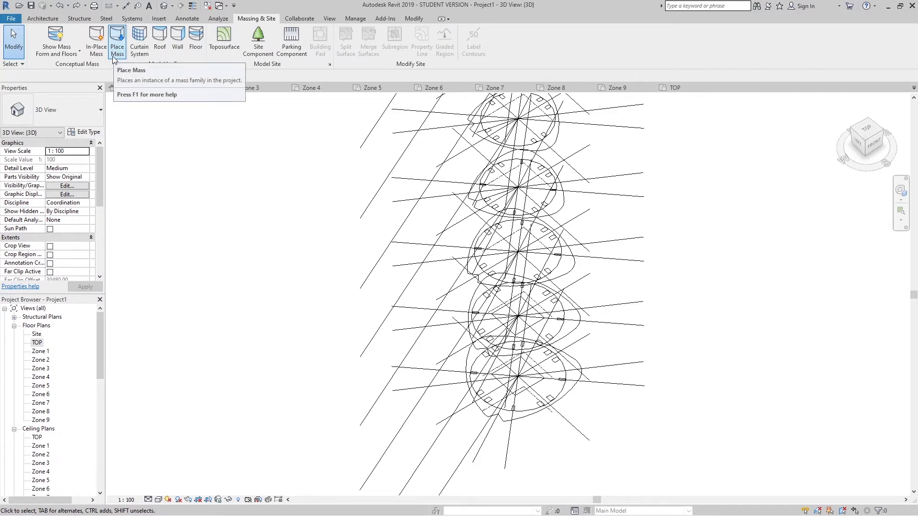
# Step: Create in-place mass Mass 1 and trace a floor outline onto level Zone 2
pyautogui.click(96, 52)
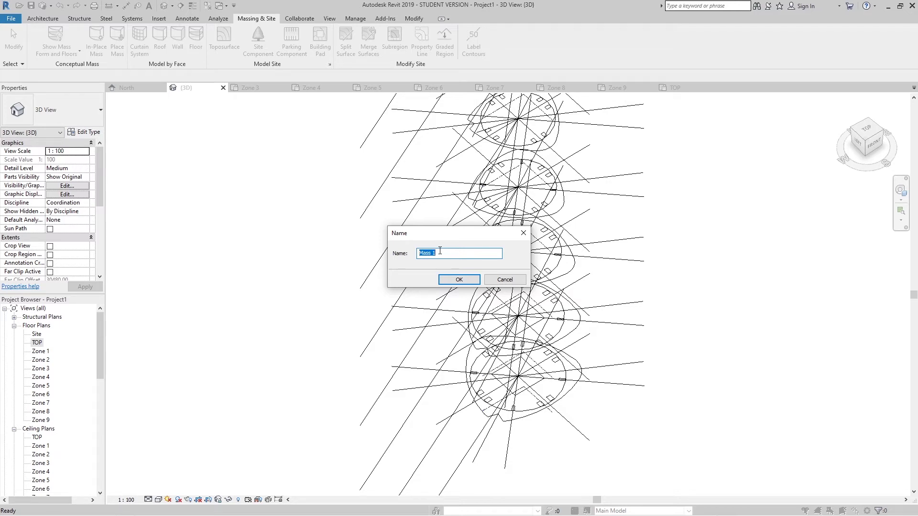
pyautogui.click(459, 279)
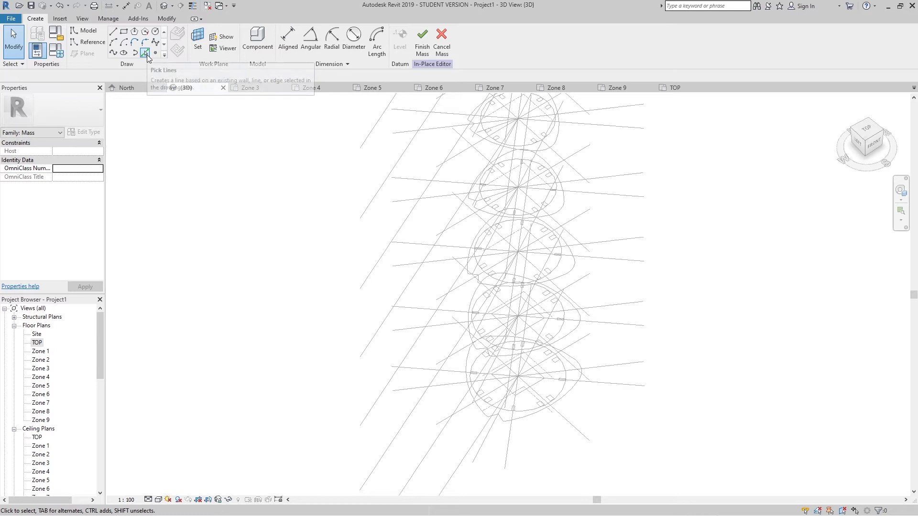
pyautogui.click(144, 53)
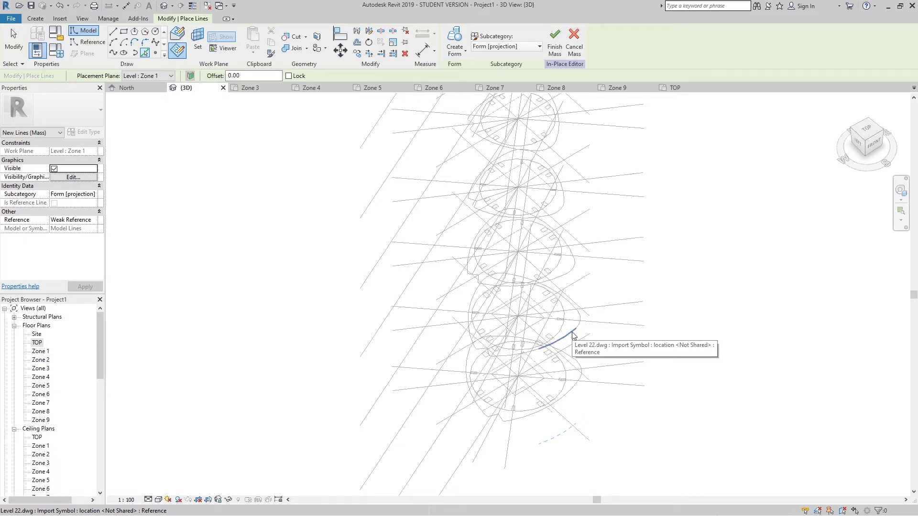
pyautogui.press('Tab')
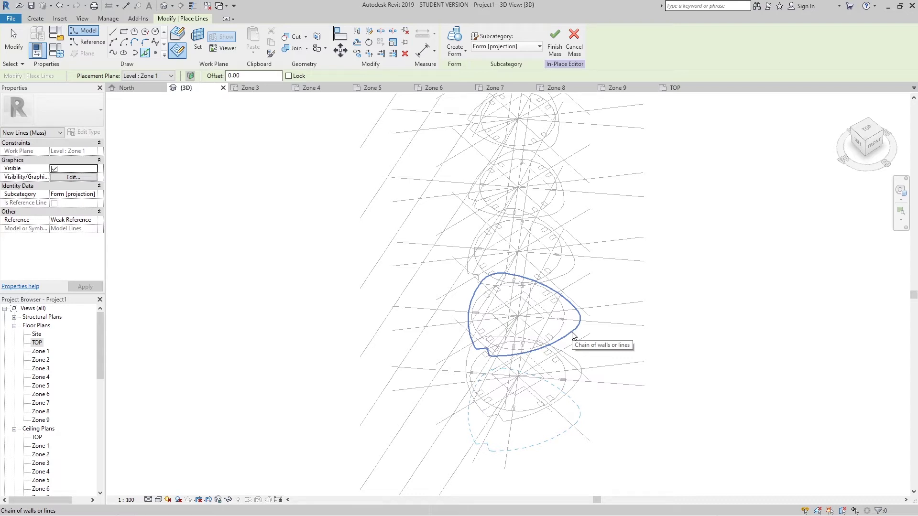
pyautogui.click(169, 76)
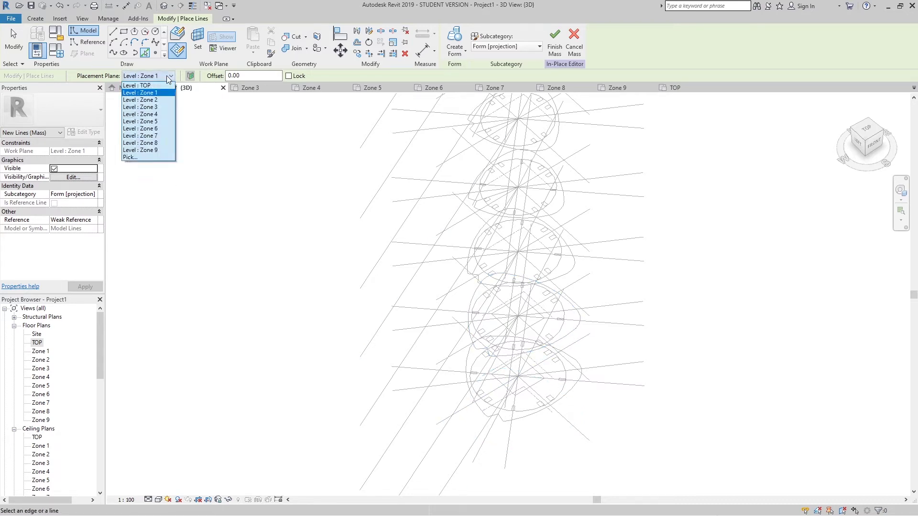
pyautogui.click(160, 99)
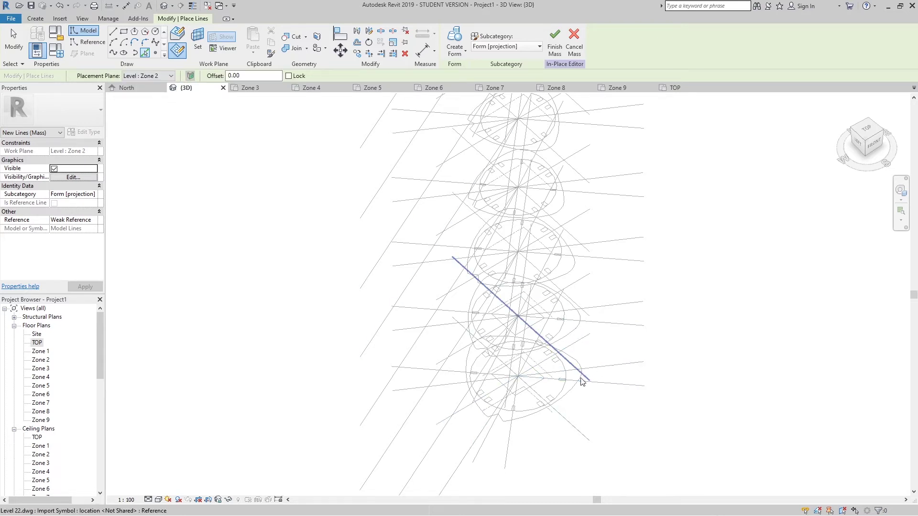
pyautogui.press('Tab')
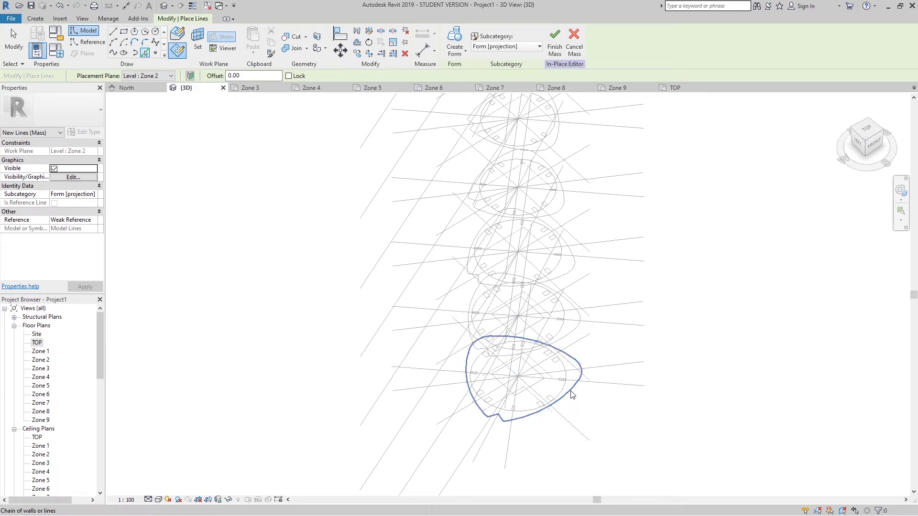
pyautogui.click(572, 395)
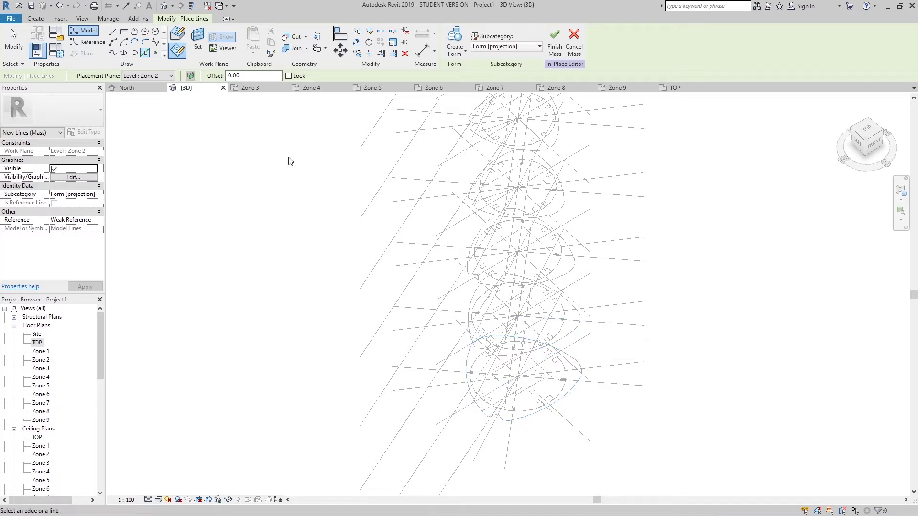
# Step: Trace a second floor outline onto level Zone 3 and select both loops
pyautogui.click(170, 76)
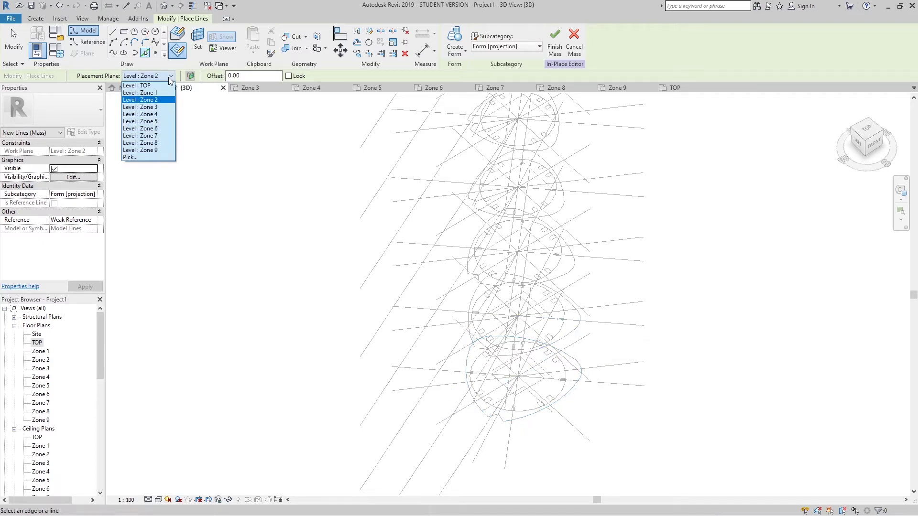
pyautogui.click(155, 108)
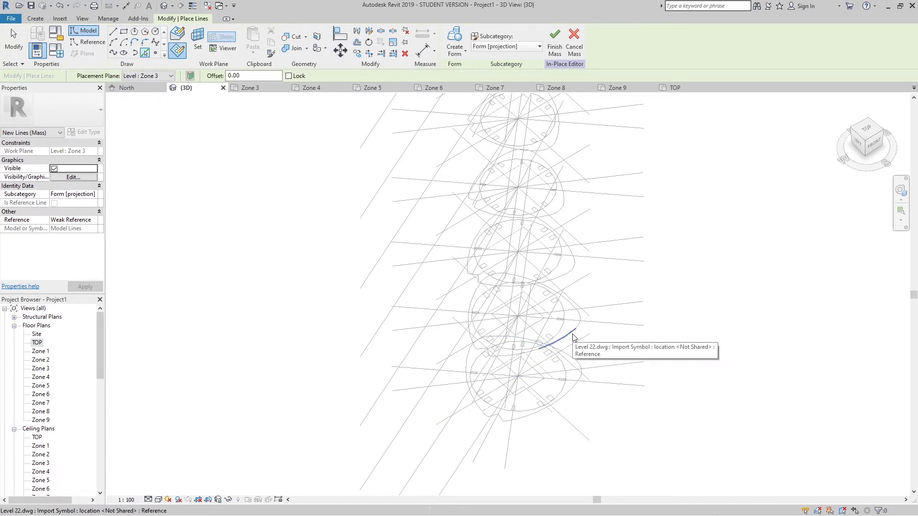
pyautogui.press('Tab')
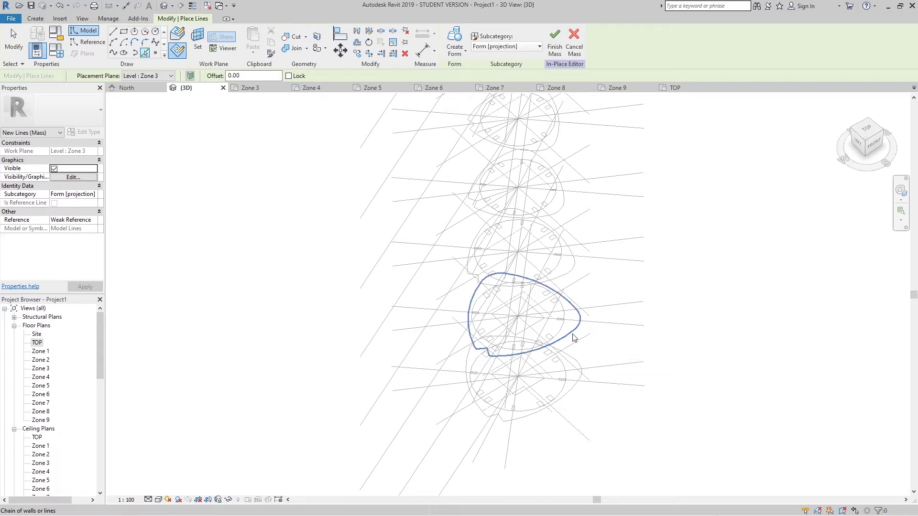
pyautogui.click(574, 336)
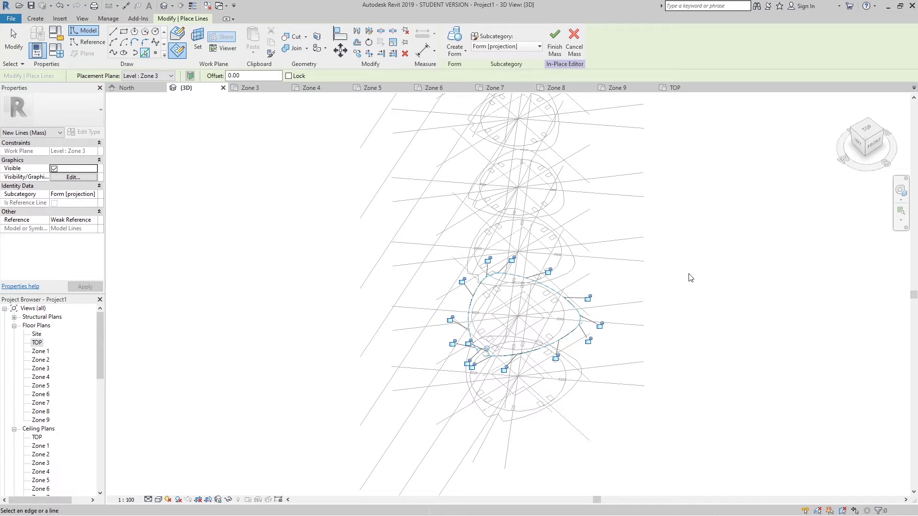
pyautogui.press('Escape')
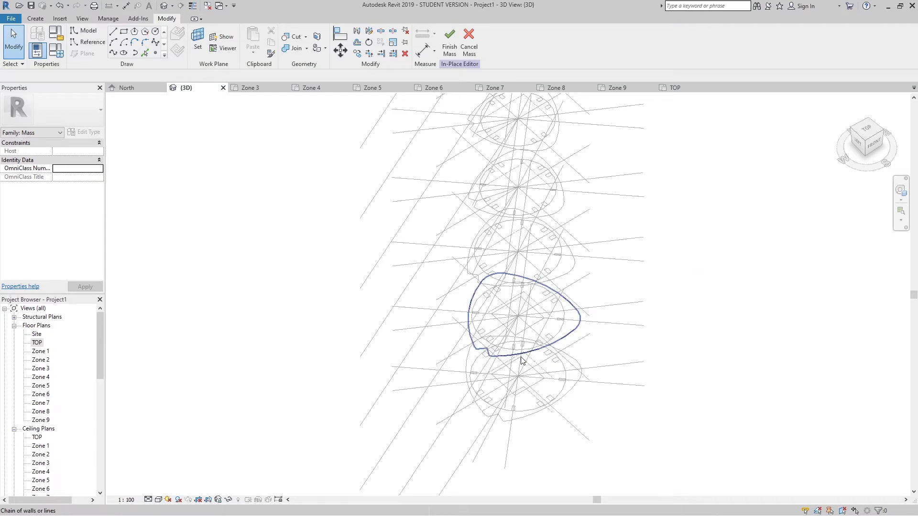
pyautogui.moveTo(709, 245); pyautogui.dragTo(417, 448)
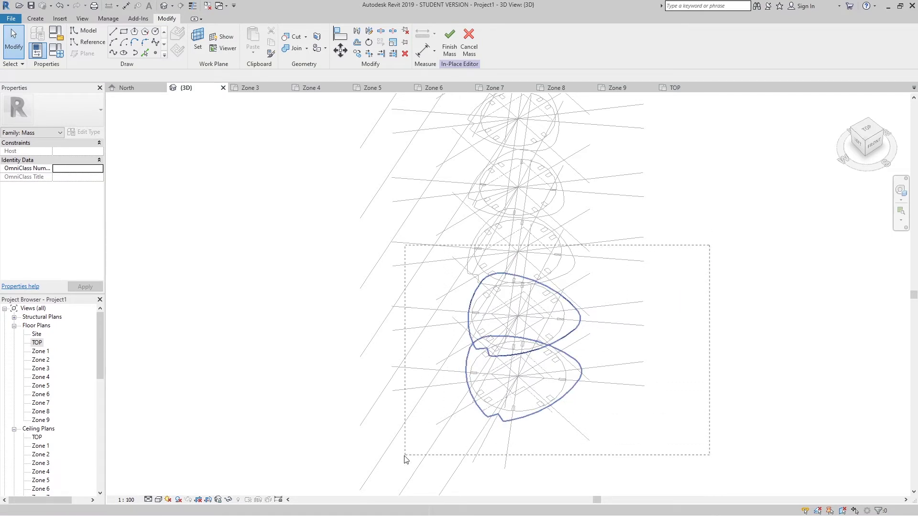
pyautogui.moveTo(417, 452); pyautogui.dragTo(354, 467)
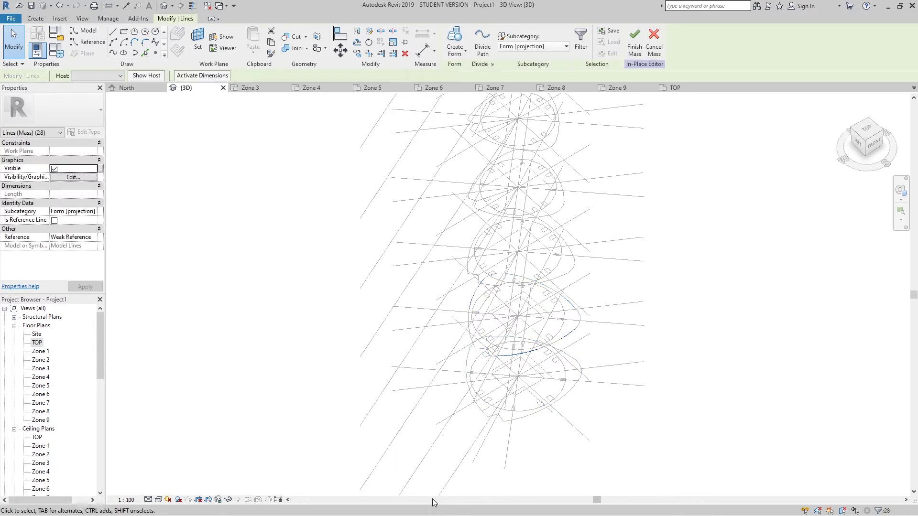
# Step: Create a solid form between the two outline loops and finish Mass 1
pyautogui.click(455, 38)
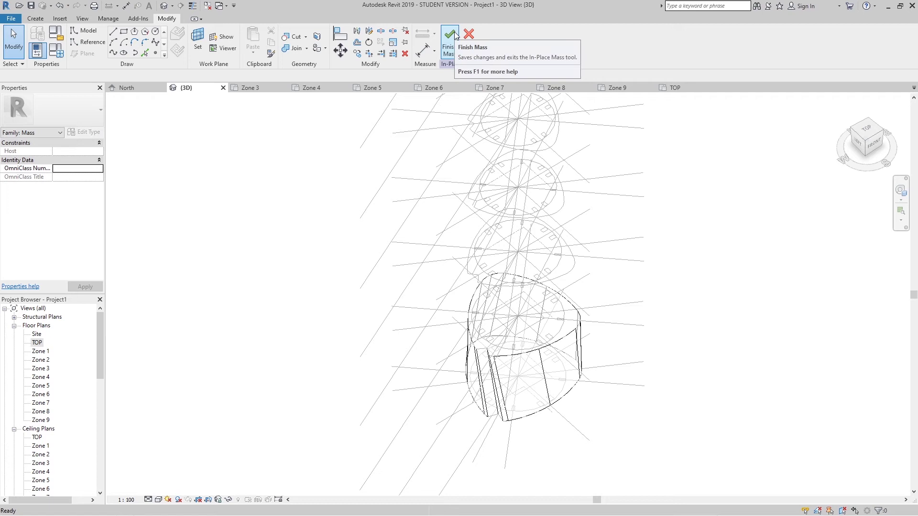
pyautogui.moveTo(535, 368)
pyautogui.keyDown('shift'); pyautogui.mouseDown(button='middle')
pyautogui.moveTo(548, 372)
pyautogui.moveTo(573, 293)
pyautogui.moveTo(463, 342)
pyautogui.moveTo(390, 254)
pyautogui.mouseUp(button='middle'); pyautogui.keyUp('shift')
pyautogui.moveTo(565, 388)
pyautogui.keyDown('shift'); pyautogui.mouseDown(button='middle')
pyautogui.moveTo(521, 369)
pyautogui.moveTo(650, 420)
pyautogui.moveTo(743, 430)
pyautogui.moveTo(713, 440)
pyautogui.moveTo(334, 433)
pyautogui.mouseUp(button='middle'); pyautogui.keyUp('shift')
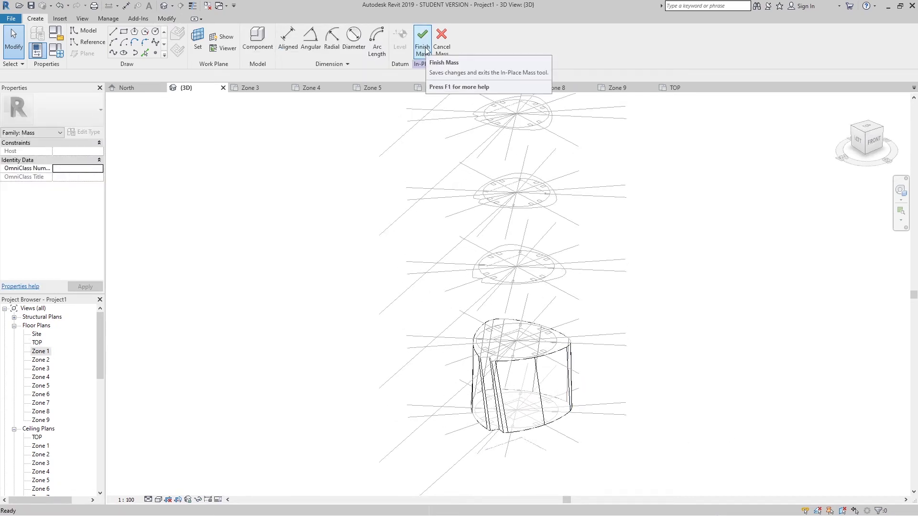
pyautogui.click(422, 44)
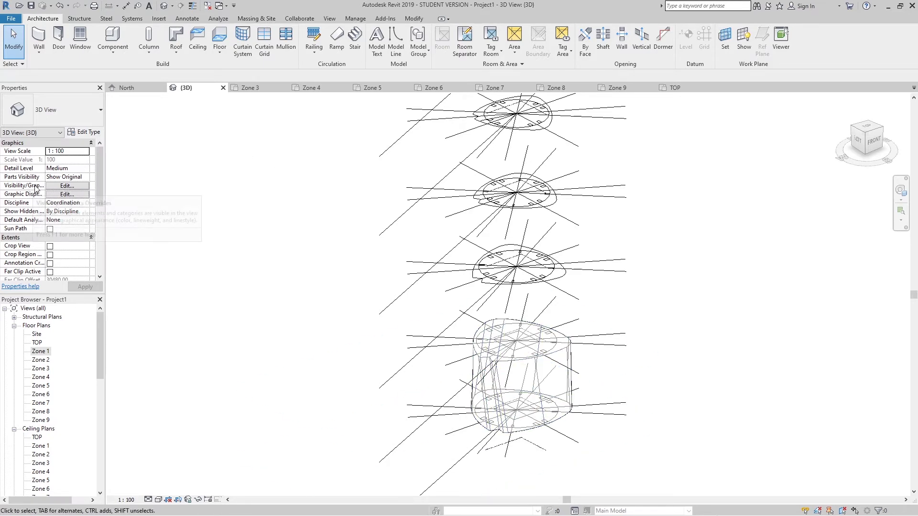
# Step: Turn on the Mass model category in the 3D view's Visibility/Graphics settings
pyautogui.click(56, 188)
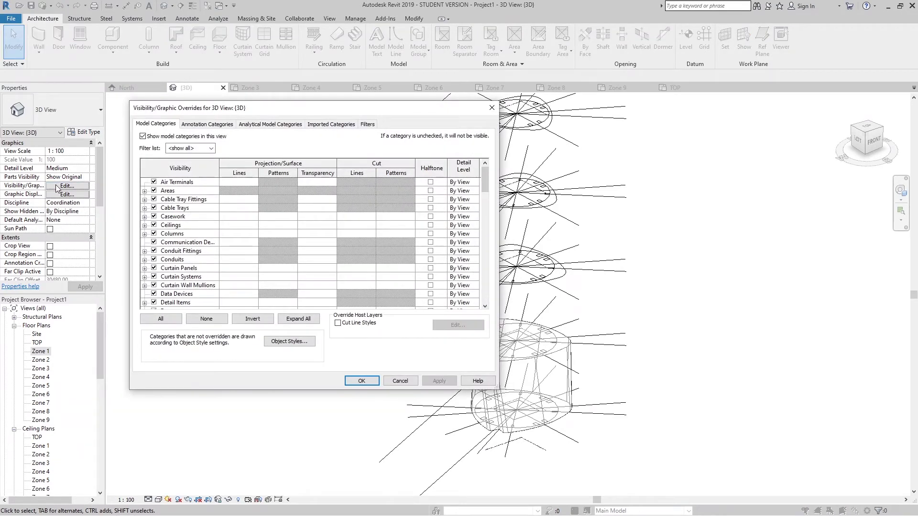
pyautogui.scroll(-2, 169, 271)
pyautogui.scroll(-3, 170, 271)
pyautogui.scroll(-2, 171, 272)
pyautogui.scroll(-3, 173, 274)
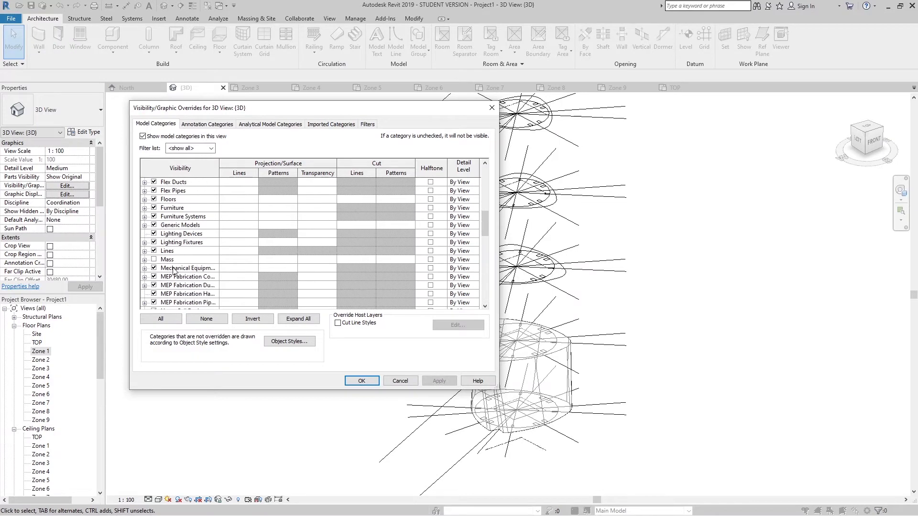
pyautogui.scroll(-2, 175, 276)
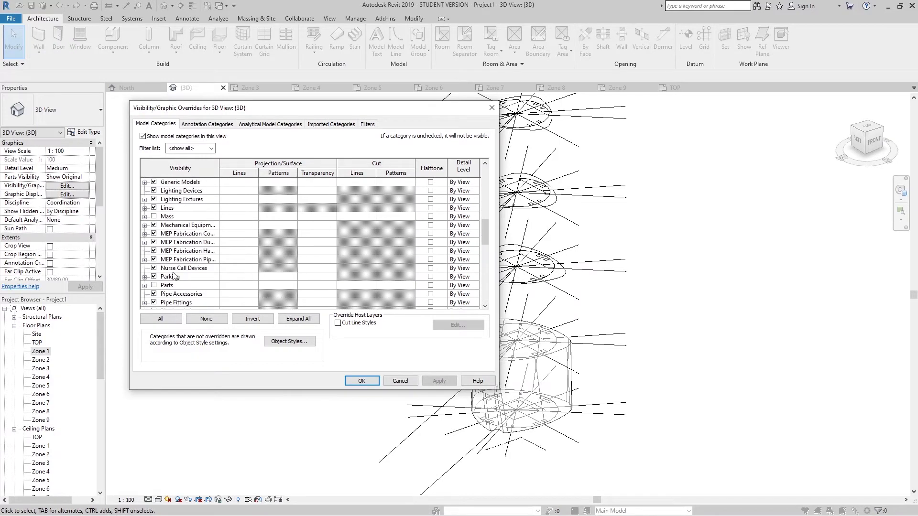
pyautogui.click(154, 217)
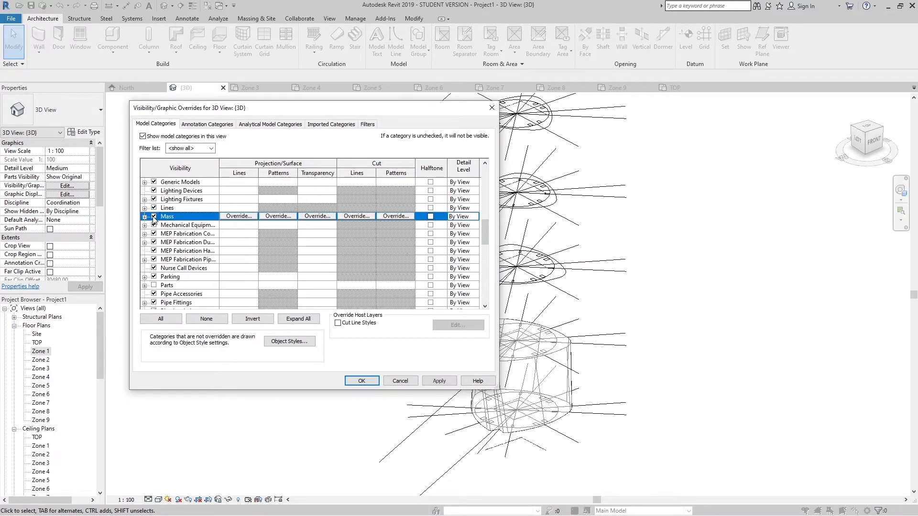
pyautogui.click(439, 381)
pyautogui.click(369, 384)
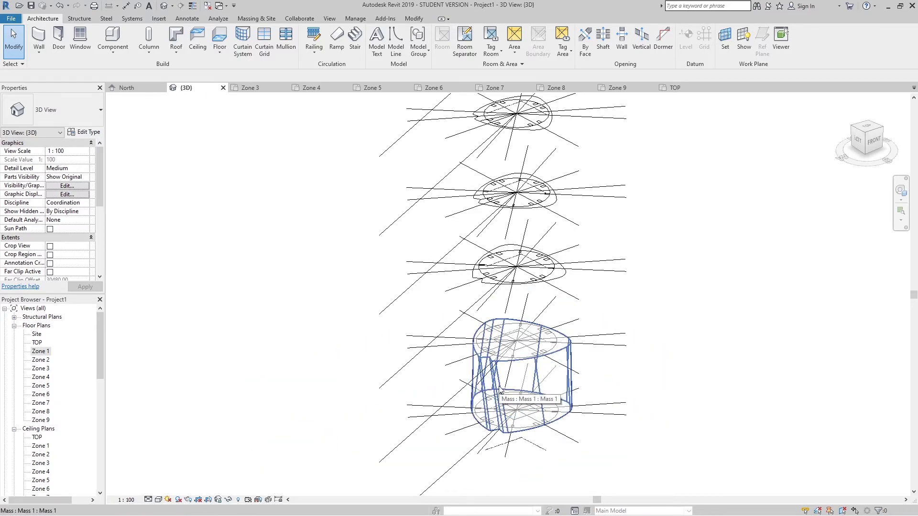
pyautogui.moveTo(557, 322); pyautogui.dragTo(541, 333, button='middle')
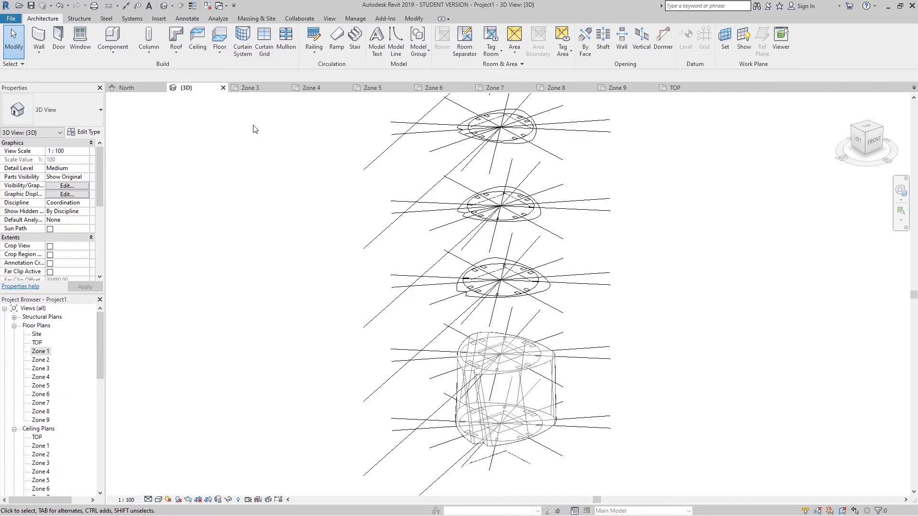
# Step: Start a new in-place mass, then zoom out over the tower
pyautogui.click(255, 20)
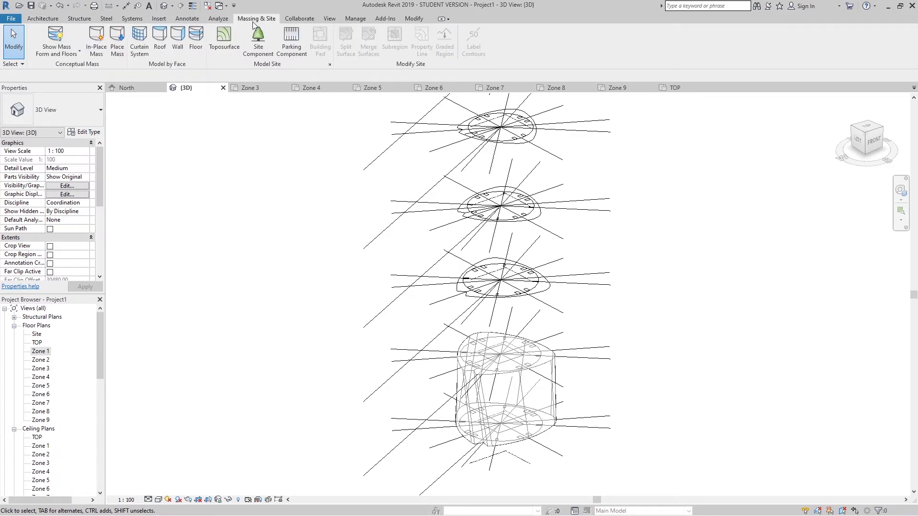
pyautogui.click(96, 41)
pyautogui.click(471, 294)
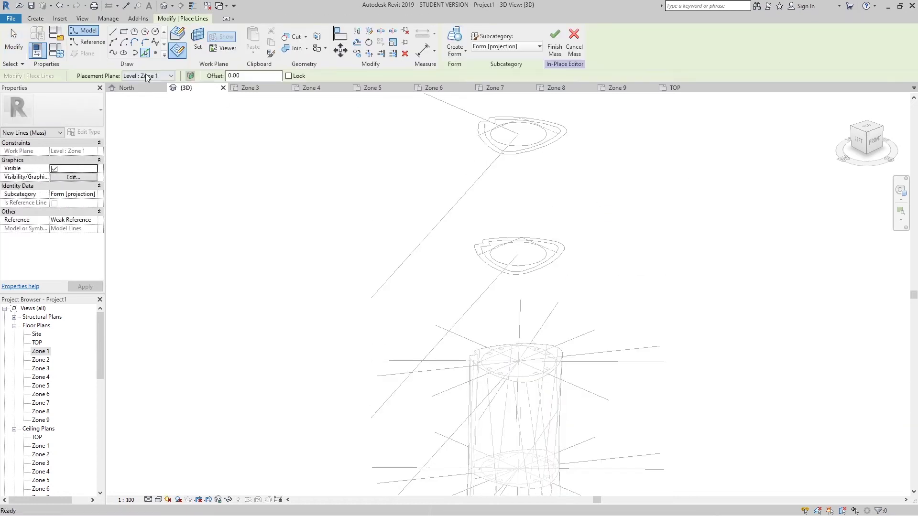
pyautogui.scroll(-5, 637, 231)
pyautogui.scroll(-3, 637, 292)
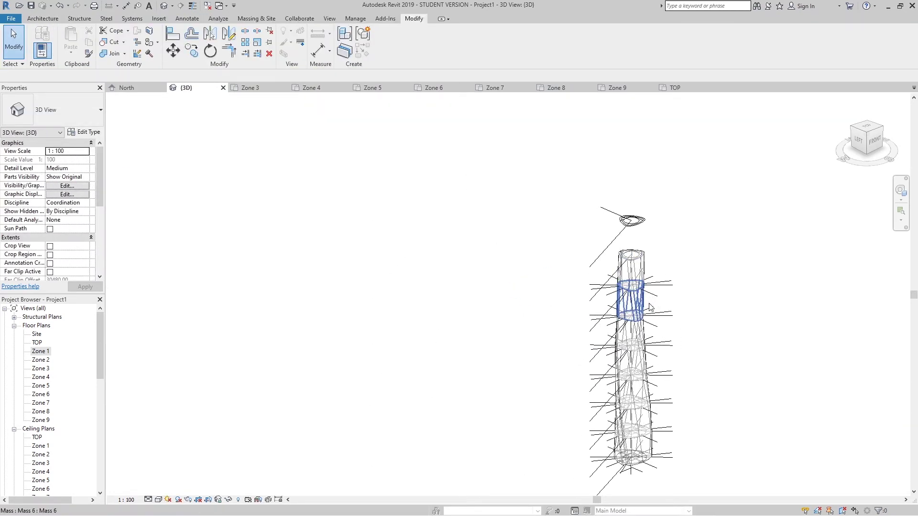
# Step: Orbit the view to an oblique angle above the whole tower
pyautogui.scroll(4, 636, 438)
pyautogui.moveTo(635, 437)
pyautogui.keyDown('shift'); pyautogui.mouseDown(button='middle')
pyautogui.moveTo(730, 436)
pyautogui.moveTo(732, 400)
pyautogui.moveTo(688, 353)
pyautogui.moveTo(755, 334)
pyautogui.mouseUp(button='middle'); pyautogui.keyUp('shift')
pyautogui.scroll(-4, 650, 443)
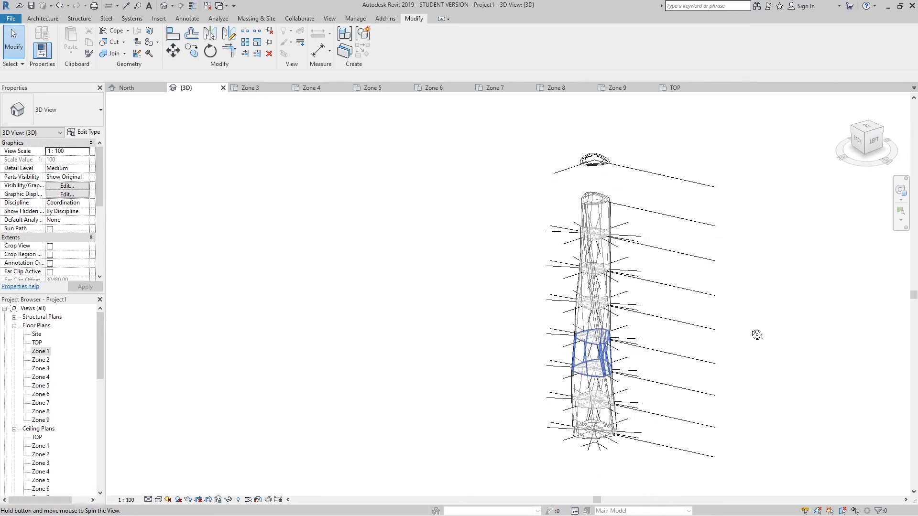
pyautogui.scroll(3, 724, 344)
pyautogui.moveTo(683, 345)
pyautogui.keyDown('shift'); pyautogui.mouseDown(button='middle')
pyautogui.moveTo(676, 348)
pyautogui.moveTo(656, 311)
pyautogui.moveTo(721, 282)
pyautogui.moveTo(611, 338)
pyautogui.moveTo(668, 332)
pyautogui.moveTo(659, 337)
pyautogui.moveTo(817, 379)
pyautogui.mouseUp(button='middle'); pyautogui.keyUp('shift')
pyautogui.scroll(2, 676, 349)
pyautogui.moveTo(755, 373)
pyautogui.keyDown('shift'); pyautogui.mouseDown(button='middle')
pyautogui.moveTo(662, 385)
pyautogui.moveTo(722, 403)
pyautogui.moveTo(684, 325)
pyautogui.moveTo(695, 289)
pyautogui.moveTo(650, 298)
pyautogui.moveTo(521, 296)
pyautogui.moveTo(506, 234)
pyautogui.moveTo(553, 320)
pyautogui.moveTo(531, 302)
pyautogui.mouseUp(button='middle'); pyautogui.keyUp('shift')
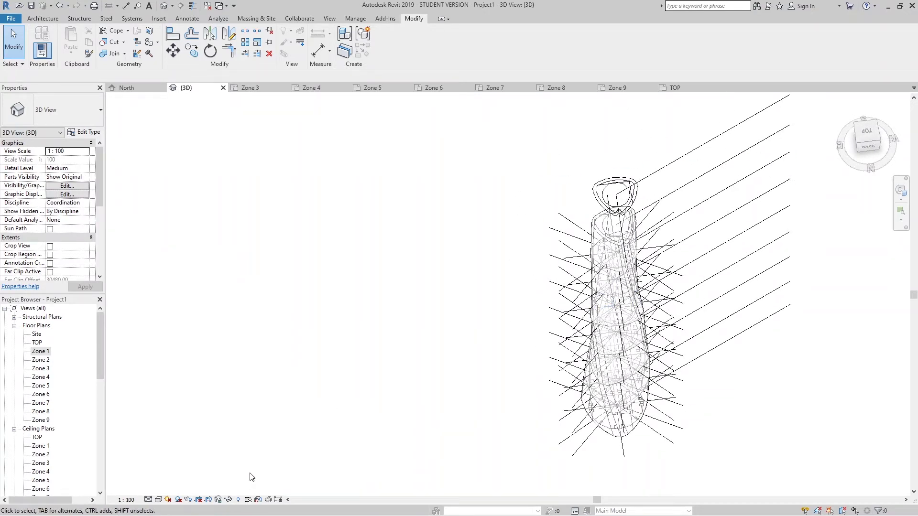
# Step: Hide all imported level DWGs in the 3D view's Visibility/Graphics settings
pyautogui.click(60, 187)
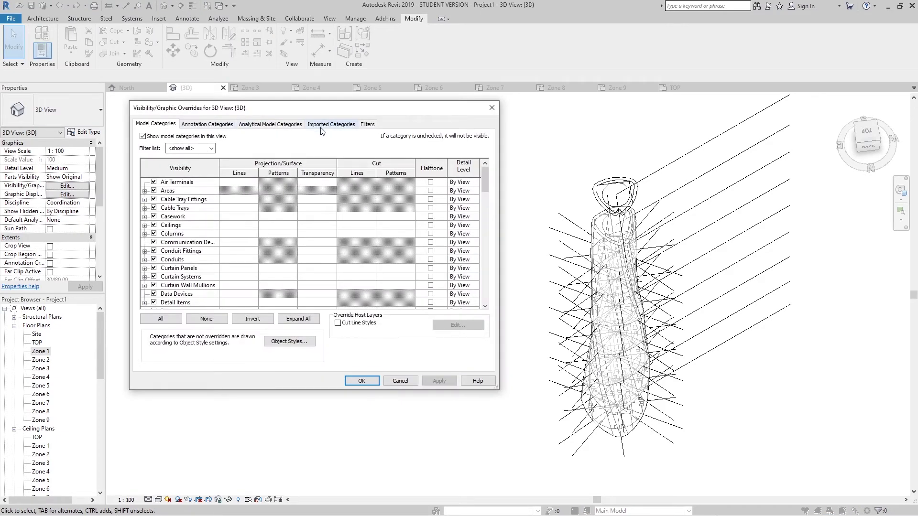
pyautogui.click(320, 128)
pyautogui.click(154, 176)
pyautogui.click(154, 193)
pyautogui.click(154, 211)
pyautogui.click(154, 219)
pyautogui.click(154, 236)
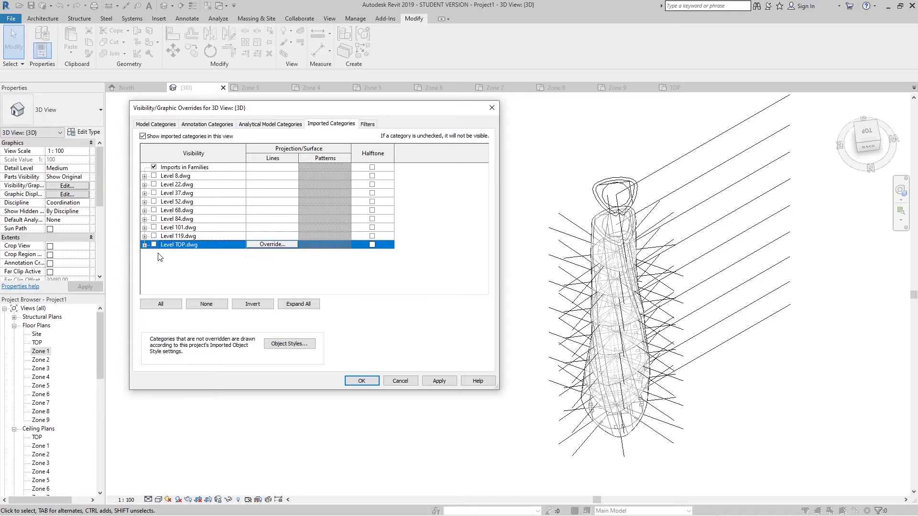
pyautogui.click(438, 380)
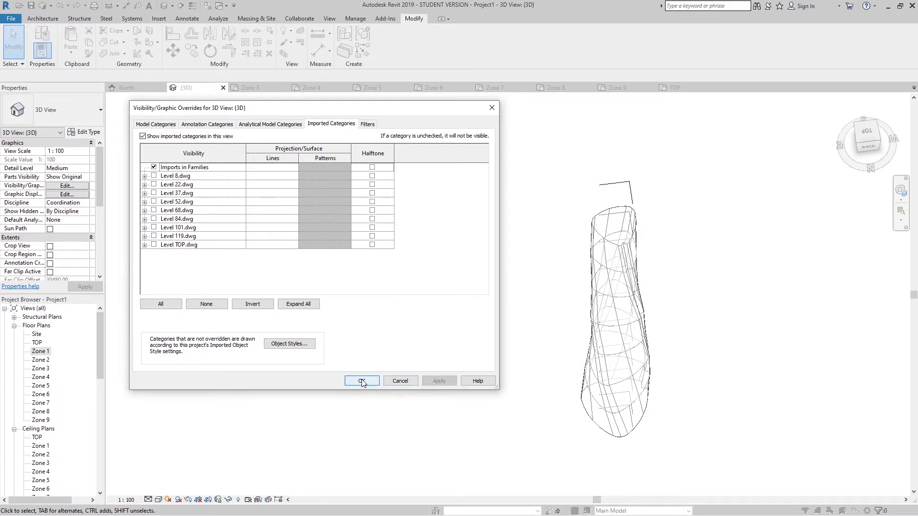
# Step: Hide the Levels annotation category and apply the visibility changes
pyautogui.click(182, 125)
pyautogui.scroll(-2, 200, 225)
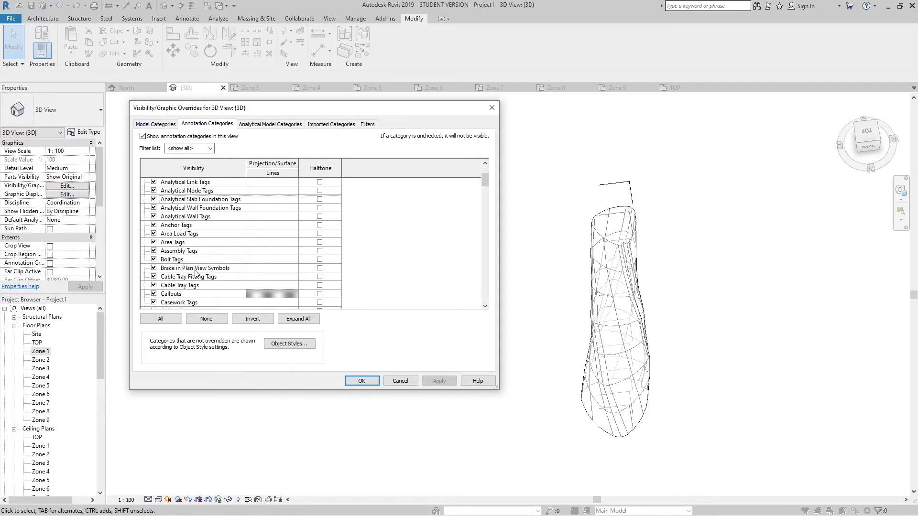
pyautogui.scroll(-3, 195, 273)
pyautogui.scroll(-5, 195, 277)
pyautogui.scroll(-3, 195, 282)
pyautogui.scroll(-5, 195, 290)
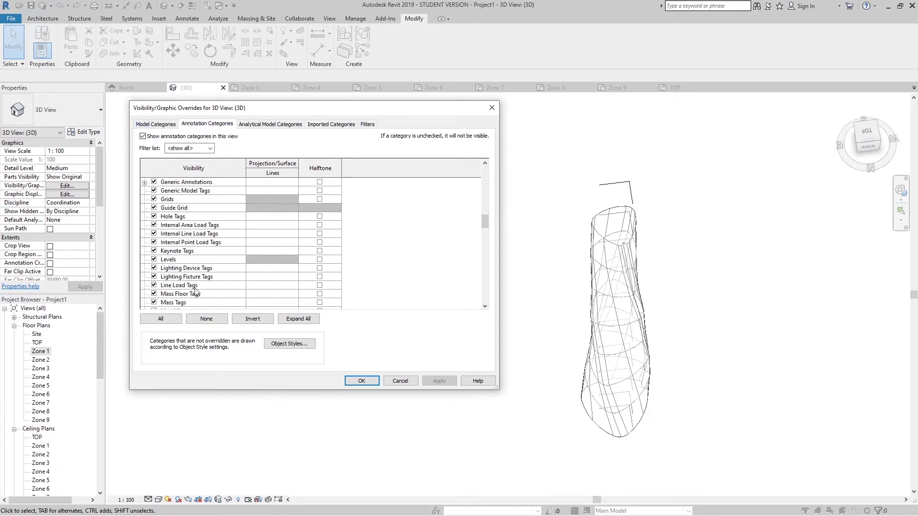
pyautogui.scroll(-1, 194, 290)
pyautogui.click(153, 251)
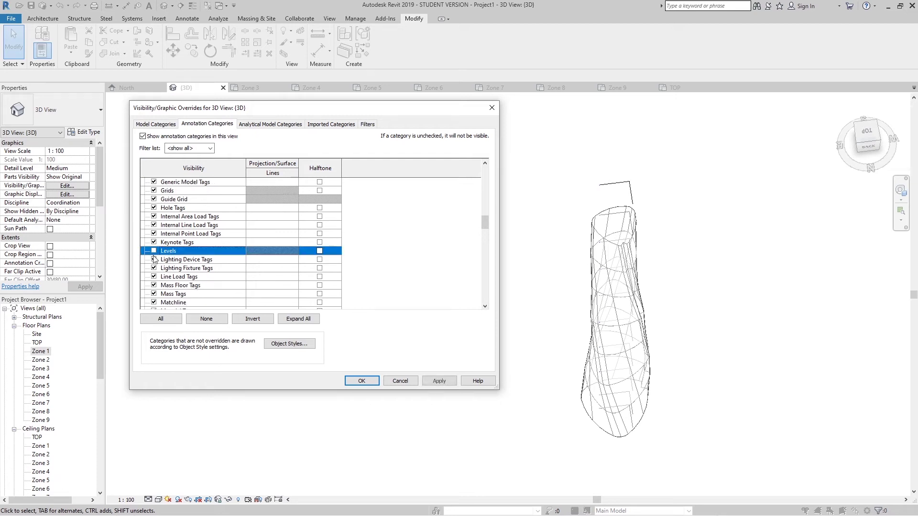
pyautogui.click(429, 381)
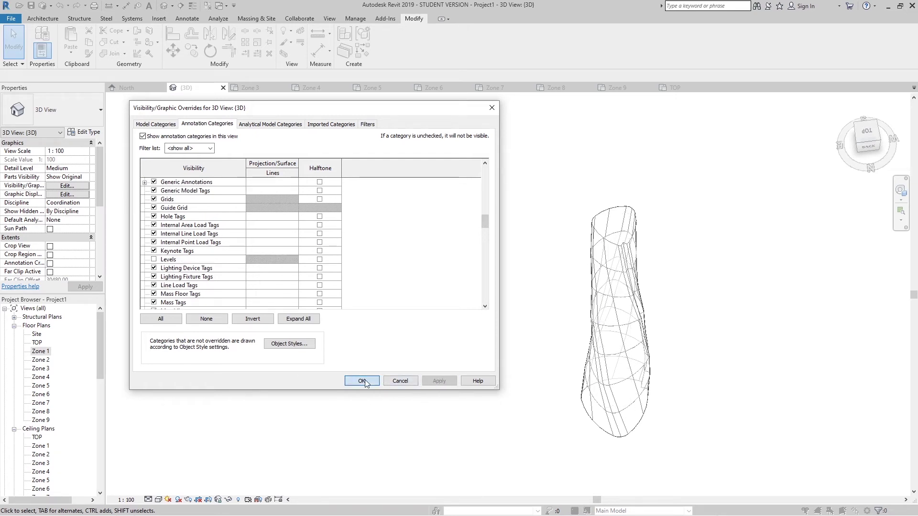
pyautogui.click(362, 380)
# Step: Orbit and zoom to inspect the bare twisted tower from the side
pyautogui.keyDown('shift'); pyautogui.moveTo(619, 377); pyautogui.dragTo(636, 368, button='middle'); pyautogui.keyUp('shift')
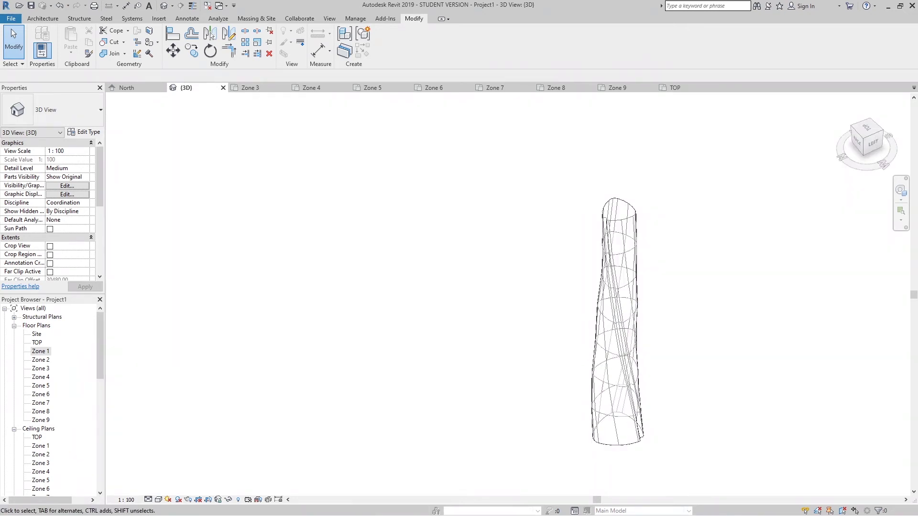
pyautogui.scroll(1, 690, 369)
pyautogui.scroll(1, 586, 348)
pyautogui.scroll(1, 613, 375)
pyautogui.moveTo(613, 375)
pyautogui.keyDown('shift'); pyautogui.mouseDown(button='middle')
pyautogui.moveTo(631, 422)
pyautogui.moveTo(624, 397)
pyautogui.mouseUp(button='middle'); pyautogui.keyUp('shift')
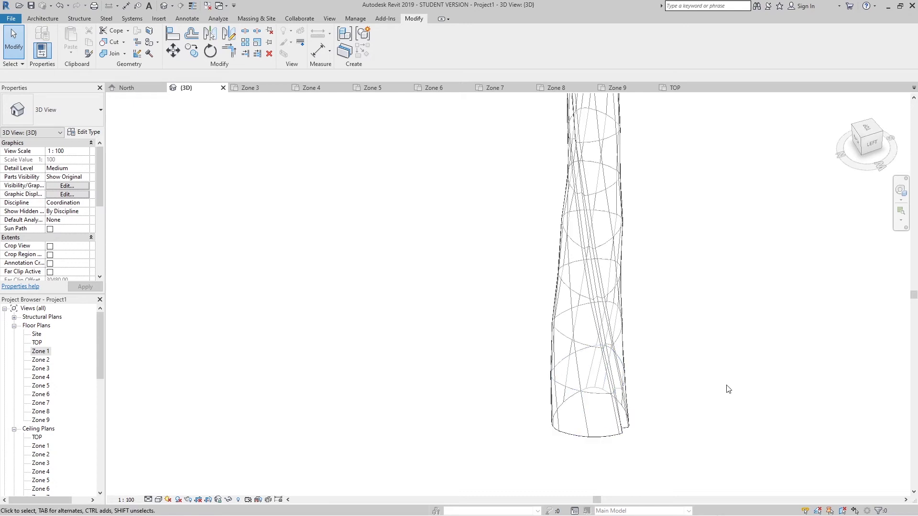
pyautogui.moveTo(728, 389)
pyautogui.keyDown('shift'); pyautogui.mouseDown(button='middle')
pyautogui.moveTo(659, 389)
pyautogui.moveTo(691, 422)
pyautogui.moveTo(655, 414)
pyautogui.mouseUp(button='middle'); pyautogui.keyUp('shift')
pyautogui.scroll(-2, 645, 402)
pyautogui.scroll(-1, 660, 382)
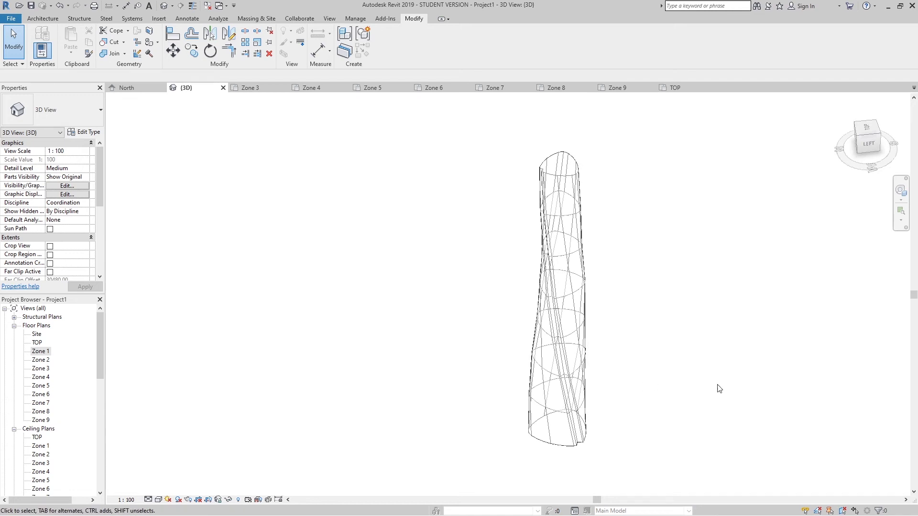
# Step: Create a curtain system by face on the lower tower faces and the bottom cap
pyautogui.click(256, 19)
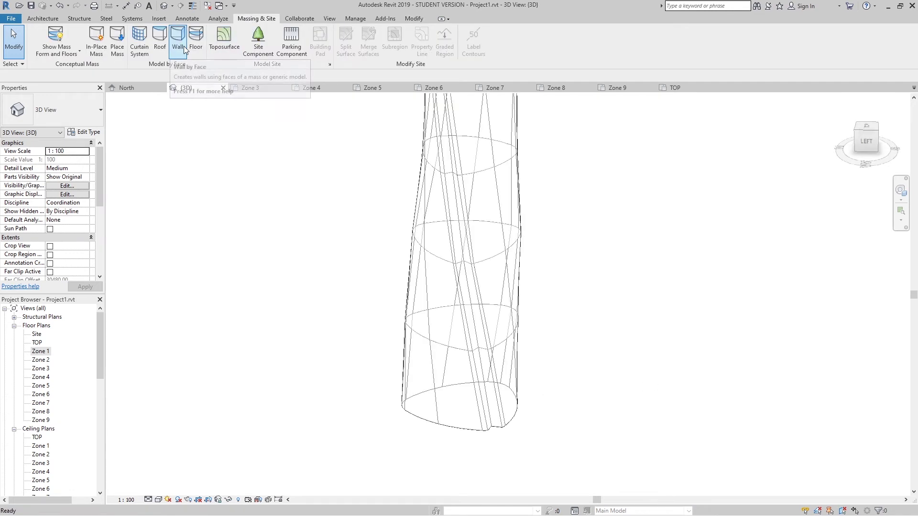
pyautogui.click(149, 53)
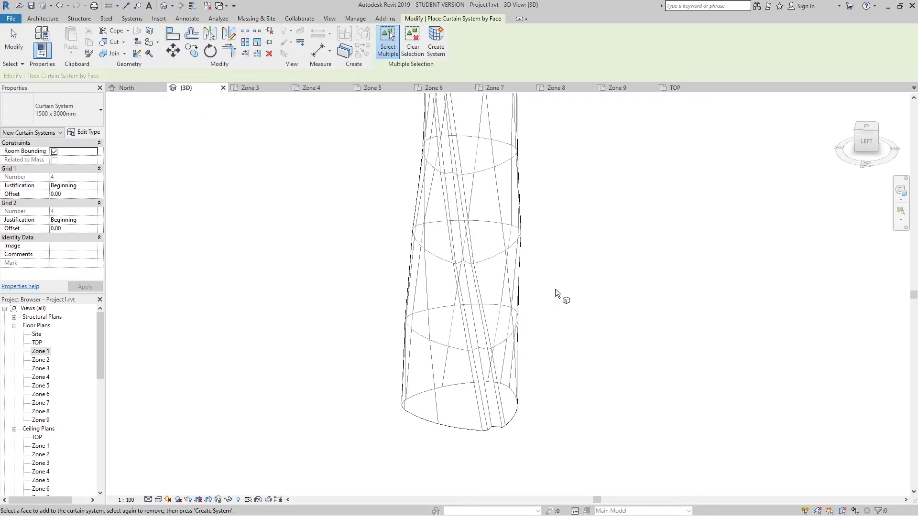
pyautogui.moveTo(561, 285); pyautogui.dragTo(344, 453)
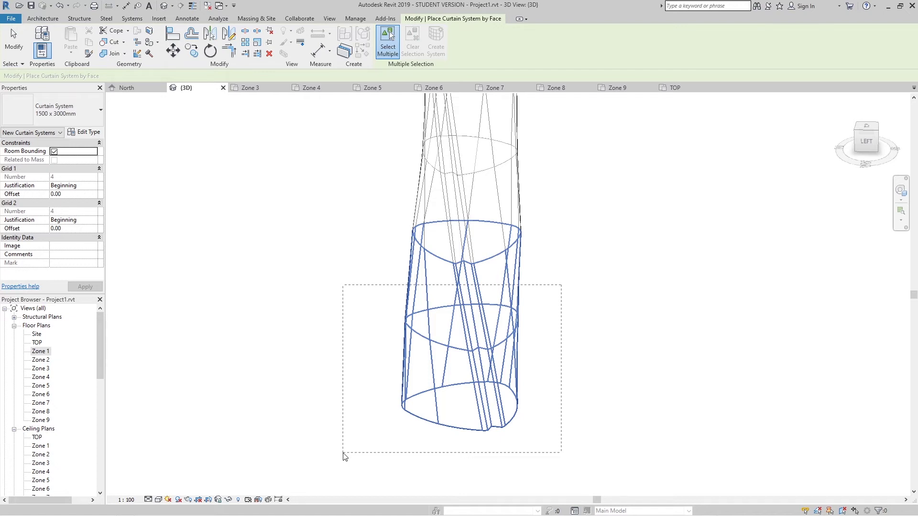
pyautogui.moveTo(343, 453); pyautogui.dragTo(343, 452)
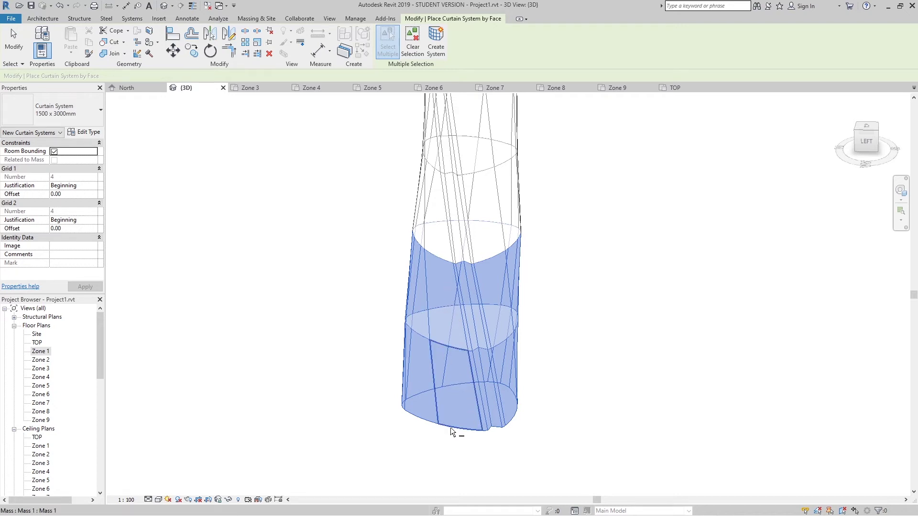
pyautogui.press('Tab')
pyautogui.click(440, 53)
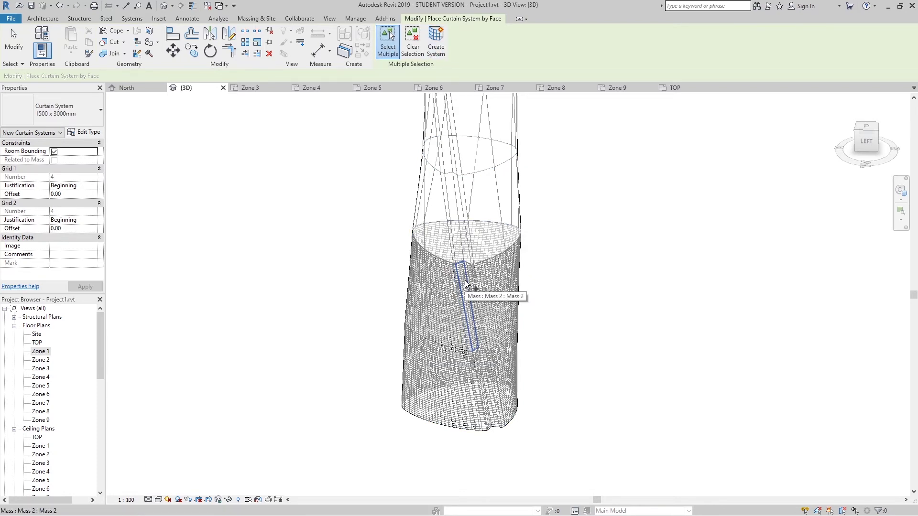
# Step: Open the type properties of the 1500 x 3000mm curtain system
pyautogui.scroll(2, 466, 283)
pyautogui.scroll(3, 467, 283)
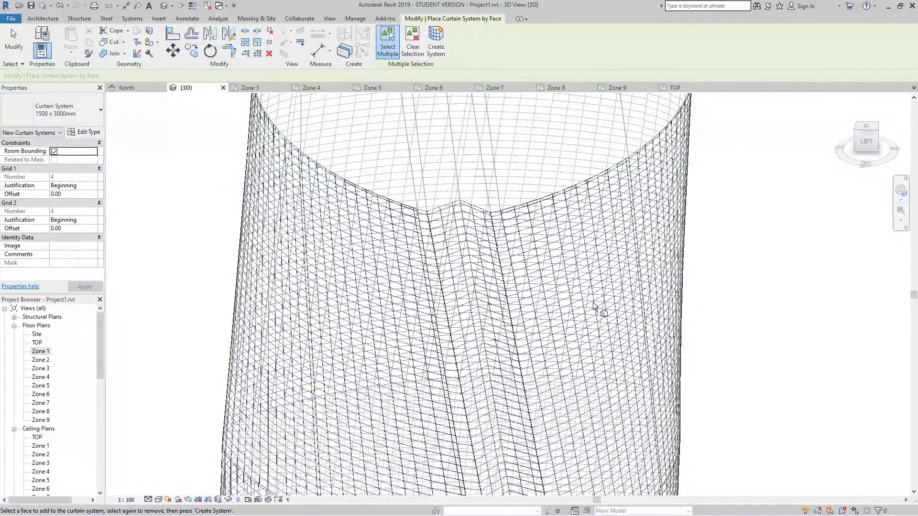
pyautogui.scroll(-3, 596, 285)
pyautogui.scroll(-2, 568, 240)
pyautogui.scroll(-1, 592, 229)
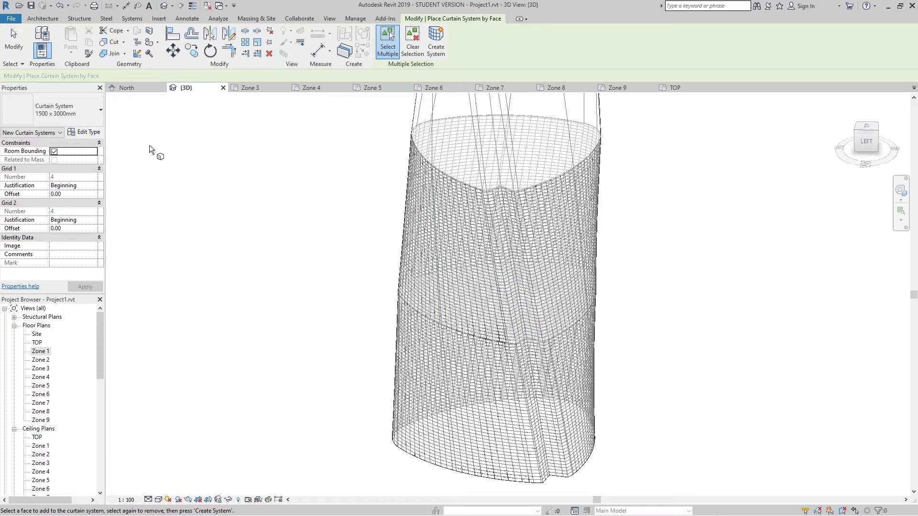
pyautogui.click(91, 115)
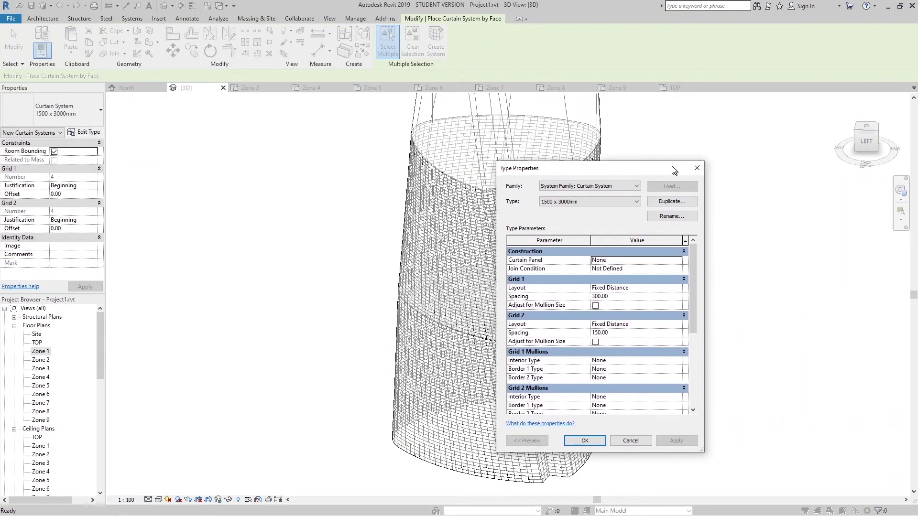
# Step: Set the curtain system's Grid 1 spacing to 500 and Grid 2 spacing to 350
pyautogui.click(591, 289)
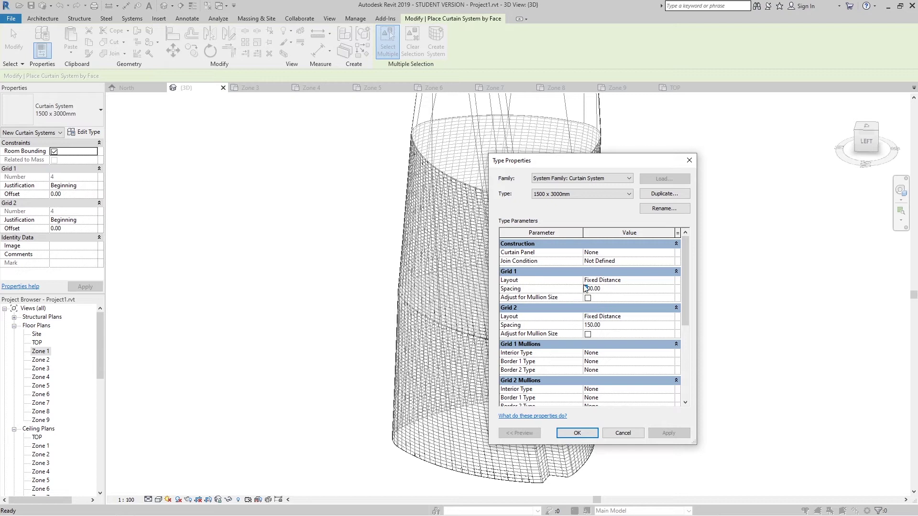
pyautogui.click(585, 288)
pyautogui.press('BackSpace')
pyautogui.write('5')
pyautogui.click(588, 326)
pyautogui.write('3')
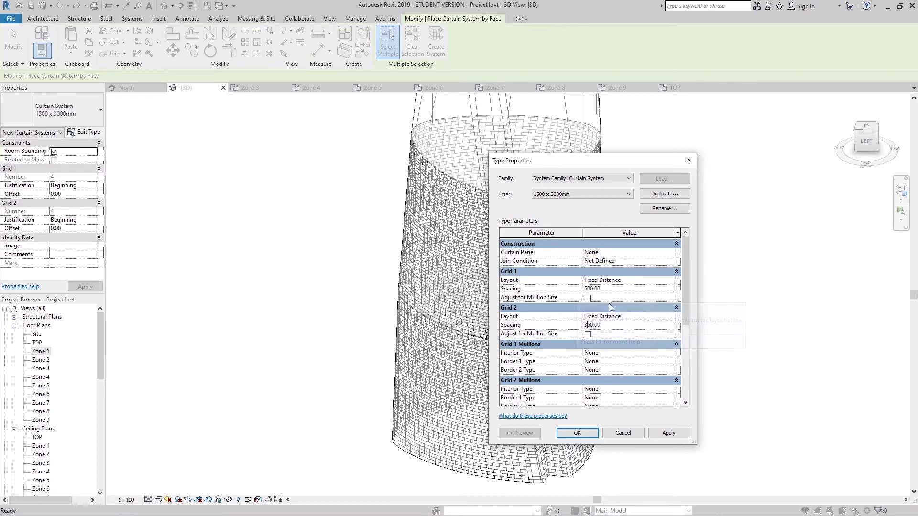
pyautogui.click(589, 433)
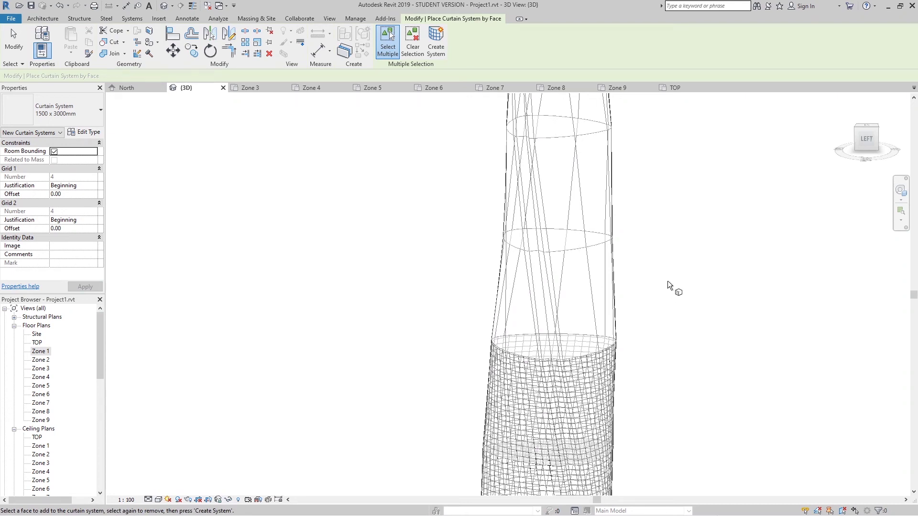
# Step: Pick the twisted tower face and create the curtain system on it
pyautogui.moveTo(725, 283); pyautogui.dragTo(396, 297)
pyautogui.click(436, 46)
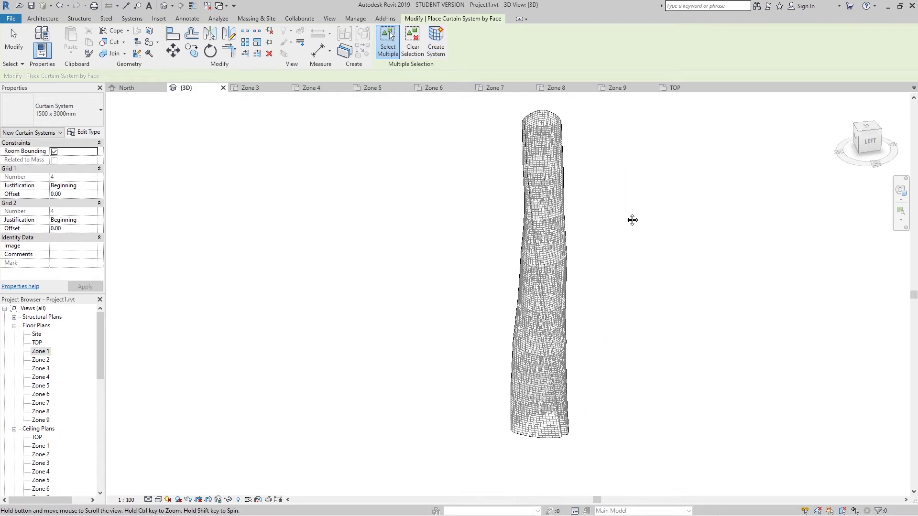
pyautogui.keyDown('shift'); pyautogui.moveTo(611, 203); pyautogui.dragTo(613, 235, button='middle'); pyautogui.keyUp('shift')
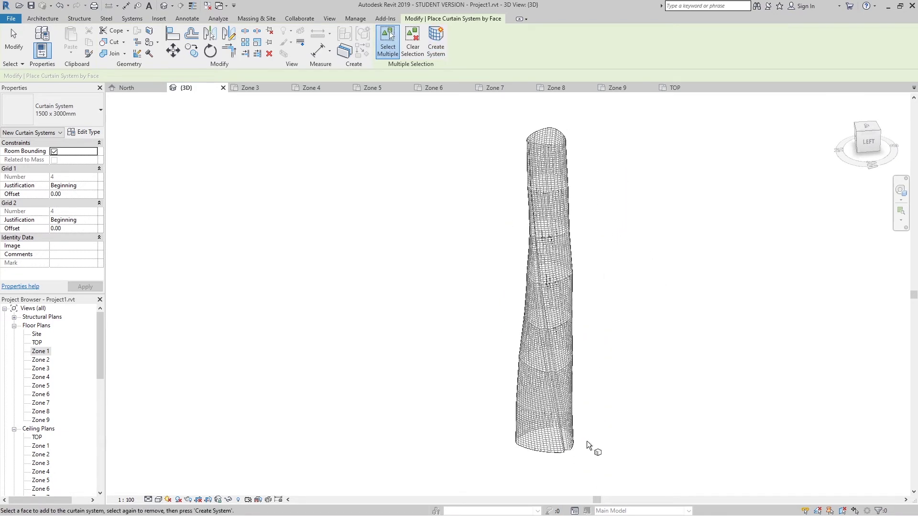
# Step: End curtain-system placement and switch the view's visual style to Shaded
pyautogui.scroll(3, 569, 458)
pyautogui.moveTo(568, 461)
pyautogui.mouseDown(button='middle')
pyautogui.moveTo(641, 235)
pyautogui.moveTo(640, 288)
pyautogui.moveTo(632, 310)
pyautogui.moveTo(633, 230)
pyautogui.mouseUp(button='middle')
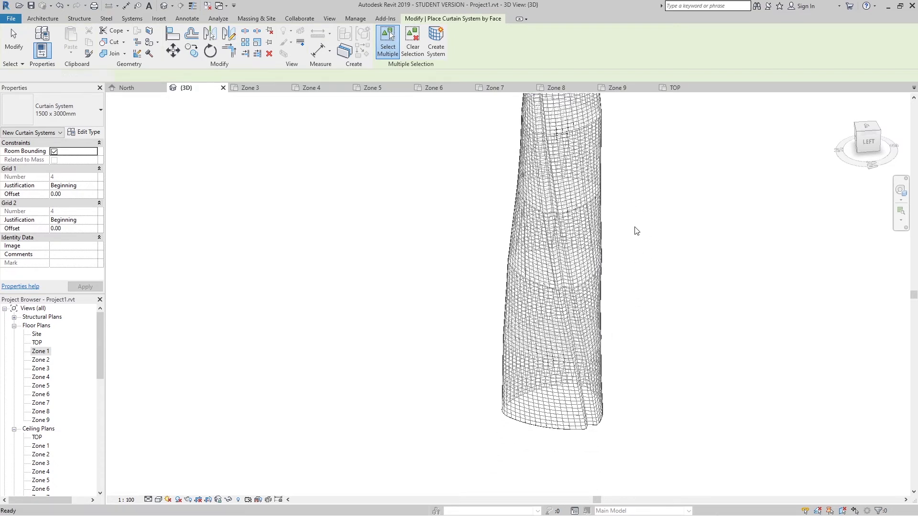
pyautogui.press('Escape')
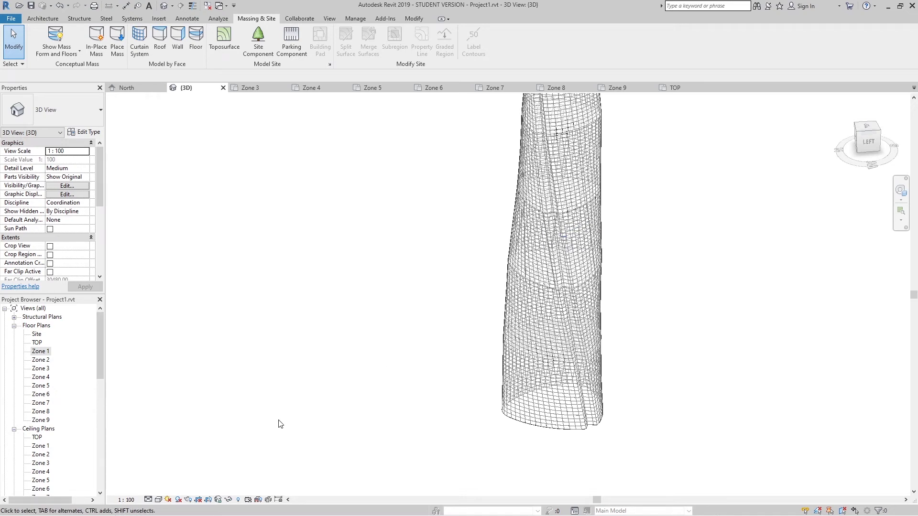
pyautogui.click(158, 500)
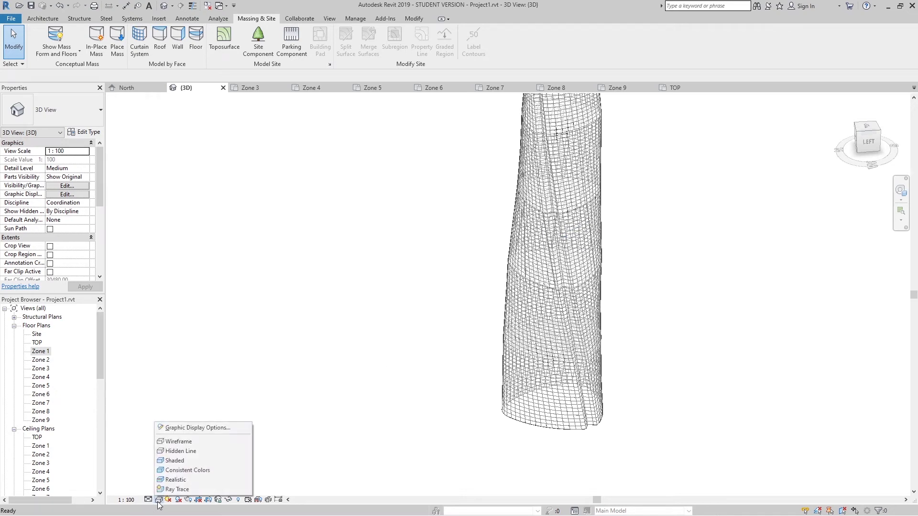
pyautogui.click(177, 461)
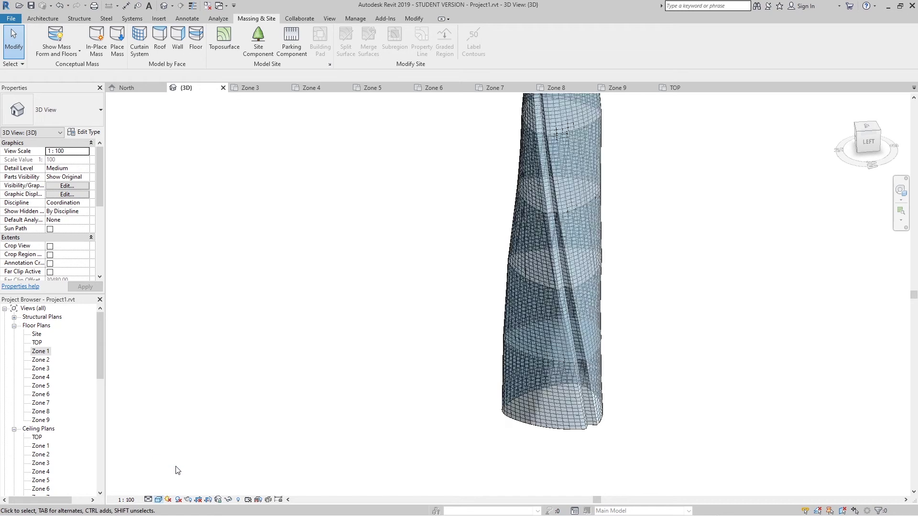
# Step: Orbit to a near-level side view of the whole shaded tower
pyautogui.moveTo(555, 364)
pyautogui.keyDown('shift'); pyautogui.mouseDown(button='middle')
pyautogui.moveTo(621, 325)
pyautogui.moveTo(635, 275)
pyautogui.moveTo(672, 236)
pyautogui.moveTo(664, 190)
pyautogui.moveTo(598, 153)
pyautogui.moveTo(610, 191)
pyautogui.mouseUp(button='middle'); pyautogui.keyUp('shift')
pyautogui.scroll(-2, 615, 234)
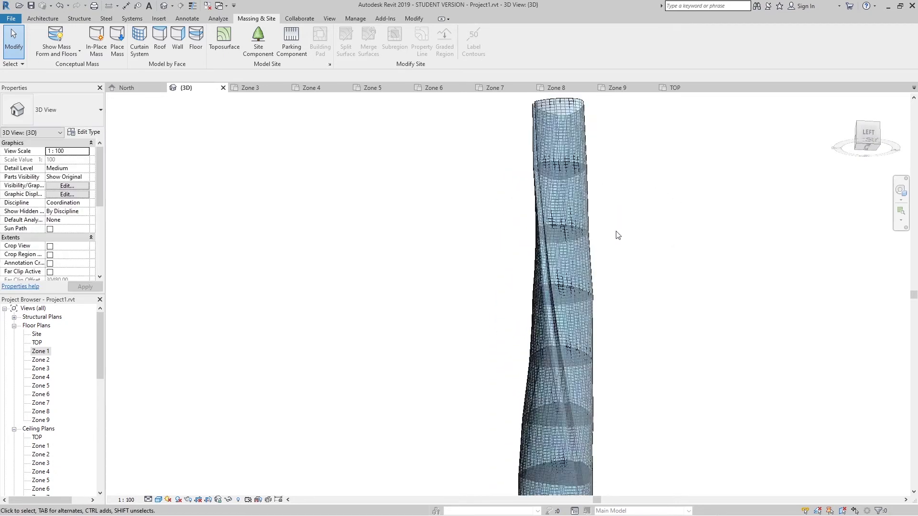
pyautogui.scroll(-3, 622, 287)
pyautogui.moveTo(631, 349)
pyautogui.keyDown('shift'); pyautogui.mouseDown(button='middle')
pyautogui.moveTo(668, 421)
pyautogui.moveTo(659, 387)
pyautogui.moveTo(595, 350)
pyautogui.mouseUp(button='middle'); pyautogui.keyUp('shift')
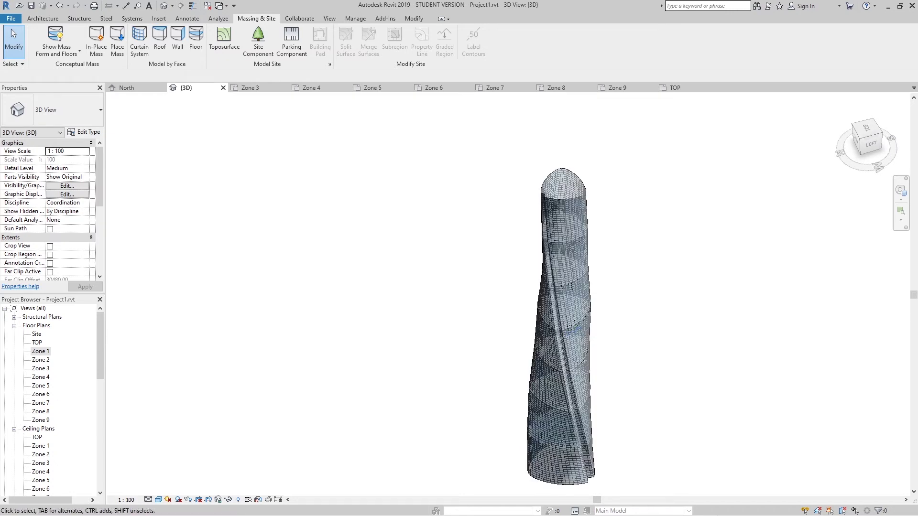
pyautogui.keyDown('shift'); pyautogui.moveTo(594, 350); pyautogui.dragTo(593, 335, button='middle'); pyautogui.keyUp('shift')
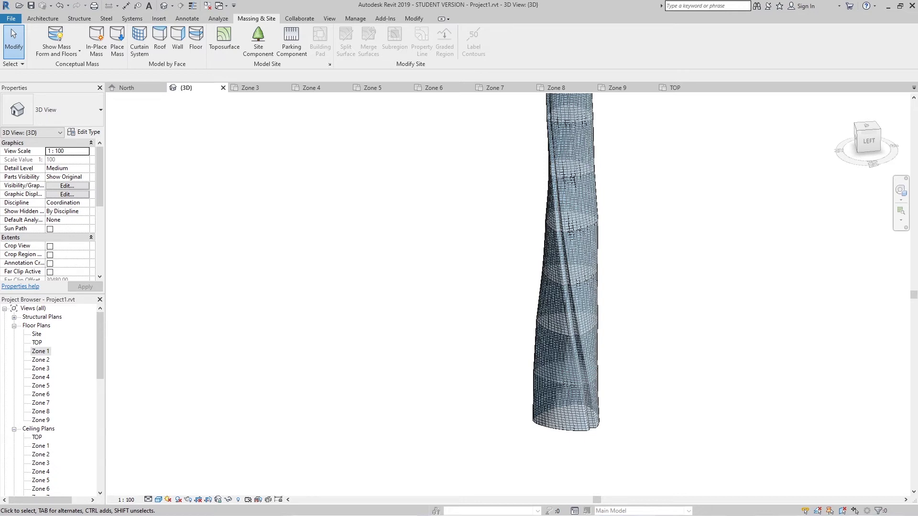
pyautogui.hotkey('alt', 'Tab')
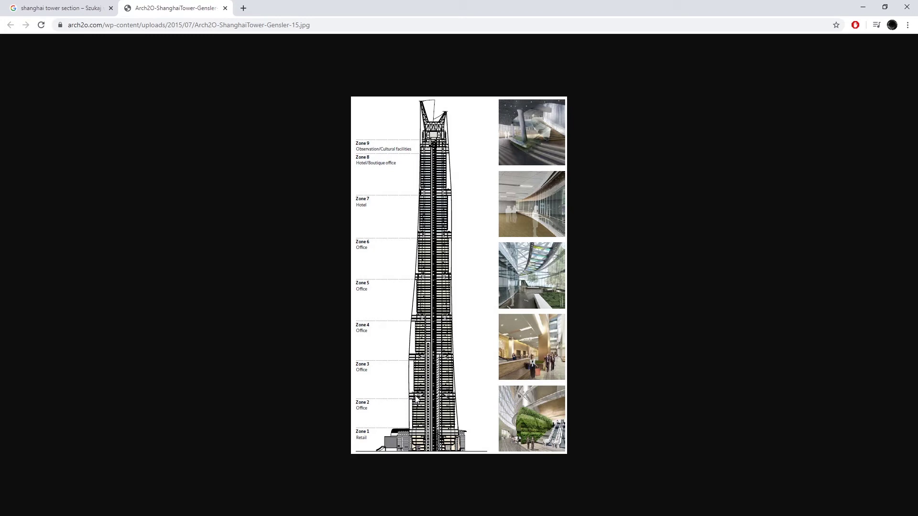
pyautogui.click(861, 10)
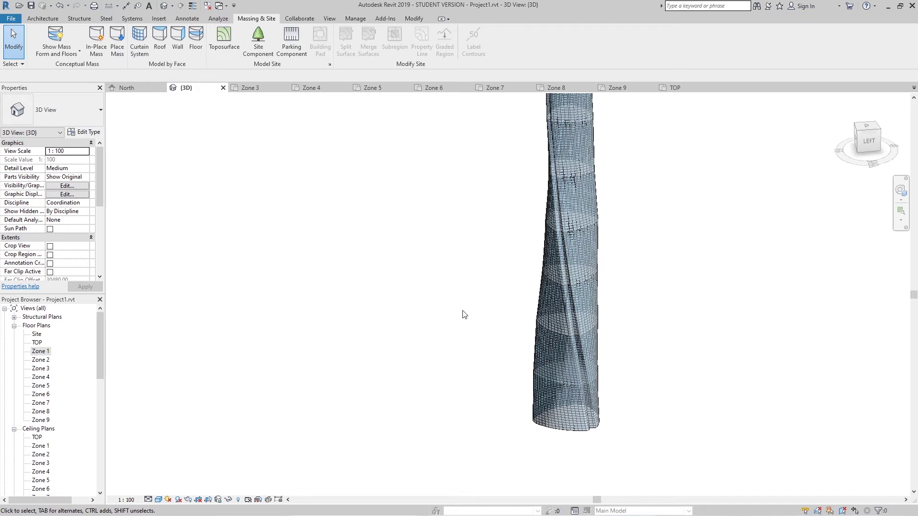
# Step: Show the tower's North elevation zoomed in, then bring up the Shanghai Tower Excel workbook
pyautogui.click(132, 91)
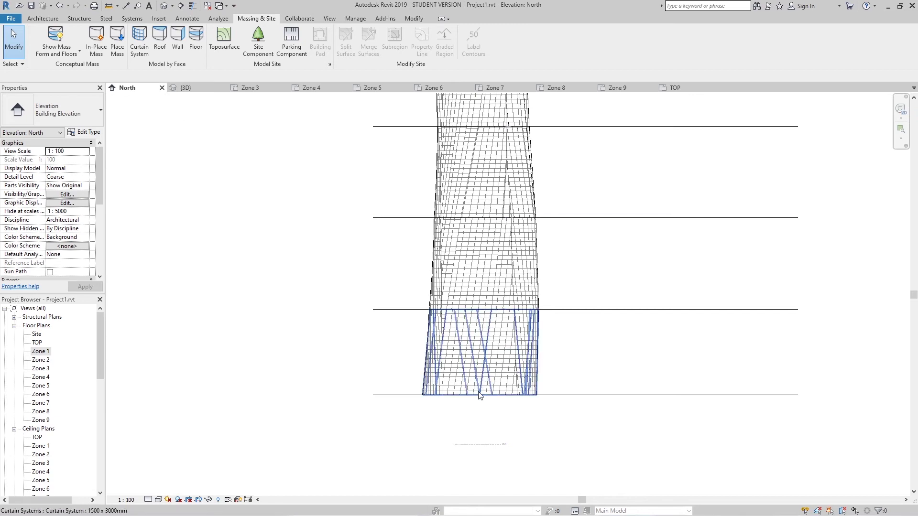
pyautogui.scroll(2, 481, 373)
pyautogui.scroll(2, 480, 373)
pyautogui.scroll(2, 480, 372)
pyautogui.moveTo(446, 374)
pyautogui.mouseDown(button='middle')
pyautogui.moveTo(506, 383)
pyautogui.moveTo(511, 490)
pyautogui.mouseUp(button='middle')
pyautogui.scroll(-2, 635, 308)
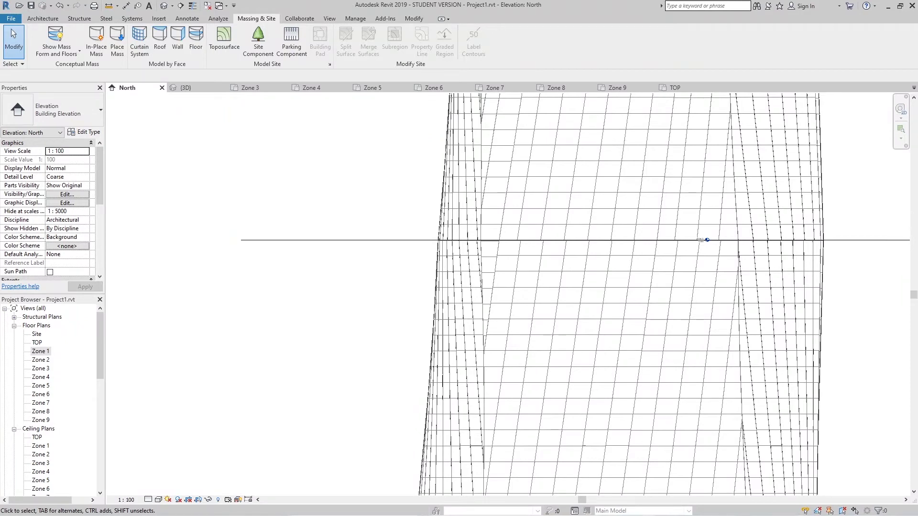
pyautogui.hotkey('alt', 'Tab')
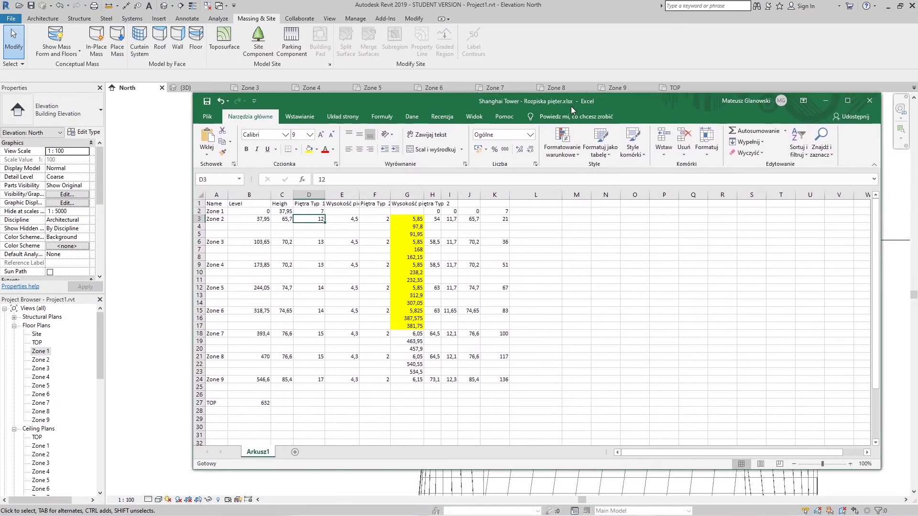
# Step: Maximize the spreadsheet, auto-fit columns C through G and widen column H
pyautogui.moveTo(571, 106); pyautogui.dragTo(545, 1)
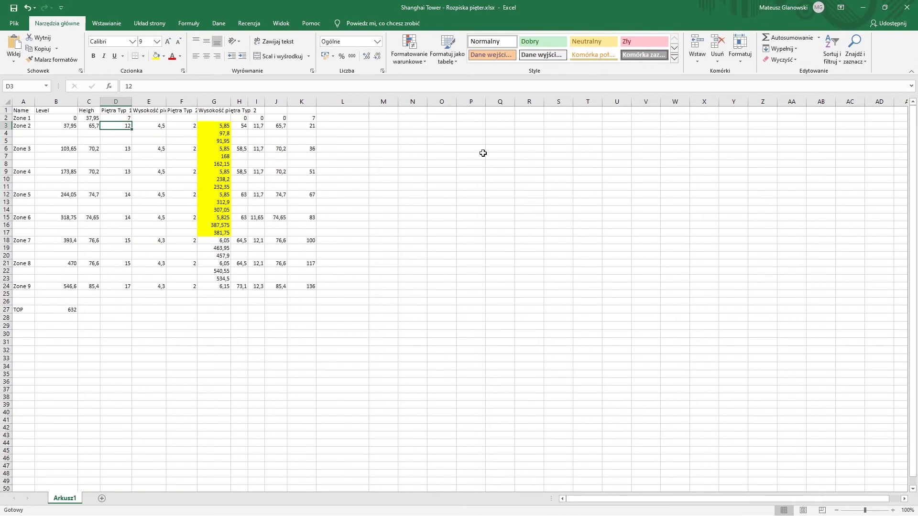
pyautogui.doubleClick(101, 104)
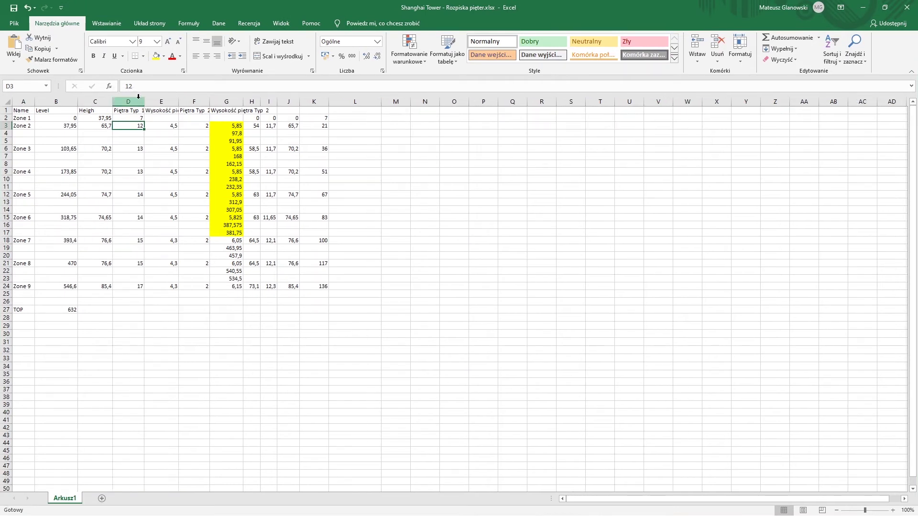
pyautogui.doubleClick(144, 102)
pyautogui.doubleClick(187, 101)
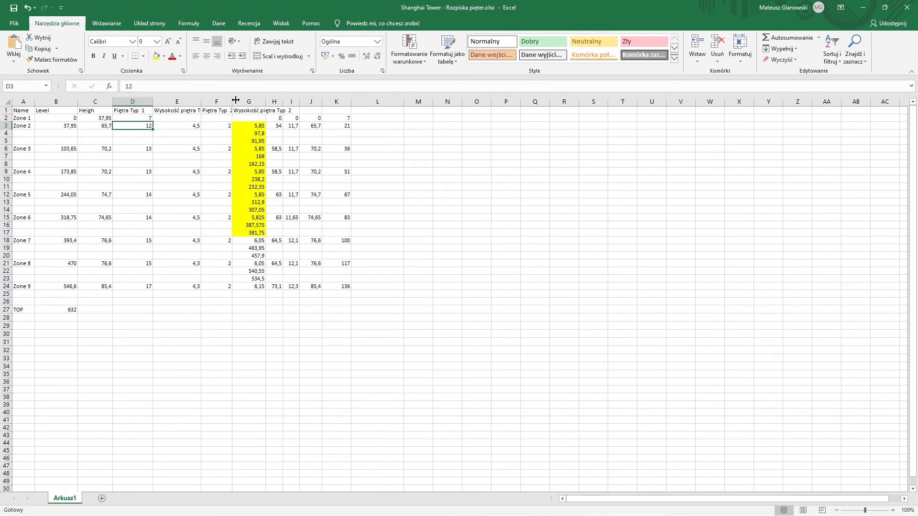
pyautogui.doubleClick(233, 101)
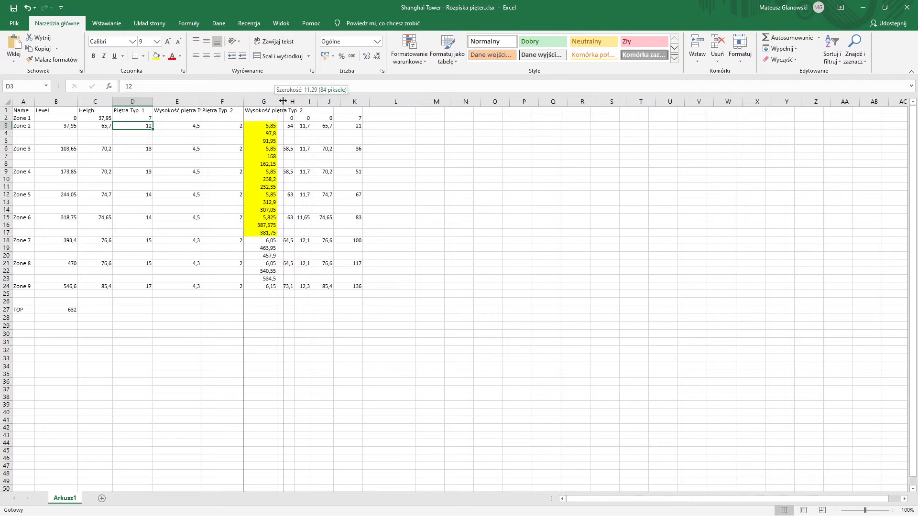
pyautogui.doubleClick(274, 101)
pyautogui.moveTo(307, 99); pyautogui.dragTo(395, 106)
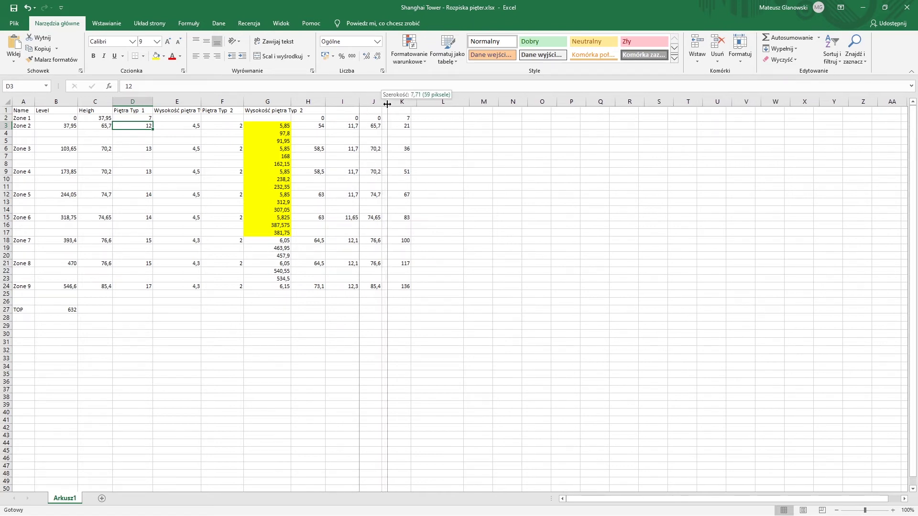
# Step: Inspect D3, F3 and the G4–G11 height formulas, then move Excel aside to reveal Revit
pyautogui.click(85, 163)
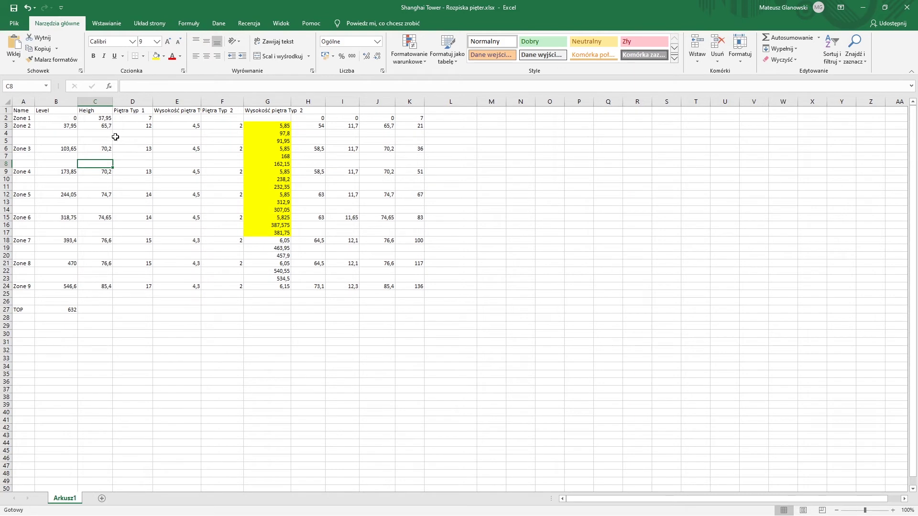
pyautogui.click(147, 124)
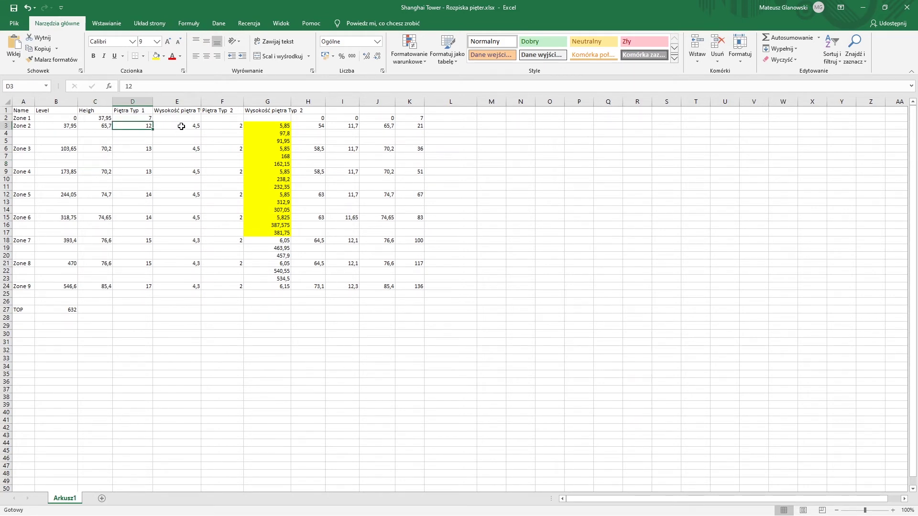
pyautogui.click(225, 126)
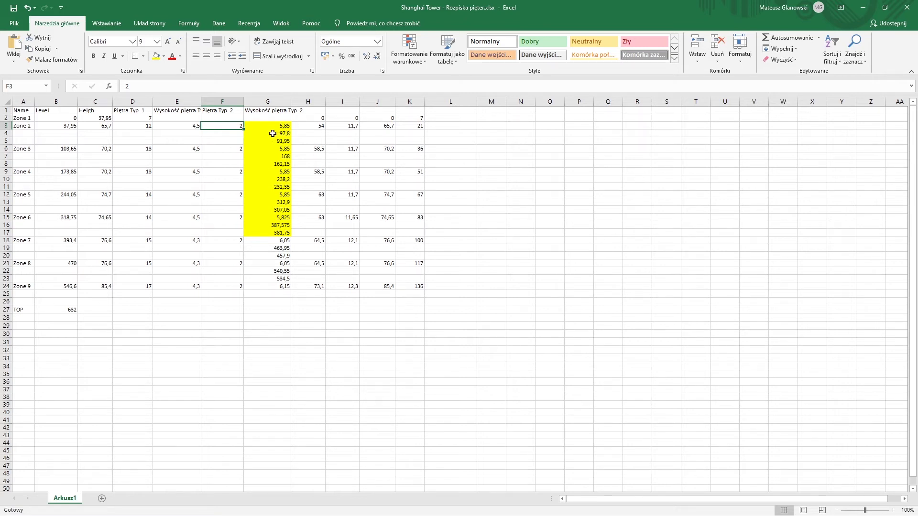
pyautogui.click(266, 140)
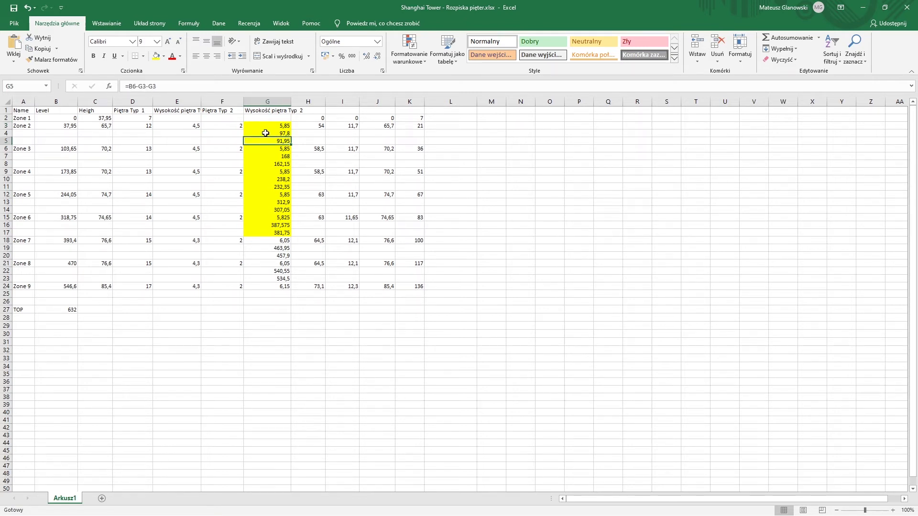
pyautogui.click(264, 133)
pyautogui.click(265, 140)
pyautogui.click(266, 157)
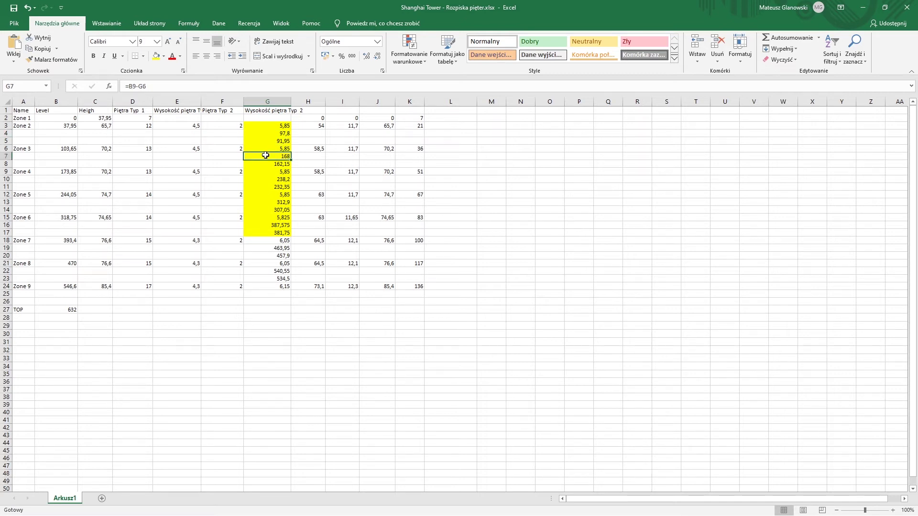
pyautogui.click(270, 179)
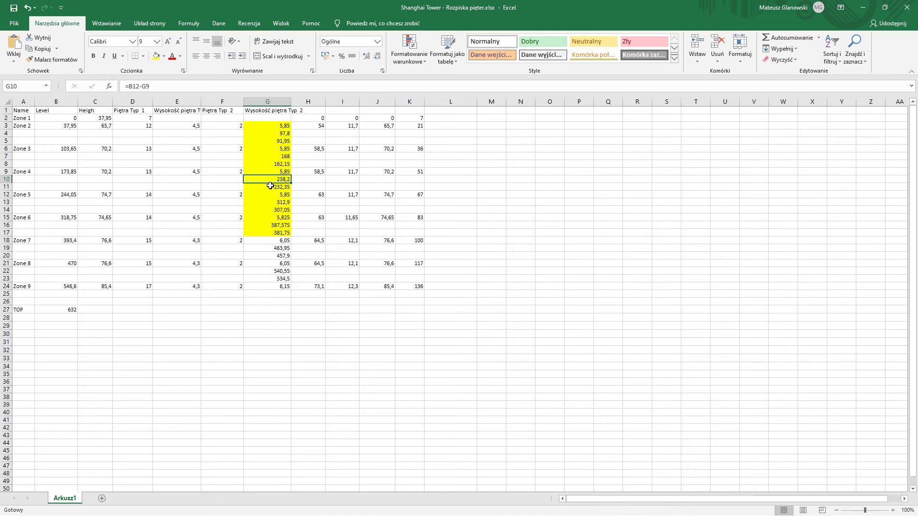
pyautogui.click(270, 186)
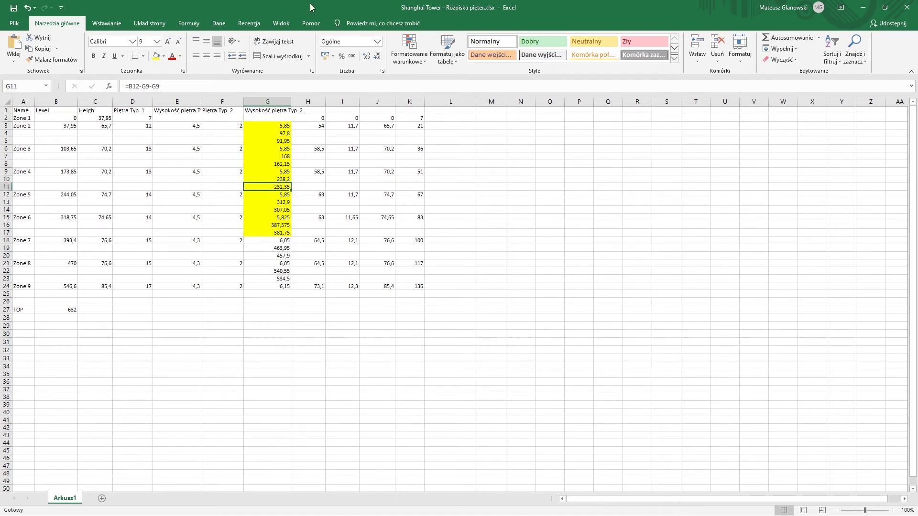
pyautogui.moveTo(310, 7); pyautogui.dragTo(542, 136)
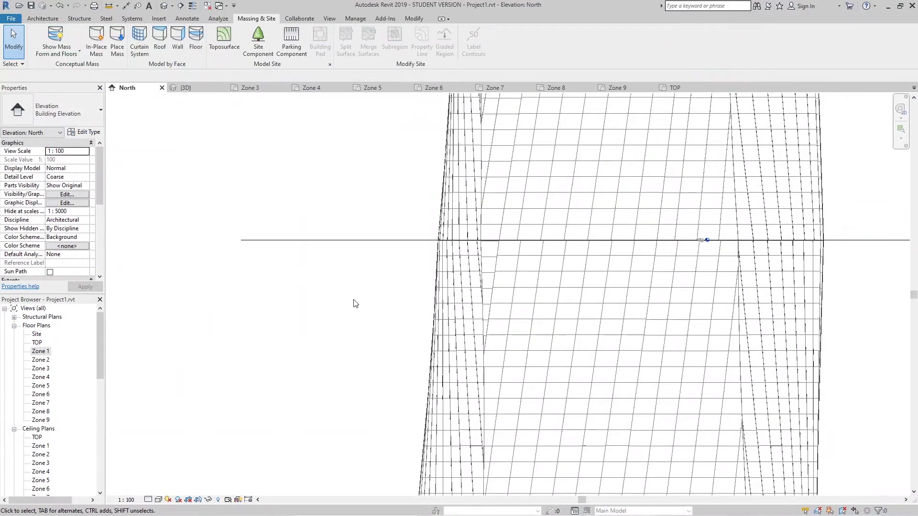
# Step: Place a new level 585 above the Zone 3 level in the North elevation
pyautogui.scroll(1, 851, 270)
pyautogui.scroll(1, 851, 270)
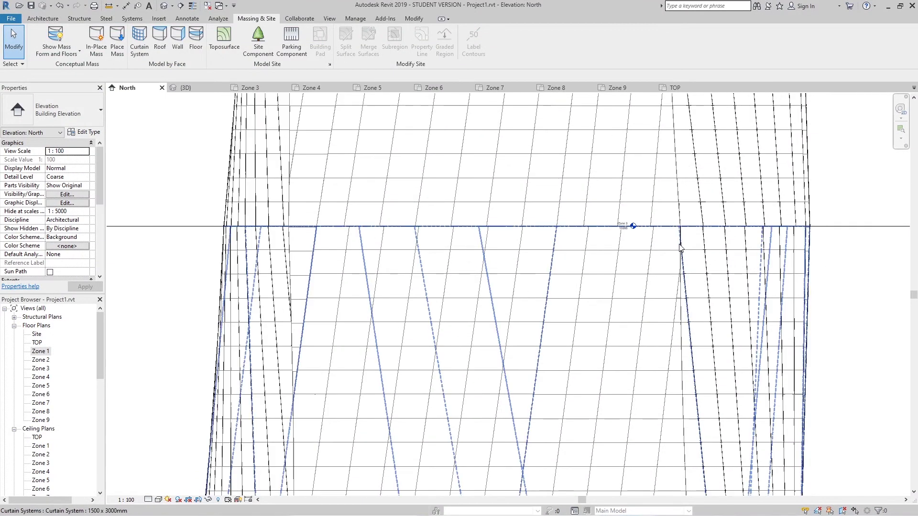
pyautogui.scroll(-1, 641, 246)
pyautogui.scroll(-2, 662, 252)
pyautogui.moveTo(634, 284)
pyautogui.mouseDown(button='middle')
pyautogui.moveTo(634, 252)
pyautogui.moveTo(616, 248)
pyautogui.moveTo(615, 330)
pyautogui.mouseUp(button='middle')
pyautogui.scroll(3, 612, 184)
pyautogui.scroll(2, 612, 184)
pyautogui.scroll(1, 612, 185)
pyautogui.moveTo(612, 185); pyautogui.dragTo(633, 217, button='middle')
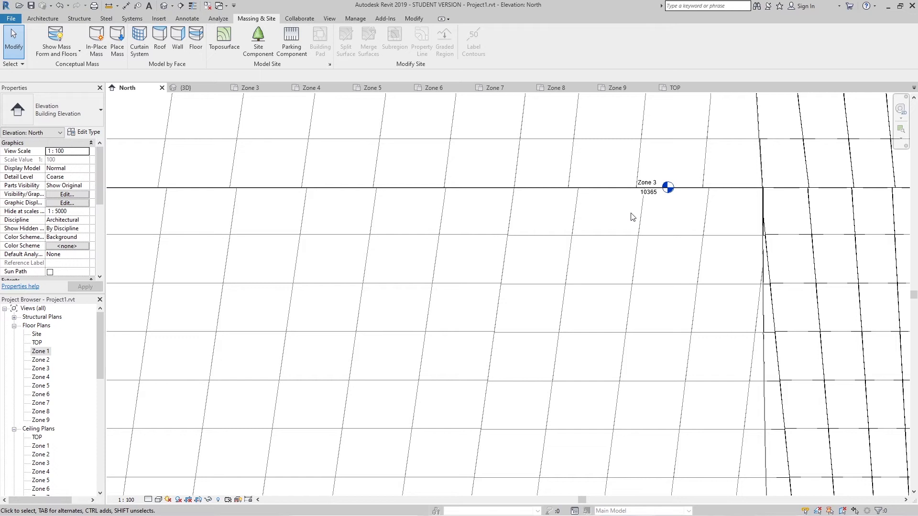
pyautogui.press('l')
pyautogui.press('l')
pyautogui.click(472, 260)
pyautogui.write('585')
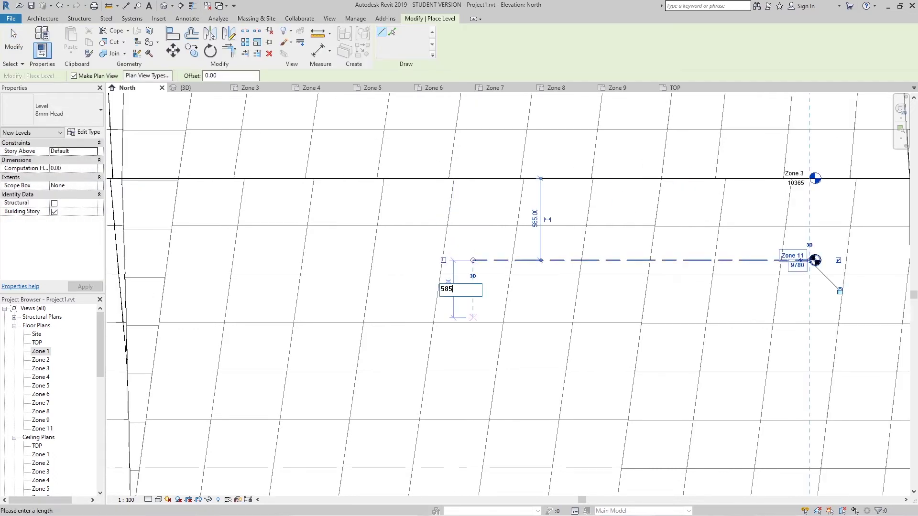
pyautogui.press('Return')
pyautogui.press('Escape')
pyautogui.press('Escape')
pyautogui.hotkey('alt', 'Tab')
pyautogui.hotkey('alt', 'Tab')
pyautogui.doubleClick(775, 335)
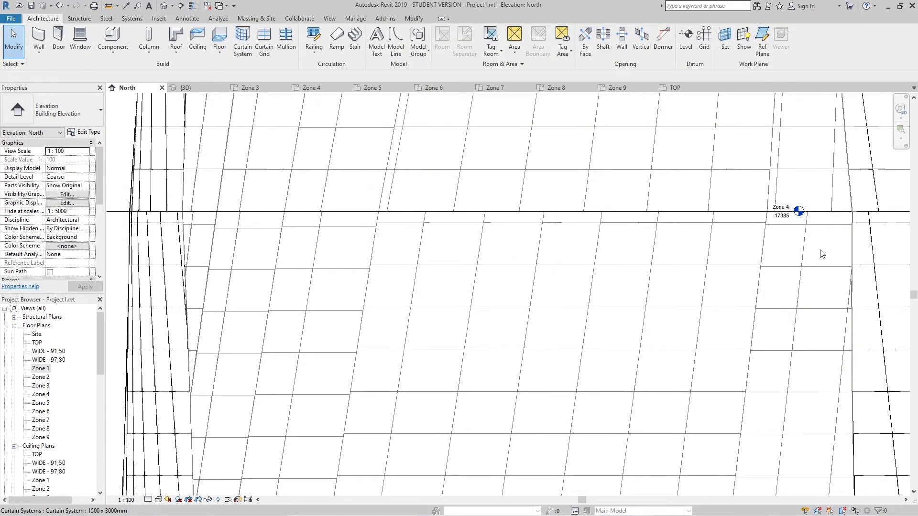
# Step: Add a level pair named WIDE - 238,20 and WIDE - 232,35
pyautogui.press('l')
pyautogui.press('l')
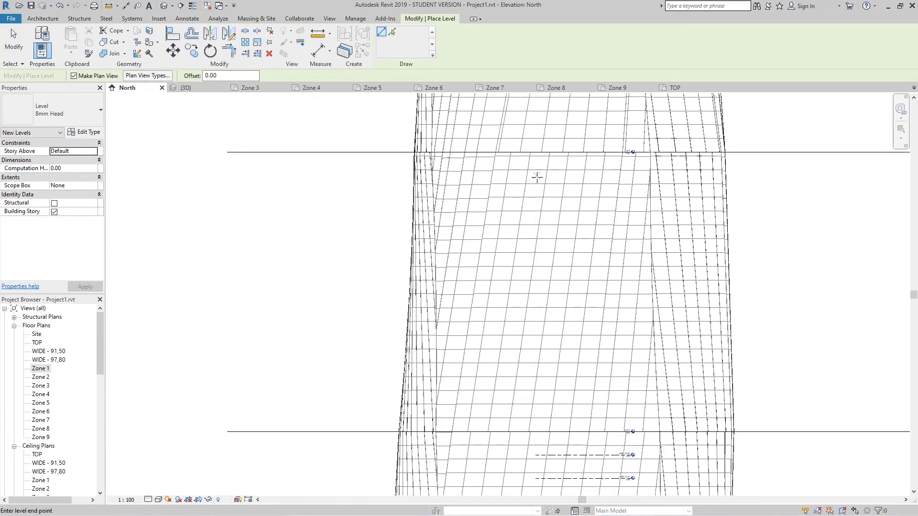
pyautogui.scroll(-3, 661, 180)
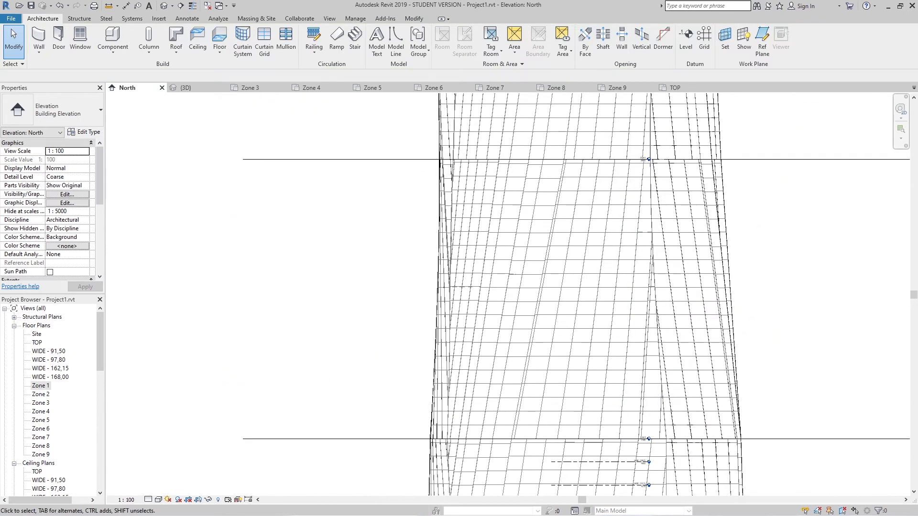
pyautogui.press('l')
pyautogui.press('l')
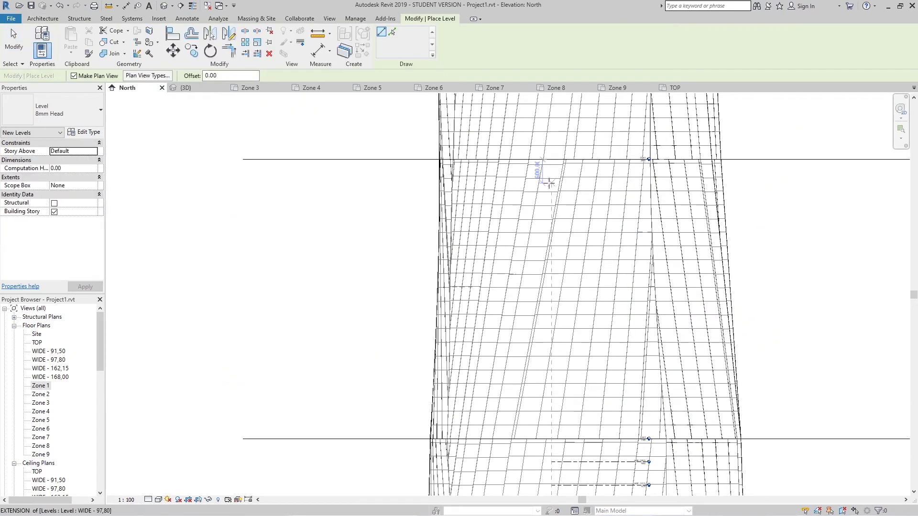
pyautogui.doubleClick(619, 169)
pyautogui.write('WIDE - 238,20')
pyautogui.press('Return')
pyautogui.doubleClick(604, 292)
pyautogui.write('WIDE - 232,35')
pyautogui.press('Return')
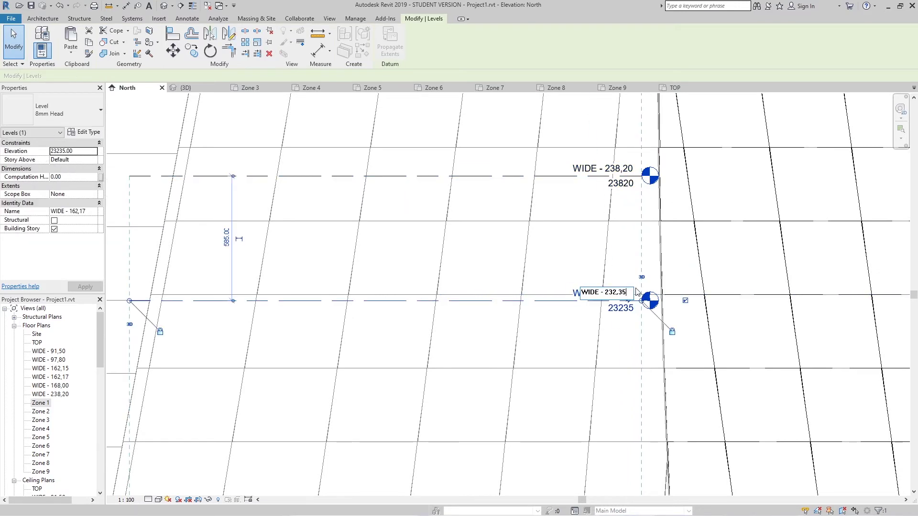
# Step: Add a level pair at 585 offset named WIDE - 312,90 and WIDE - 307,05
pyautogui.scroll(-3, 615, 239)
pyautogui.press('l')
pyautogui.press('l')
pyautogui.scroll(-2, 483, 230)
pyautogui.write('585')
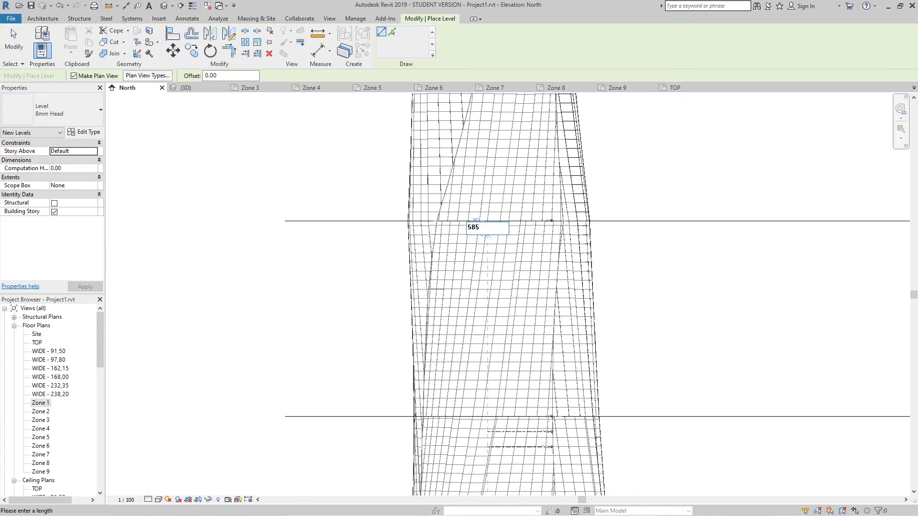
pyautogui.press('Return')
pyautogui.scroll(3, 488, 236)
pyautogui.write('585')
pyautogui.press('Return')
pyautogui.doubleClick(640, 214)
pyautogui.write('WIDE - 312,90')
pyautogui.doubleClick(643, 324)
pyautogui.write('WIDE - 307,05')
pyautogui.press('Return')
# Step: Add levels at 582.5 offset named WIDE - 381,75 and WIDE - 587,575
pyautogui.scroll(-3, 612, 219)
pyautogui.press('l')
pyautogui.press('l')
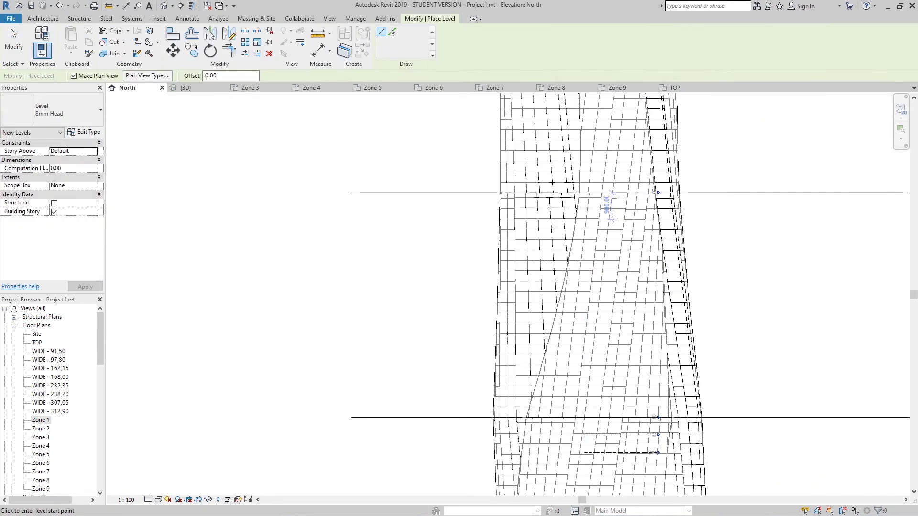
pyautogui.write('585')
pyautogui.press('Return')
pyautogui.press('Return')
pyautogui.scroll(3, 584, 212)
pyautogui.scroll(5, 765, 184)
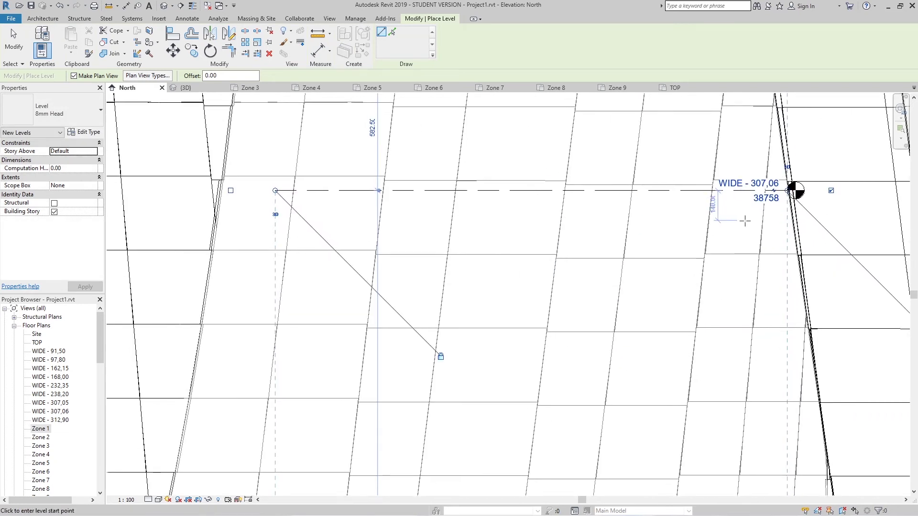
pyautogui.write('58')
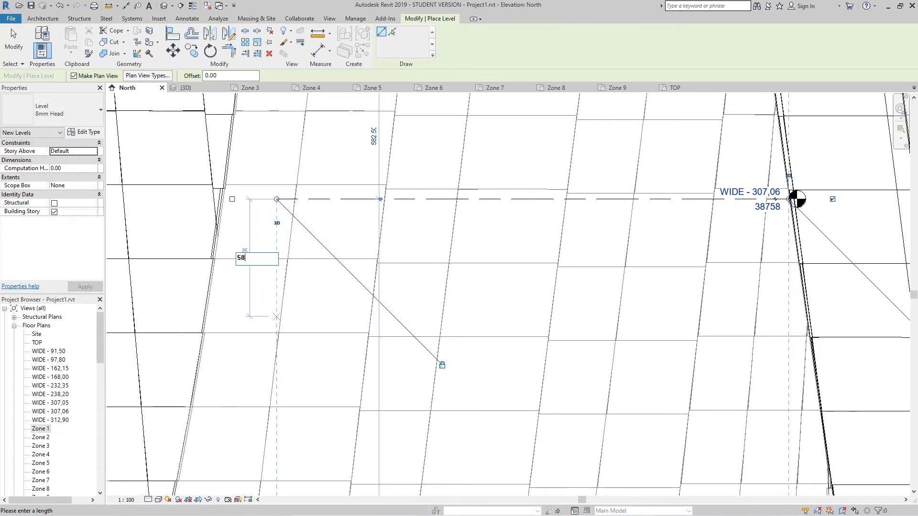
pyautogui.write('2.5')
pyautogui.press('Return')
pyautogui.doubleClick(750, 316)
pyautogui.write('WIDE - 381,75')
pyautogui.doubleClick(765, 193)
pyautogui.write('587,575')
pyautogui.press('Return')
# Step: Add a level pair at 605 offset named WIDE - 457,90 and WIDE - 463,95
pyautogui.scroll(-3, 838, 186)
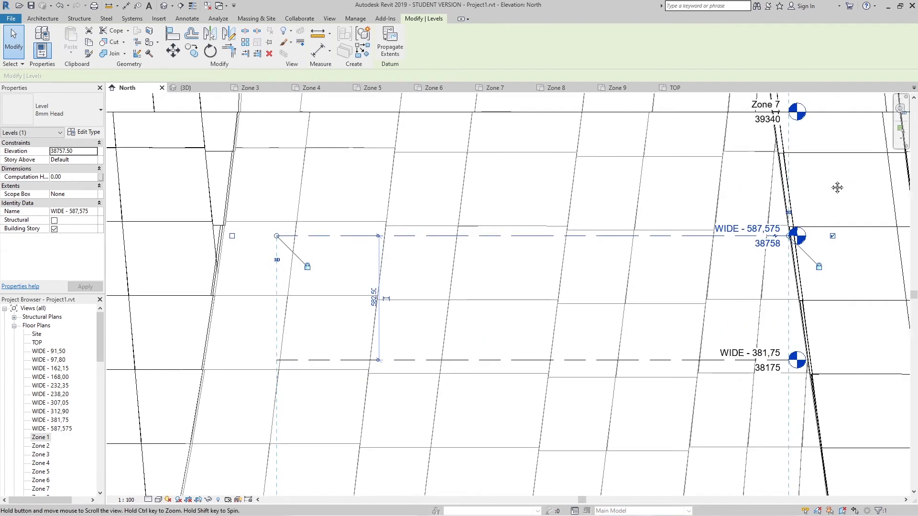
pyautogui.scroll(-3, 740, 191)
pyautogui.scroll(3, 750, 143)
pyautogui.press('l')
pyautogui.press('l')
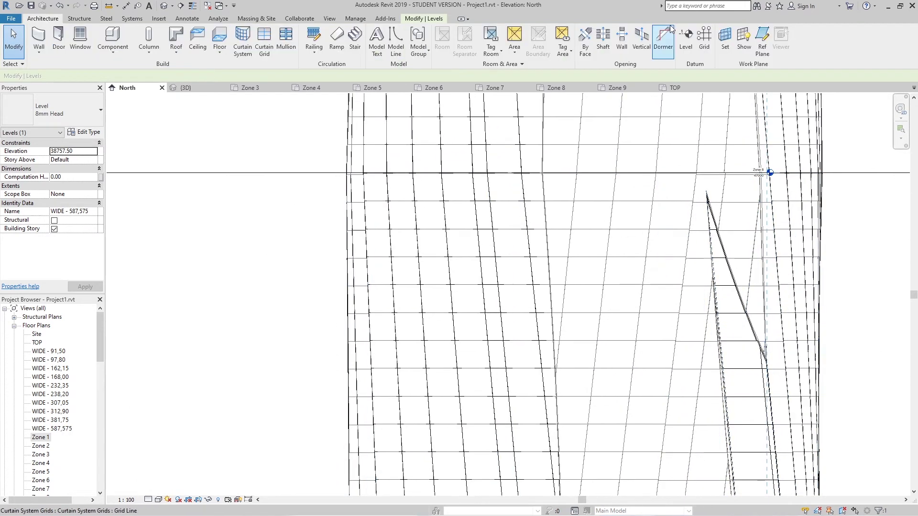
pyautogui.scroll(-3, 669, 153)
pyautogui.scroll(2, 624, 143)
pyautogui.scroll(5, 717, 191)
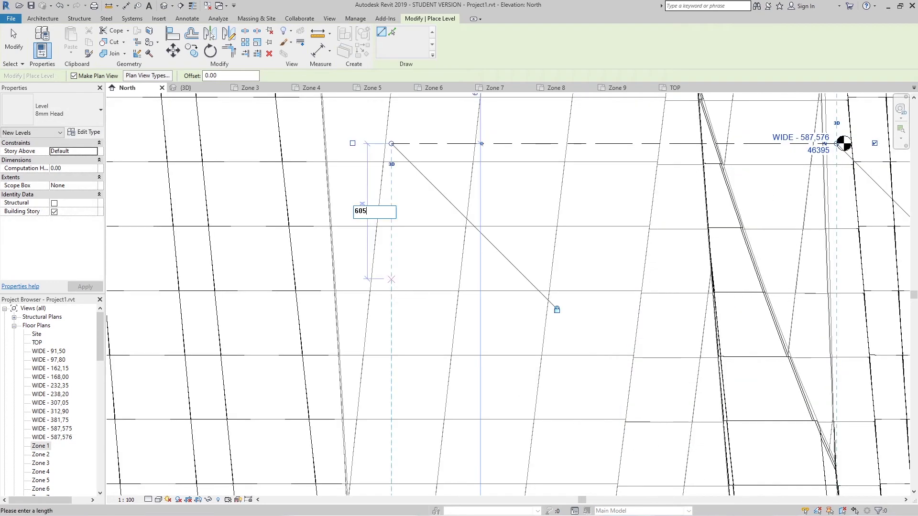
pyautogui.write('605')
pyautogui.press('Return')
pyautogui.press('Escape')
pyautogui.press('Escape')
pyautogui.doubleClick(745, 299)
pyautogui.write('457,90')
pyautogui.press('Return')
pyautogui.doubleClick(736, 184)
pyautogui.write('463,95')
pyautogui.press('Return')
pyautogui.press('Escape')
# Step: Draw two levels below Zone 9, named WIDE - 540,55 and WIDE - 534,50
pyautogui.scroll(-3, 650, 308)
pyautogui.scroll(-3, 650, 308)
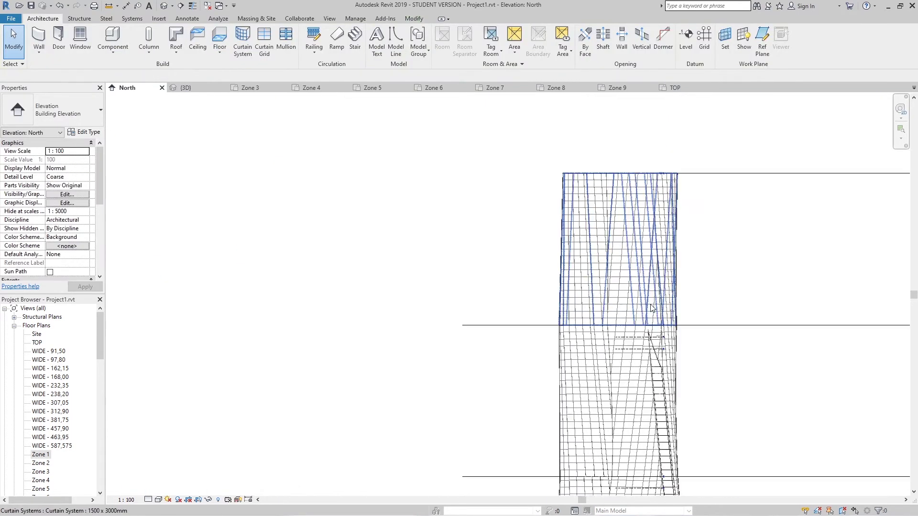
pyautogui.scroll(3, 651, 307)
pyautogui.scroll(-2, 669, 296)
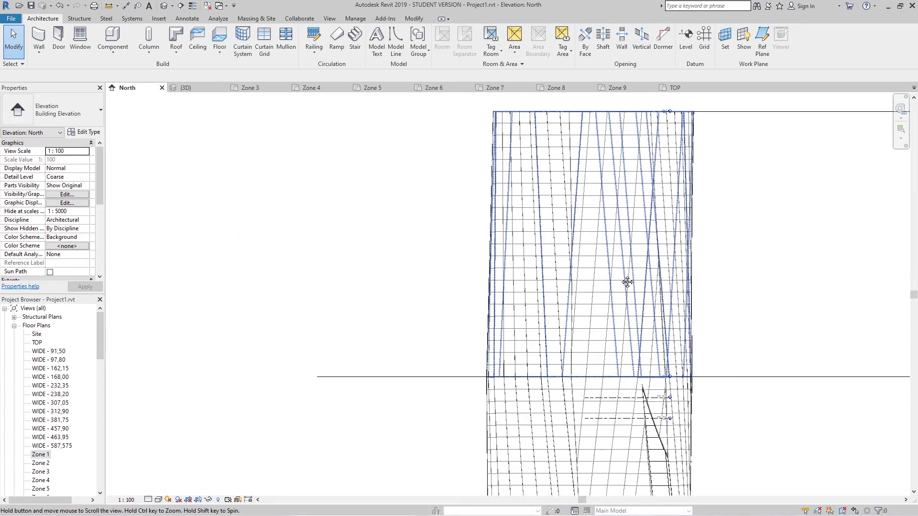
pyautogui.press('l')
pyautogui.press('l')
pyautogui.scroll(3, 611, 180)
pyautogui.click(543, 221)
pyautogui.click(830, 221)
pyautogui.click(543, 293)
pyautogui.click(829, 293)
pyautogui.press('Escape')
pyautogui.doubleClick(692, 209)
pyautogui.write('540,55')
pyautogui.press('Return')
pyautogui.click(698, 358)
pyautogui.doubleClick(698, 358)
pyautogui.write('534,50')
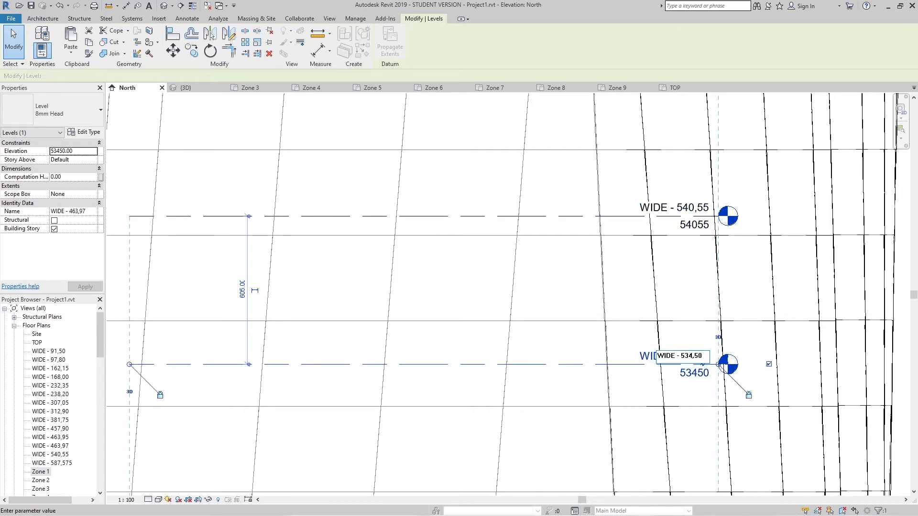
pyautogui.press('Return')
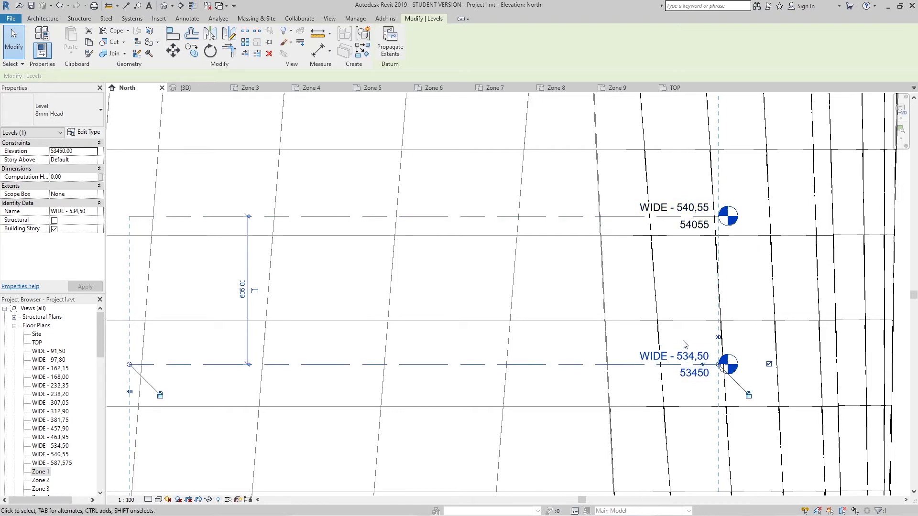
pyautogui.press('Escape')
# Step: Zoom and pan the elevation to show the upper tower
pyautogui.scroll(-3, 670, 310)
pyautogui.scroll(-3, 623, 227)
pyautogui.scroll(-3, 623, 227)
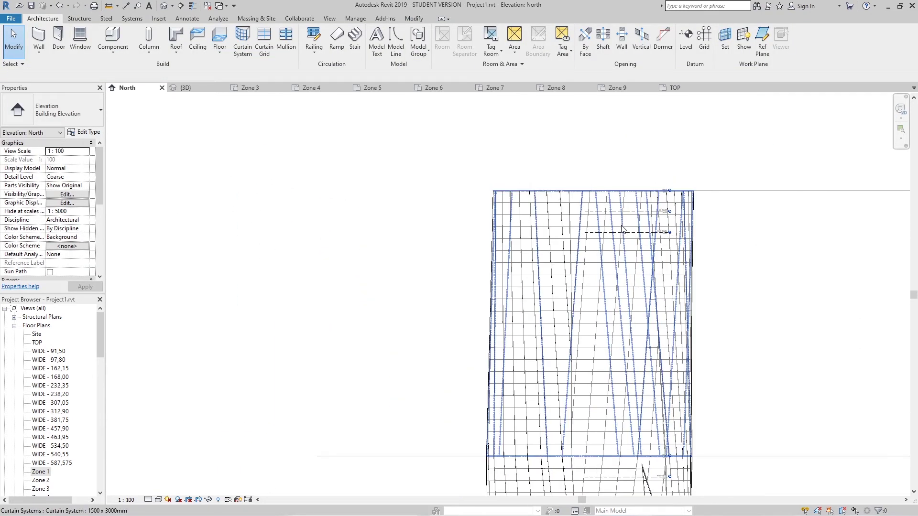
pyautogui.scroll(-2, 623, 229)
pyautogui.moveTo(636, 261); pyautogui.dragTo(630, 206, button='middle')
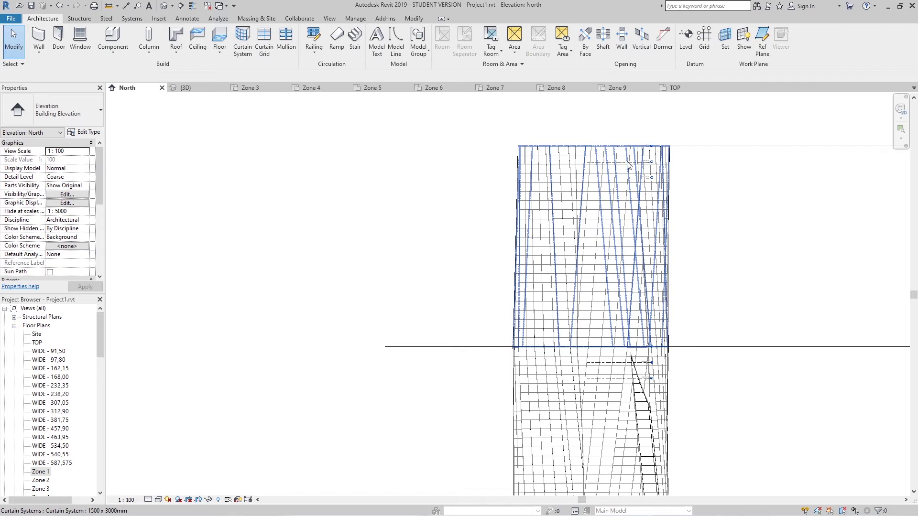
pyautogui.scroll(-2, 630, 201)
# Step: In the 3D view, window-select the entire twisted tower
pyautogui.moveTo(641, 274); pyautogui.dragTo(634, 242, button='middle')
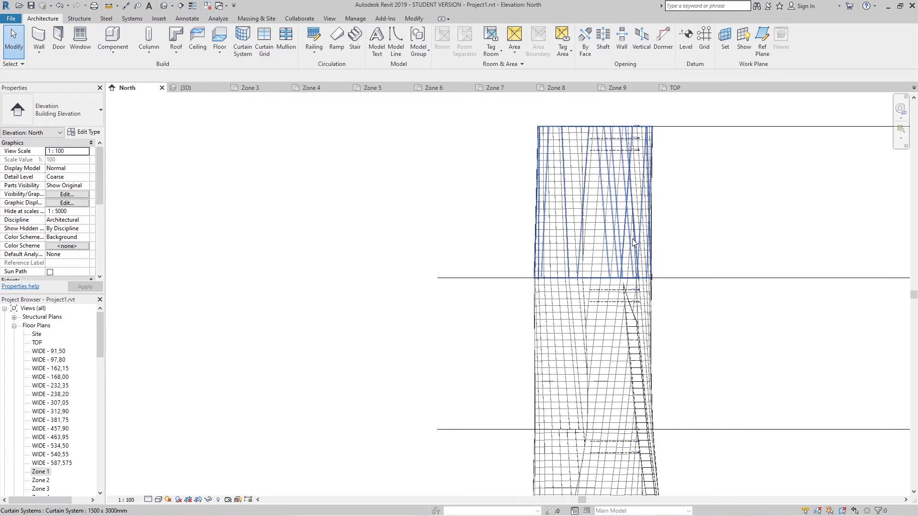
pyautogui.click(191, 87)
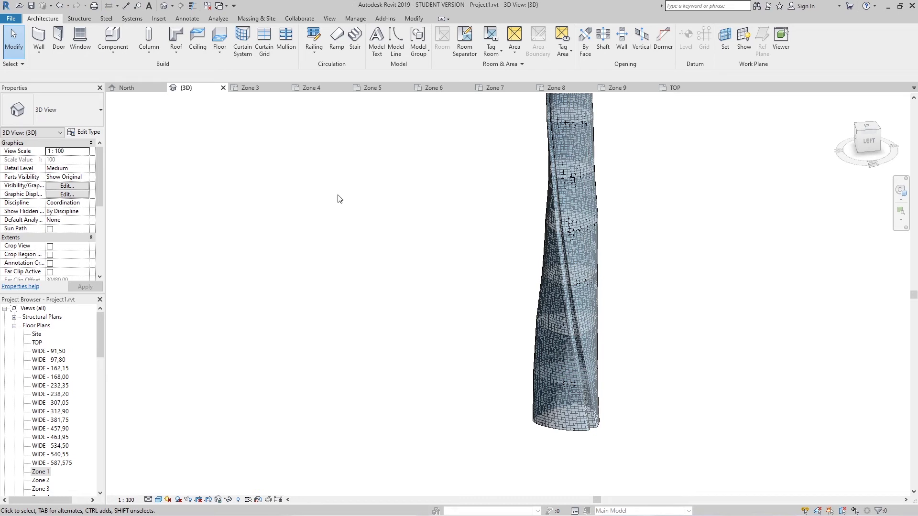
pyautogui.moveTo(372, 205); pyautogui.dragTo(352, 296, button='middle')
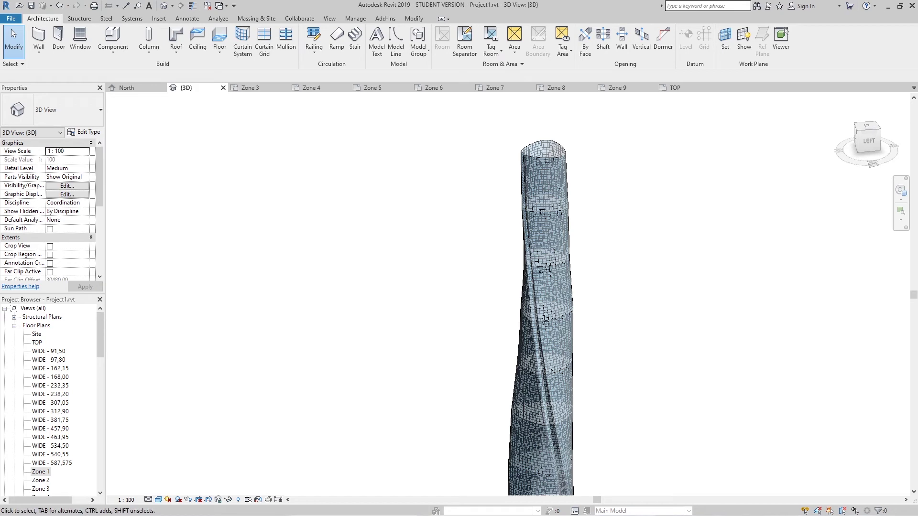
pyautogui.scroll(-1, 306, 129)
pyautogui.moveTo(554, 114); pyautogui.dragTo(362, 452)
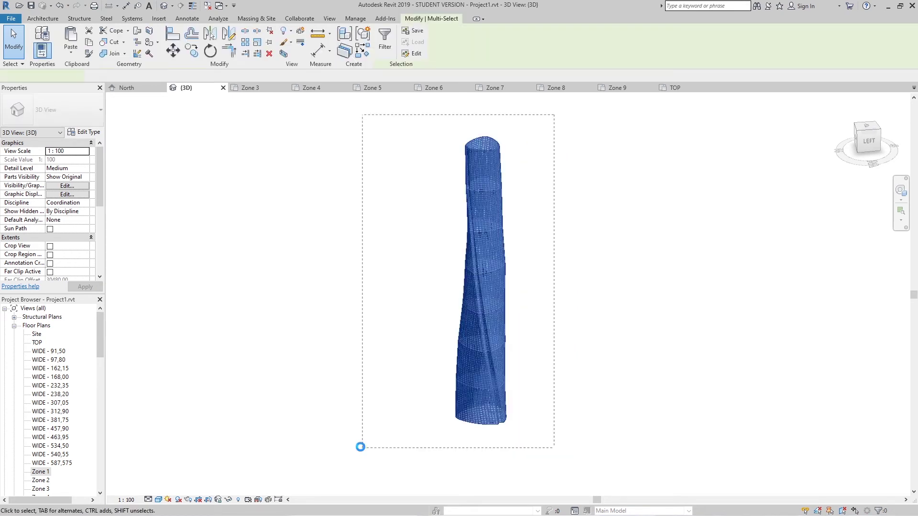
# Step: Filter the selection to Mass only, excluding curtain panels, grids and systems
pyautogui.click(385, 53)
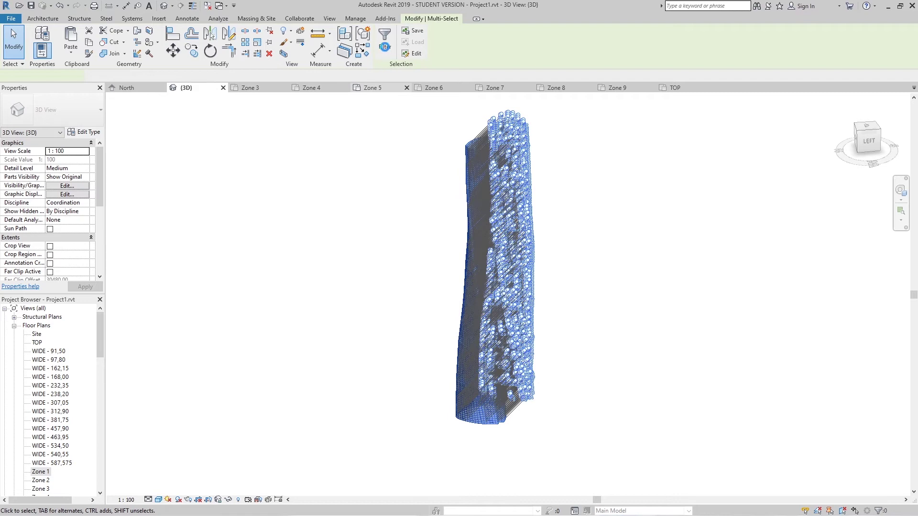
pyautogui.click(385, 215)
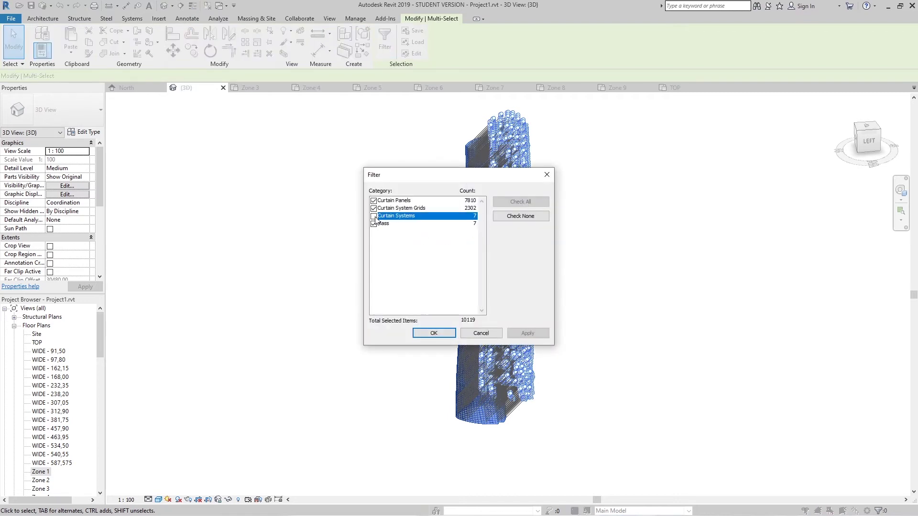
pyautogui.click(385, 200)
pyautogui.click(433, 334)
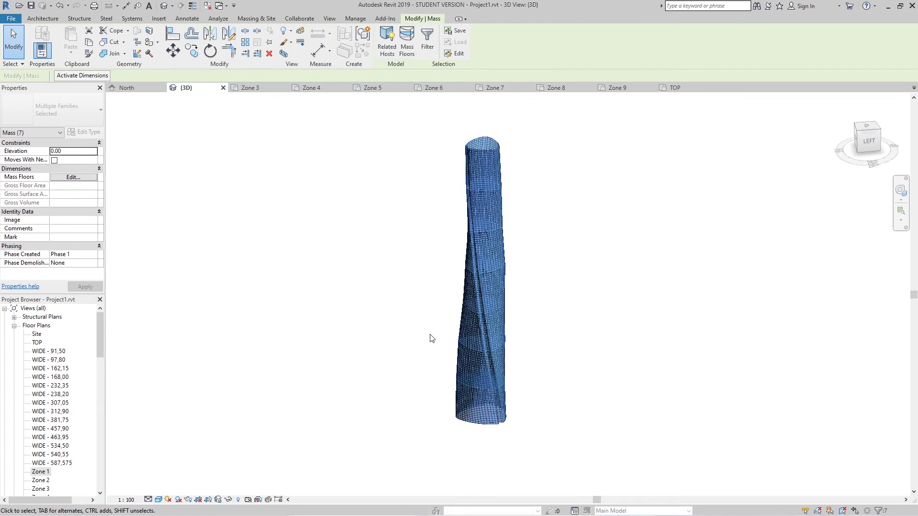
# Step: In Mass Floors, check TOP and every WIDE level up to WIDE - 587,575
pyautogui.click(407, 53)
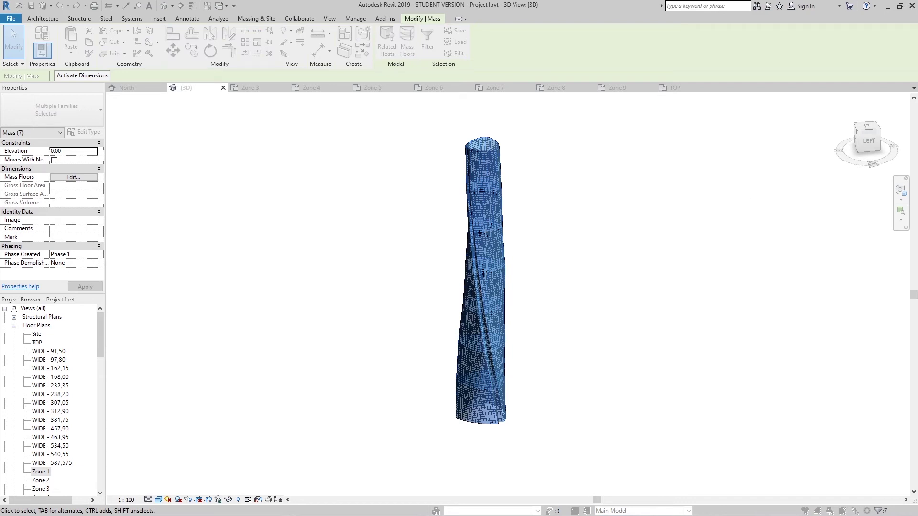
pyautogui.moveTo(911, 204); pyautogui.dragTo(624, 165)
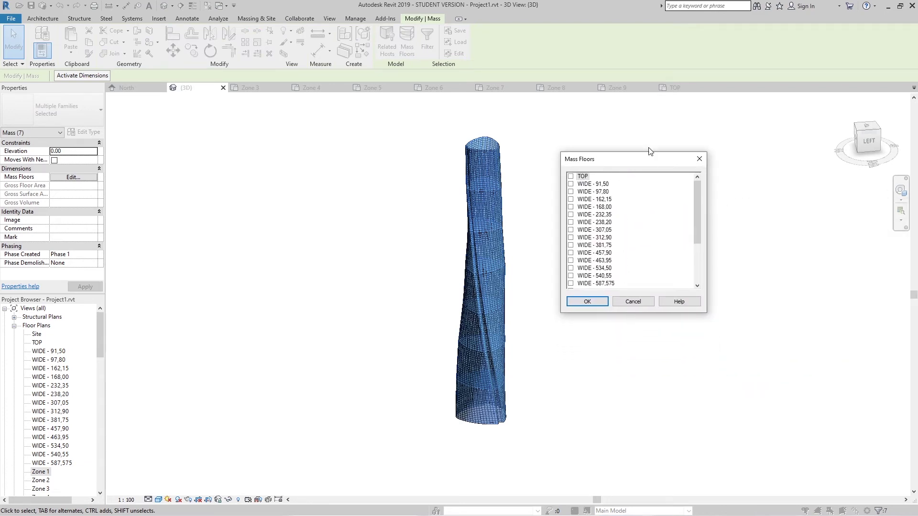
pyautogui.moveTo(647, 159); pyautogui.dragTo(649, 143)
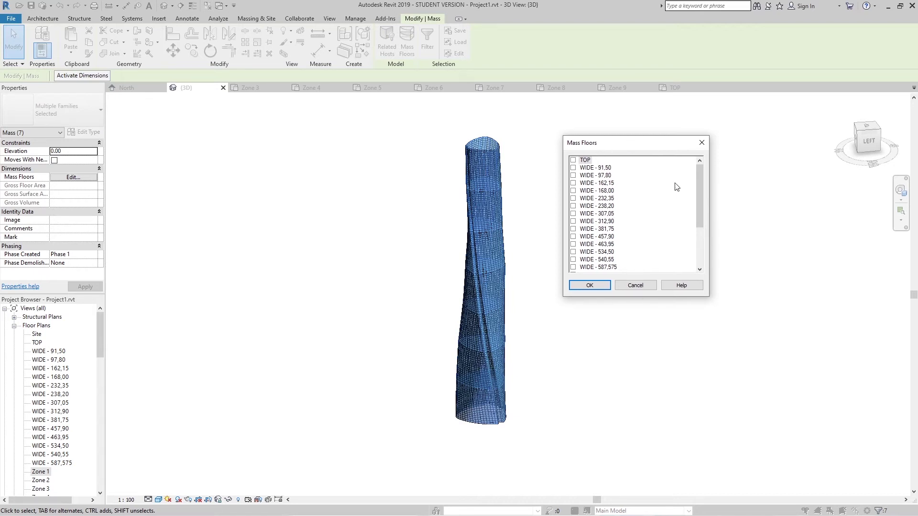
pyautogui.click(574, 160)
pyautogui.click(574, 175)
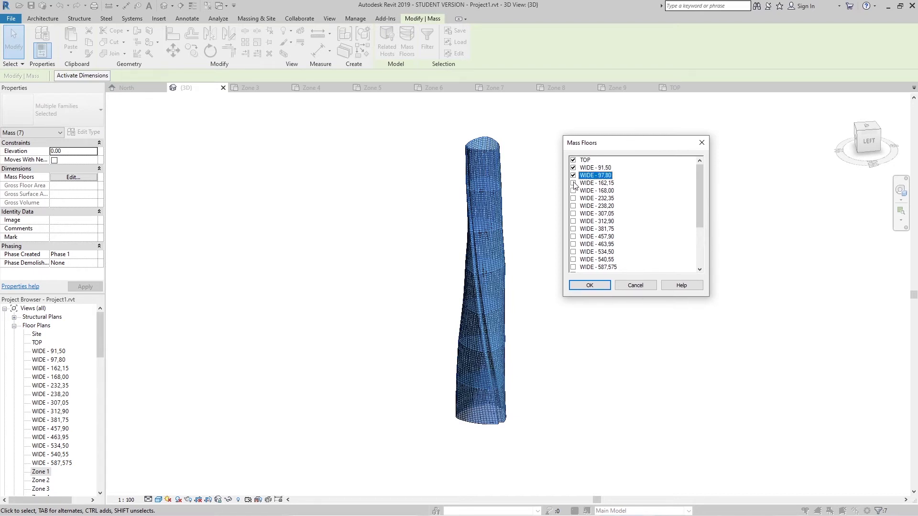
pyautogui.click(573, 184)
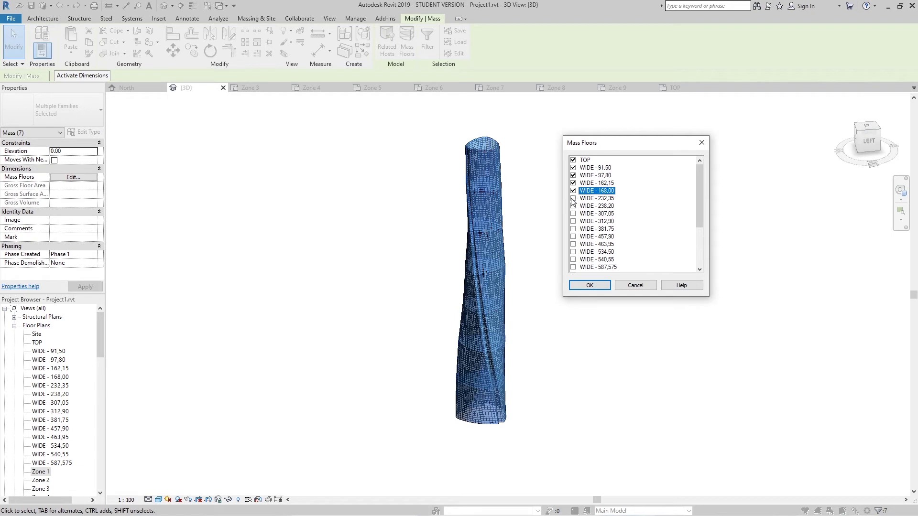
pyautogui.click(574, 199)
pyautogui.click(573, 213)
pyautogui.click(574, 222)
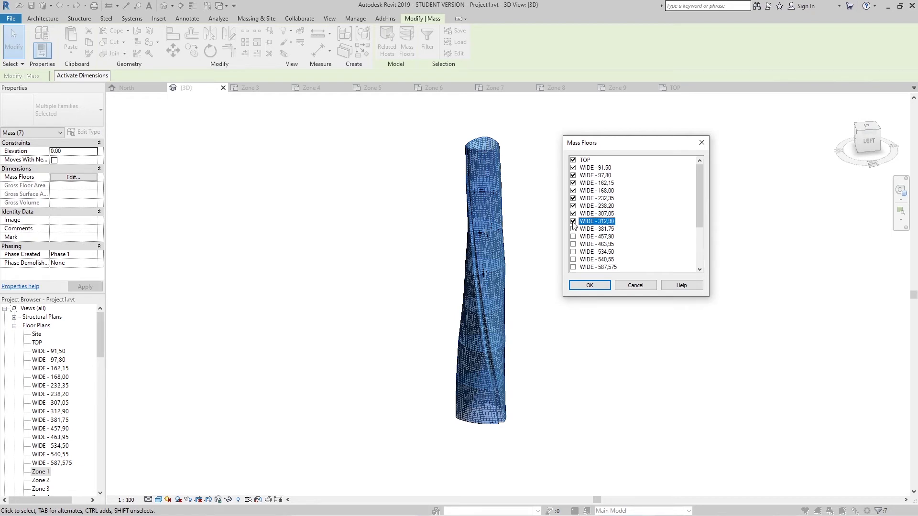
pyautogui.click(573, 237)
pyautogui.click(573, 244)
pyautogui.click(573, 260)
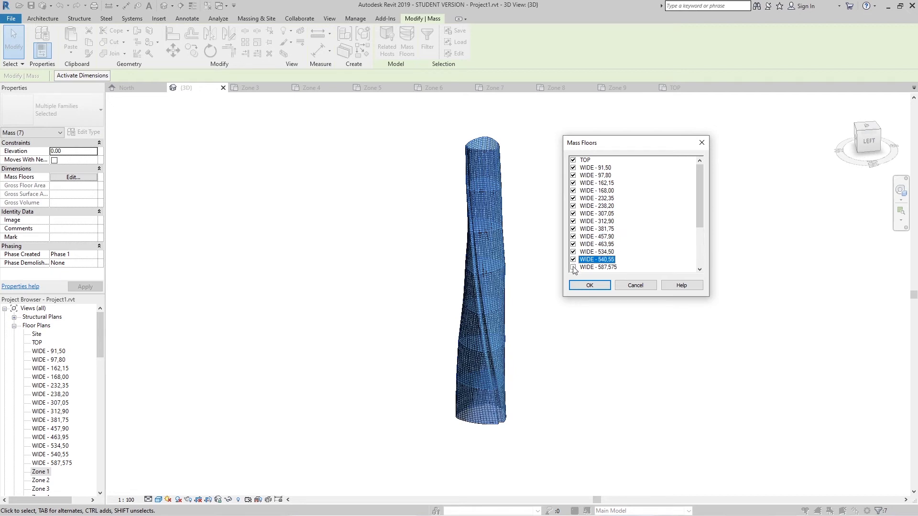
# Step: Also check Zone 1 through Zone 9 and apply the mass floors
pyautogui.scroll(-2, 574, 271)
pyautogui.click(573, 229)
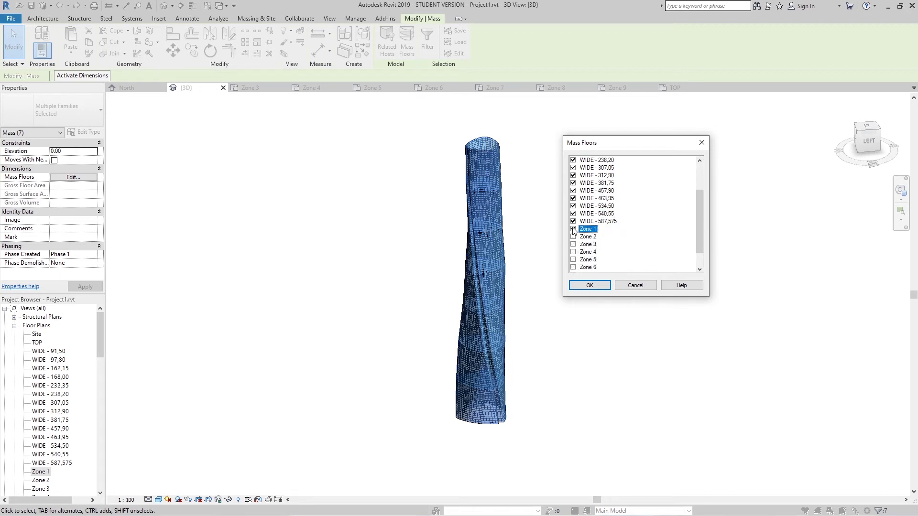
pyautogui.click(573, 244)
pyautogui.click(574, 252)
pyautogui.scroll(-1, 574, 262)
pyautogui.click(574, 245)
pyautogui.click(573, 267)
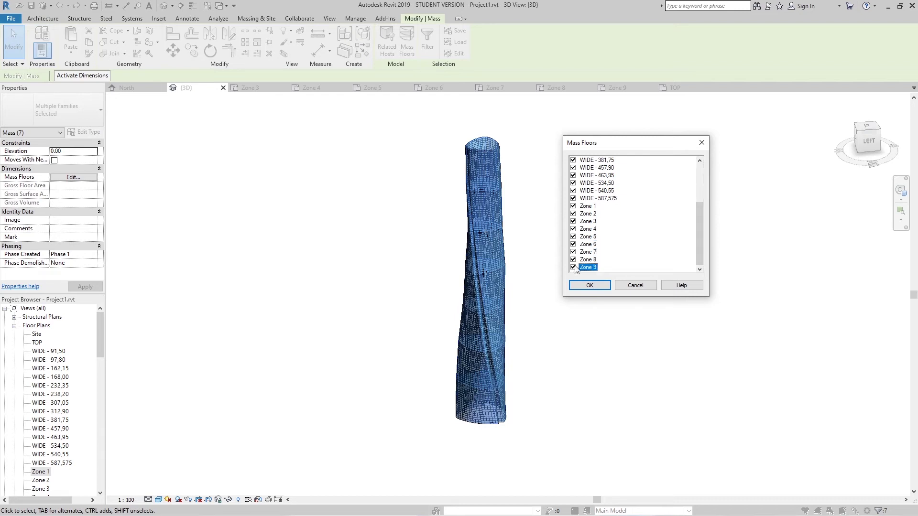
pyautogui.click(587, 286)
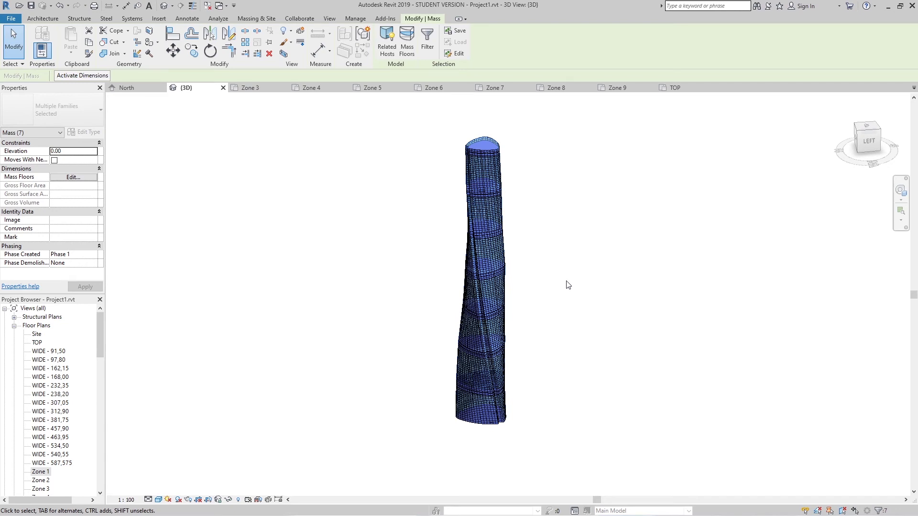
# Step: Deselect the masses and zoom around to inspect the stacked mass floor slices
pyautogui.click(554, 250)
pyautogui.scroll(3, 504, 232)
pyautogui.scroll(3, 455, 228)
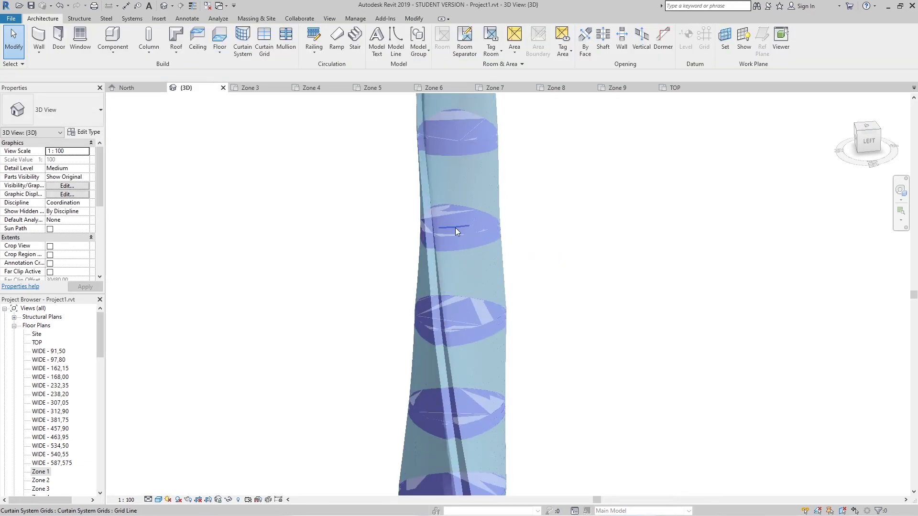
pyautogui.scroll(2, 455, 228)
pyautogui.scroll(4, 409, 248)
pyautogui.scroll(-1, 409, 249)
pyautogui.scroll(-3, 724, 310)
pyautogui.scroll(-2, 724, 310)
pyautogui.scroll(-2, 723, 310)
pyautogui.scroll(-2, 731, 291)
pyautogui.moveTo(731, 289); pyautogui.dragTo(713, 267, button='middle')
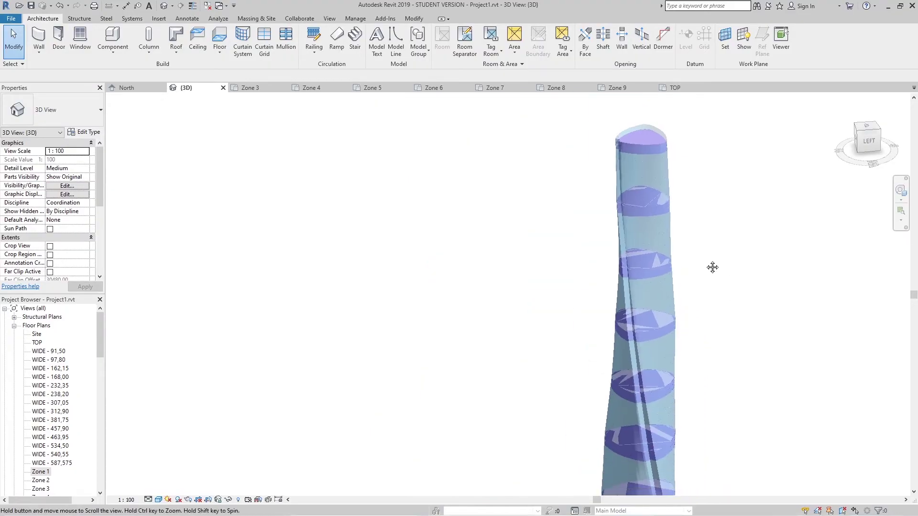
pyautogui.scroll(-2, 645, 268)
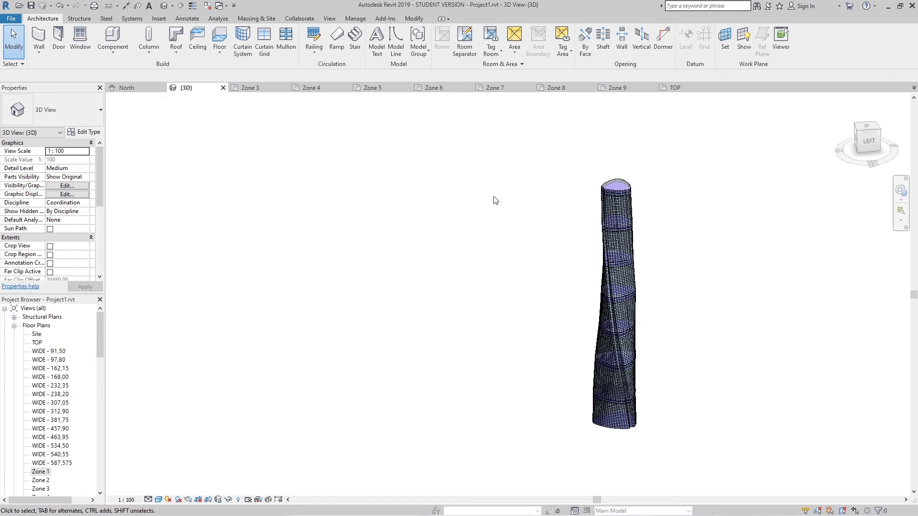
pyautogui.click(266, 21)
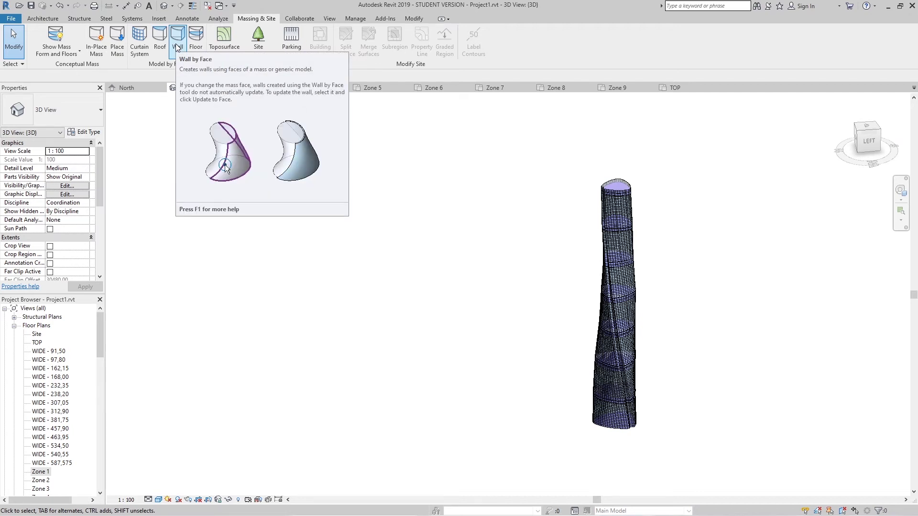
# Step: Start Floor by Face, window-select all the tower's mass floors, and choose Concrete Slab - 200mm
pyautogui.click(196, 40)
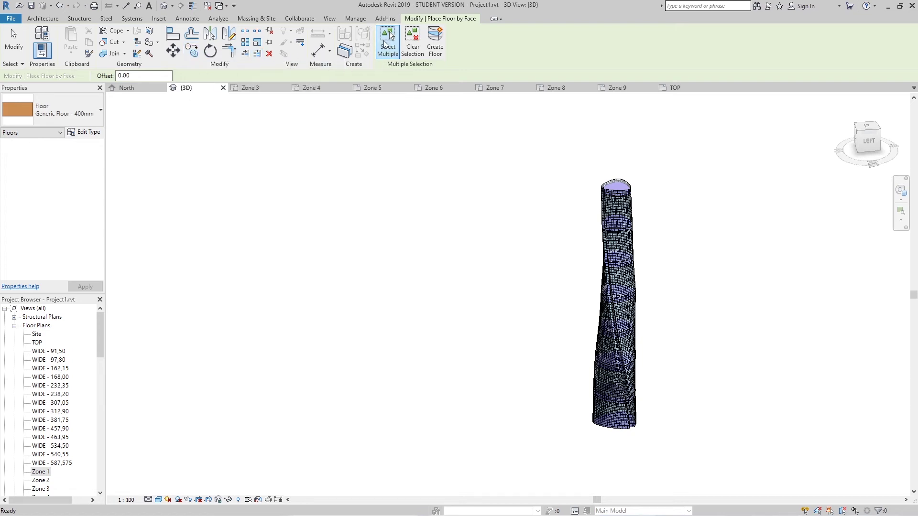
pyautogui.moveTo(446, 119); pyautogui.dragTo(790, 486)
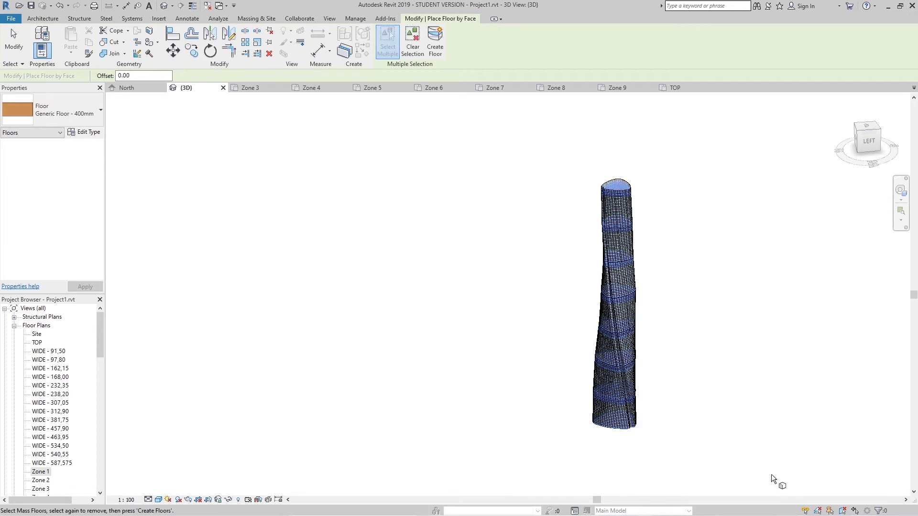
pyautogui.click(67, 114)
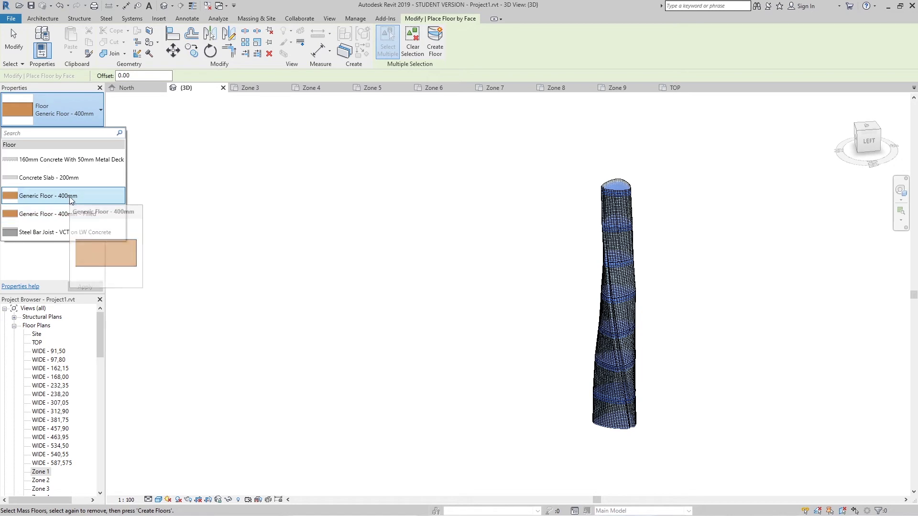
pyautogui.click(57, 178)
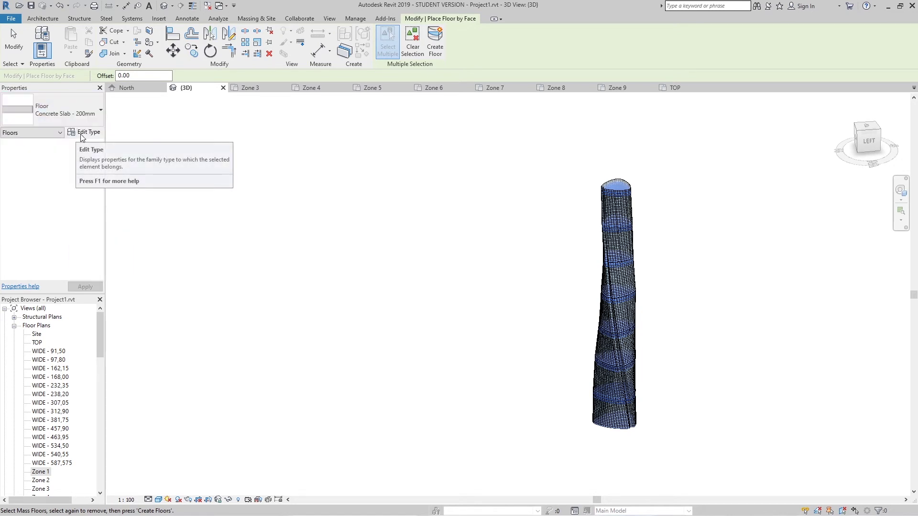
# Step: Set the type's concrete layer to 35.00, rename it Concrete Slab - 350mm, and create the floors
pyautogui.click(82, 132)
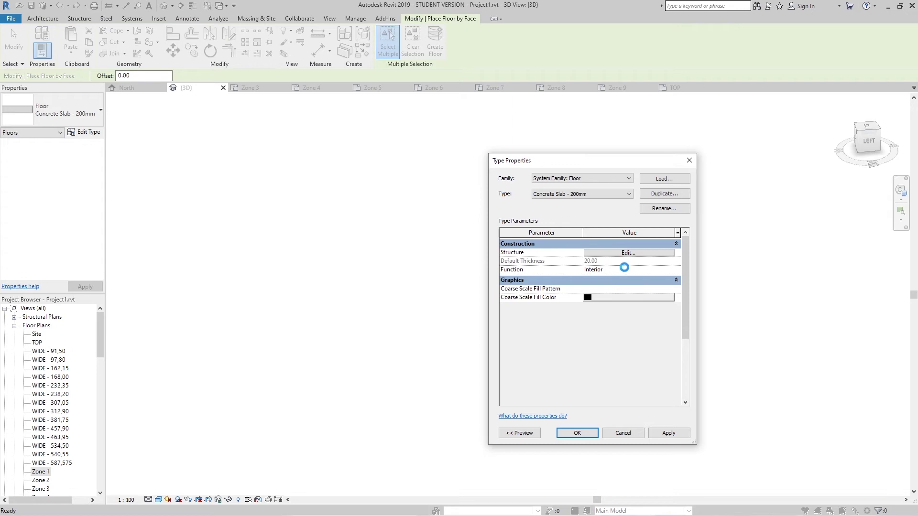
pyautogui.click(613, 255)
pyautogui.write('35')
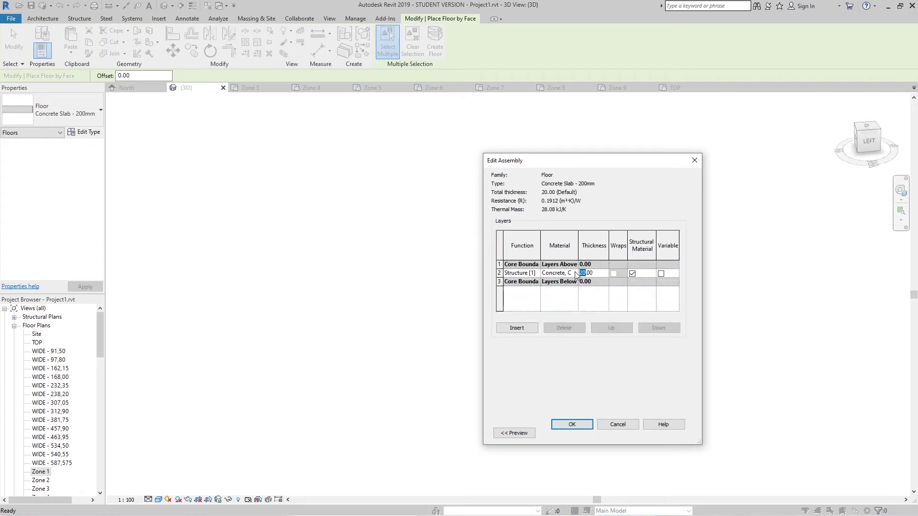
pyautogui.click(581, 425)
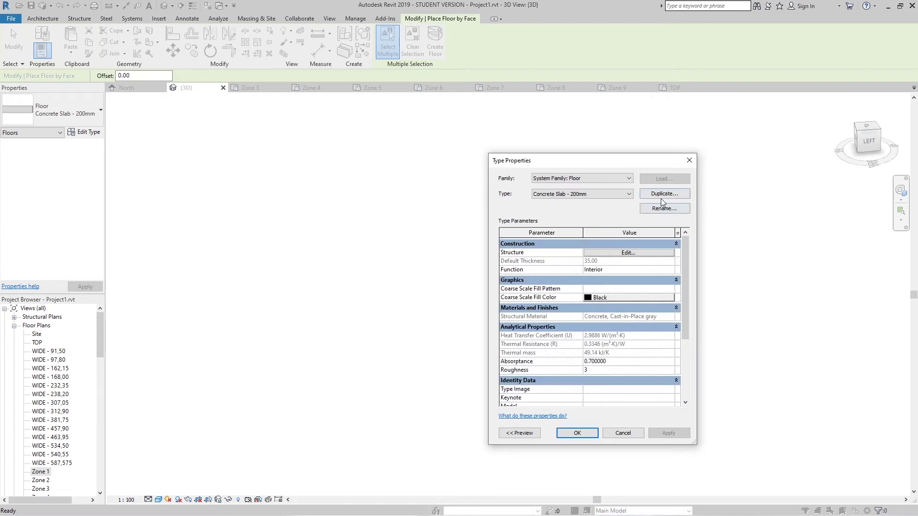
pyautogui.click(668, 209)
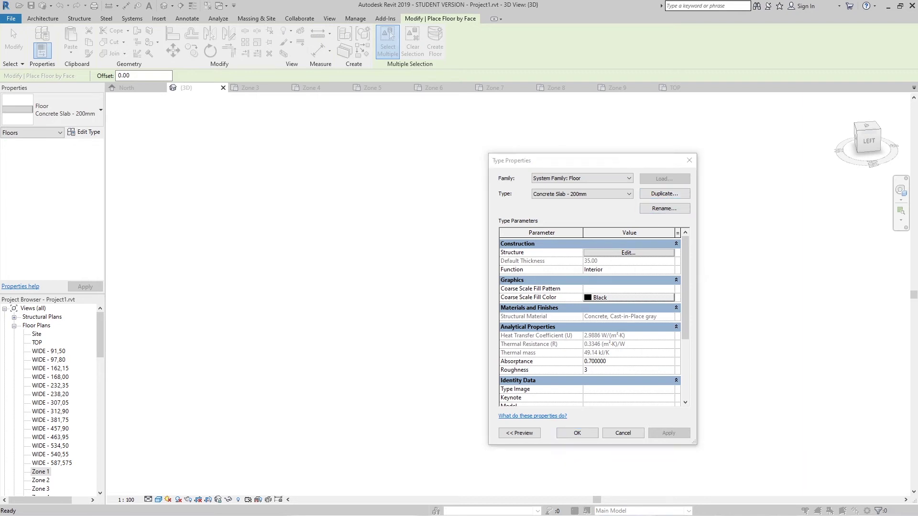
pyautogui.click(582, 369)
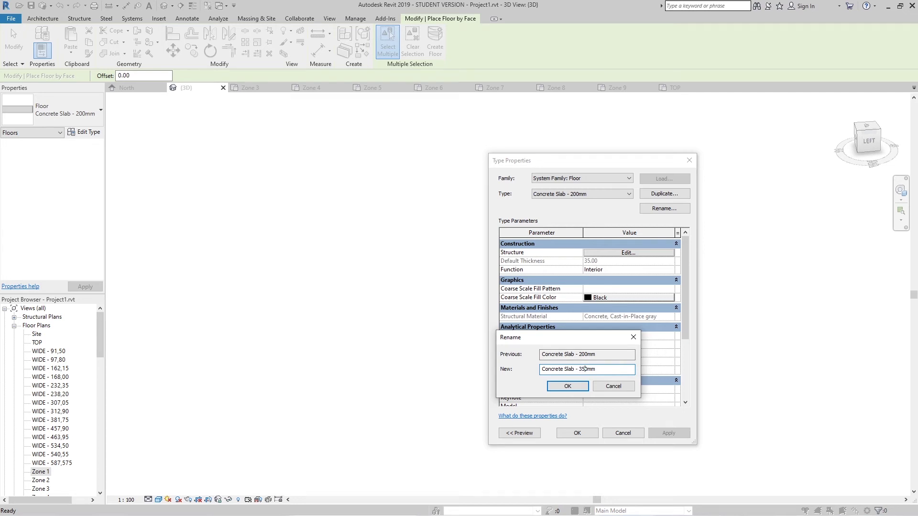
pyautogui.press('Return')
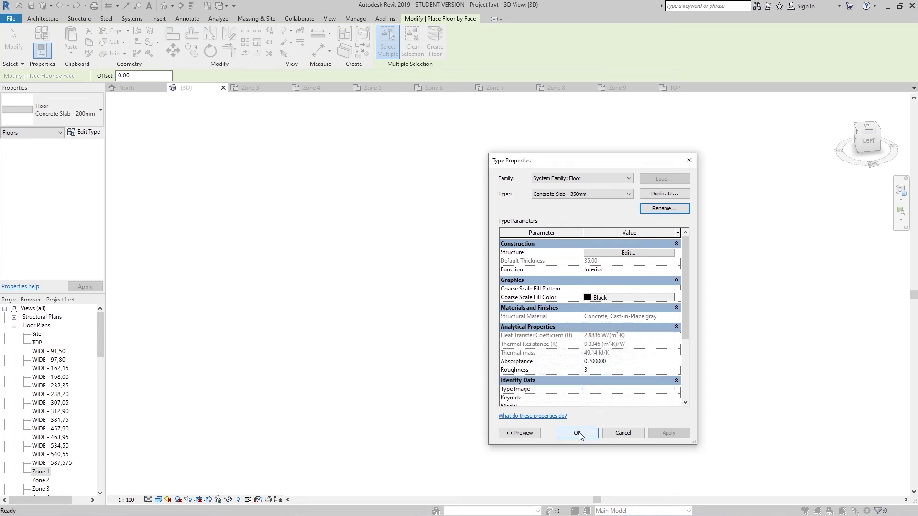
pyautogui.click(581, 435)
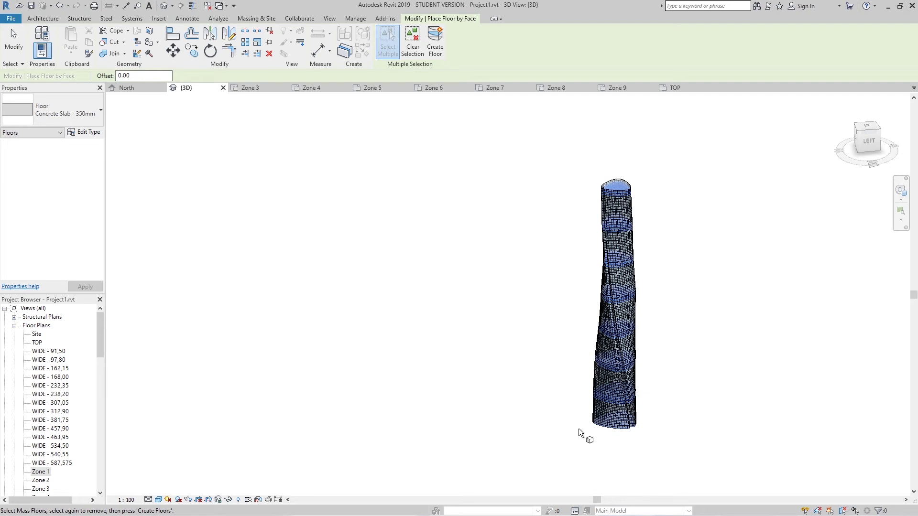
pyautogui.click(437, 46)
# Step: Finish creating floors on the mass floors, then window-select the whole tower
pyautogui.click(437, 46)
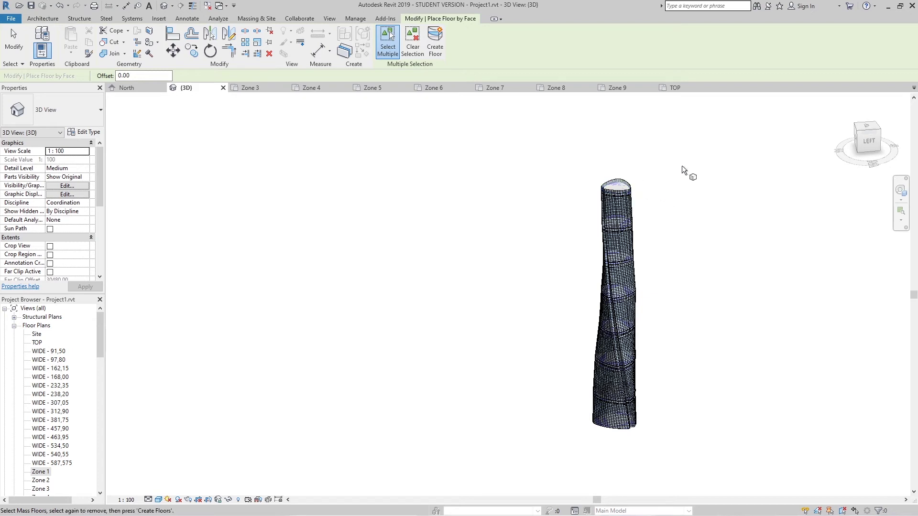
pyautogui.press('Escape')
pyautogui.moveTo(717, 149)
pyautogui.mouseDown()
pyautogui.moveTo(658, 283)
pyautogui.moveTo(553, 448)
pyautogui.moveTo(527, 468)
pyautogui.mouseUp()
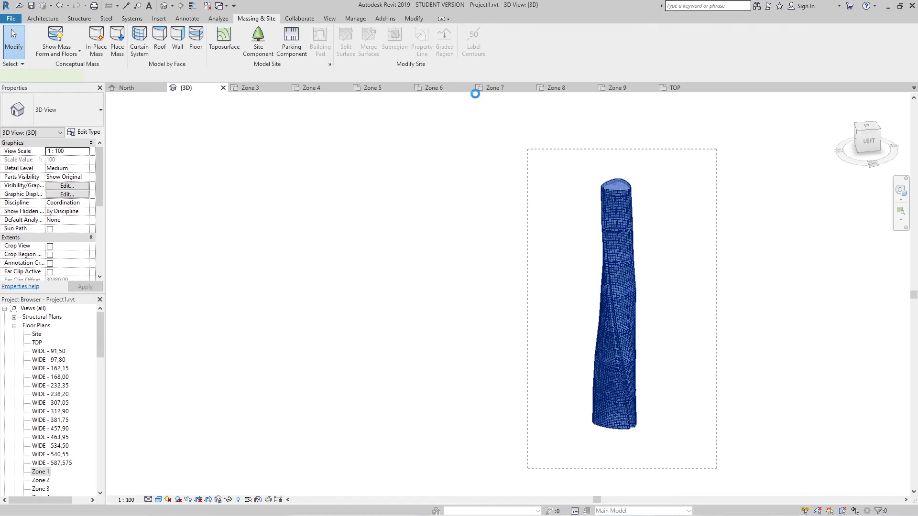
# Step: Filter the selection to Mass Floor only, isolating the 21 mass floors
pyautogui.click(392, 45)
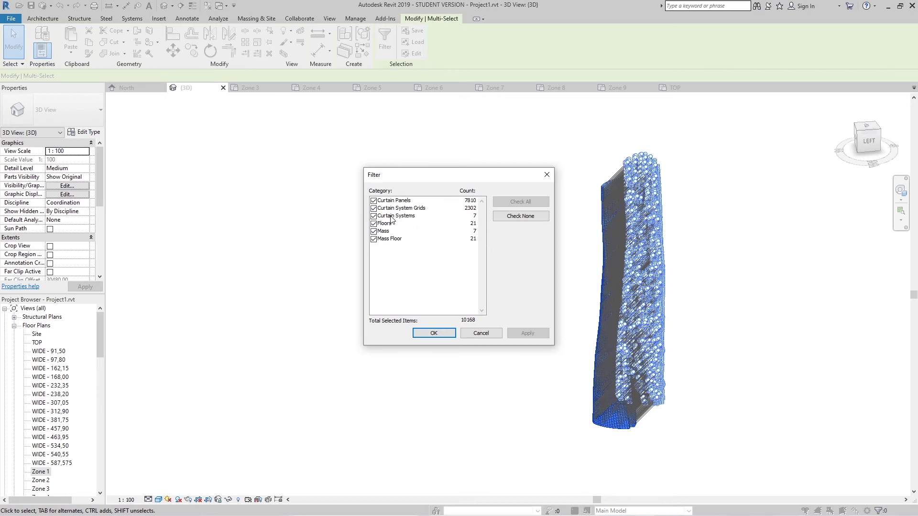
pyautogui.click(522, 216)
pyautogui.click(374, 240)
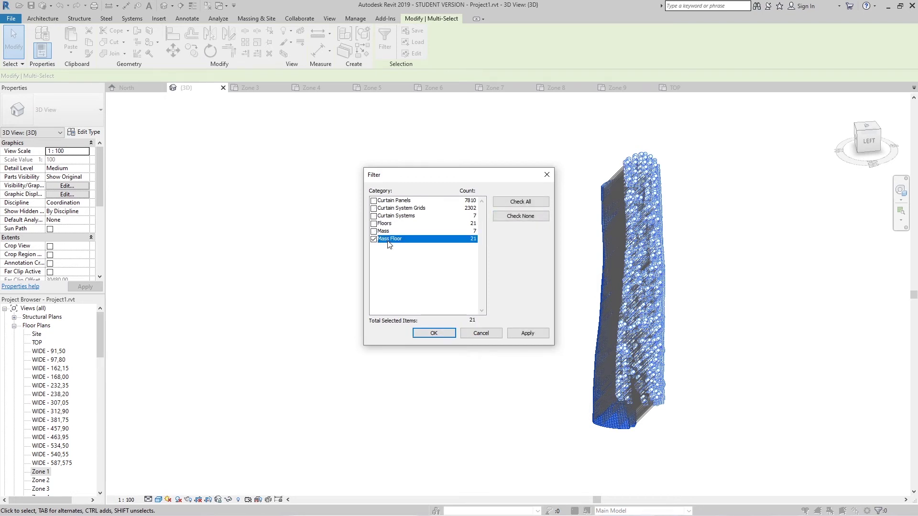
pyautogui.click(432, 332)
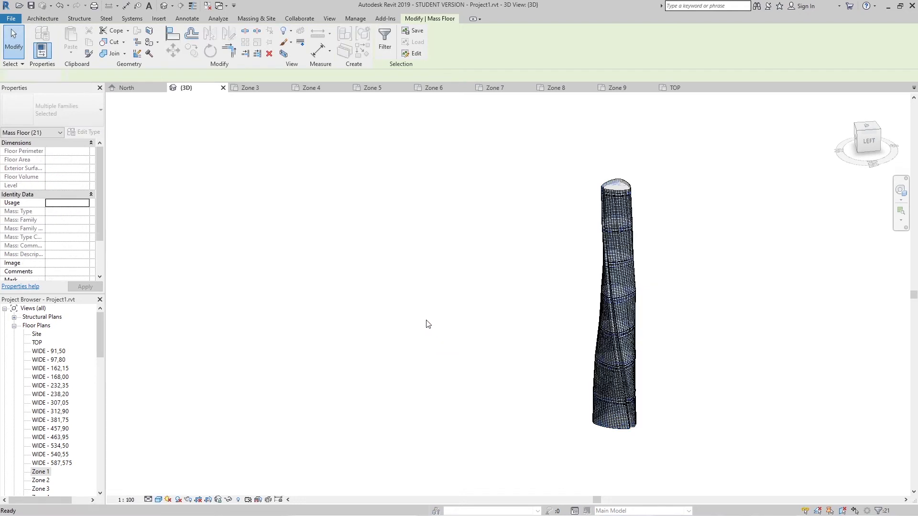
pyautogui.click(426, 322)
# Step: Zoom, orbit and pan around the tower to inspect its top and sides
pyautogui.scroll(3, 595, 218)
pyautogui.scroll(1, 603, 201)
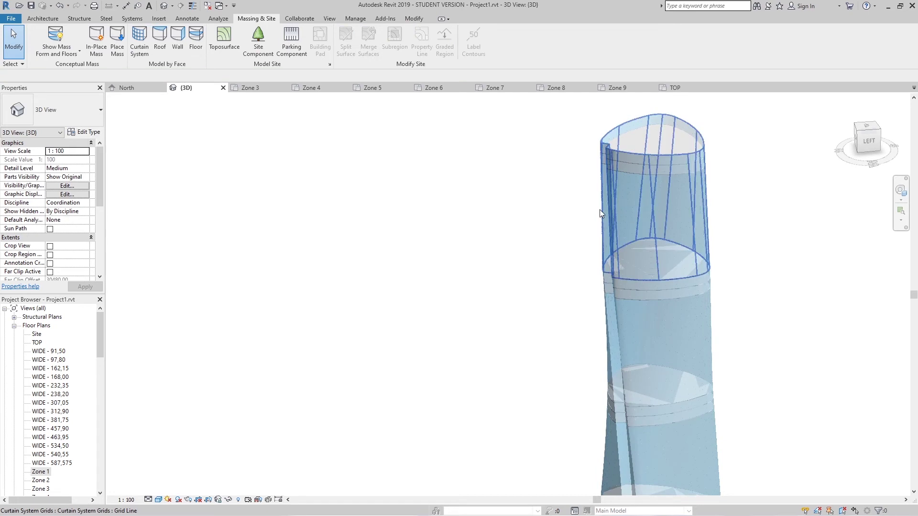
pyautogui.scroll(2, 612, 144)
pyautogui.scroll(3, 641, 163)
pyautogui.scroll(2, 669, 169)
pyautogui.keyDown('shift'); pyautogui.moveTo(672, 172); pyautogui.dragTo(687, 195, button='middle'); pyautogui.keyUp('shift')
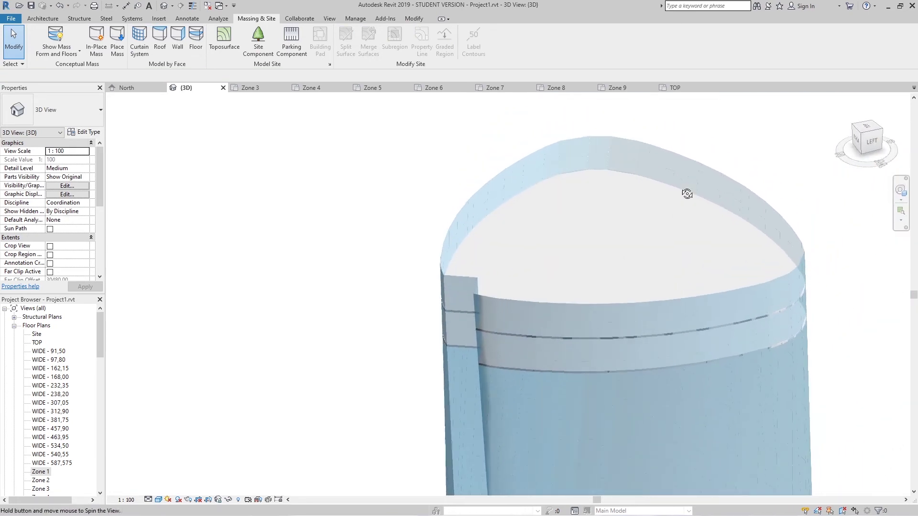
pyautogui.scroll(3, 779, 326)
pyautogui.scroll(-5, 670, 306)
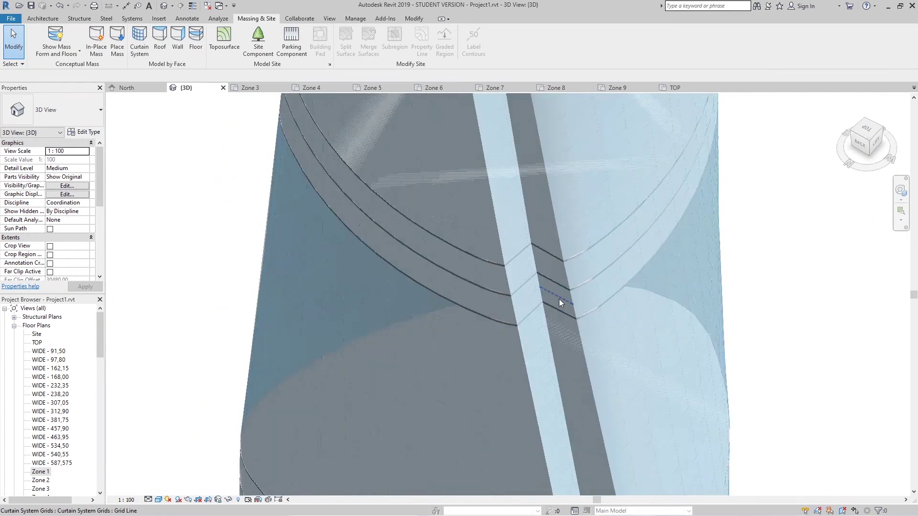
pyautogui.scroll(-3, 558, 299)
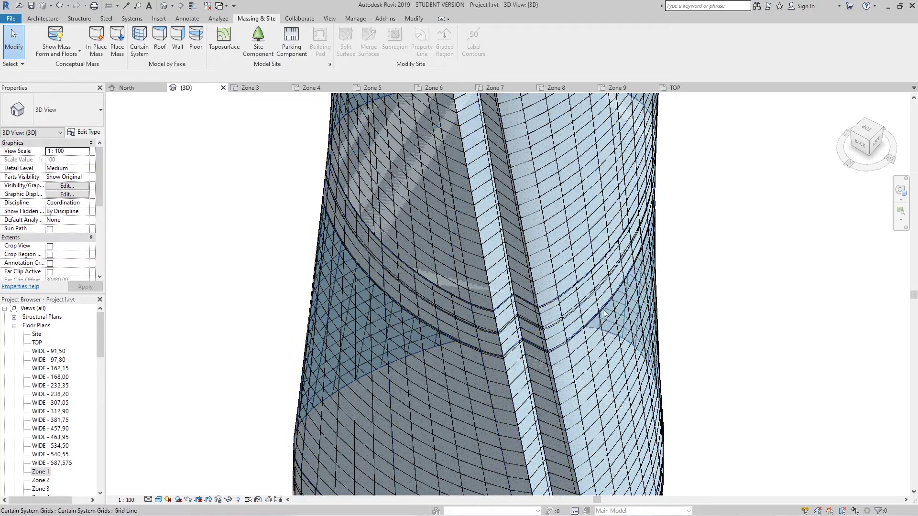
pyautogui.scroll(-3, 544, 338)
pyautogui.moveTo(486, 345)
pyautogui.keyDown('shift'); pyautogui.mouseDown(button='middle')
pyautogui.moveTo(517, 308)
pyautogui.moveTo(509, 321)
pyautogui.mouseUp(button='middle'); pyautogui.keyUp('shift')
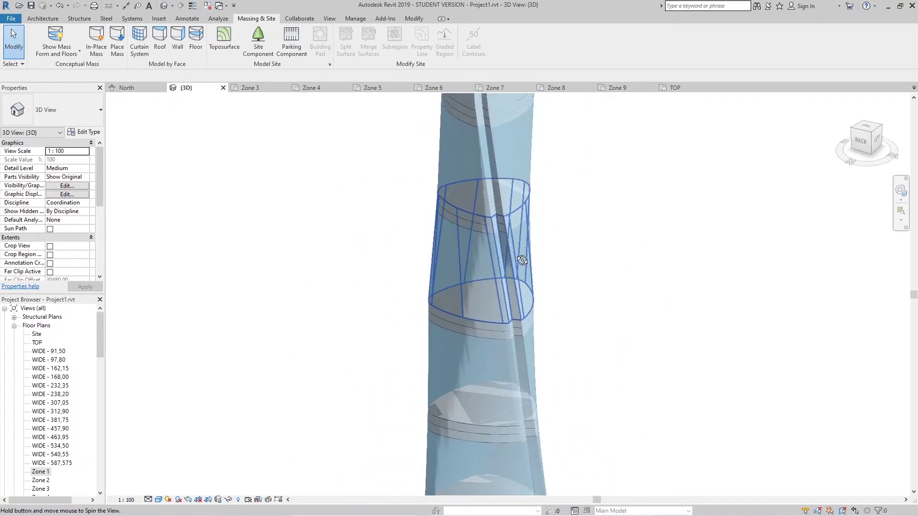
pyautogui.scroll(2, 506, 336)
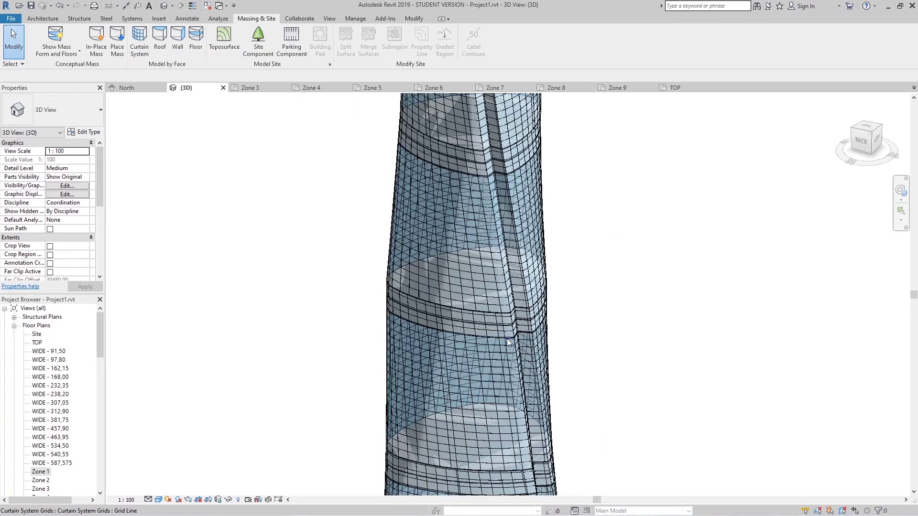
pyautogui.scroll(2, 507, 339)
pyautogui.scroll(1, 497, 339)
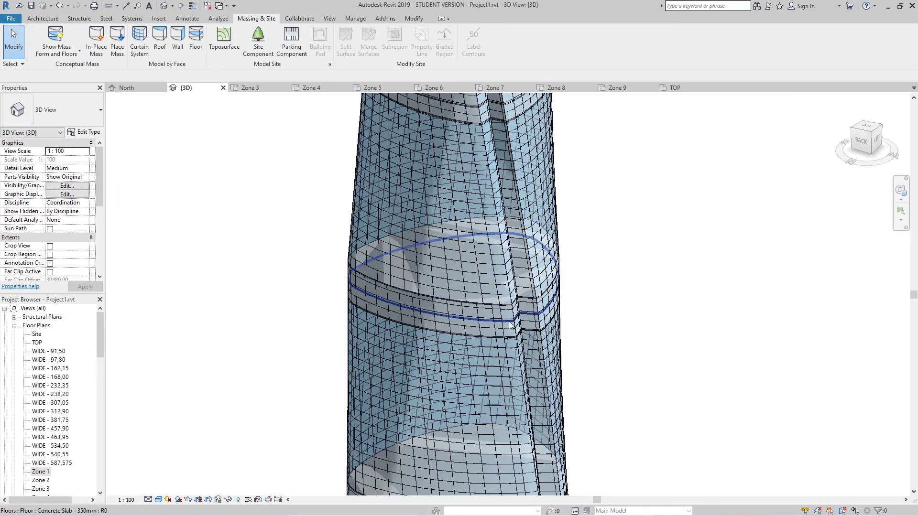
pyautogui.scroll(-2, 505, 368)
pyautogui.scroll(-2, 504, 368)
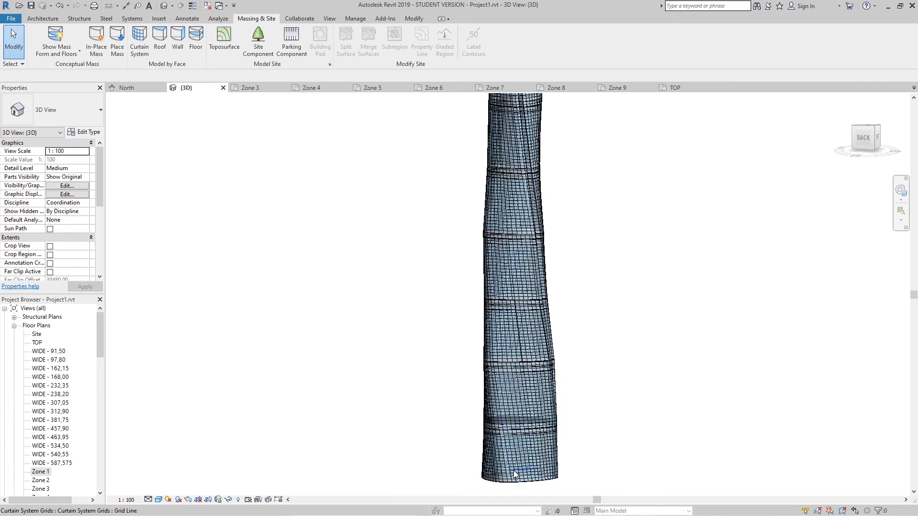
pyautogui.scroll(2, 528, 455)
pyautogui.moveTo(528, 455); pyautogui.dragTo(529, 428, button='middle')
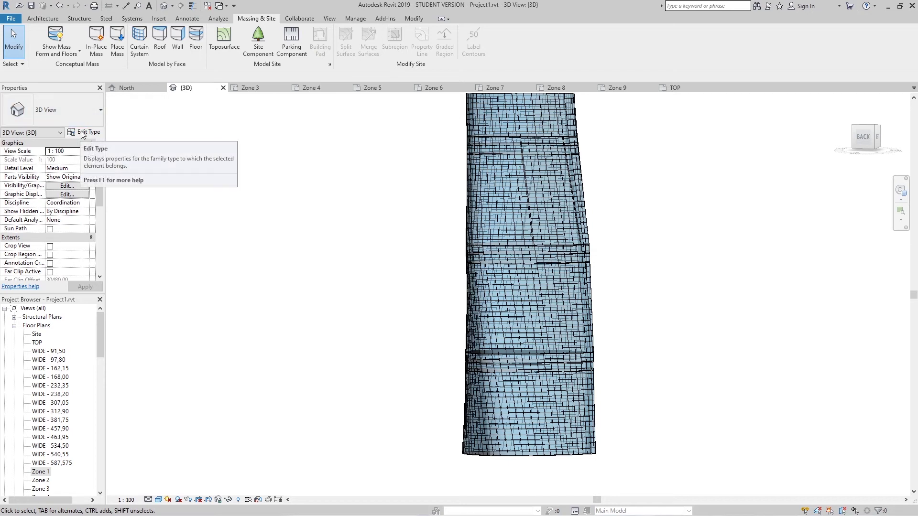
# Step: In Visibility/Graphics Imported Categories, turn on every Level .dwg from Level 8 to Level TOP
pyautogui.click(68, 186)
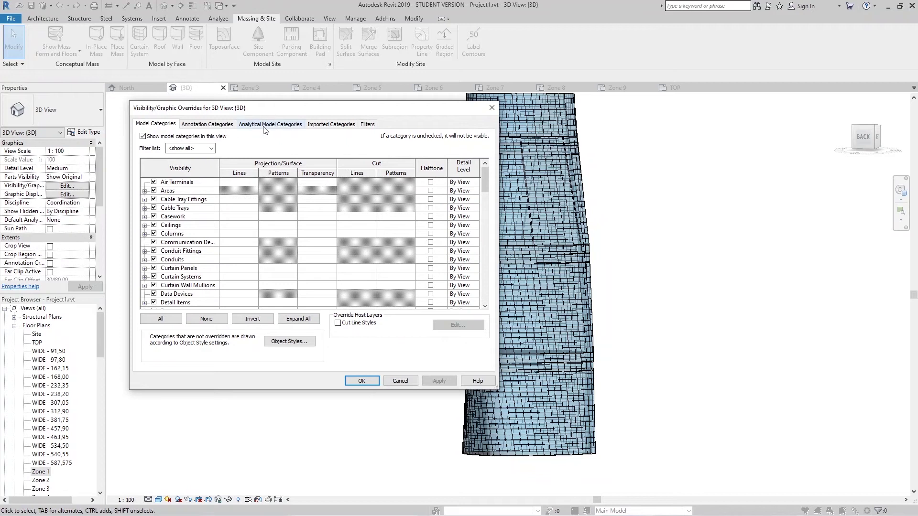
pyautogui.click(331, 124)
pyautogui.click(154, 176)
pyautogui.click(154, 193)
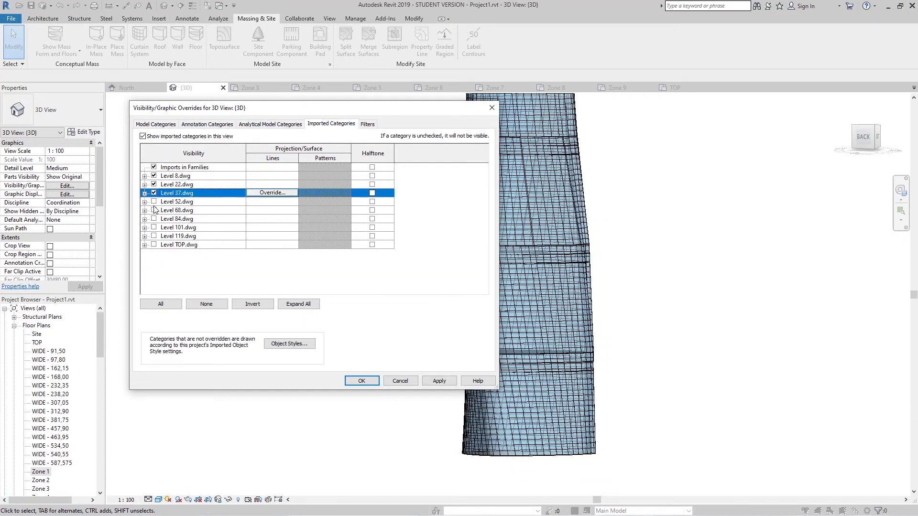
pyautogui.click(154, 210)
pyautogui.click(154, 219)
pyautogui.click(154, 236)
pyautogui.click(154, 245)
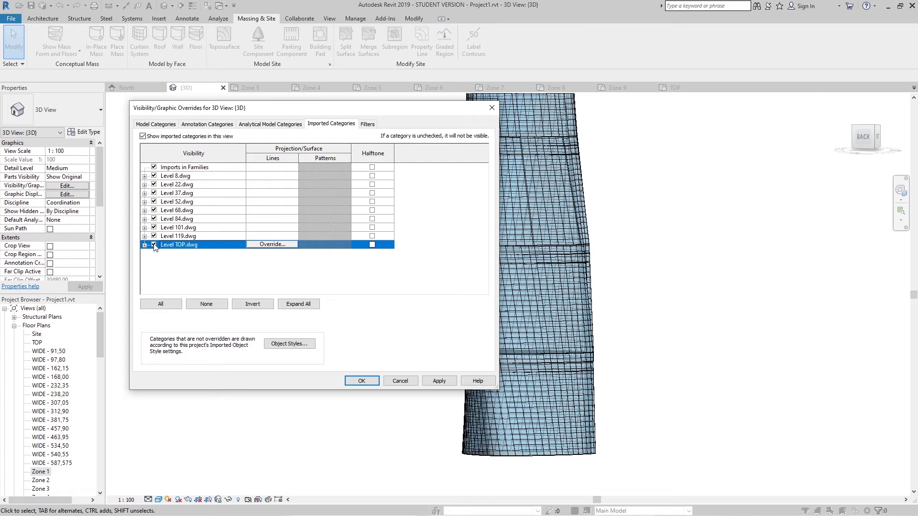
pyautogui.click(380, 381)
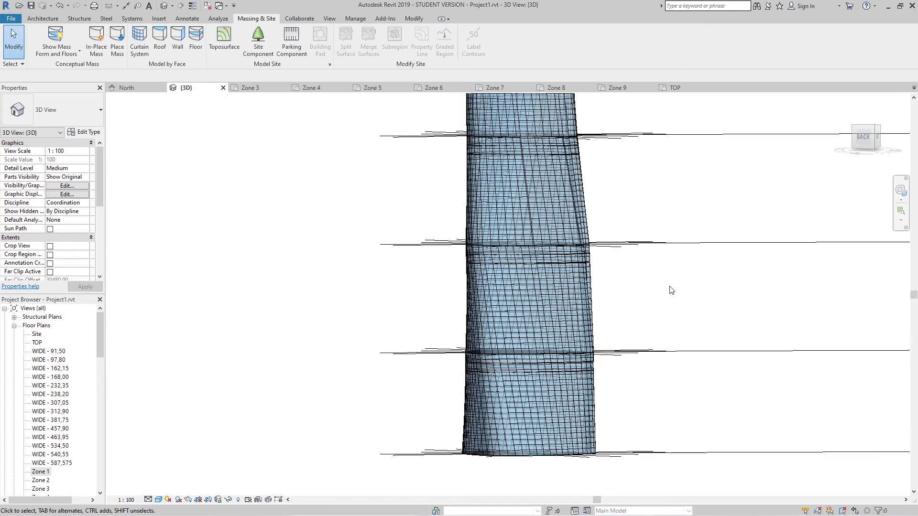
pyautogui.moveTo(666, 268)
pyautogui.keyDown('shift'); pyautogui.mouseDown(button='middle')
pyautogui.moveTo(599, 366)
pyautogui.moveTo(569, 442)
pyautogui.moveTo(645, 404)
pyautogui.mouseUp(button='middle'); pyautogui.keyUp('shift')
pyautogui.scroll(3, 601, 376)
pyautogui.scroll(2, 569, 442)
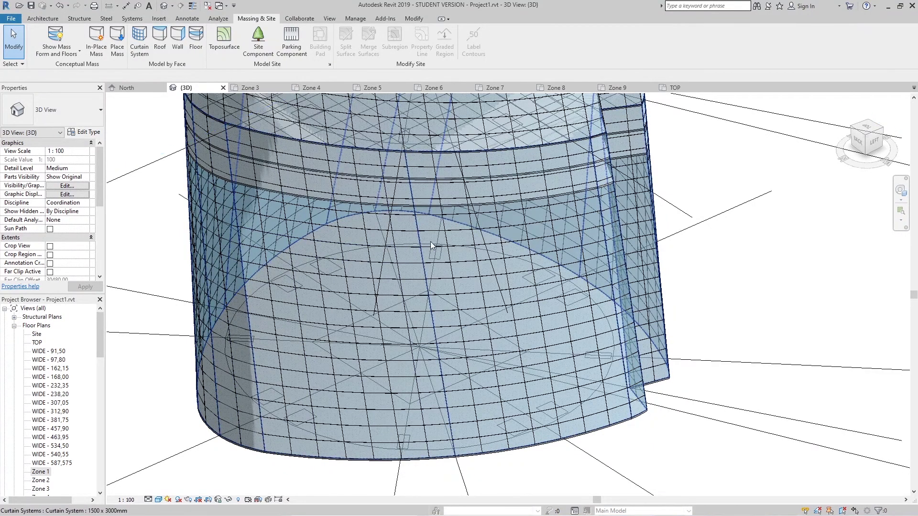
# Step: Start a Concrete Slab - 350mm structural floor with the imported DWG ellipse as its boundary
pyautogui.click(36, 19)
pyautogui.click(76, 20)
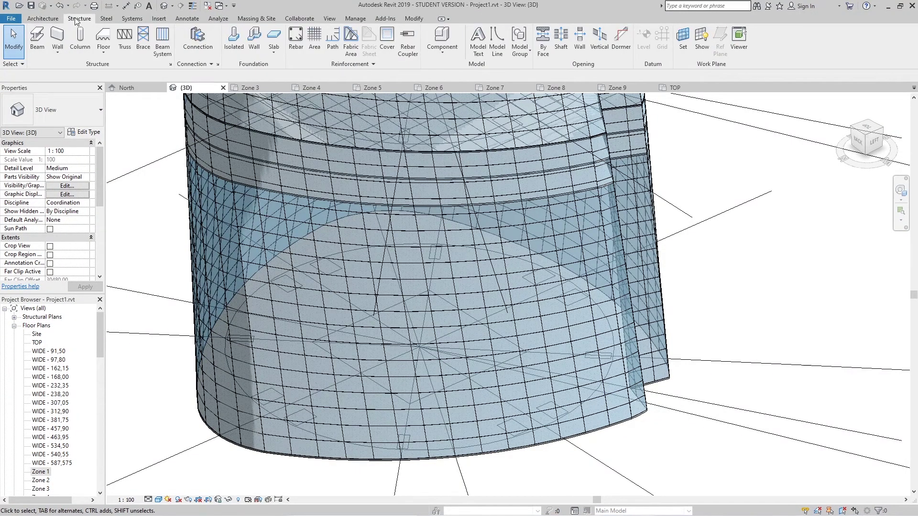
pyautogui.click(103, 36)
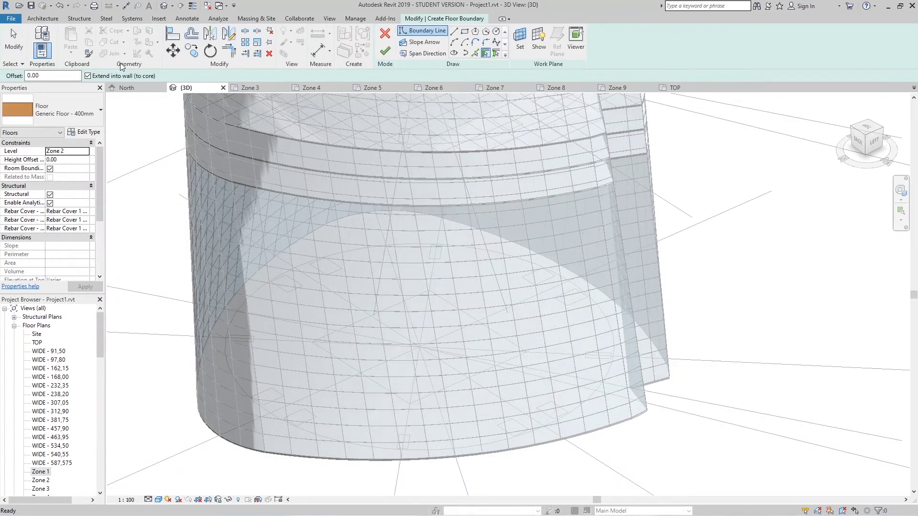
pyautogui.click(81, 110)
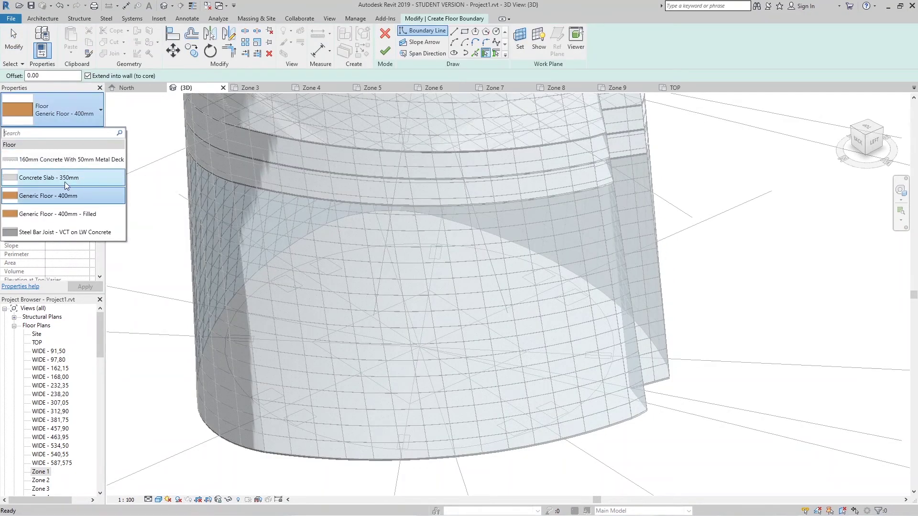
pyautogui.click(48, 177)
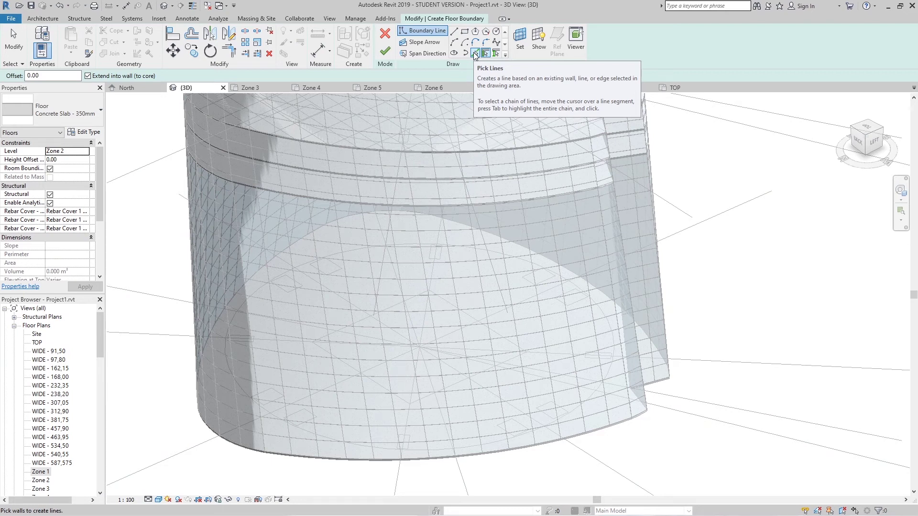
pyautogui.click(474, 53)
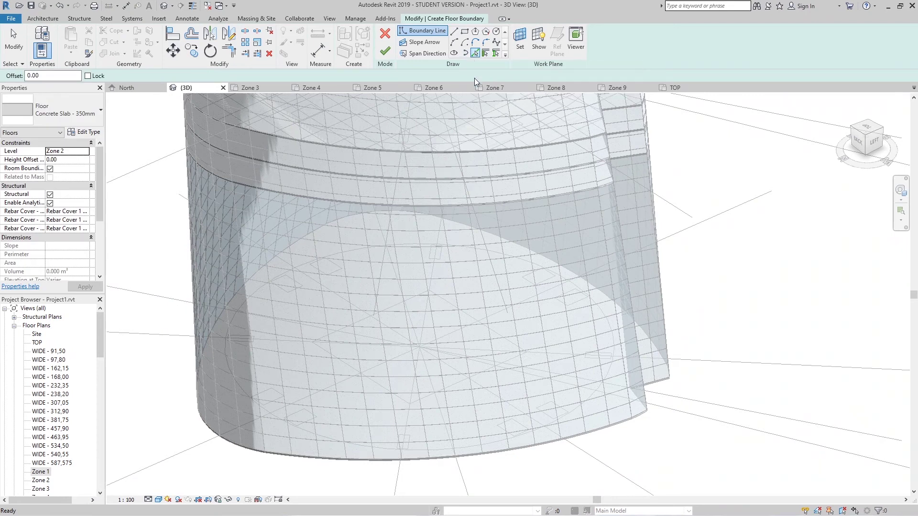
pyautogui.click(595, 391)
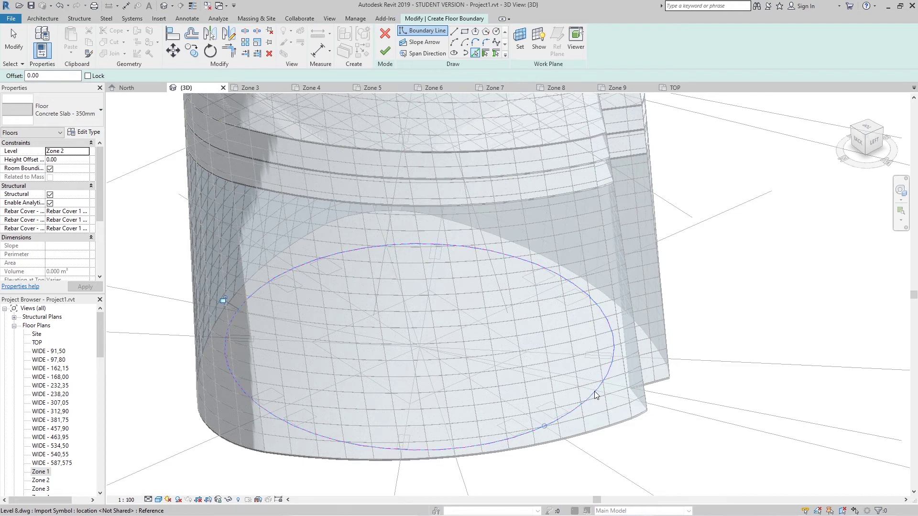
# Step: Add a straight span direction line inside the ellipse and finish the floor sketch
pyautogui.click(386, 54)
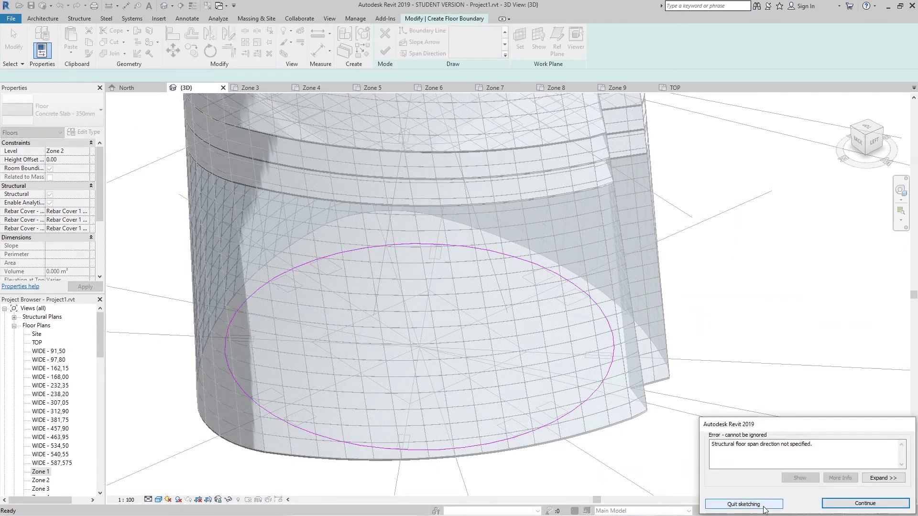
pyautogui.press('Return')
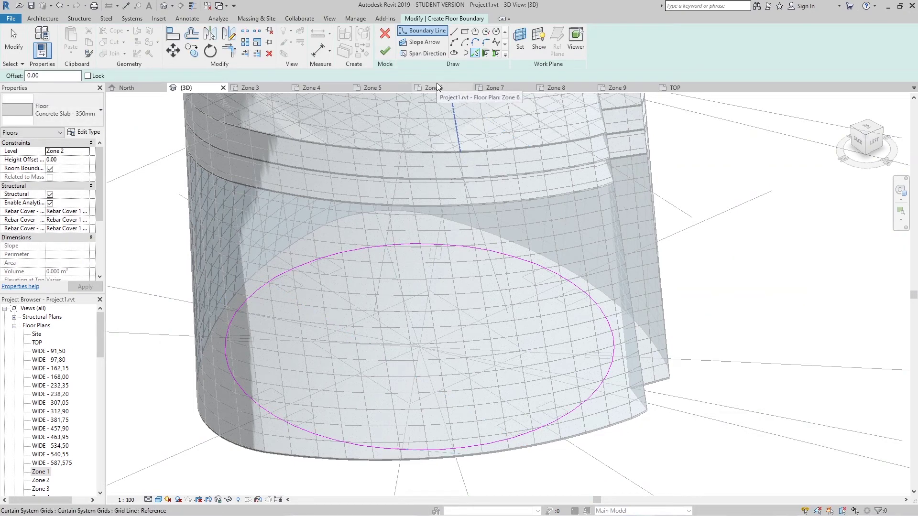
pyautogui.click(421, 55)
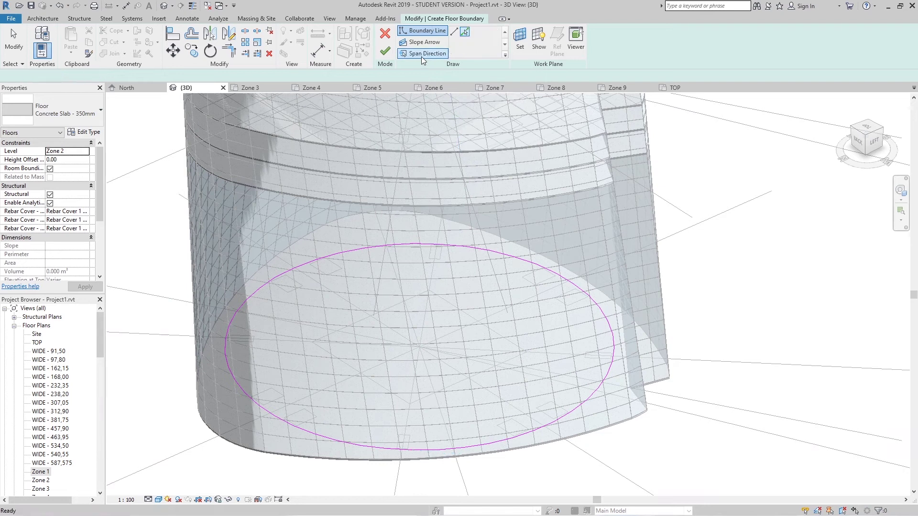
pyautogui.click(454, 31)
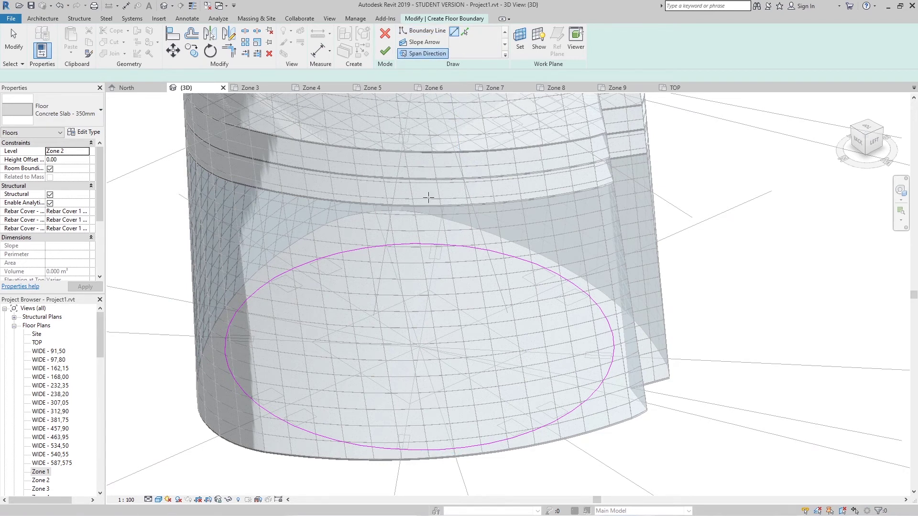
pyautogui.click(364, 371)
pyautogui.click(498, 312)
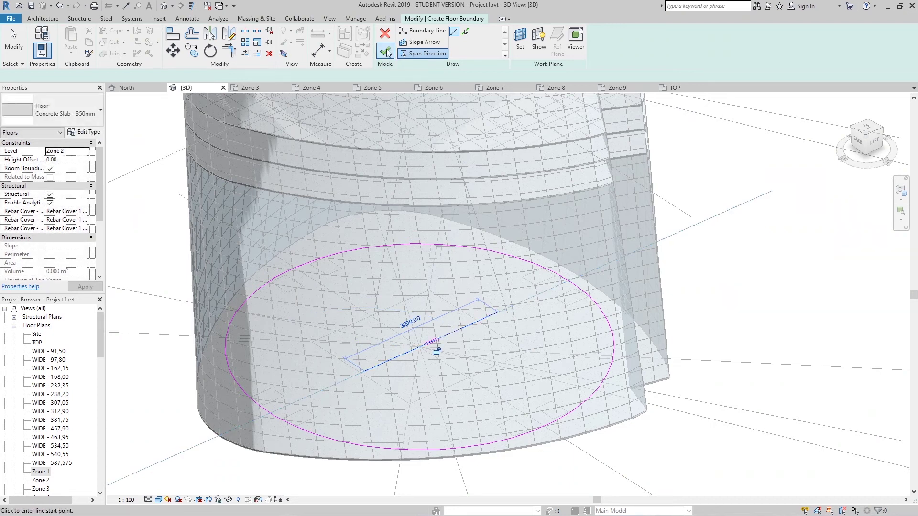
pyautogui.click(386, 51)
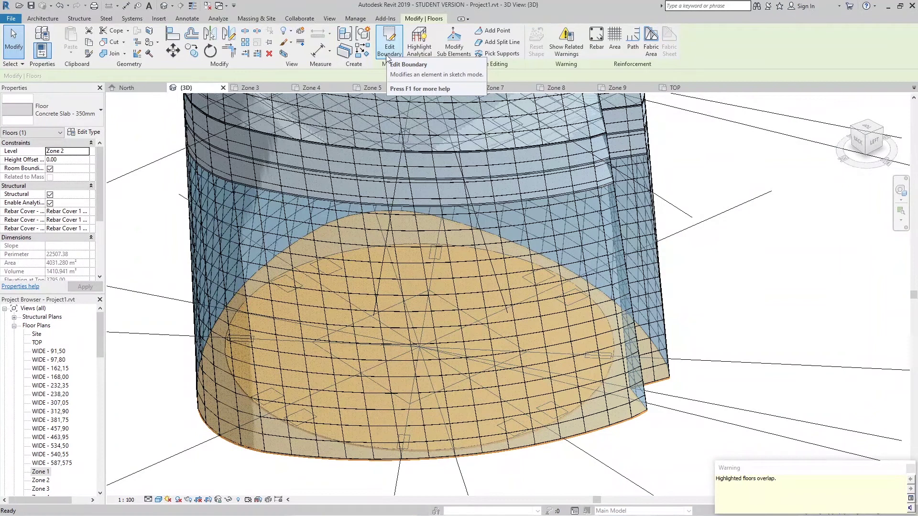
# Step: Select the Zone 2 concrete floor and view it in the North elevation
pyautogui.press('Escape')
pyautogui.click(591, 391)
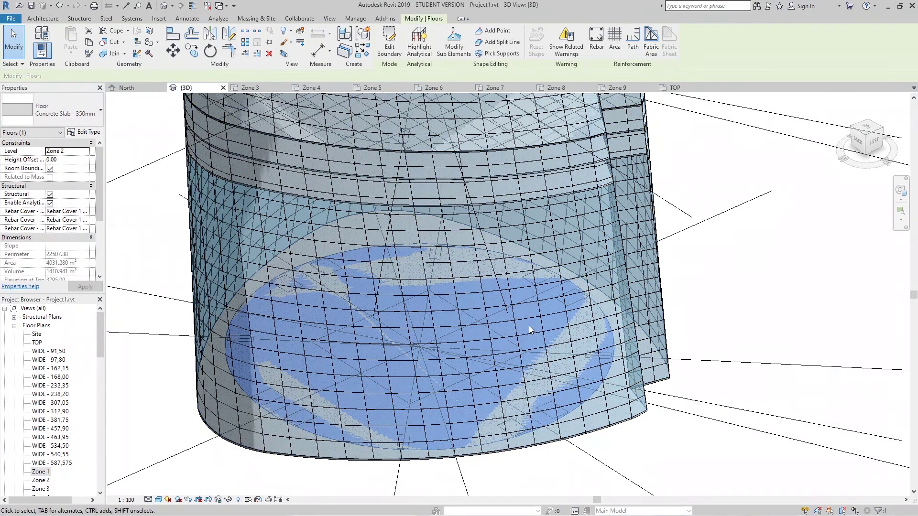
pyautogui.click(134, 90)
pyautogui.scroll(3, 621, 402)
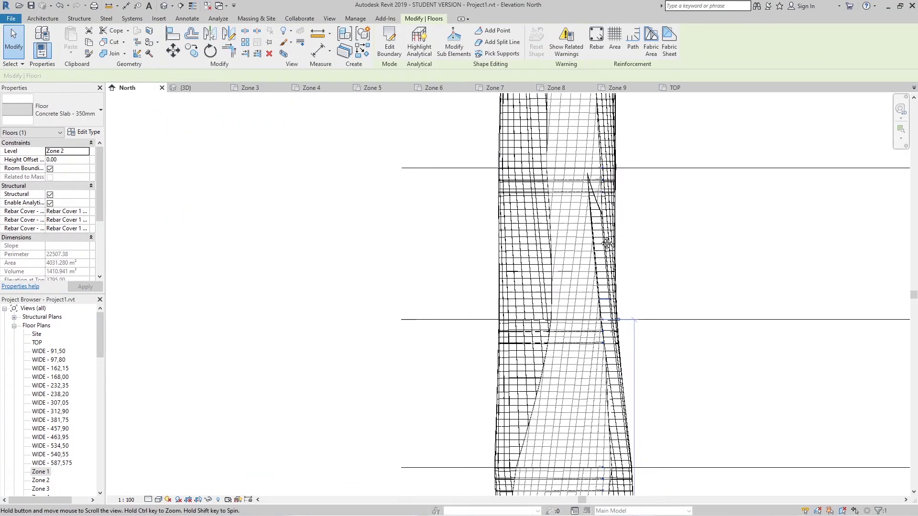
pyautogui.moveTo(621, 401)
pyautogui.mouseDown(button='middle')
pyautogui.moveTo(641, 380)
pyautogui.moveTo(622, 345)
pyautogui.mouseUp(button='middle')
pyautogui.scroll(-4, 606, 334)
pyautogui.scroll(3, 603, 239)
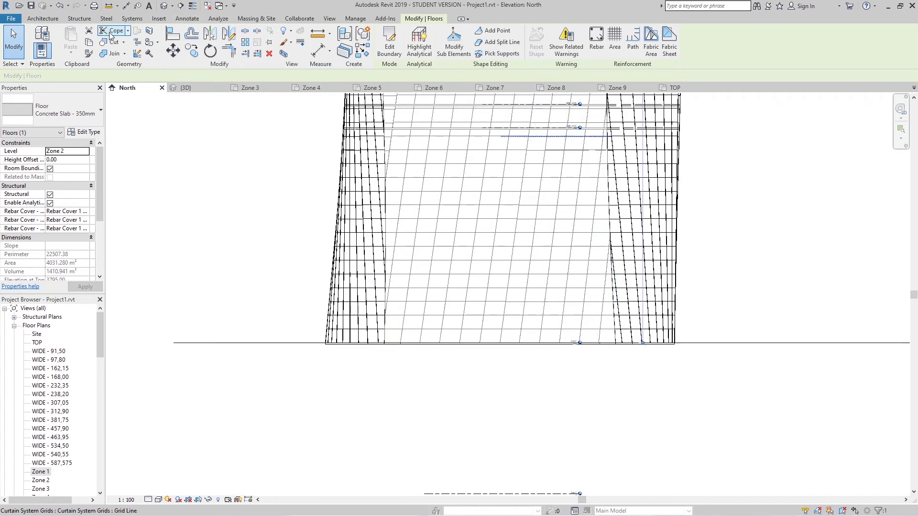
pyautogui.click(52, 20)
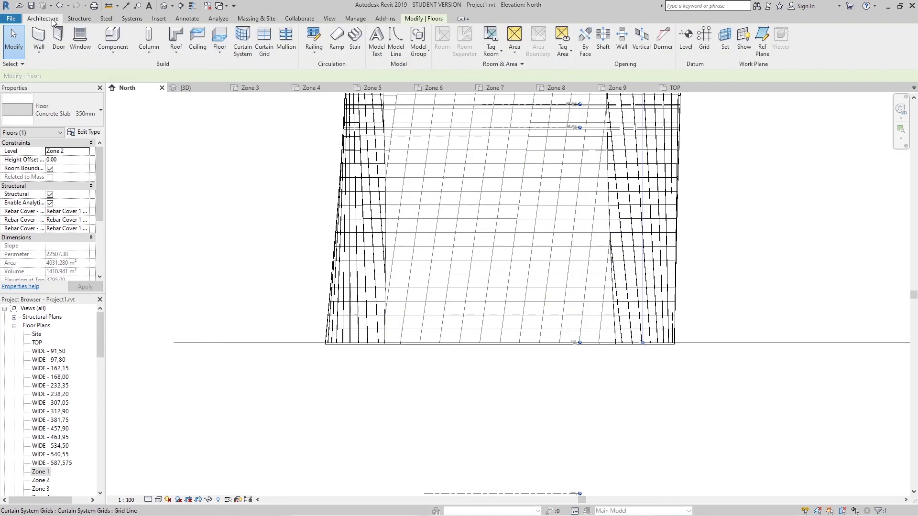
pyautogui.click(685, 39)
pyautogui.press('Escape')
pyautogui.scroll(3, 582, 348)
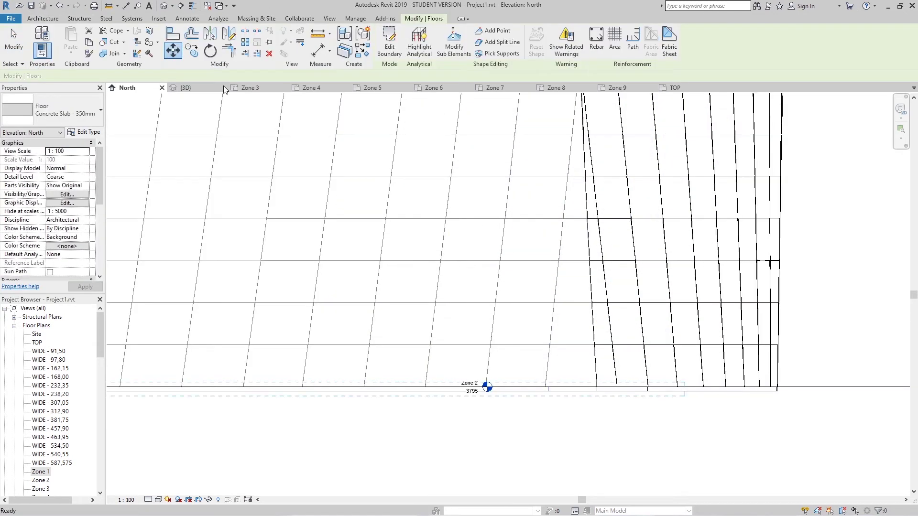
pyautogui.scroll(2, 430, 215)
# Step: Move the Zone 2 floor up 450 above its level
pyautogui.click(757, 384)
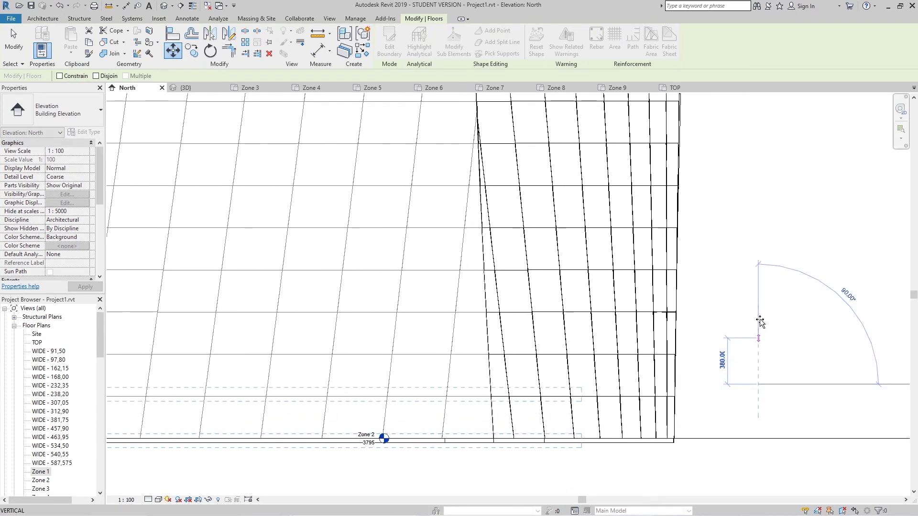
pyautogui.write('450')
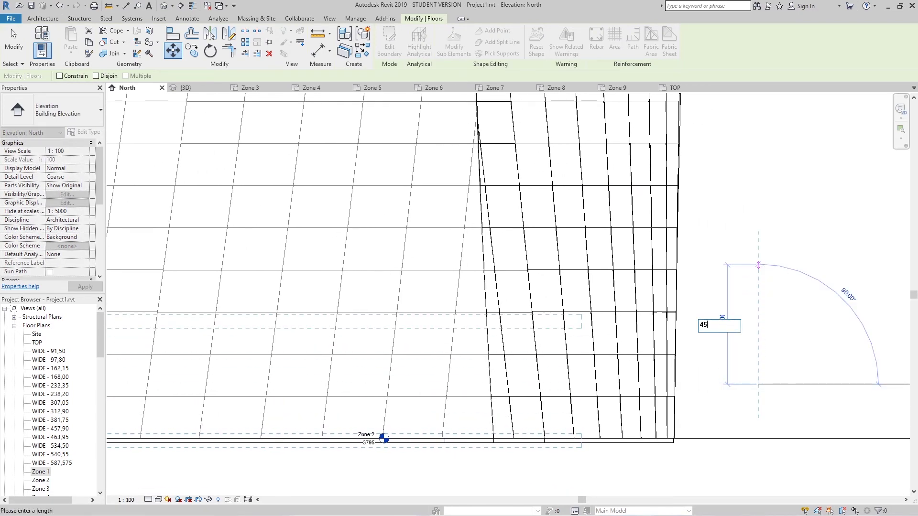
pyautogui.press('Return')
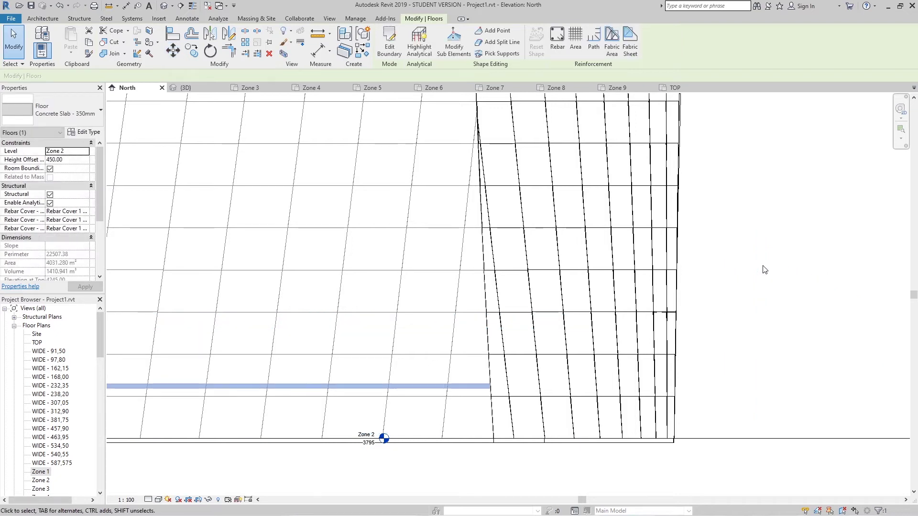
pyautogui.moveTo(467, 293); pyautogui.dragTo(666, 297, button='middle')
pyautogui.scroll(-3, 498, 301)
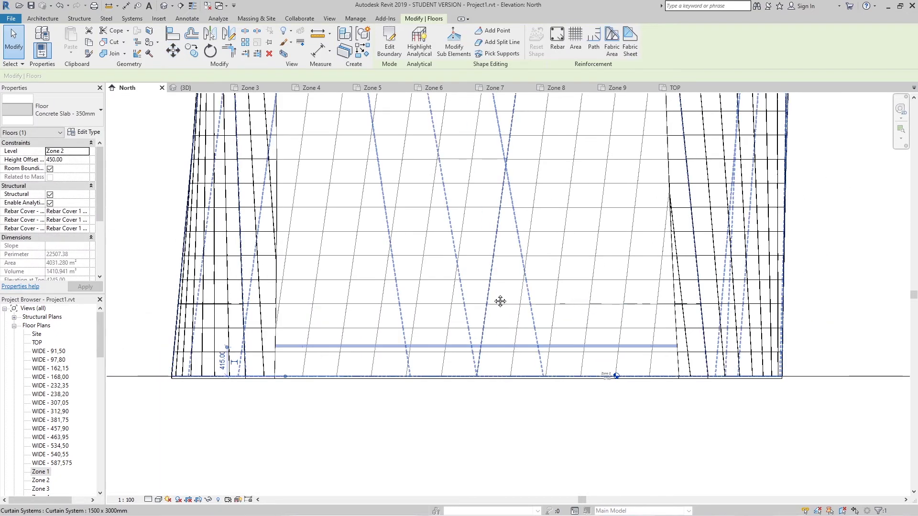
pyautogui.moveTo(498, 301); pyautogui.dragTo(457, 301, button='middle')
# Step: Copy the floor another 450 upward
pyautogui.click(191, 50)
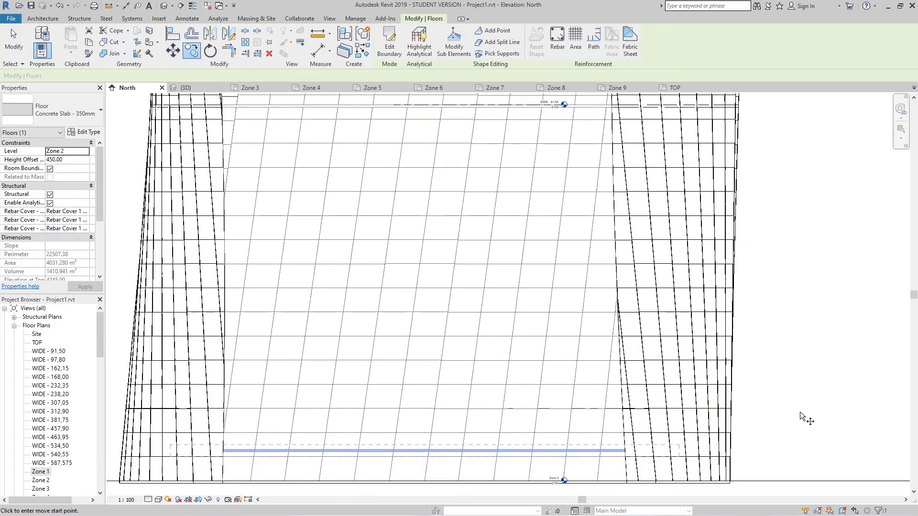
pyautogui.click(778, 437)
pyautogui.write('450')
pyautogui.press('Return')
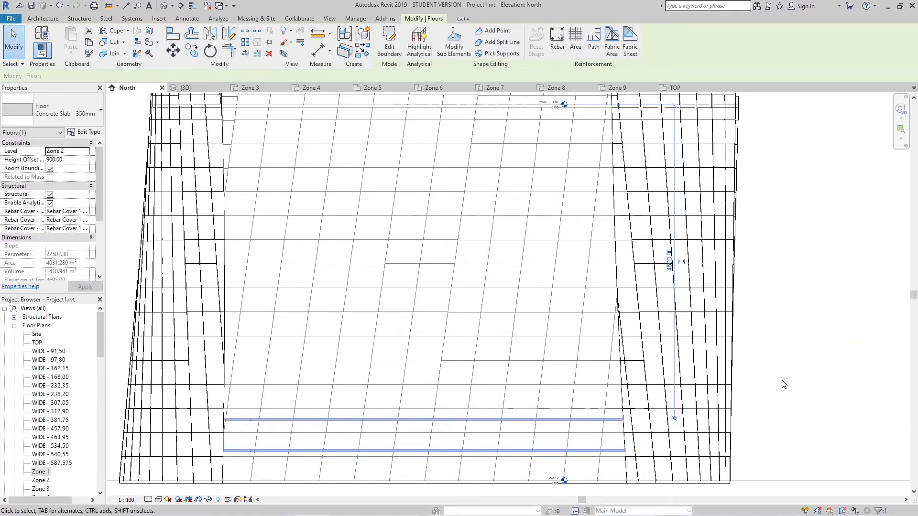
pyautogui.scroll(3, 498, 315)
pyautogui.scroll(1, 498, 315)
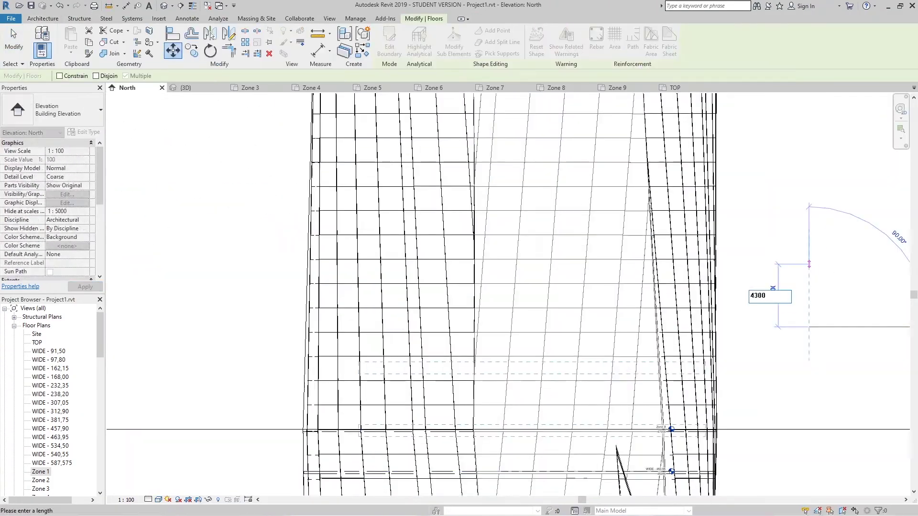
# Step: Place a floor copy 4300 higher and deselect it
pyautogui.press('Return')
pyautogui.scroll(4, 573, 421)
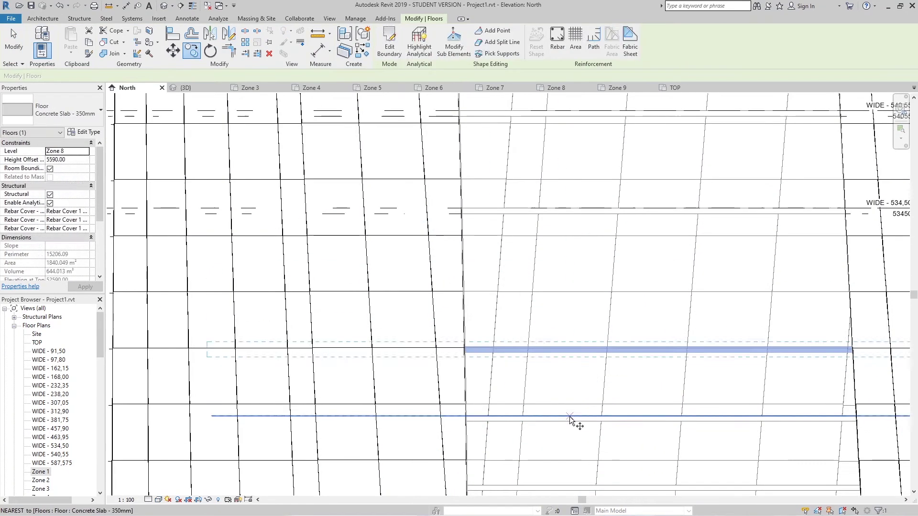
pyautogui.press('Escape')
pyautogui.scroll(-4, 572, 357)
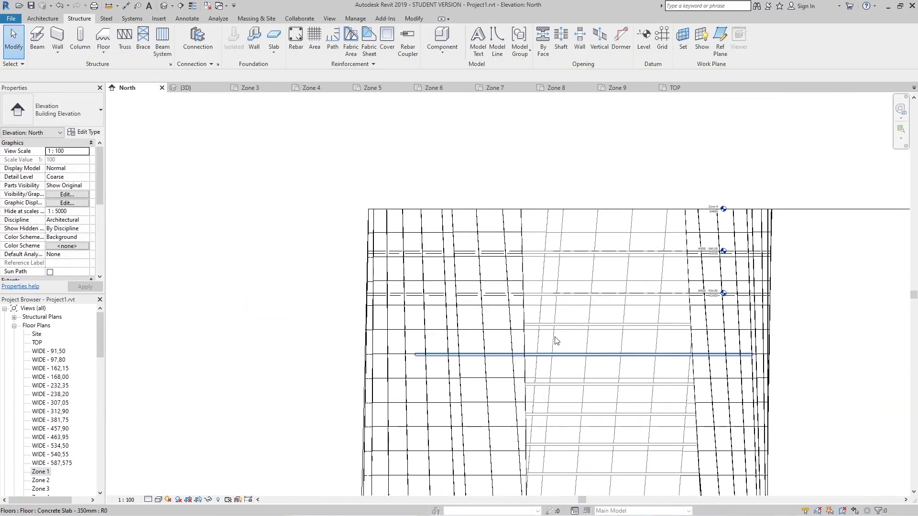
# Step: Switch to the {3D} view and zoom out to show the whole twisted tower
pyautogui.click(186, 87)
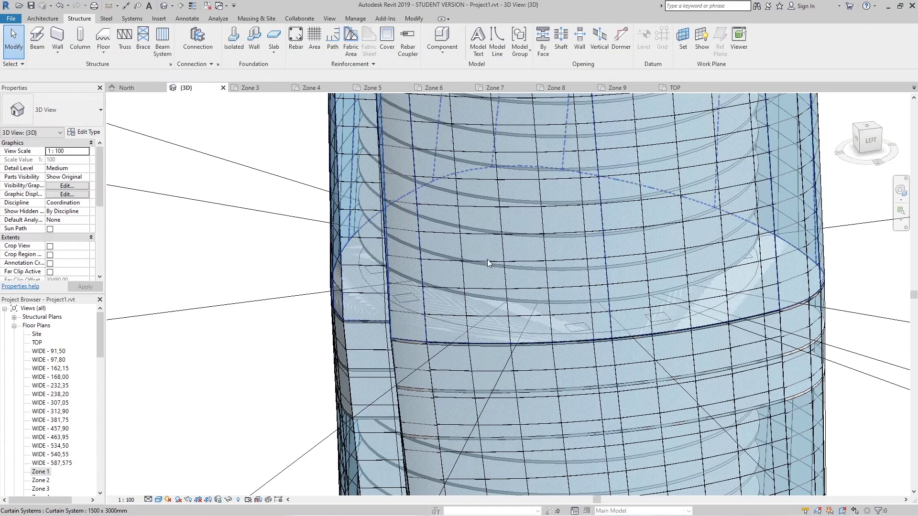
pyautogui.scroll(-3, 530, 282)
pyautogui.moveTo(589, 252)
pyautogui.keyDown('shift'); pyautogui.mouseDown(button='middle')
pyautogui.moveTo(615, 243)
pyautogui.moveTo(597, 229)
pyautogui.moveTo(591, 318)
pyautogui.mouseUp(button='middle'); pyautogui.keyUp('shift')
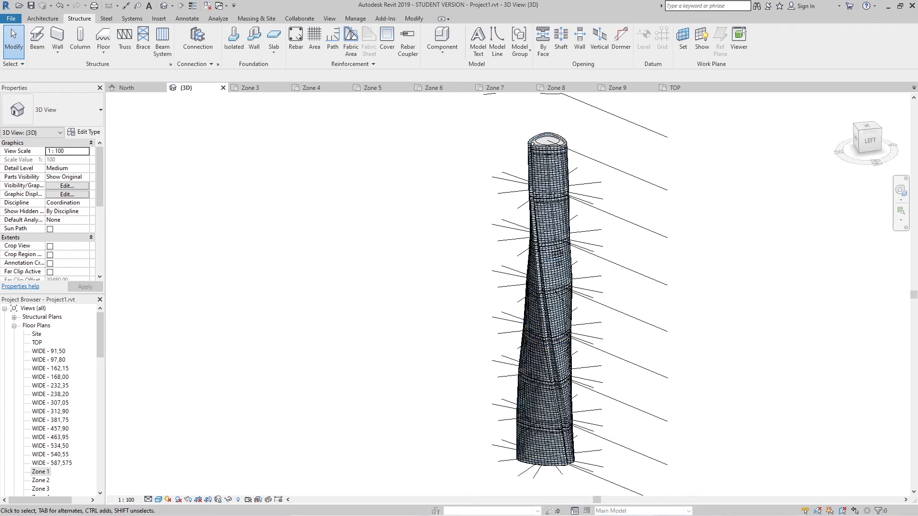
pyautogui.moveTo(745, 345); pyautogui.dragTo(809, 366, button='middle')
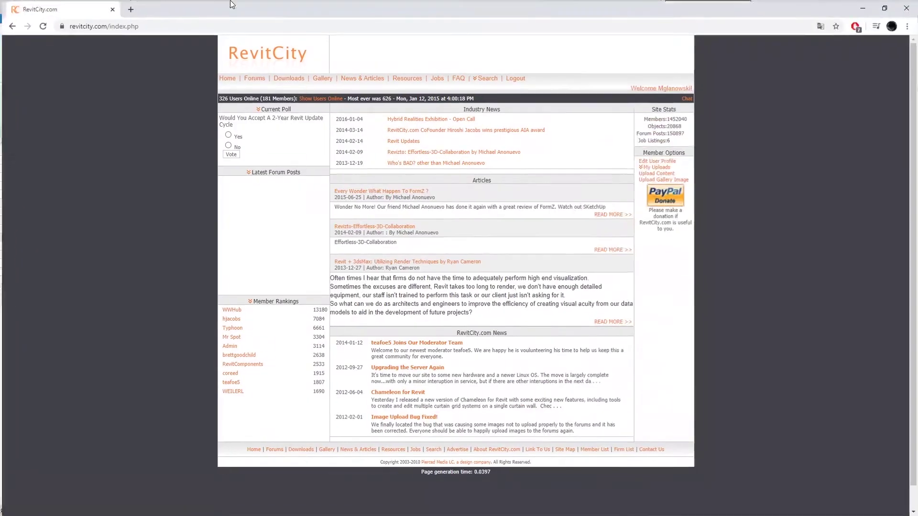
# Step: Search RevitCity downloads for TAPERED CONCRETE COLUMN and download the Tapered Concrete Column .rfa
pyautogui.click(292, 79)
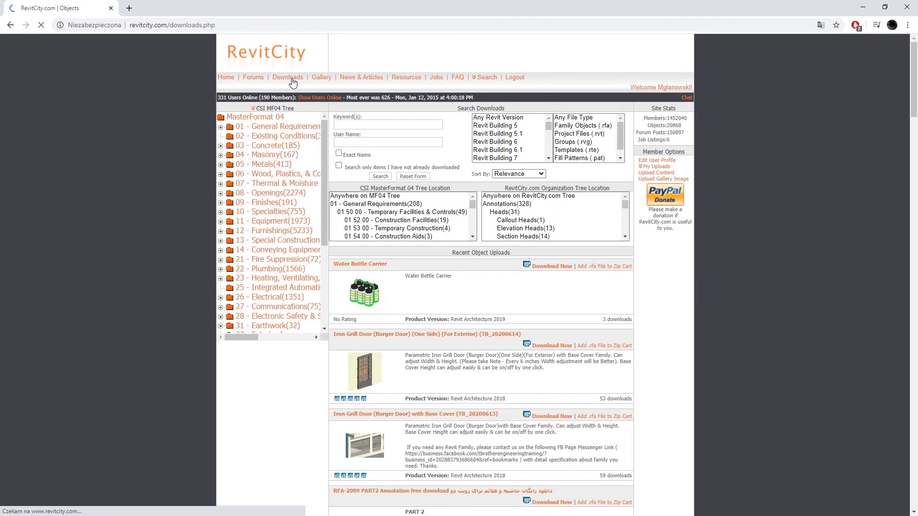
pyautogui.click(364, 126)
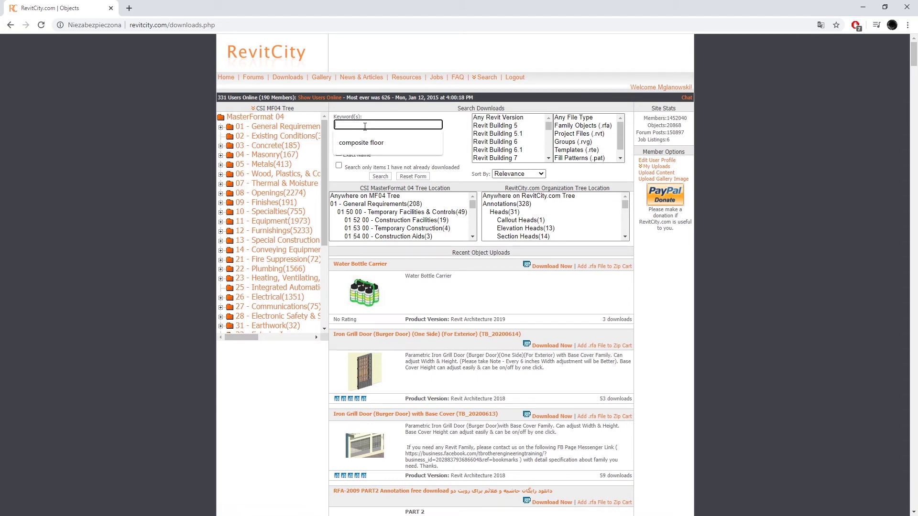
pyautogui.press('Escape')
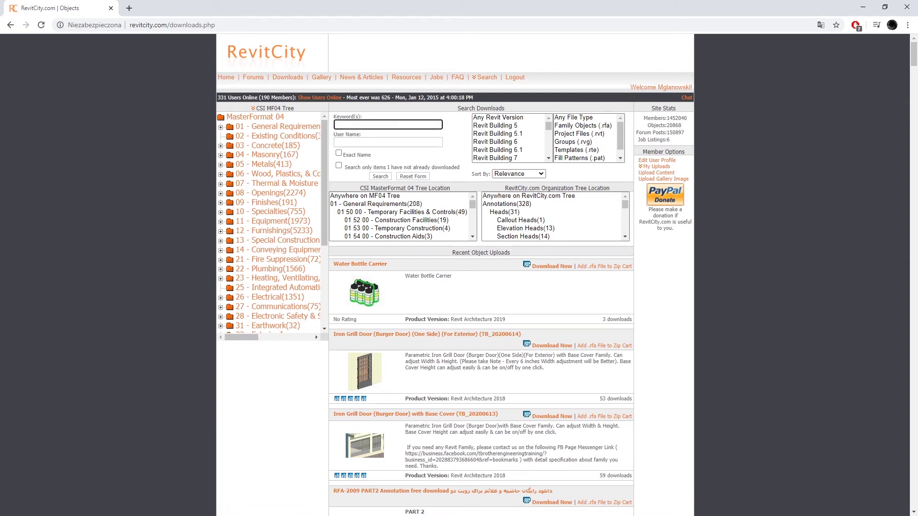
pyautogui.click(362, 125)
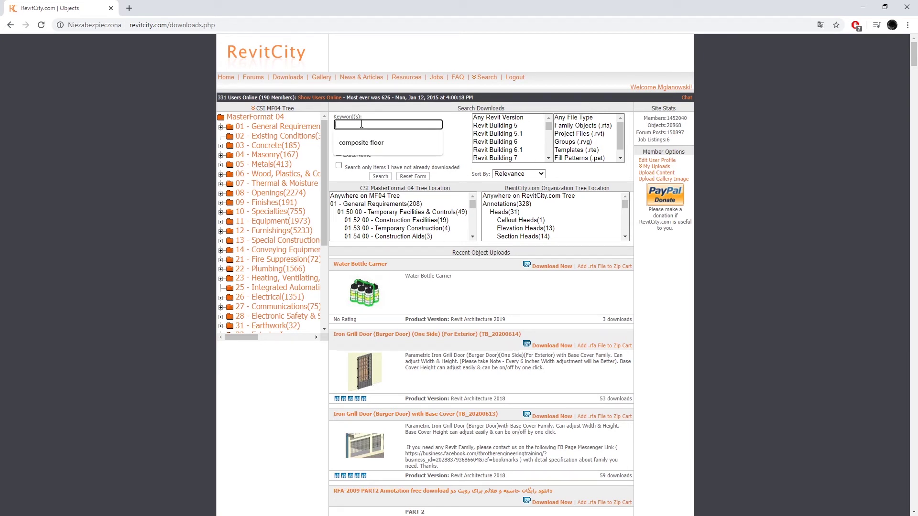
pyautogui.write('TAPERED CONCRETE COLUMN')
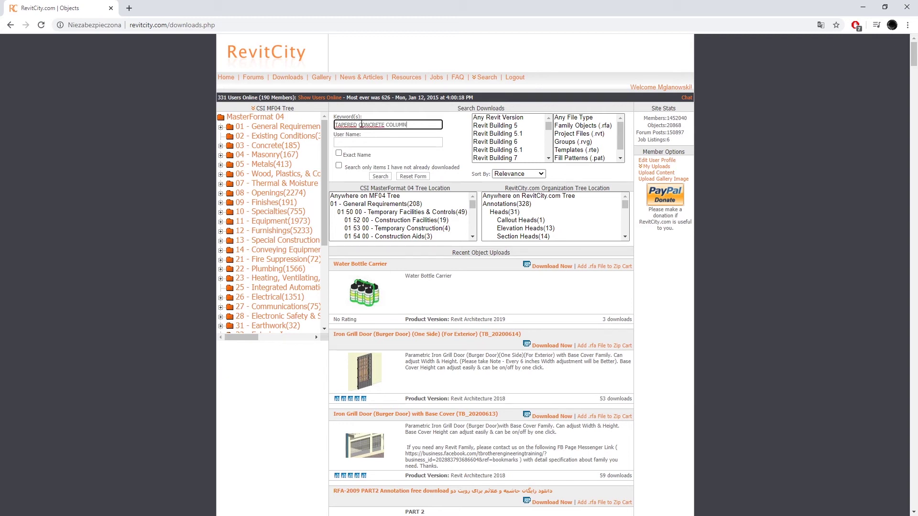
pyautogui.press('Return')
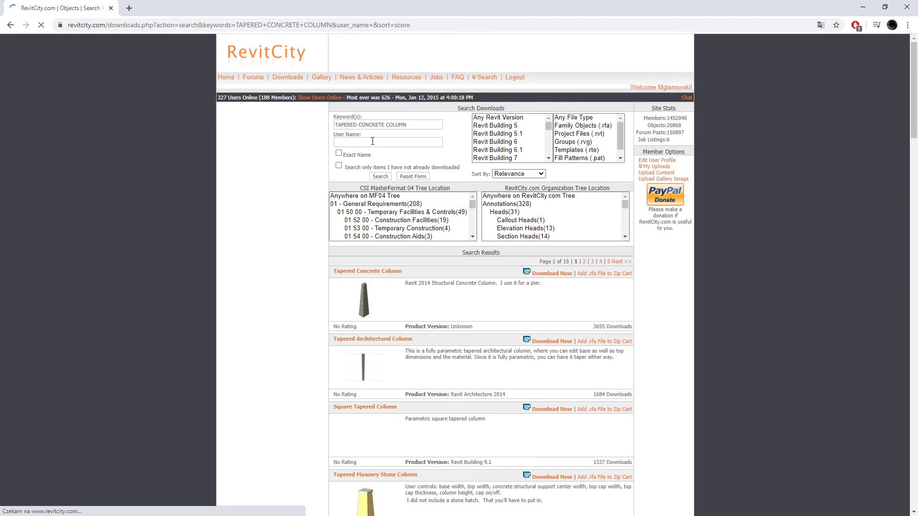
pyautogui.scroll(-3, 363, 219)
pyautogui.scroll(-3, 363, 220)
pyautogui.scroll(-2, 328, 254)
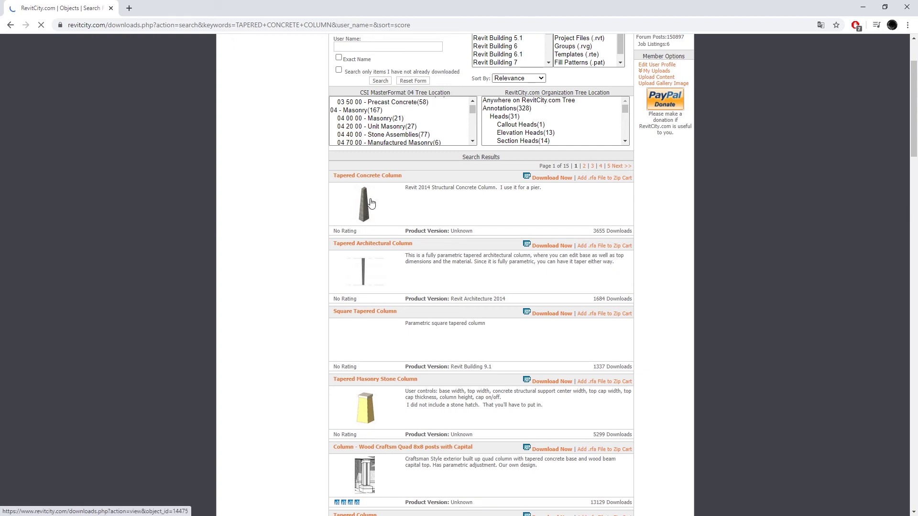
pyautogui.click(552, 178)
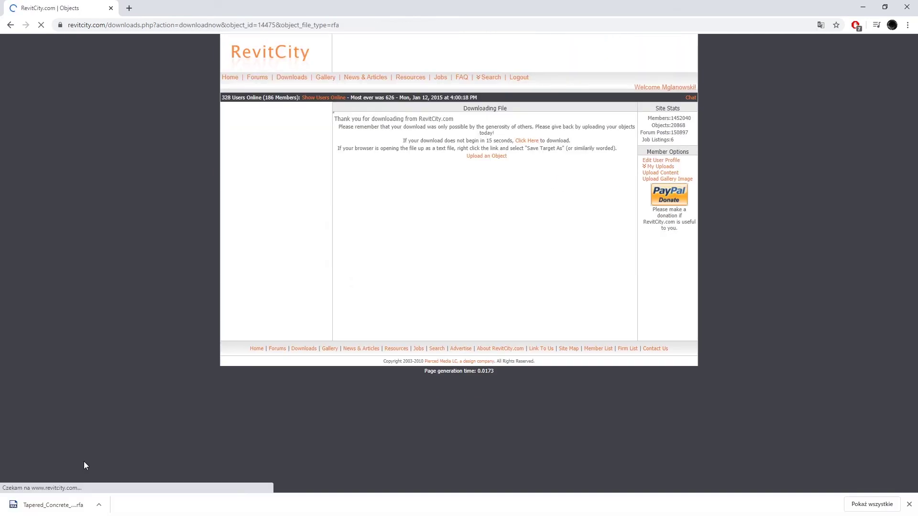
# Step: Drag the downloaded Tapered Concrete Column .rfa into Revit, then exit column placement
pyautogui.moveTo(36, 505)
pyautogui.mouseDown()
pyautogui.moveTo(363, 325)
pyautogui.moveTo(525, 311)
pyautogui.mouseUp()
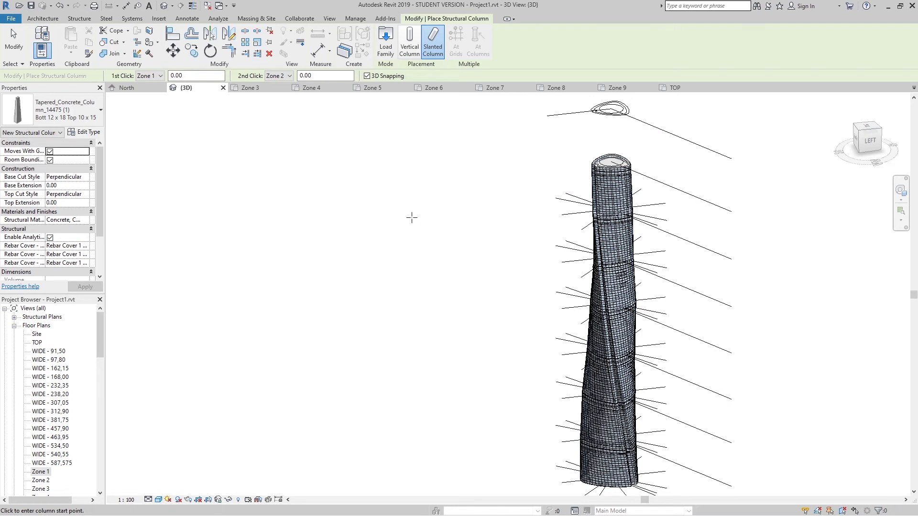
pyautogui.press('Escape')
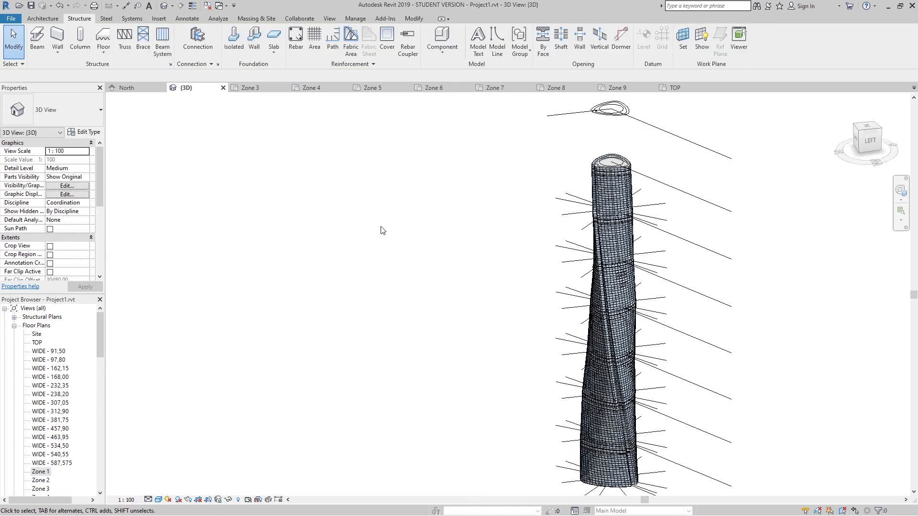
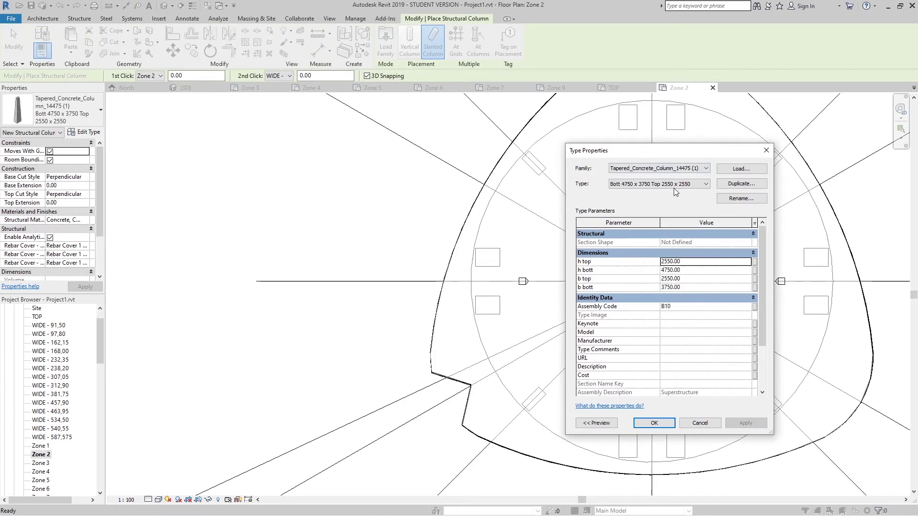
# Step: Place the second slanted tapered column (bottom 4750 x 3750, top 2550 x 2550) in the Zone 2 plan
pyautogui.click(654, 423)
pyautogui.scroll(5, 478, 269)
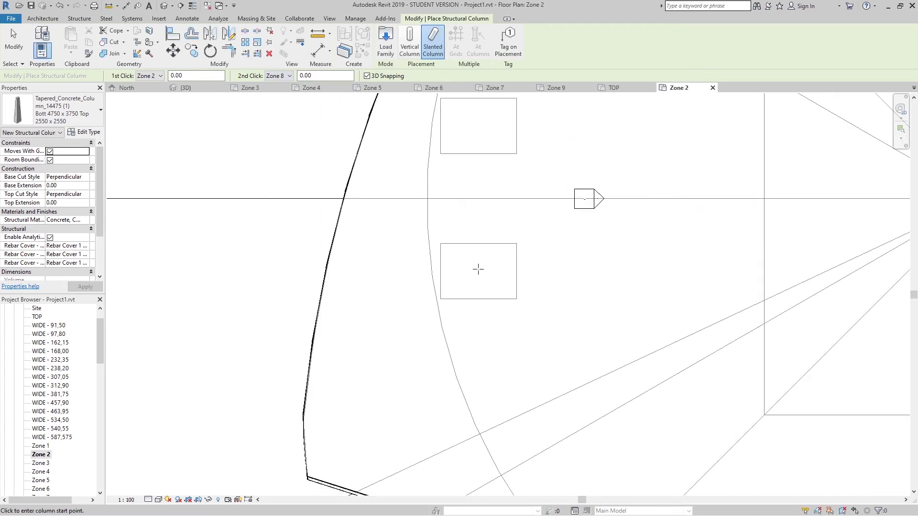
pyautogui.click(478, 269)
pyautogui.click(588, 272)
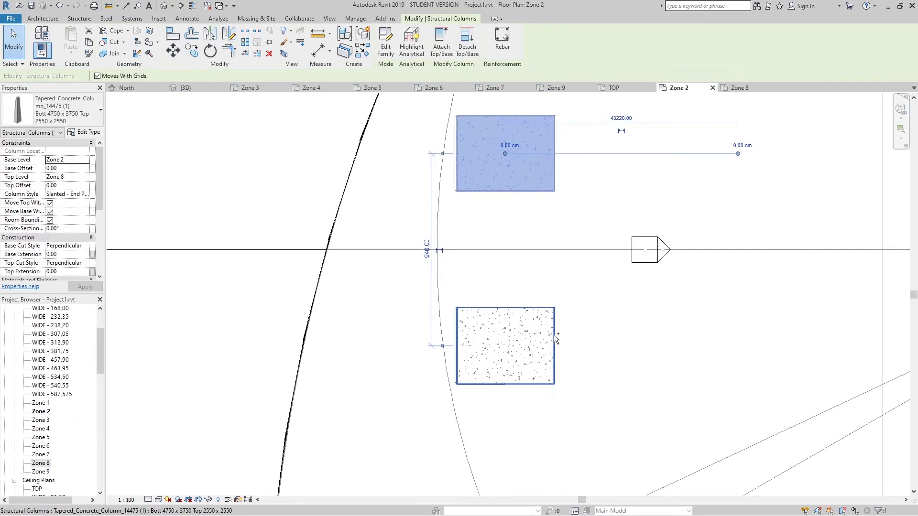
# Step: Orbit and pan the 3D view toward the tower base to check the new column
pyautogui.click(210, 50)
pyautogui.moveTo(621, 238)
pyautogui.keyDown('shift'); pyautogui.mouseDown(button='middle')
pyautogui.moveTo(510, 229)
pyautogui.moveTo(482, 240)
pyautogui.moveTo(416, 418)
pyautogui.mouseUp(button='middle'); pyautogui.keyUp('shift')
pyautogui.scroll(5, 517, 276)
pyautogui.moveTo(517, 276)
pyautogui.mouseDown(button='middle')
pyautogui.moveTo(507, 282)
pyautogui.moveTo(535, 313)
pyautogui.moveTo(734, 403)
pyautogui.moveTo(673, 379)
pyautogui.mouseUp(button='middle')
pyautogui.scroll(3, 507, 282)
pyautogui.scroll(5, 486, 289)
# Step: Orbit and zoom around the curtain-clad tower to inspect the slanted column at the zone boundary
pyautogui.scroll(-2, 673, 379)
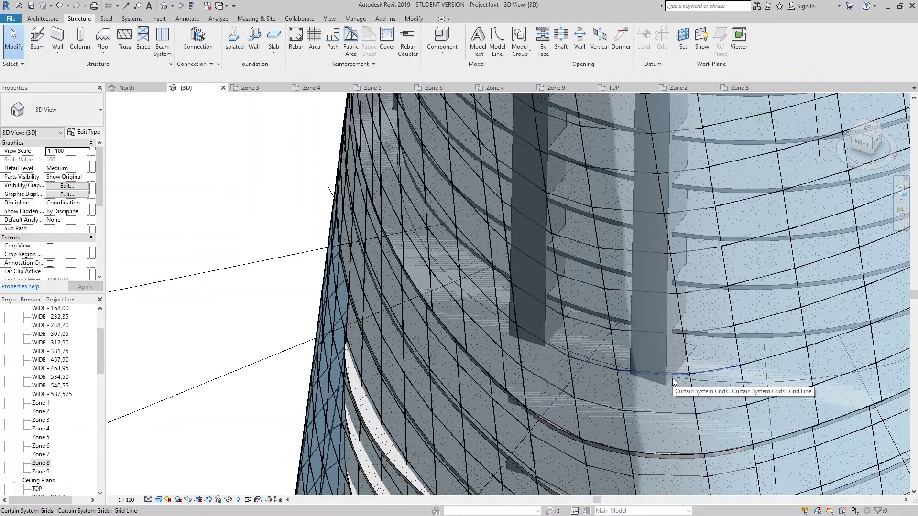
pyautogui.scroll(-3, 672, 378)
pyautogui.moveTo(669, 377)
pyautogui.keyDown('shift'); pyautogui.mouseDown(button='middle')
pyautogui.moveTo(603, 403)
pyautogui.moveTo(668, 406)
pyautogui.moveTo(550, 260)
pyautogui.moveTo(531, 286)
pyautogui.moveTo(513, 274)
pyautogui.mouseUp(button='middle'); pyautogui.keyUp('shift')
pyautogui.scroll(-3, 513, 273)
pyautogui.moveTo(562, 336)
pyautogui.keyDown('shift'); pyautogui.mouseDown(button='middle')
pyautogui.moveTo(569, 369)
pyautogui.moveTo(705, 447)
pyautogui.moveTo(754, 426)
pyautogui.moveTo(790, 371)
pyautogui.moveTo(775, 370)
pyautogui.mouseUp(button='middle'); pyautogui.keyUp('shift')
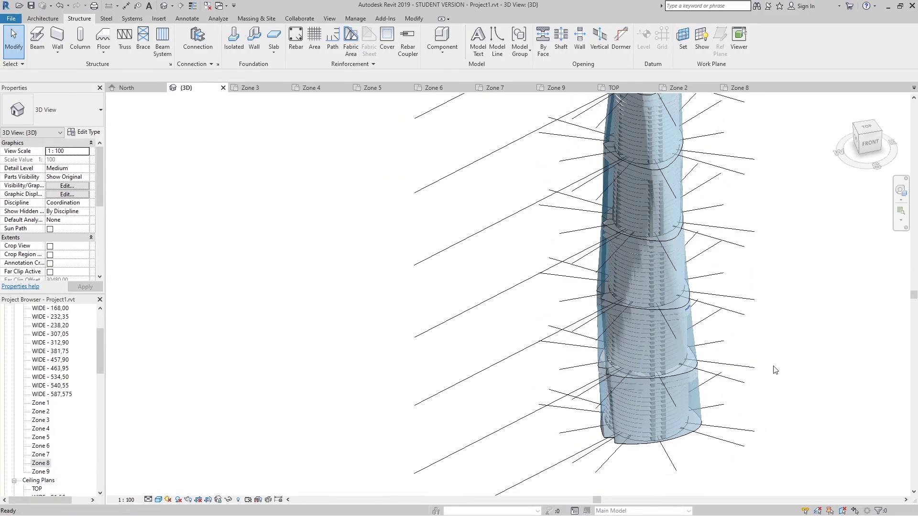
pyautogui.scroll(3, 598, 432)
pyautogui.moveTo(597, 431)
pyautogui.keyDown('shift'); pyautogui.mouseDown(button='middle')
pyautogui.moveTo(679, 425)
pyautogui.moveTo(743, 433)
pyautogui.moveTo(670, 408)
pyautogui.moveTo(532, 403)
pyautogui.moveTo(519, 381)
pyautogui.moveTo(745, 368)
pyautogui.moveTo(771, 315)
pyautogui.moveTo(731, 457)
pyautogui.moveTo(726, 442)
pyautogui.mouseUp(button='middle'); pyautogui.keyUp('shift')
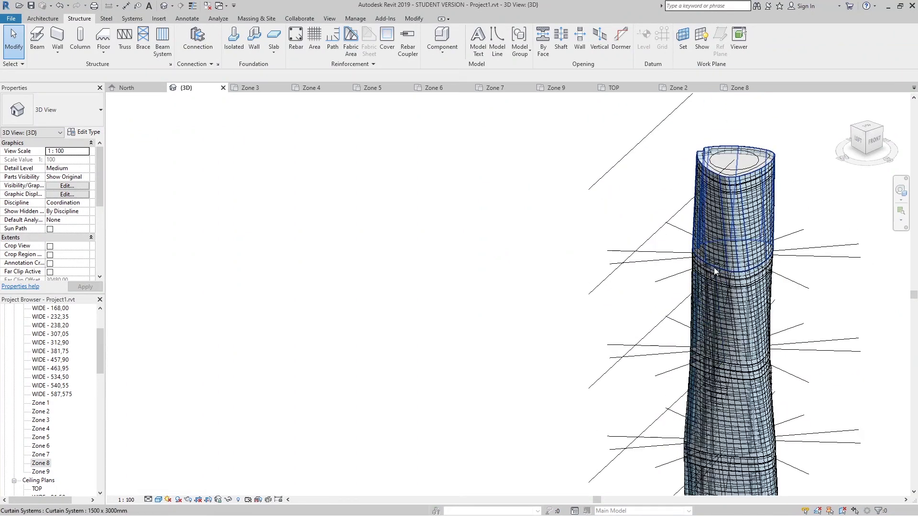
pyautogui.moveTo(723, 335)
pyautogui.keyDown('shift'); pyautogui.mouseDown(button='middle')
pyautogui.moveTo(815, 216)
pyautogui.moveTo(803, 289)
pyautogui.mouseUp(button='middle'); pyautogui.keyUp('shift')
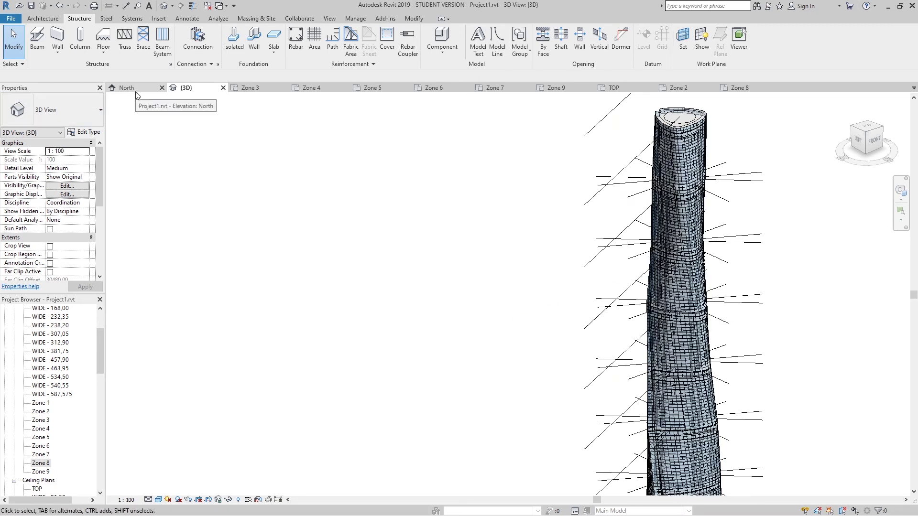
pyautogui.scroll(5, 744, 368)
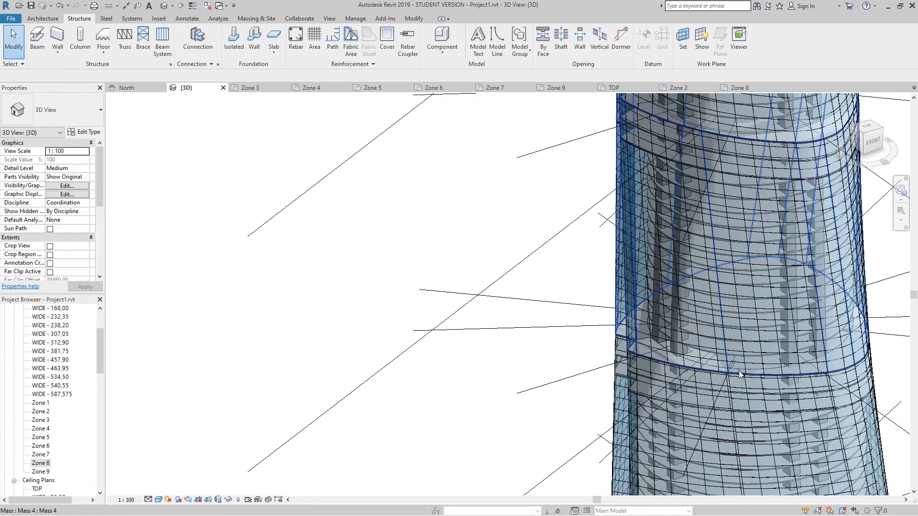
pyautogui.keyDown('shift'); pyautogui.moveTo(738, 371); pyautogui.dragTo(717, 363, button='middle'); pyautogui.keyUp('shift')
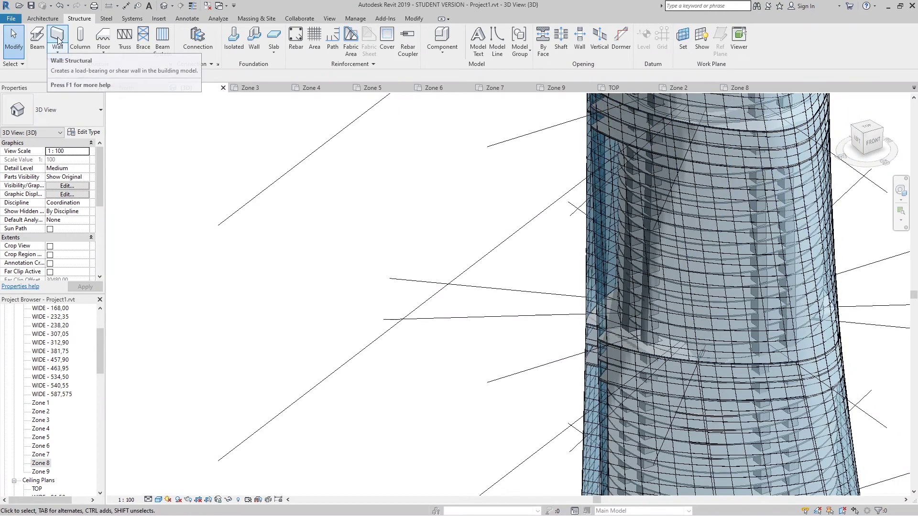
# Step: Choose the narrower tapered column type (bottom 4750 x 2000, top 4300 x 1400) for structural column placement
pyautogui.click(80, 38)
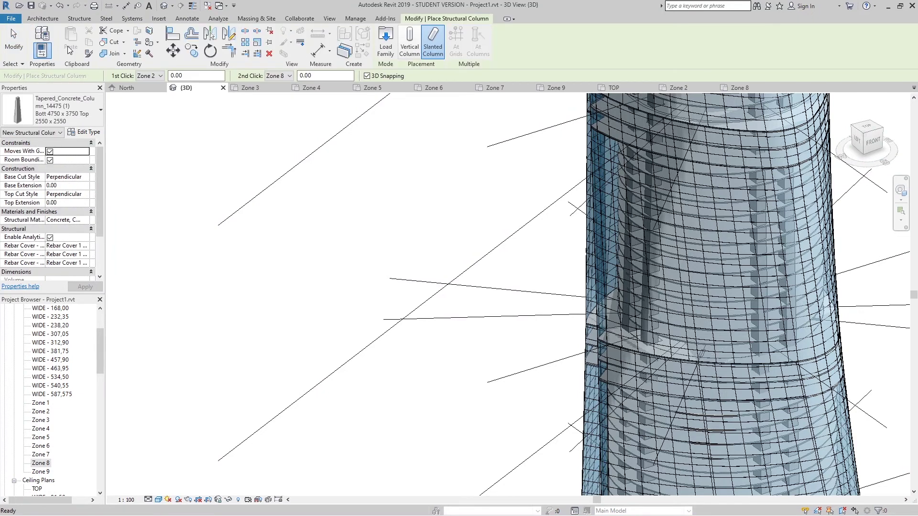
pyautogui.click(73, 118)
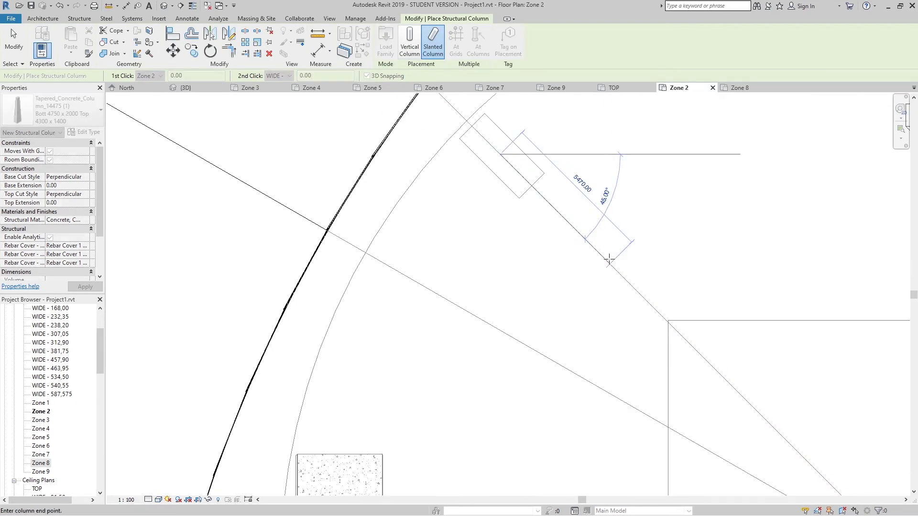
pyautogui.press('Escape')
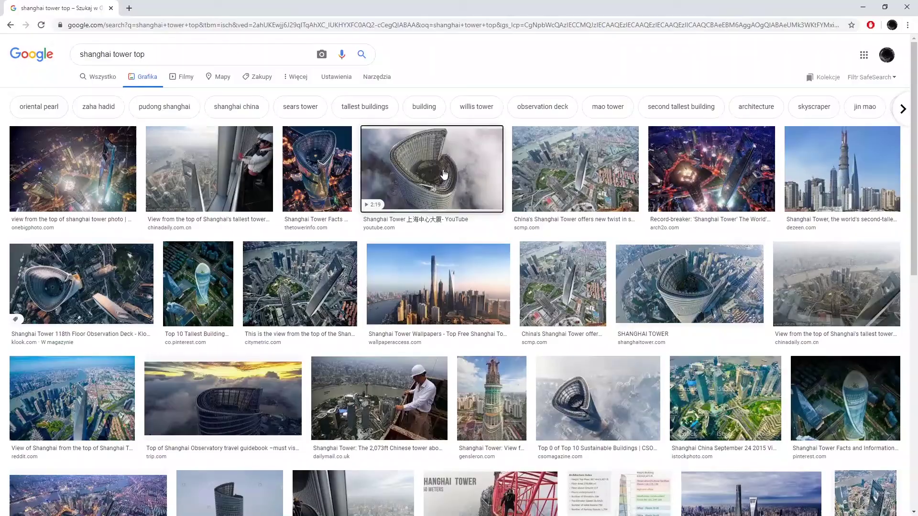
# Step: Preview the aerial Shanghai Tower top image from the 'shanghai tower top' results
pyautogui.click(446, 183)
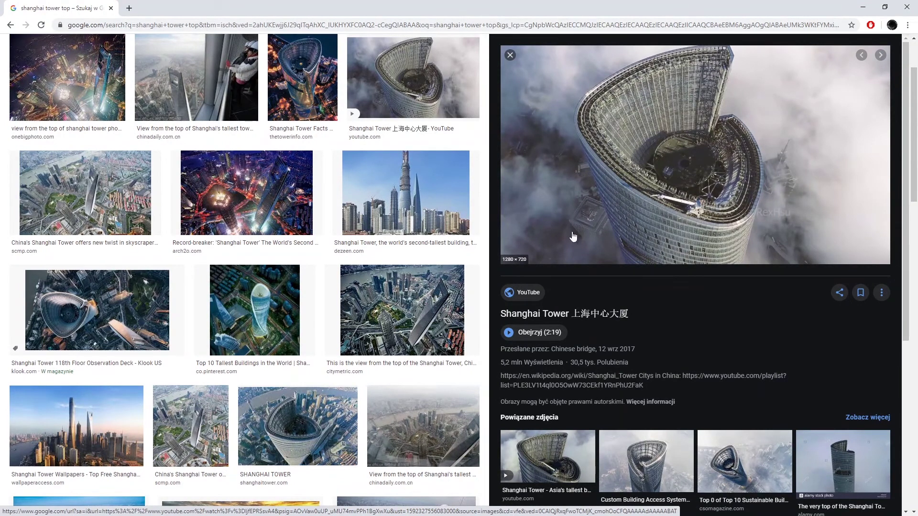
pyautogui.scroll(2, 469, 252)
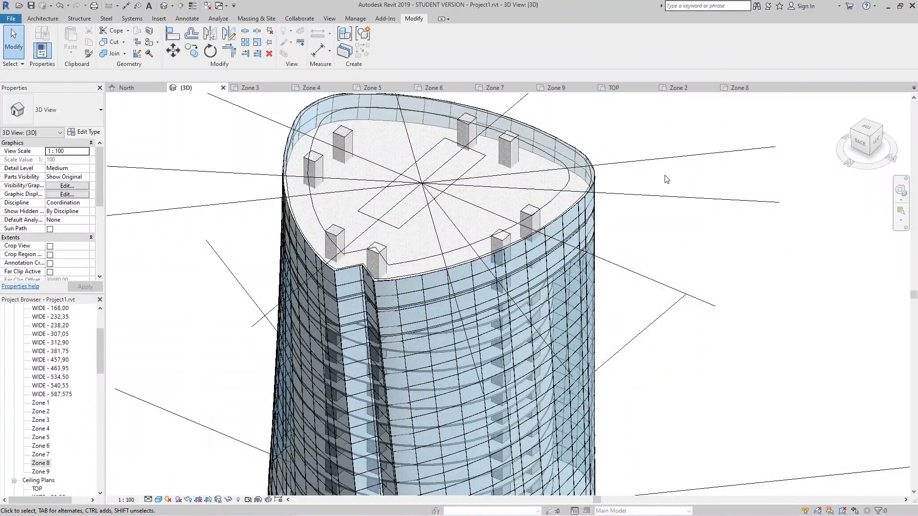
# Step: Isolate the Level 119 and Level TOP drawings with the tower mass in 3D, then select the mass
pyautogui.scroll(-3, 674, 208)
pyautogui.moveTo(660, 148)
pyautogui.mouseDown(button='middle')
pyautogui.moveTo(673, 230)
pyautogui.moveTo(661, 232)
pyautogui.moveTo(673, 238)
pyautogui.mouseUp(button='middle')
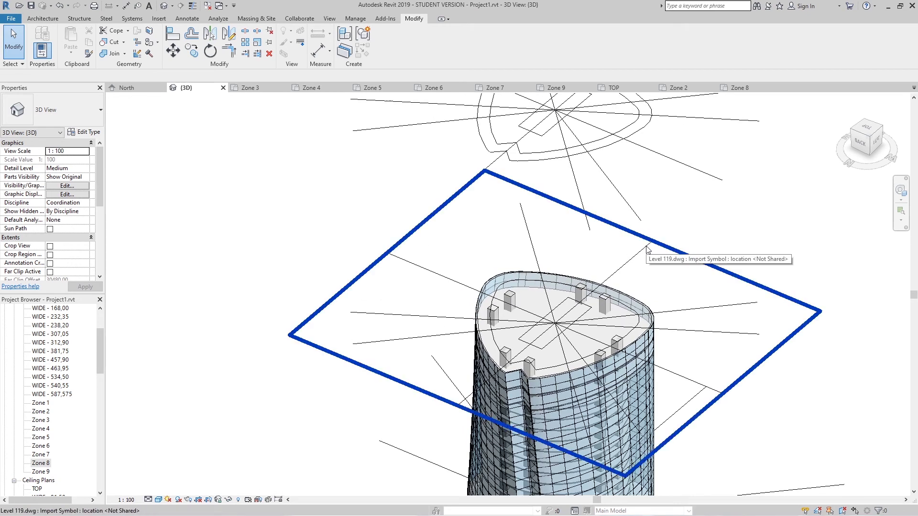
pyautogui.click(648, 249)
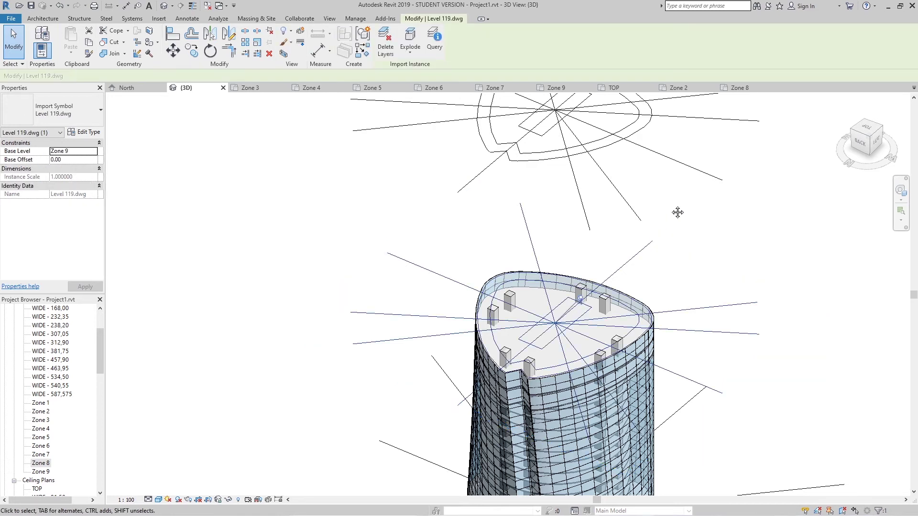
pyautogui.moveTo(647, 245); pyautogui.dragTo(650, 258, button='middle')
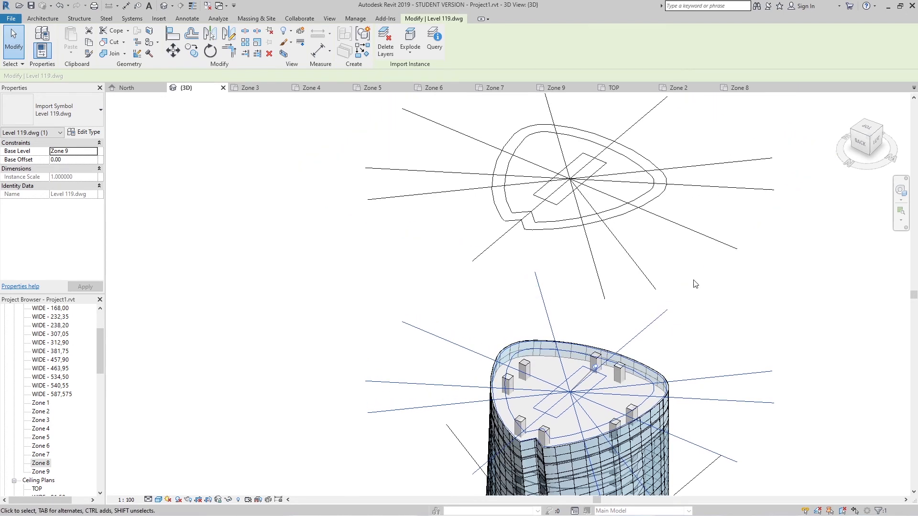
pyautogui.moveTo(688, 281); pyautogui.dragTo(642, 243, button='middle')
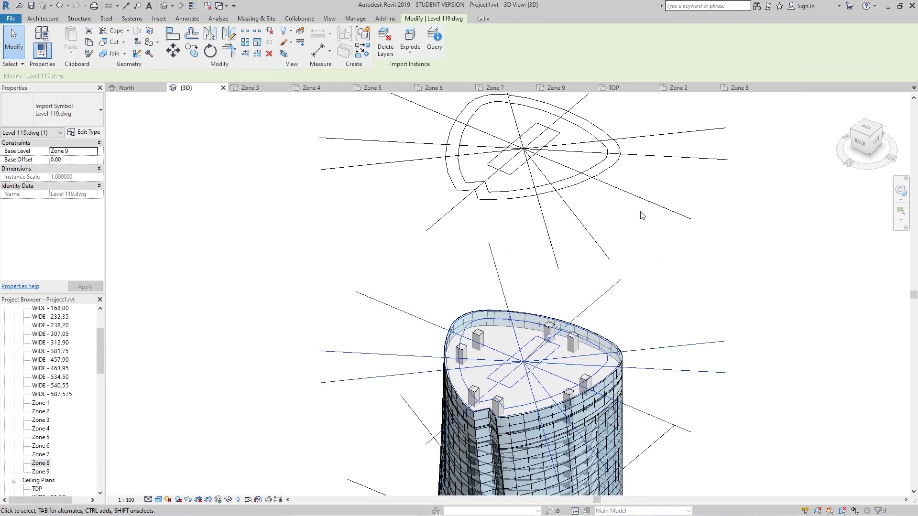
pyautogui.keyDown('ctrl'); pyautogui.click(623, 195); pyautogui.keyUp('ctrl')
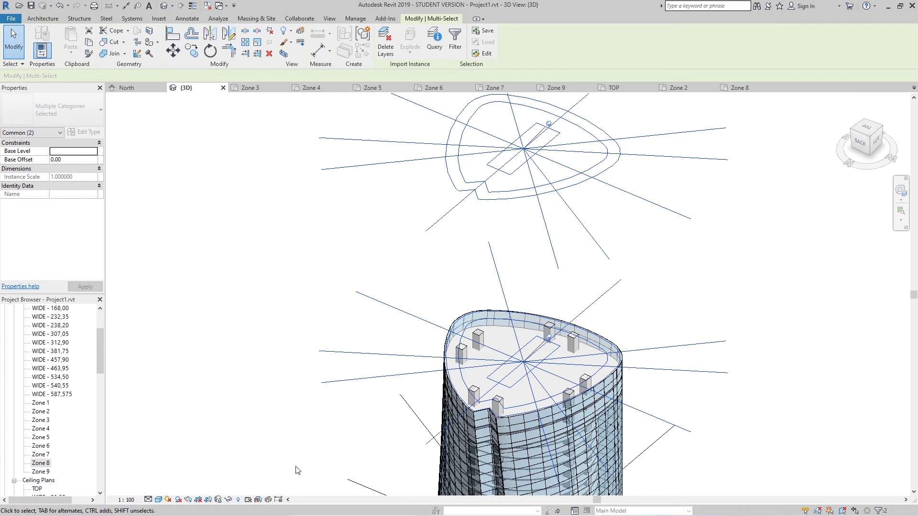
pyautogui.click(228, 500)
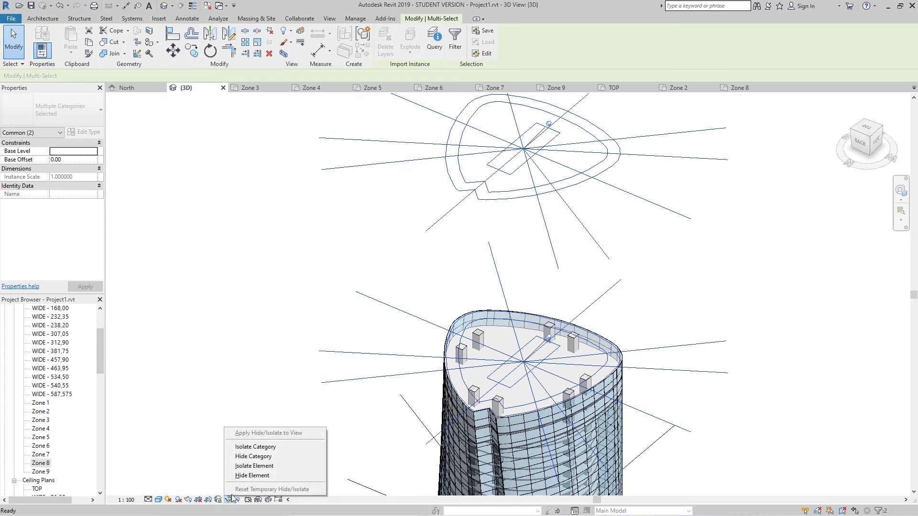
pyautogui.click(245, 467)
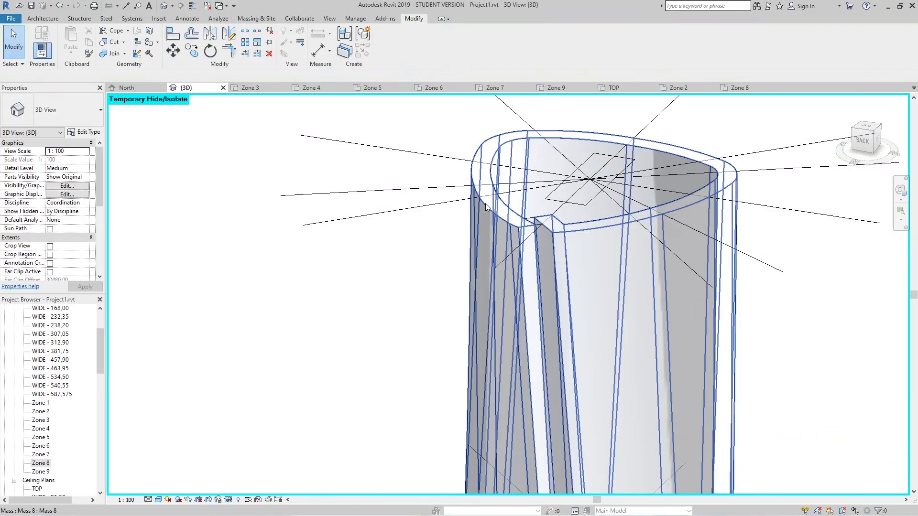
pyautogui.click(486, 203)
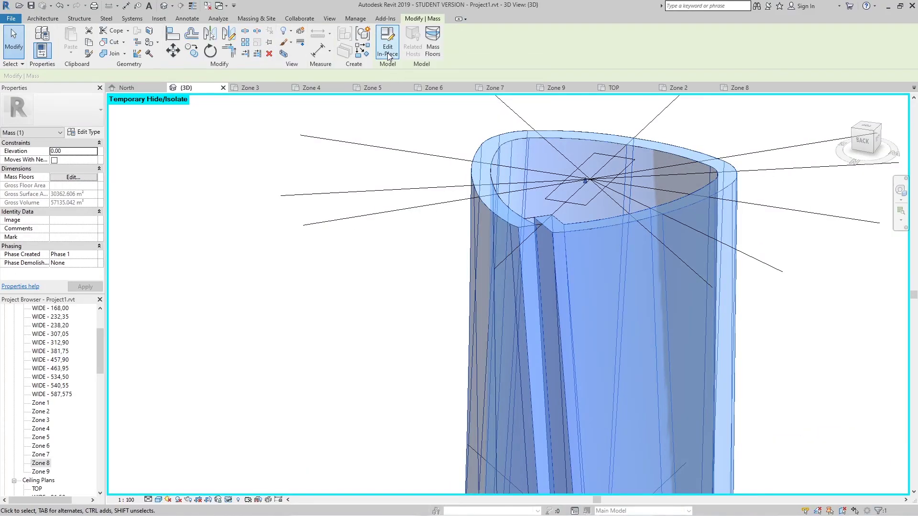
# Step: Edit the mass in place and drag the slot's top edge lower down the cylinder
pyautogui.click(388, 54)
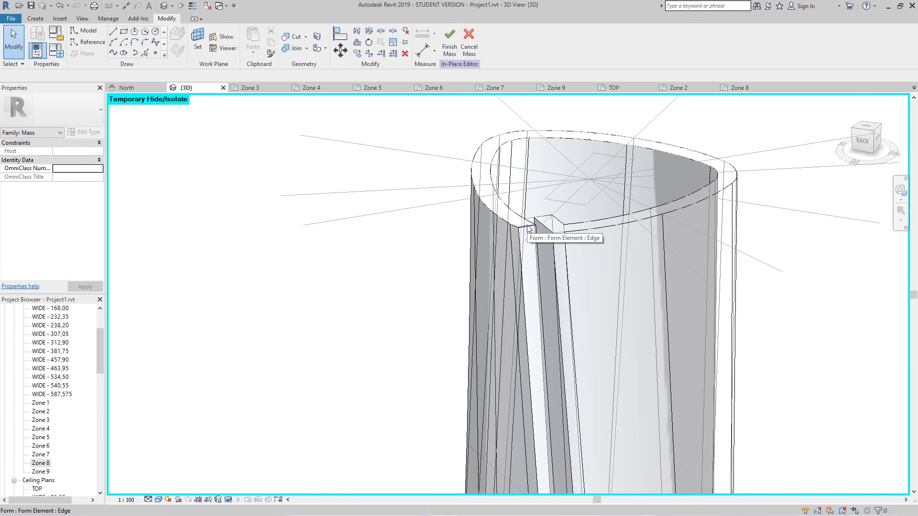
pyautogui.scroll(3, 527, 228)
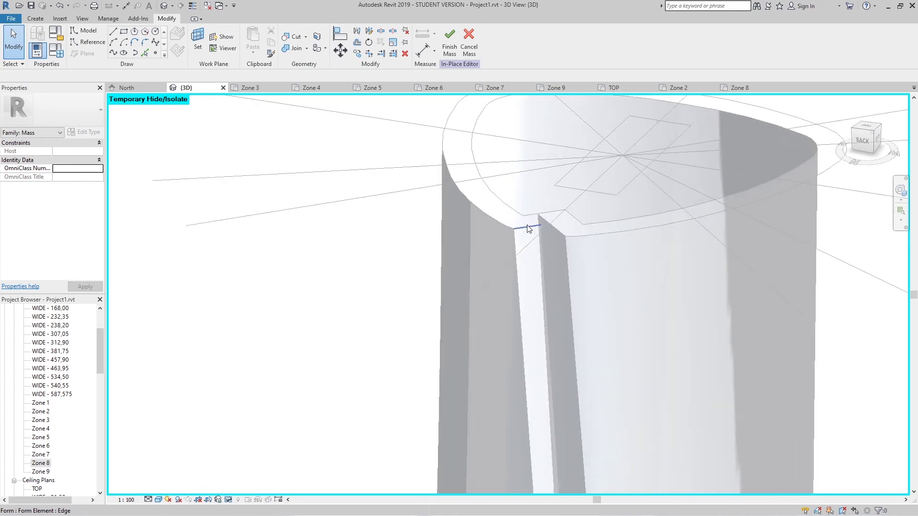
pyautogui.click(528, 229)
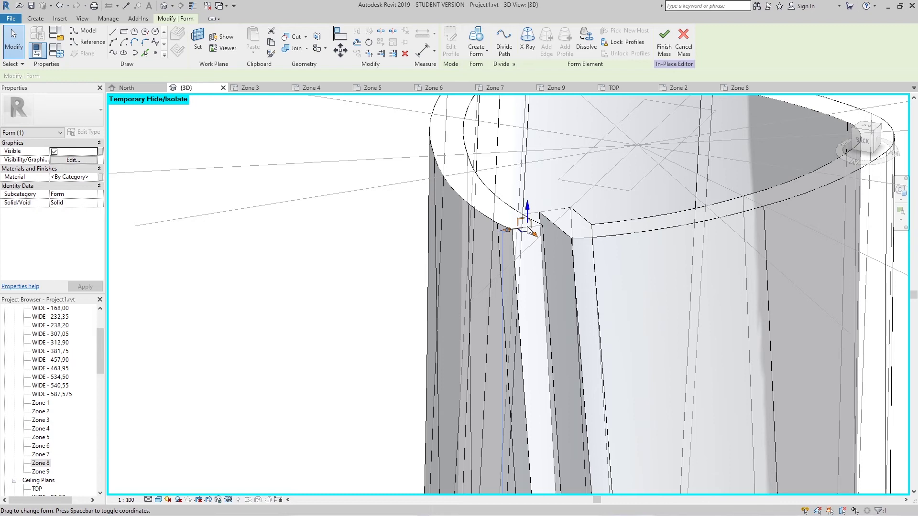
pyautogui.keyDown('shift'); pyautogui.moveTo(522, 234); pyautogui.dragTo(535, 231, button='middle'); pyautogui.keyUp('shift')
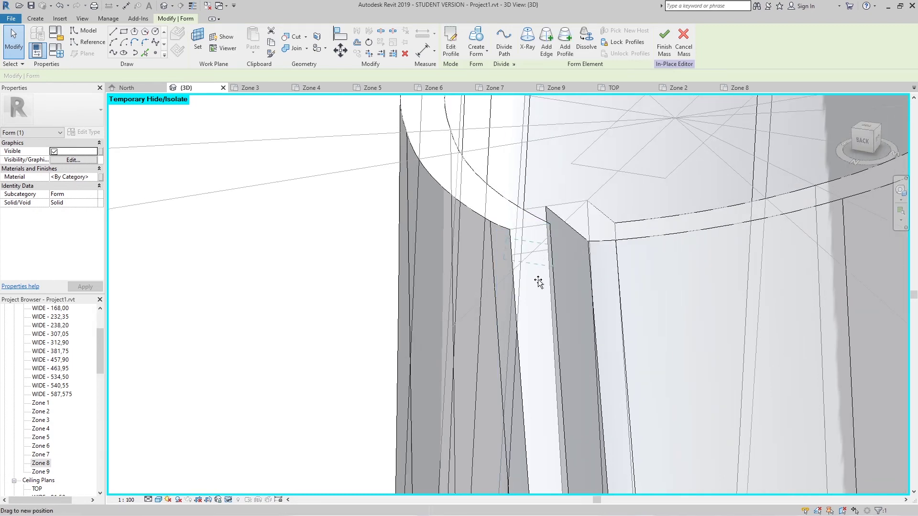
pyautogui.moveTo(539, 377); pyautogui.dragTo(539, 376)
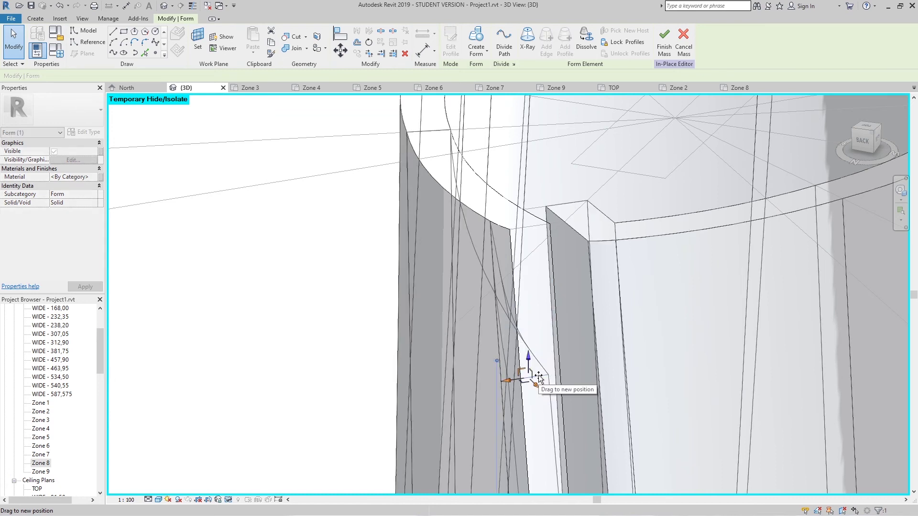
pyautogui.moveTo(536, 359)
pyautogui.keyDown('shift'); pyautogui.mouseDown(button='middle')
pyautogui.moveTo(603, 321)
pyautogui.moveTo(543, 340)
pyautogui.mouseUp(button='middle'); pyautogui.keyUp('shift')
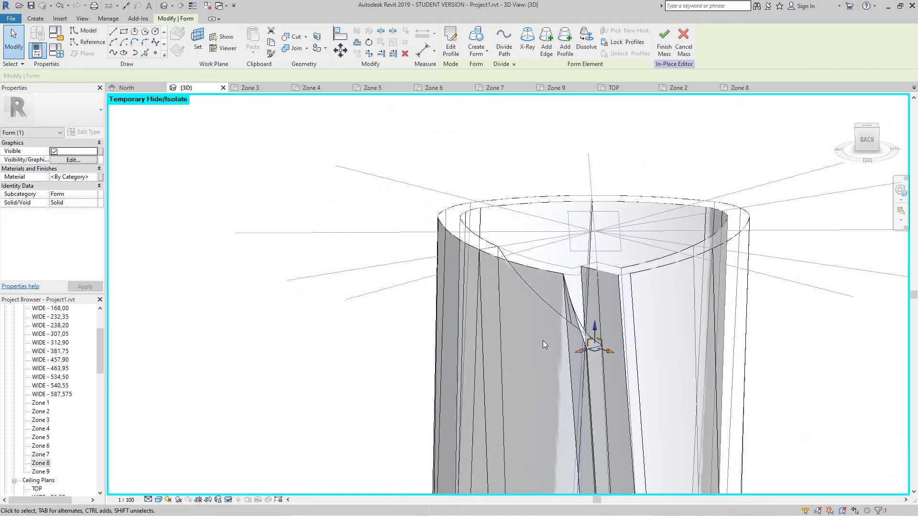
pyautogui.scroll(5, 543, 340)
pyautogui.press('Escape')
# Step: Reselect the slot's top edge and reposition it diagonally across the form's face
pyautogui.scroll(-5, 545, 333)
pyautogui.moveTo(609, 252)
pyautogui.keyDown('shift'); pyautogui.mouseDown(button='middle')
pyautogui.moveTo(699, 300)
pyautogui.moveTo(625, 344)
pyautogui.moveTo(467, 324)
pyautogui.moveTo(438, 300)
pyautogui.moveTo(510, 257)
pyautogui.moveTo(589, 229)
pyautogui.moveTo(635, 274)
pyautogui.moveTo(586, 311)
pyautogui.moveTo(564, 203)
pyautogui.mouseUp(button='middle'); pyautogui.keyUp('shift')
pyautogui.scroll(-3, 620, 222)
pyautogui.scroll(2, 635, 268)
pyautogui.scroll(3, 635, 258)
pyautogui.scroll(-3, 564, 203)
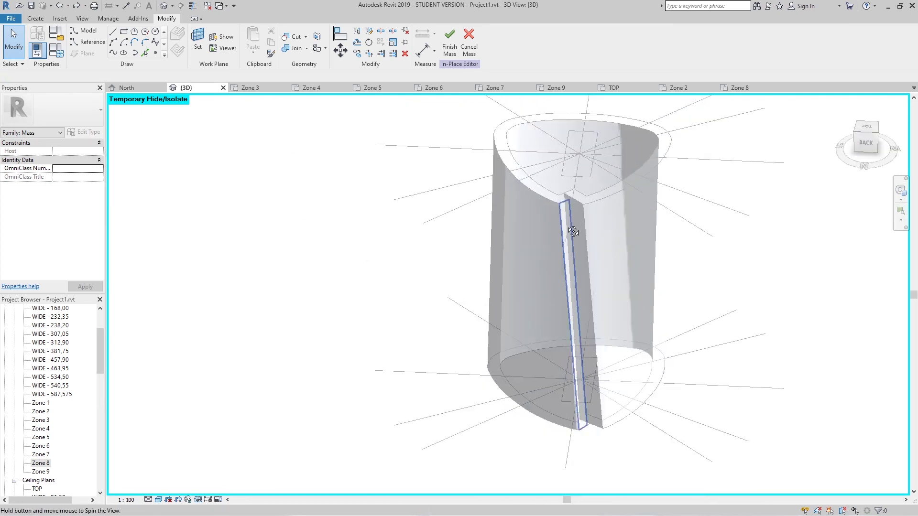
pyautogui.scroll(3, 569, 204)
pyautogui.click(561, 204)
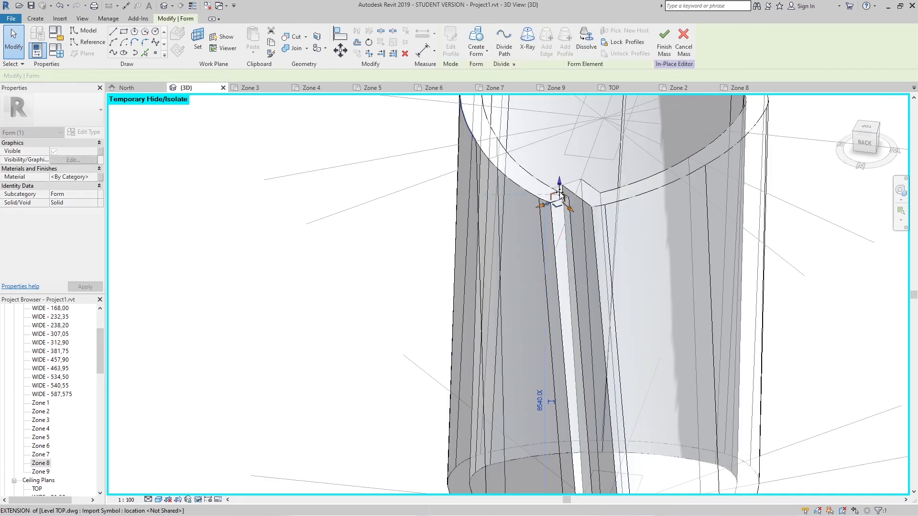
pyautogui.moveTo(570, 312)
pyautogui.mouseDown()
pyautogui.moveTo(568, 361)
pyautogui.moveTo(558, 324)
pyautogui.moveTo(566, 321)
pyautogui.moveTo(554, 334)
pyautogui.mouseUp()
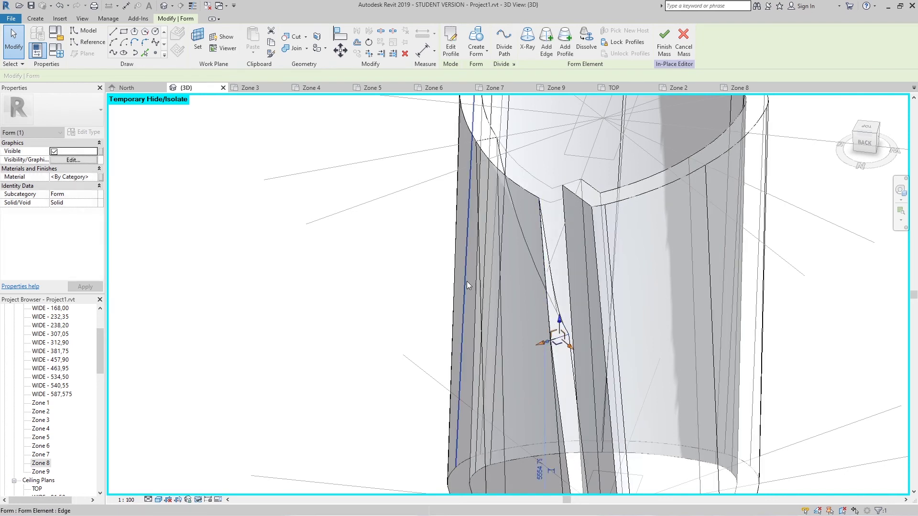
pyautogui.keyDown('shift'); pyautogui.moveTo(553, 334); pyautogui.dragTo(600, 222, button='middle'); pyautogui.keyUp('shift')
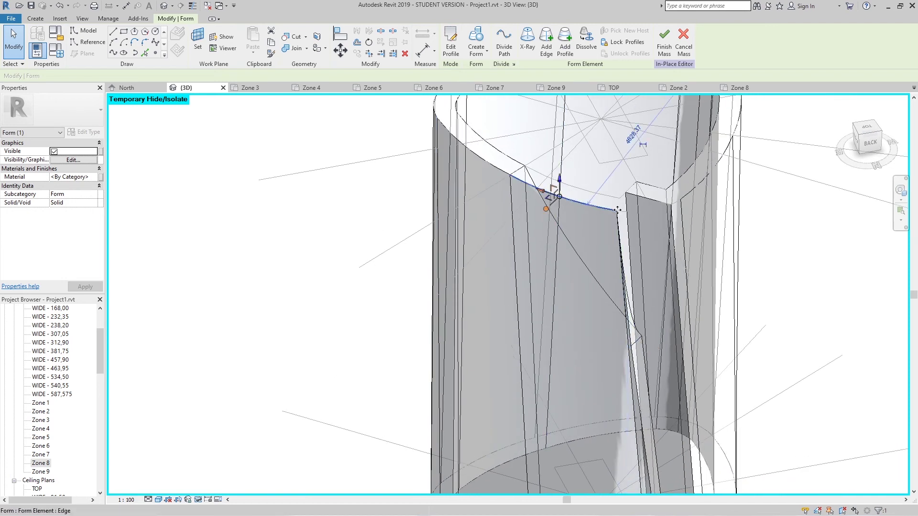
pyautogui.click(616, 212)
# Step: Drag the selected slot vertex to reshape the cut in the cylinder
pyautogui.moveTo(618, 200); pyautogui.dragTo(605, 279)
pyautogui.moveTo(608, 285)
pyautogui.keyDown('shift'); pyautogui.mouseDown(button='middle')
pyautogui.moveTo(633, 215)
pyautogui.moveTo(637, 243)
pyautogui.mouseUp(button='middle'); pyautogui.keyUp('shift')
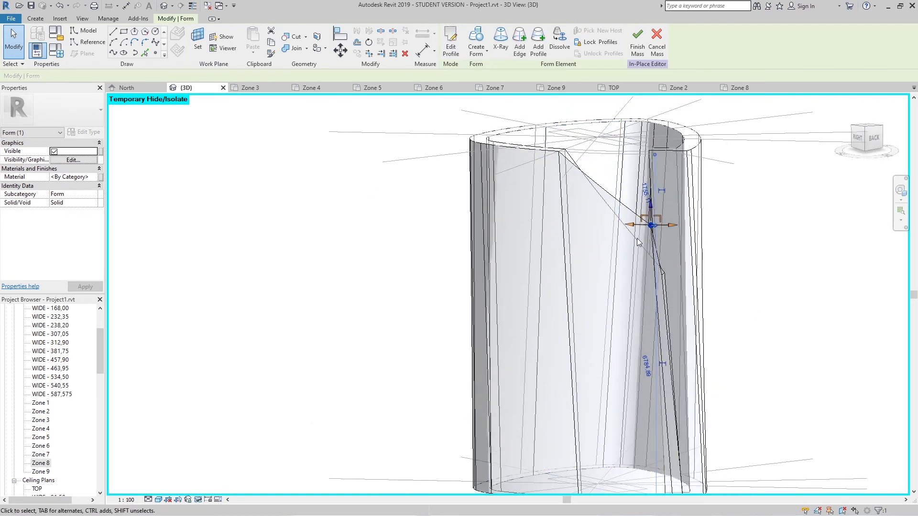
pyautogui.scroll(3, 650, 215)
pyautogui.moveTo(654, 231)
pyautogui.mouseDown()
pyautogui.moveTo(644, 277)
pyautogui.moveTo(647, 270)
pyautogui.mouseUp()
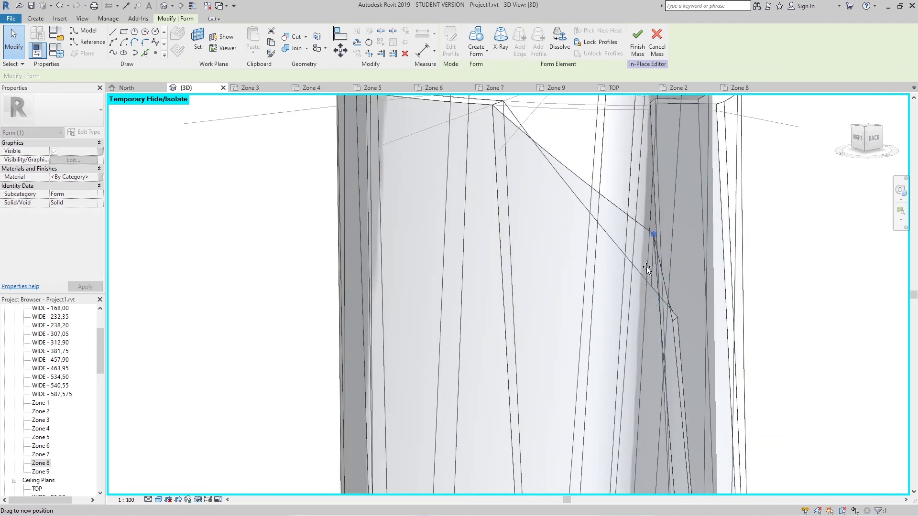
pyautogui.scroll(-2, 650, 282)
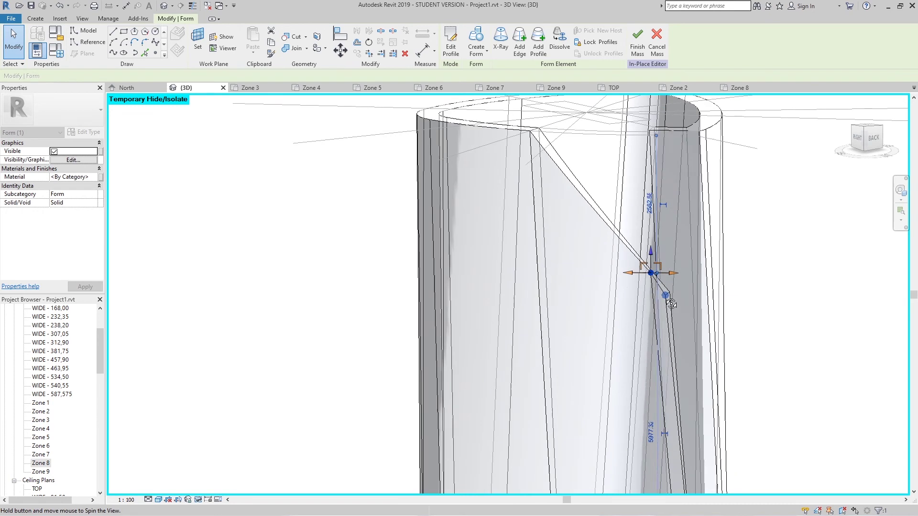
pyautogui.scroll(-2, 651, 291)
pyautogui.scroll(-2, 653, 301)
pyautogui.keyDown('shift'); pyautogui.moveTo(653, 300); pyautogui.dragTo(654, 302, button='middle'); pyautogui.keyUp('shift')
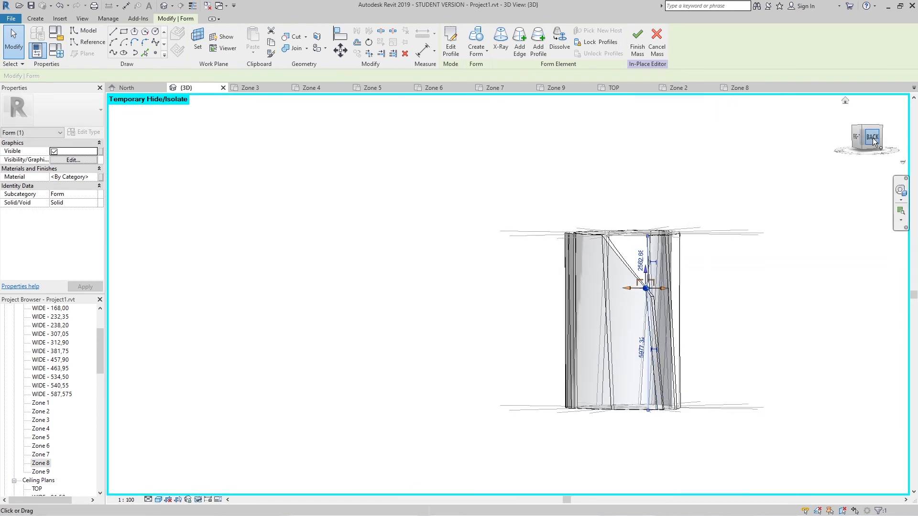
# Step: From the BACK view, select a slot edge and move it to a new position
pyautogui.click(872, 138)
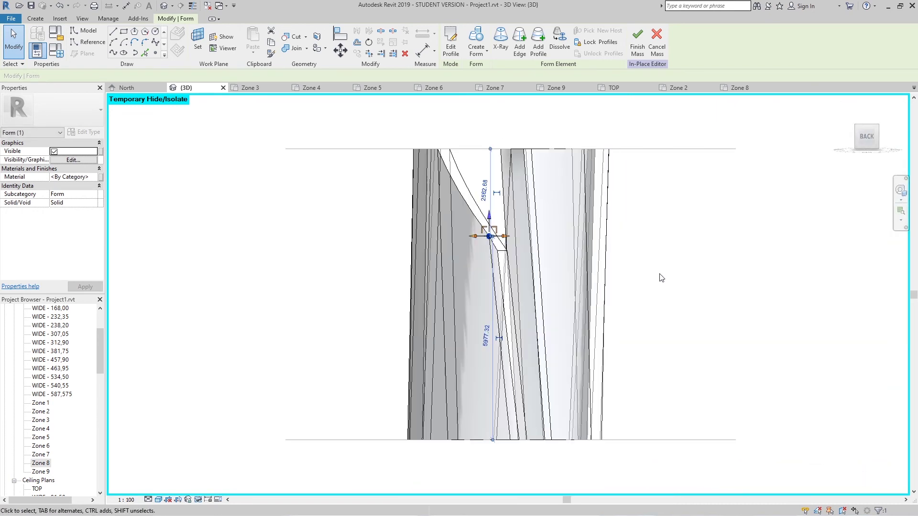
pyautogui.scroll(2, 526, 263)
pyautogui.scroll(1, 550, 191)
pyautogui.scroll(-2, 555, 186)
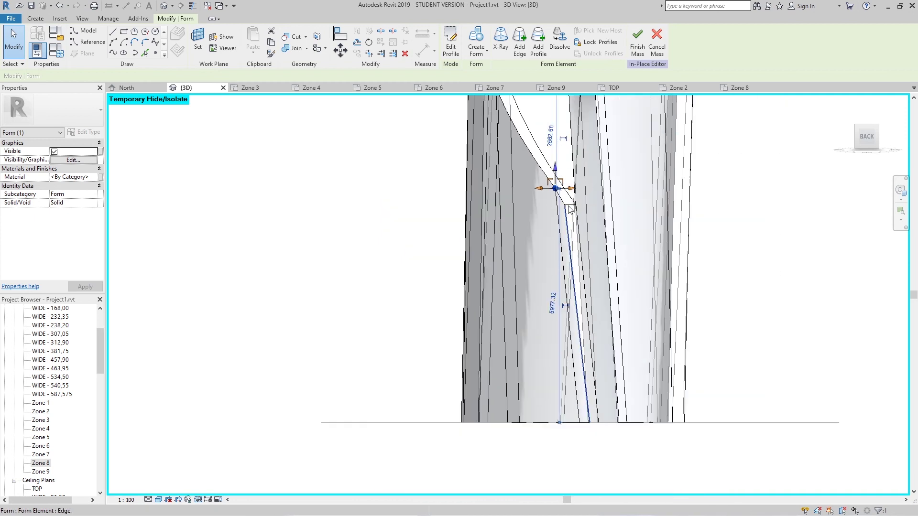
pyautogui.scroll(1, 569, 209)
pyautogui.scroll(1, 611, 180)
pyautogui.press('Escape')
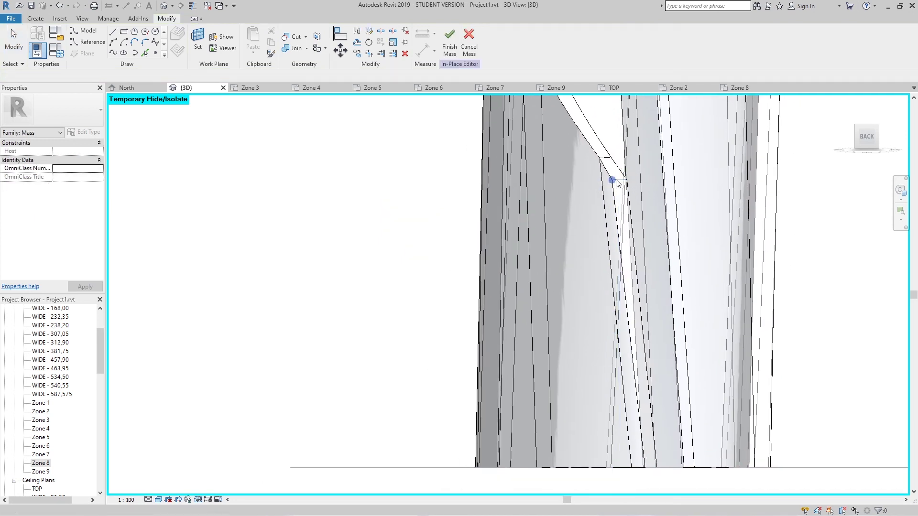
pyautogui.click(622, 182)
pyautogui.moveTo(618, 162); pyautogui.dragTo(616, 213)
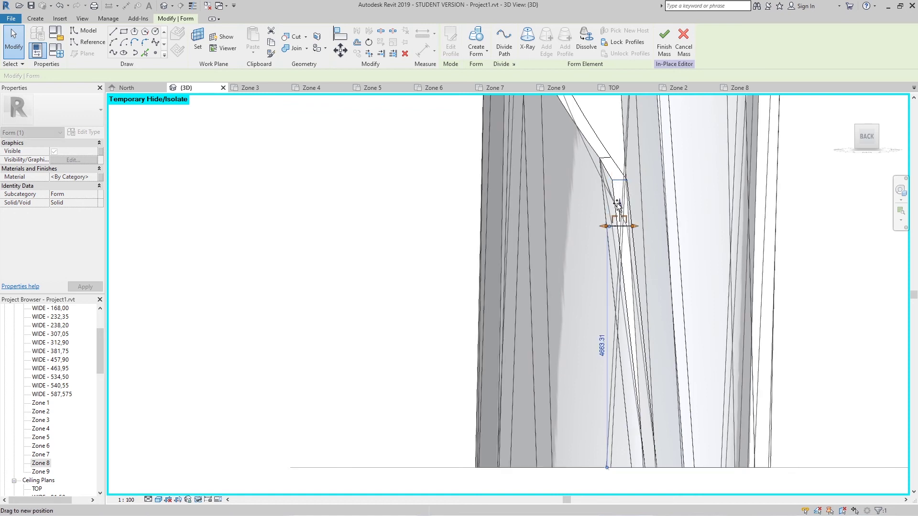
pyautogui.scroll(-2, 598, 203)
pyautogui.scroll(-1, 592, 206)
pyautogui.scroll(-1, 617, 263)
pyautogui.scroll(-2, 626, 268)
pyautogui.moveTo(671, 272)
pyautogui.keyDown('shift'); pyautogui.mouseDown(button='middle')
pyautogui.moveTo(631, 262)
pyautogui.moveTo(609, 278)
pyautogui.mouseUp(button='middle'); pyautogui.keyUp('shift')
# Step: Shift the slot edge sideways and drag a vertex down so the notch twists downward
pyautogui.click(866, 138)
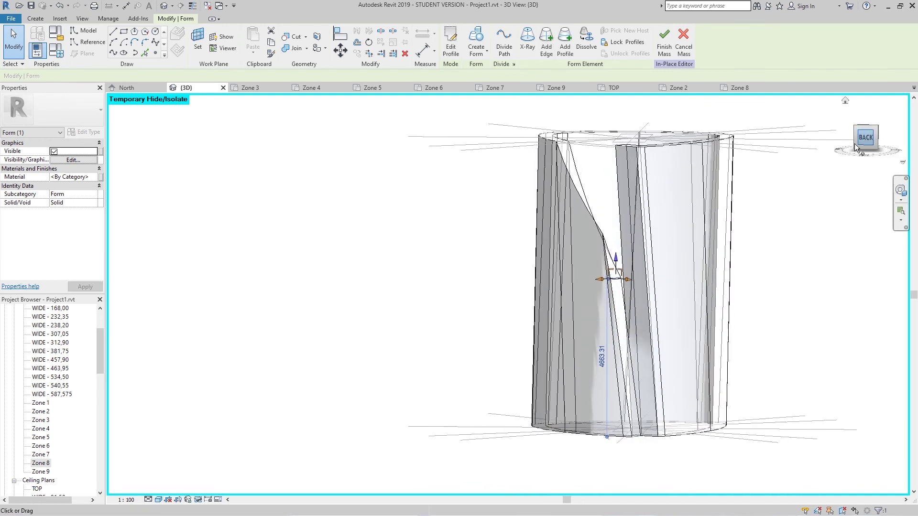
pyautogui.scroll(1, 492, 292)
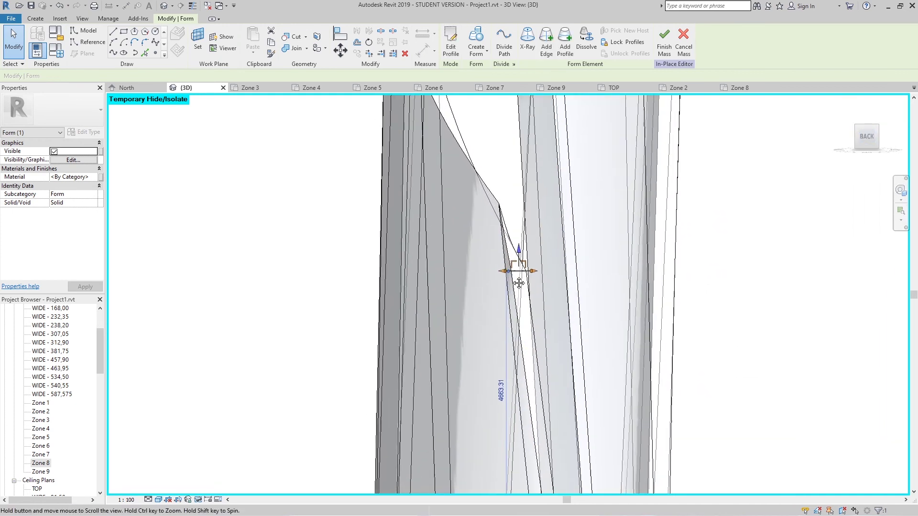
pyautogui.scroll(1, 521, 265)
pyautogui.moveTo(628, 234); pyautogui.dragTo(623, 260)
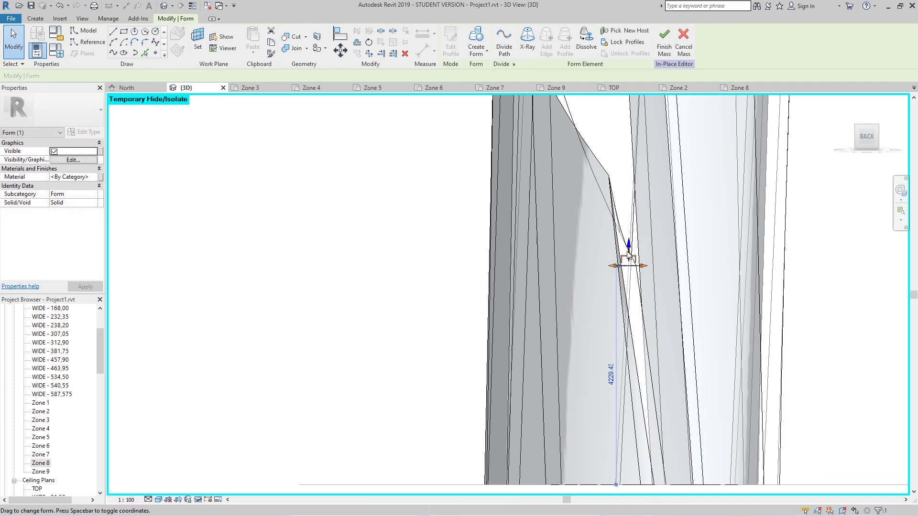
pyautogui.scroll(-3, 598, 306)
pyautogui.moveTo(627, 301)
pyautogui.keyDown('shift'); pyautogui.mouseDown(button='middle')
pyautogui.moveTo(640, 251)
pyautogui.moveTo(564, 239)
pyautogui.mouseUp(button='middle'); pyautogui.keyUp('shift')
pyautogui.scroll(3, 640, 250)
pyautogui.scroll(2, 620, 235)
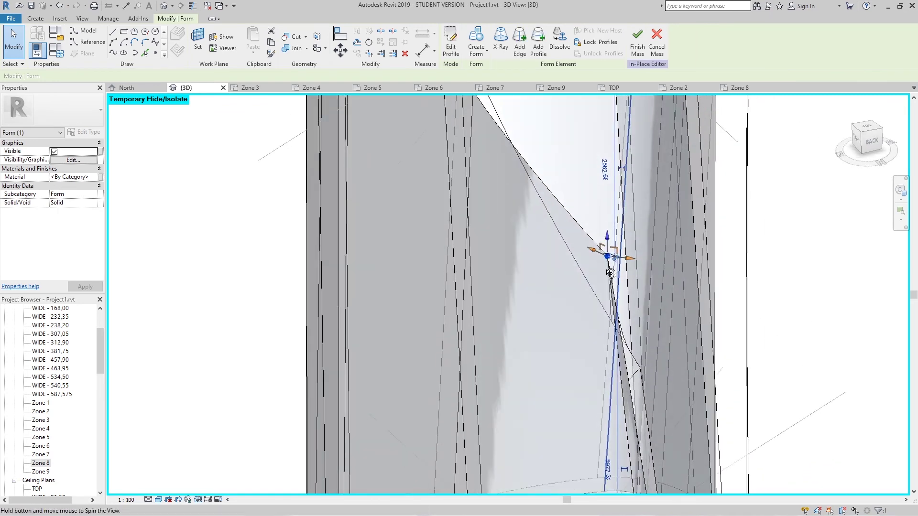
pyautogui.click(870, 142)
pyautogui.scroll(2, 478, 242)
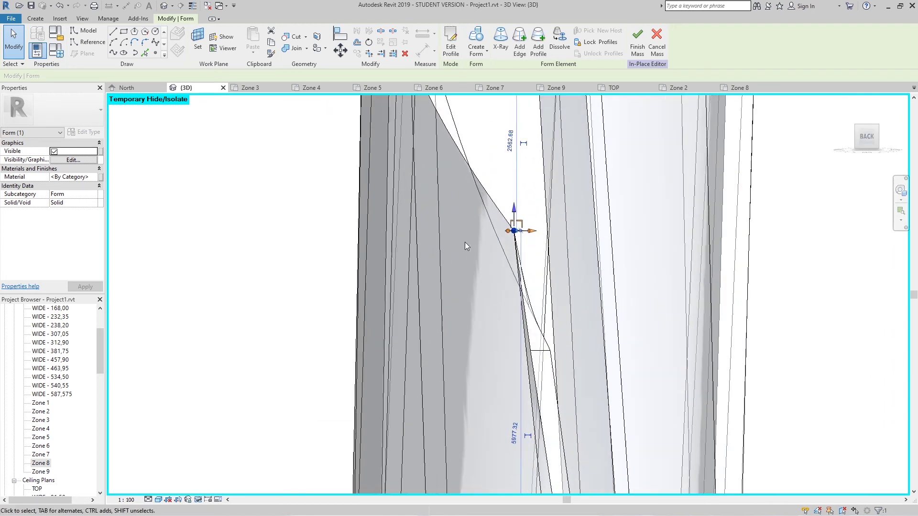
pyautogui.scroll(1, 521, 232)
pyautogui.moveTo(520, 229)
pyautogui.mouseDown()
pyautogui.moveTo(512, 278)
pyautogui.moveTo(522, 329)
pyautogui.mouseUp()
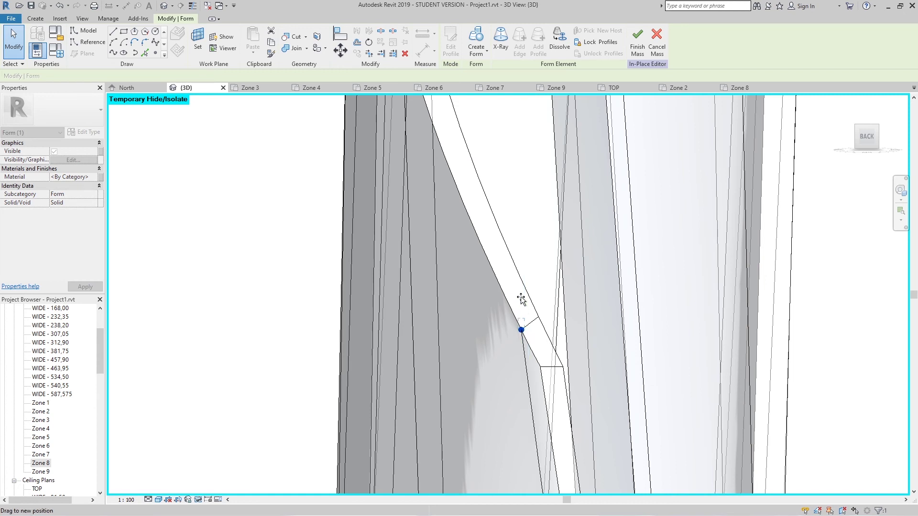
pyautogui.press('Escape')
# Step: Orbit around the mass to check the diagonal slot from several angles
pyautogui.scroll(-5, 524, 302)
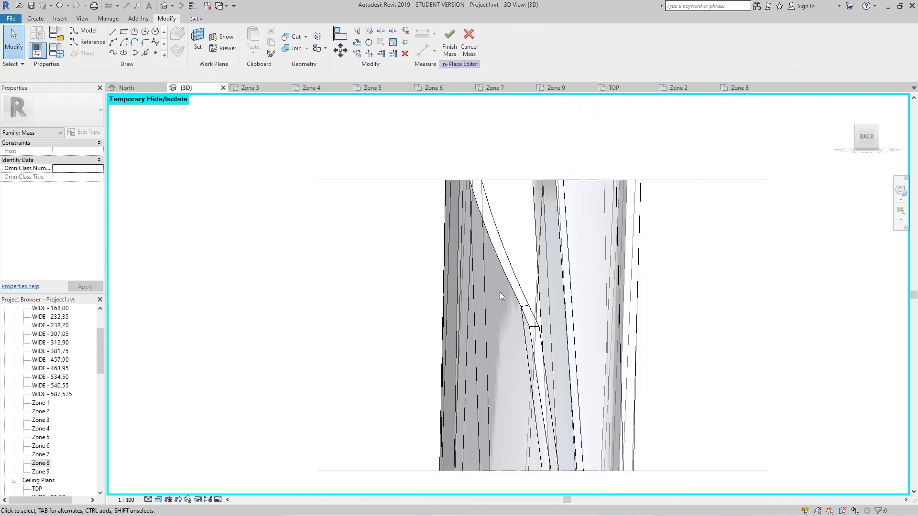
pyautogui.keyDown('shift'); pyautogui.moveTo(495, 282); pyautogui.dragTo(557, 268, button='middle'); pyautogui.keyUp('shift')
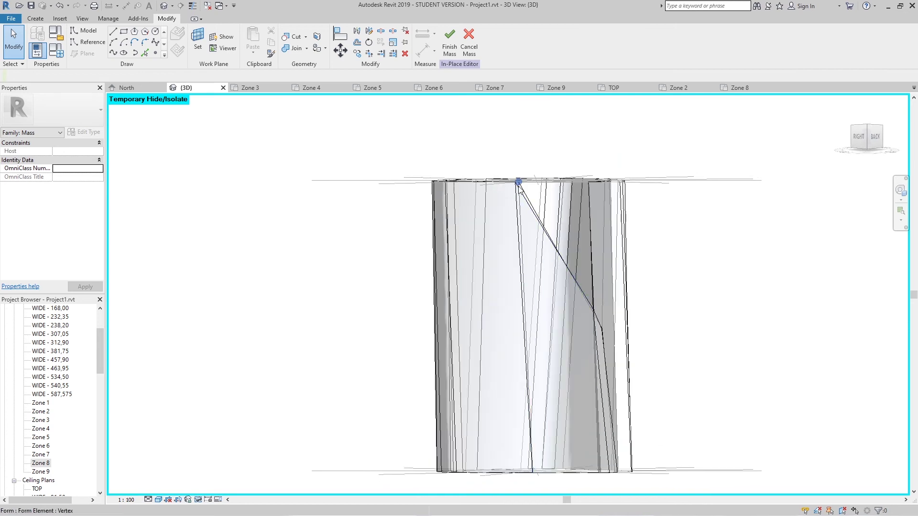
pyautogui.scroll(4, 516, 191)
pyautogui.scroll(-3, 522, 185)
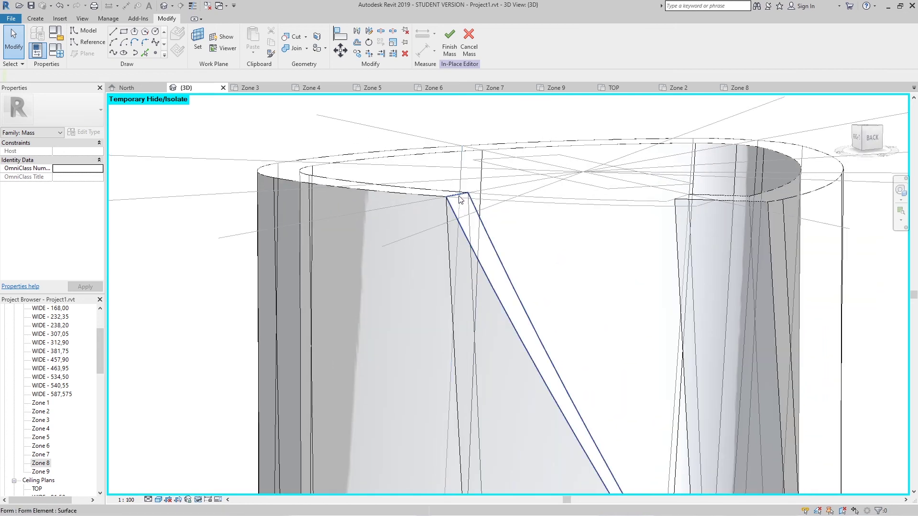
pyautogui.click(555, 286)
pyautogui.moveTo(559, 265)
pyautogui.keyDown('shift'); pyautogui.mouseDown(button='middle')
pyautogui.moveTo(691, 211)
pyautogui.moveTo(656, 369)
pyautogui.mouseUp(button='middle'); pyautogui.keyUp('shift')
pyautogui.scroll(-3, 690, 211)
pyautogui.scroll(5, 529, 328)
pyautogui.moveTo(529, 328)
pyautogui.keyDown('shift'); pyautogui.mouseDown(button='middle')
pyautogui.moveTo(558, 256)
pyautogui.moveTo(517, 304)
pyautogui.moveTo(526, 380)
pyautogui.moveTo(644, 328)
pyautogui.moveTo(624, 293)
pyautogui.moveTo(542, 283)
pyautogui.moveTo(693, 371)
pyautogui.moveTo(755, 330)
pyautogui.moveTo(720, 358)
pyautogui.moveTo(651, 373)
pyautogui.mouseUp(button='middle'); pyautogui.keyUp('shift')
pyautogui.scroll(-3, 543, 283)
pyautogui.scroll(-3, 726, 375)
pyautogui.moveTo(725, 375)
pyautogui.keyDown('shift'); pyautogui.mouseDown(button='middle')
pyautogui.moveTo(754, 391)
pyautogui.moveTo(704, 293)
pyautogui.moveTo(727, 268)
pyautogui.moveTo(709, 308)
pyautogui.moveTo(719, 301)
pyautogui.mouseUp(button='middle'); pyautogui.keyUp('shift')
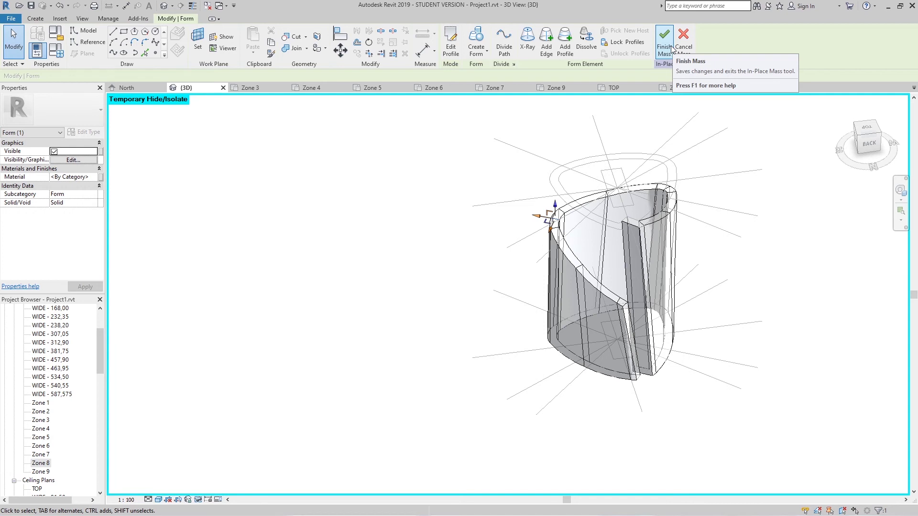
# Step: Finish the in-place mass and reset temporary hide/isolate to show the whole tower
pyautogui.click(671, 48)
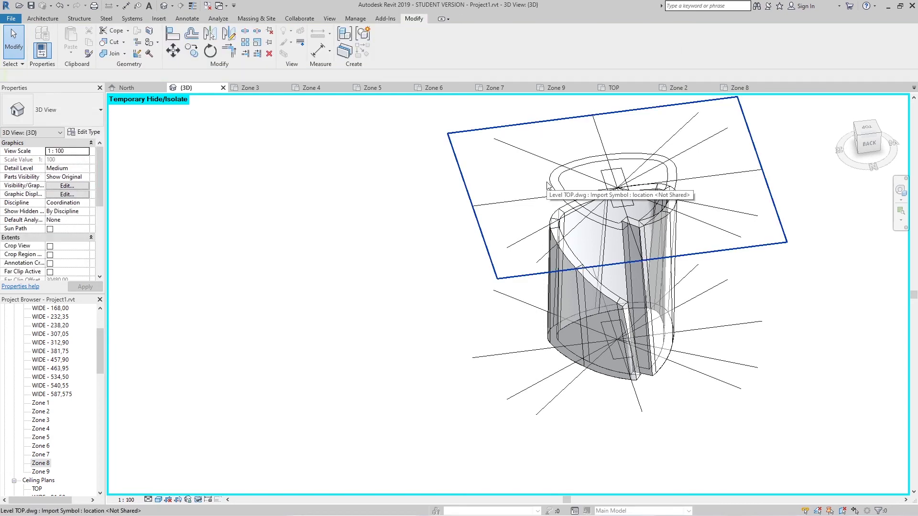
pyautogui.keyDown('shift'); pyautogui.moveTo(547, 185); pyautogui.dragTo(385, 385, button='middle'); pyautogui.keyUp('shift')
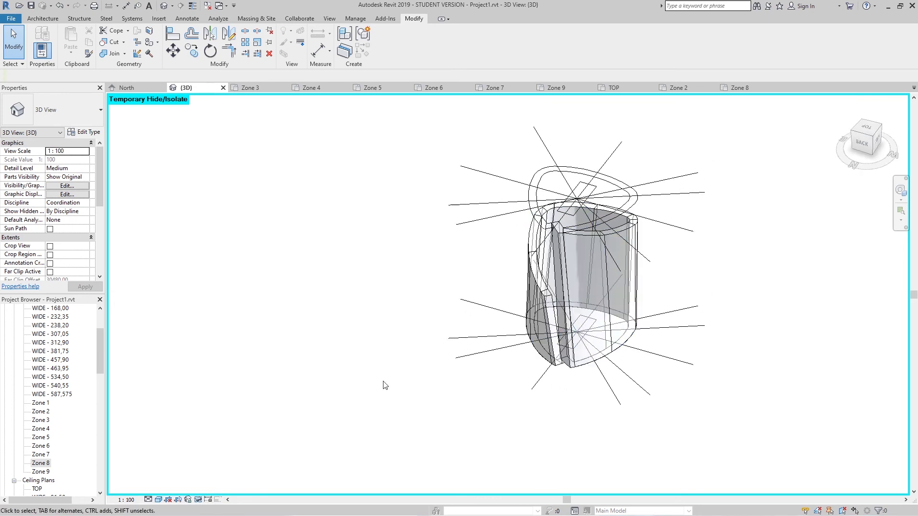
pyautogui.click(198, 500)
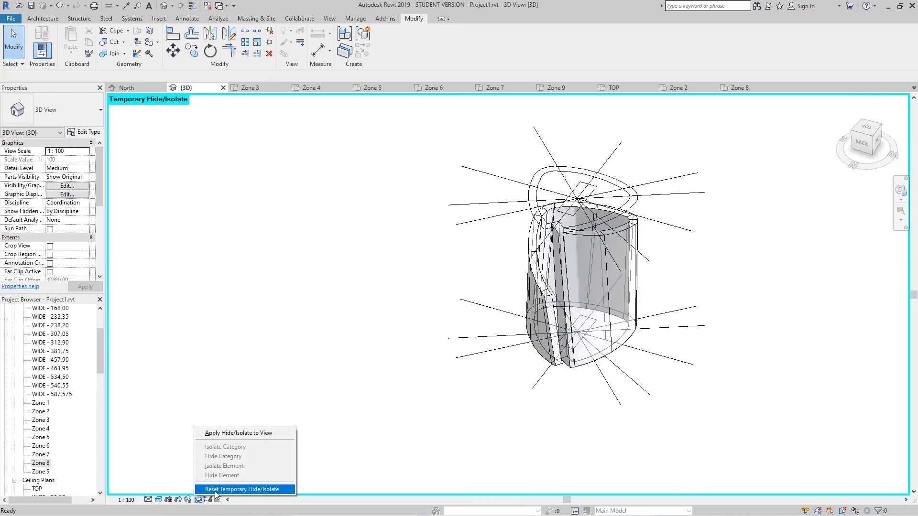
pyautogui.click(242, 488)
pyautogui.moveTo(564, 285)
pyautogui.keyDown('shift'); pyautogui.mouseDown(button='middle')
pyautogui.moveTo(628, 204)
pyautogui.moveTo(680, 394)
pyautogui.moveTo(621, 286)
pyautogui.mouseUp(button='middle'); pyautogui.keyUp('shift')
pyautogui.scroll(3, 597, 268)
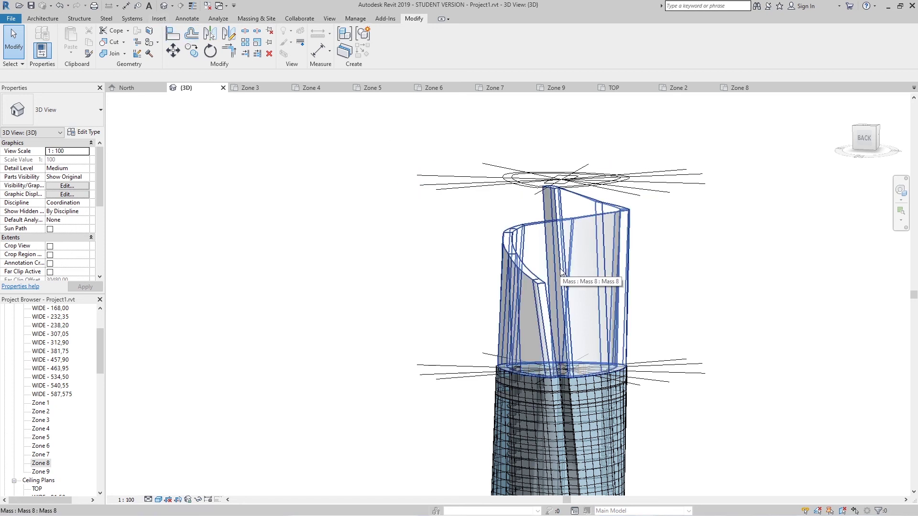
# Step: Apply a 1500 x 3000mm curtain system to all faces of the top mass
pyautogui.click(267, 23)
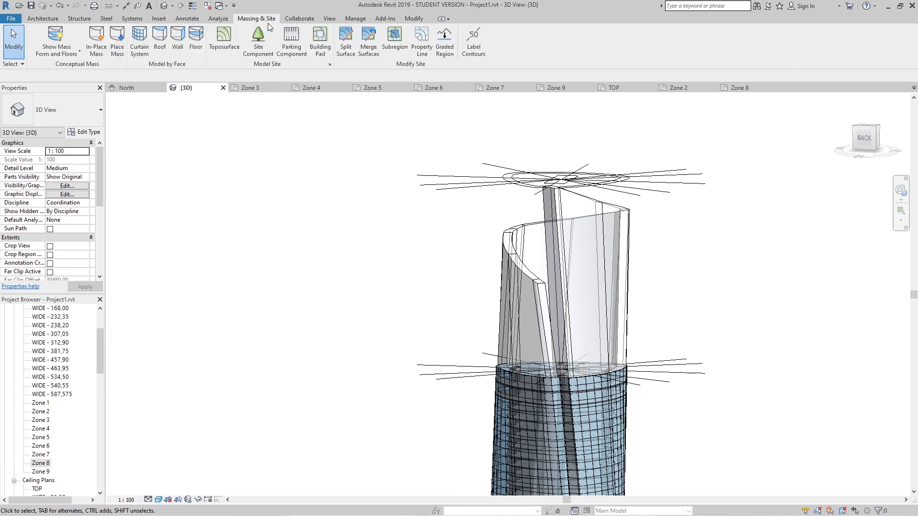
pyautogui.click(145, 52)
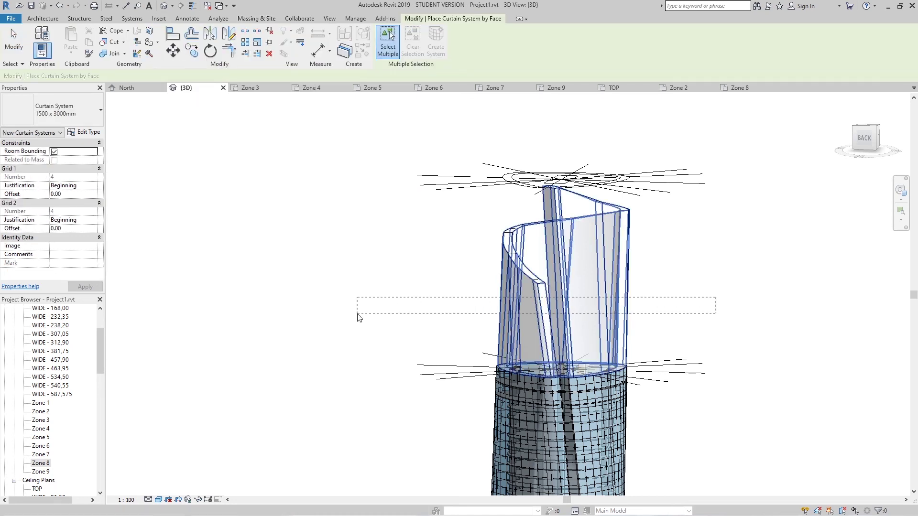
pyautogui.moveTo(716, 297); pyautogui.dragTo(357, 314)
pyautogui.moveTo(357, 313)
pyautogui.keyDown('shift'); pyautogui.mouseDown(button='middle')
pyautogui.moveTo(543, 284)
pyautogui.moveTo(491, 338)
pyautogui.mouseUp(button='middle'); pyautogui.keyUp('shift')
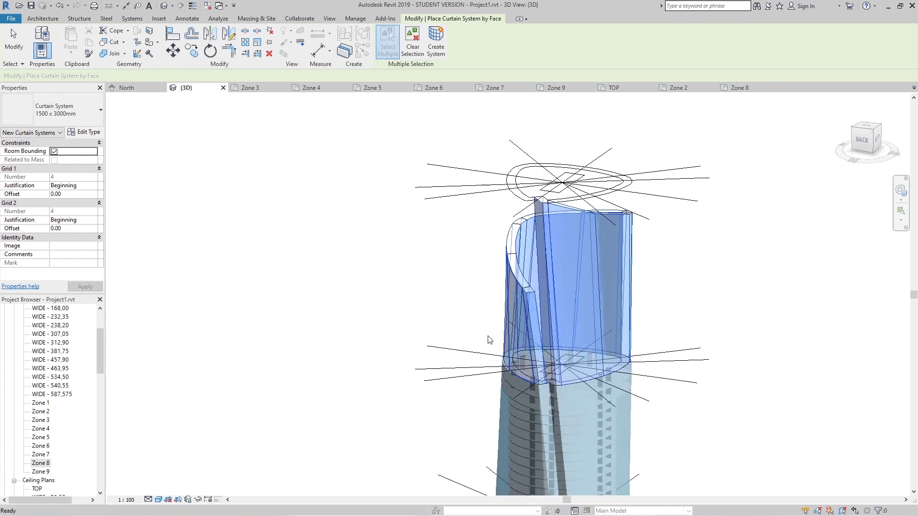
pyautogui.click(436, 58)
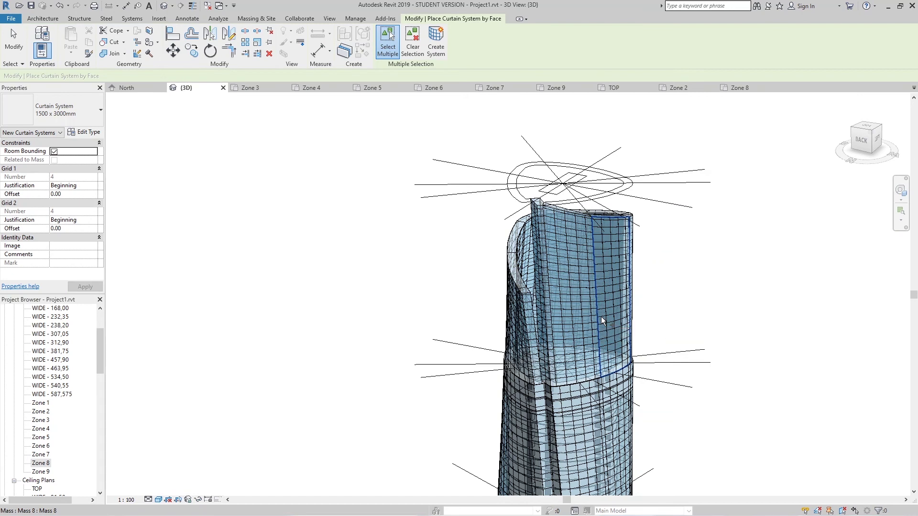
pyautogui.scroll(-3, 601, 317)
pyautogui.moveTo(601, 317)
pyautogui.keyDown('shift'); pyautogui.mouseDown(button='middle')
pyautogui.moveTo(591, 323)
pyautogui.moveTo(631, 303)
pyautogui.moveTo(575, 386)
pyautogui.moveTo(553, 374)
pyautogui.moveTo(540, 381)
pyautogui.moveTo(629, 377)
pyautogui.moveTo(487, 357)
pyautogui.moveTo(631, 375)
pyautogui.moveTo(631, 393)
pyautogui.moveTo(562, 373)
pyautogui.moveTo(563, 381)
pyautogui.moveTo(661, 322)
pyautogui.moveTo(611, 440)
pyautogui.moveTo(522, 150)
pyautogui.mouseUp(button='middle'); pyautogui.keyUp('shift')
pyautogui.scroll(-2, 631, 303)
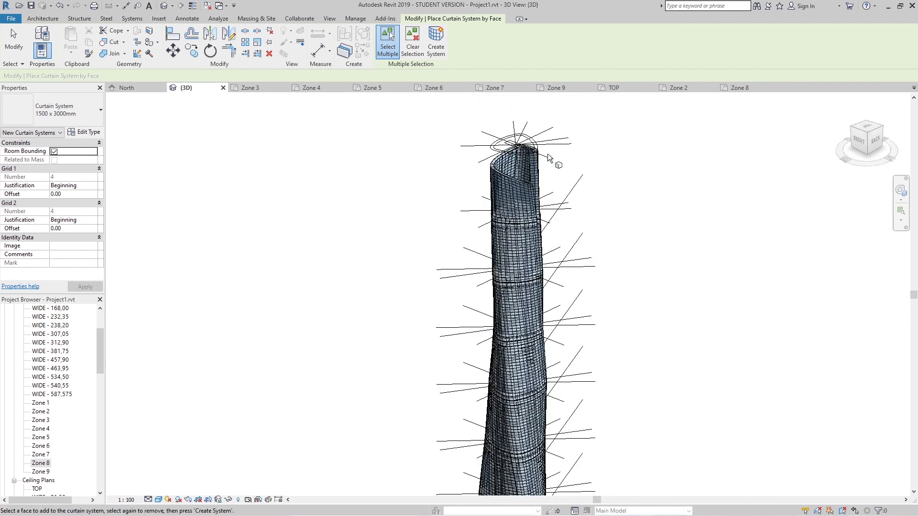
pyautogui.press('Escape')
pyautogui.press('Escape')
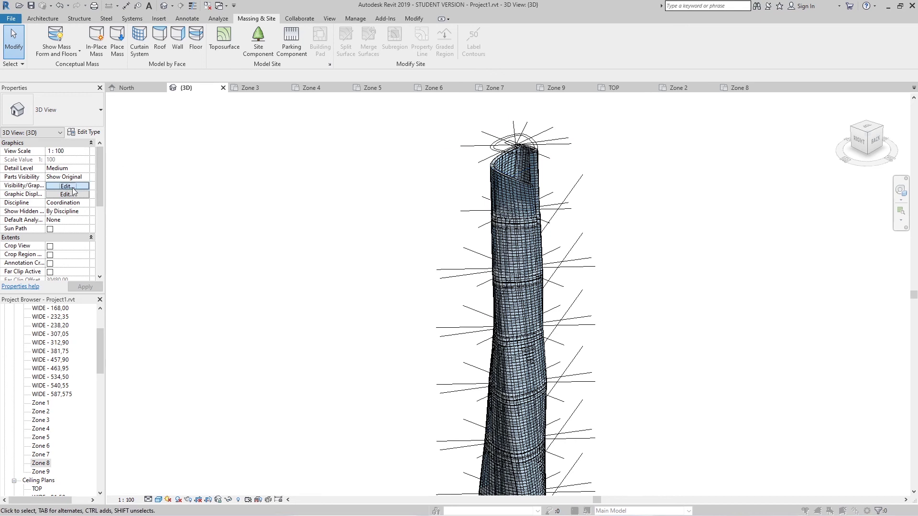
# Step: Hide all imported Level DWG drawings, including Level TOP, in the 3D view's Visibility/Graphics
pyautogui.click(73, 187)
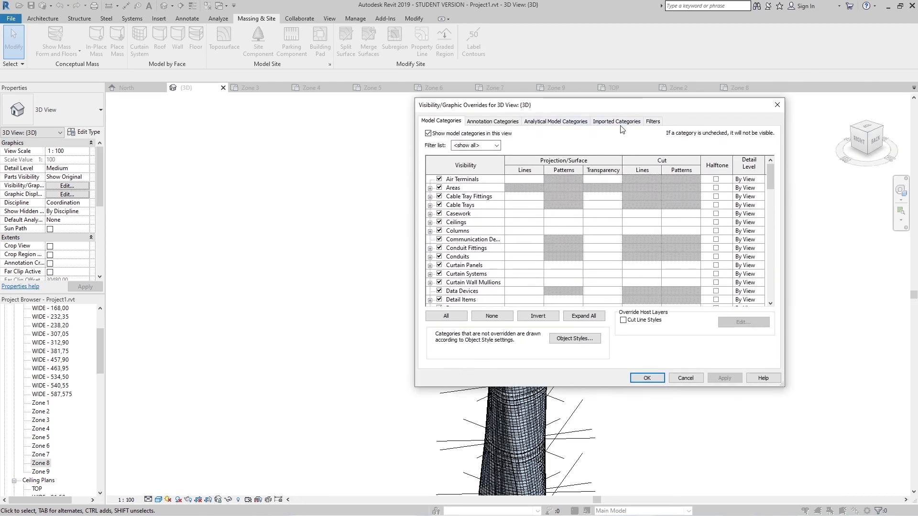
pyautogui.click(601, 123)
pyautogui.click(438, 173)
pyautogui.click(438, 189)
pyautogui.click(439, 207)
pyautogui.click(439, 216)
pyautogui.click(439, 233)
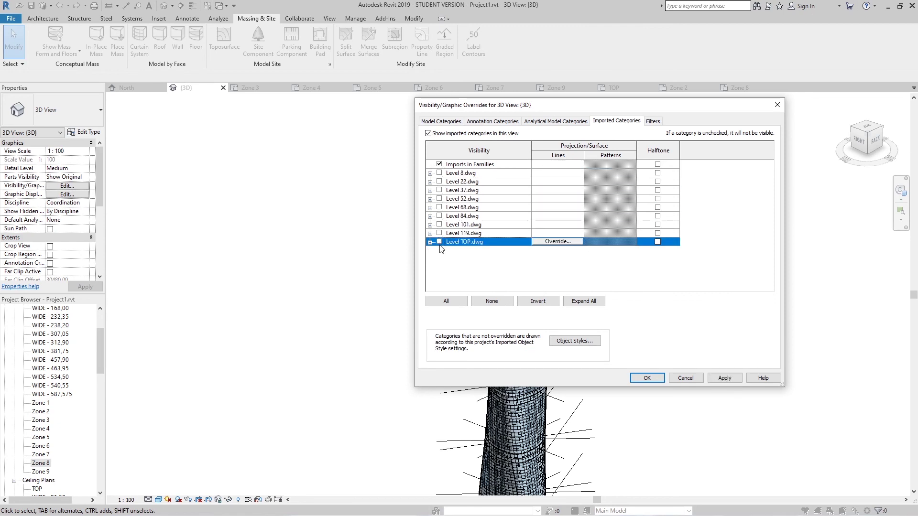
pyautogui.click(724, 378)
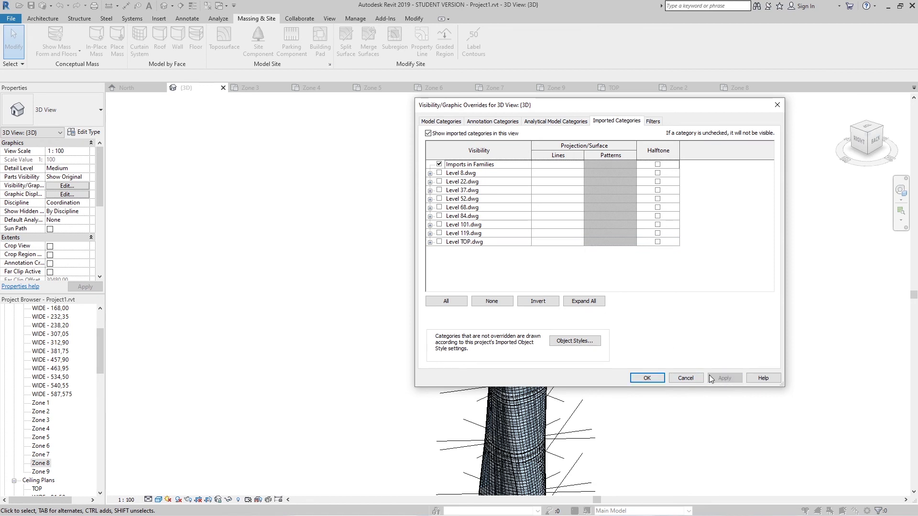
pyautogui.click(646, 379)
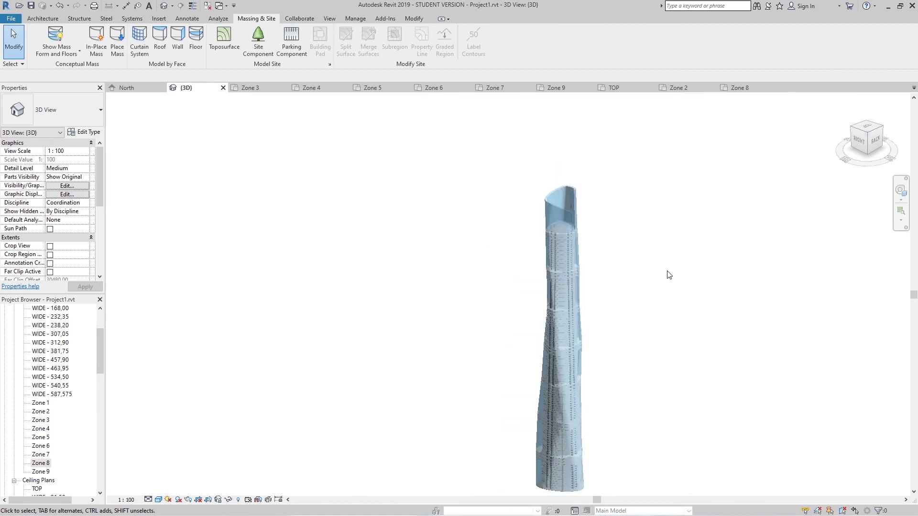
pyautogui.keyDown('shift'); pyautogui.moveTo(633, 207); pyautogui.dragTo(84, 185, button='middle'); pyautogui.keyUp('shift')
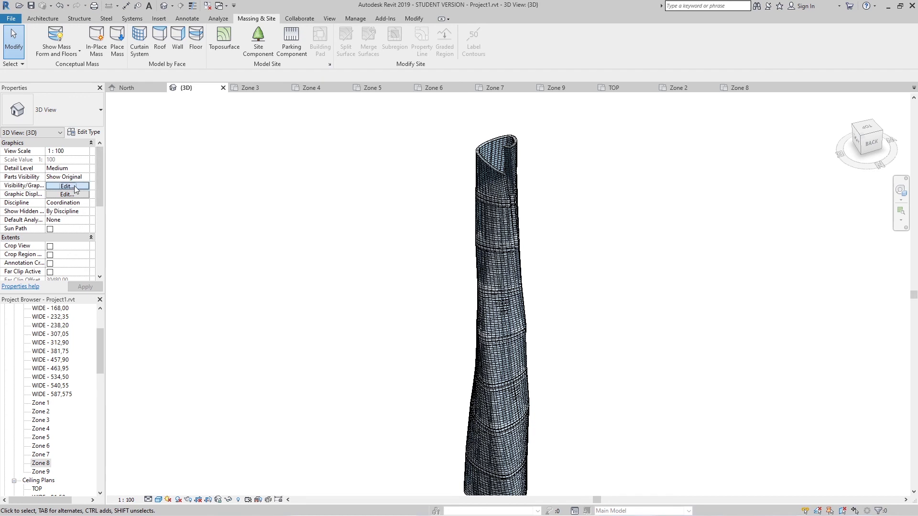
# Step: Turn off the Mass model category in Visibility/Graphics and dismiss the show-mass notice
pyautogui.click(67, 186)
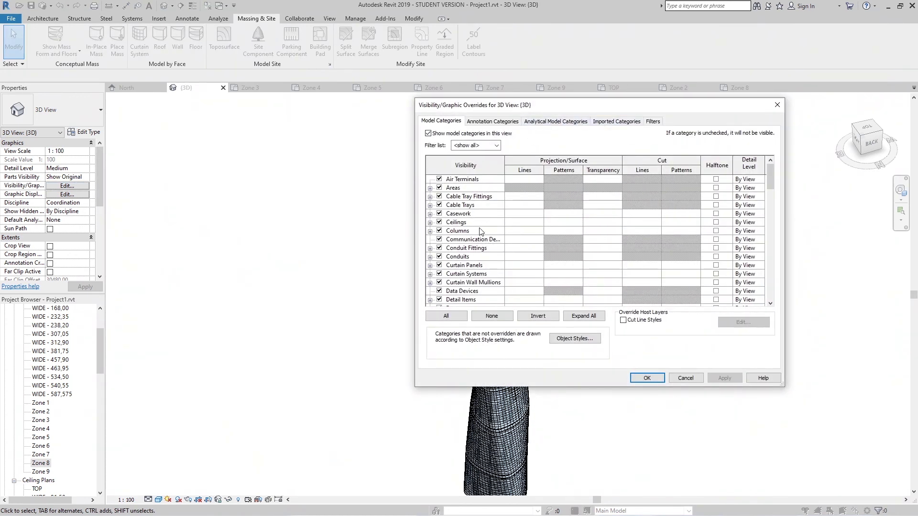
pyautogui.scroll(-2, 481, 232)
pyautogui.scroll(-4, 473, 244)
pyautogui.scroll(-3, 464, 258)
pyautogui.scroll(-2, 456, 272)
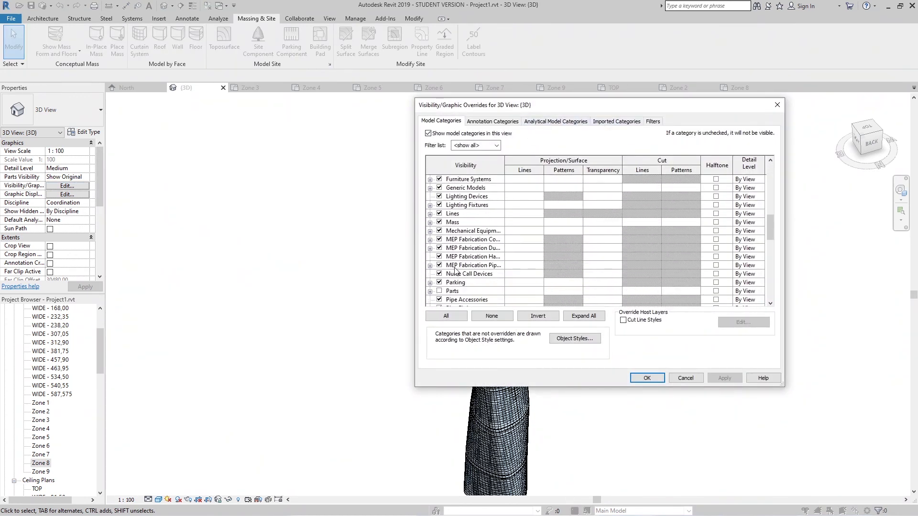
pyautogui.click(439, 223)
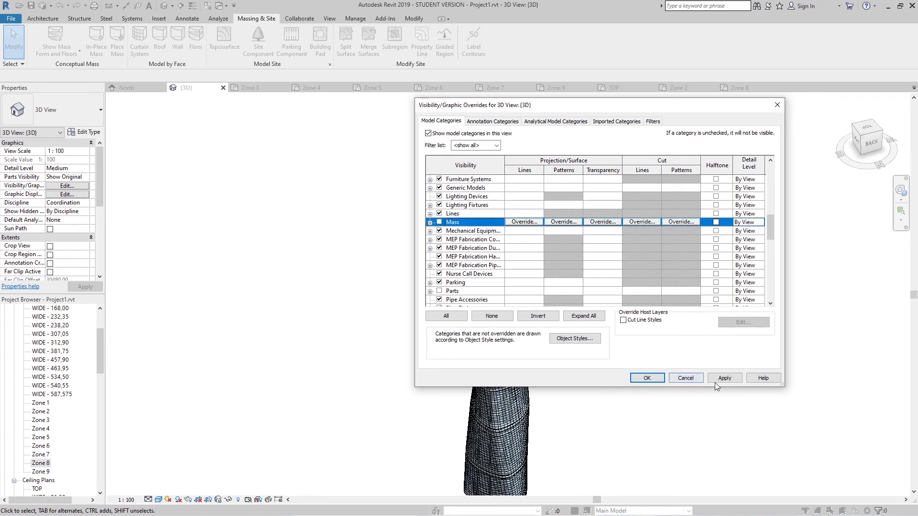
pyautogui.click(736, 380)
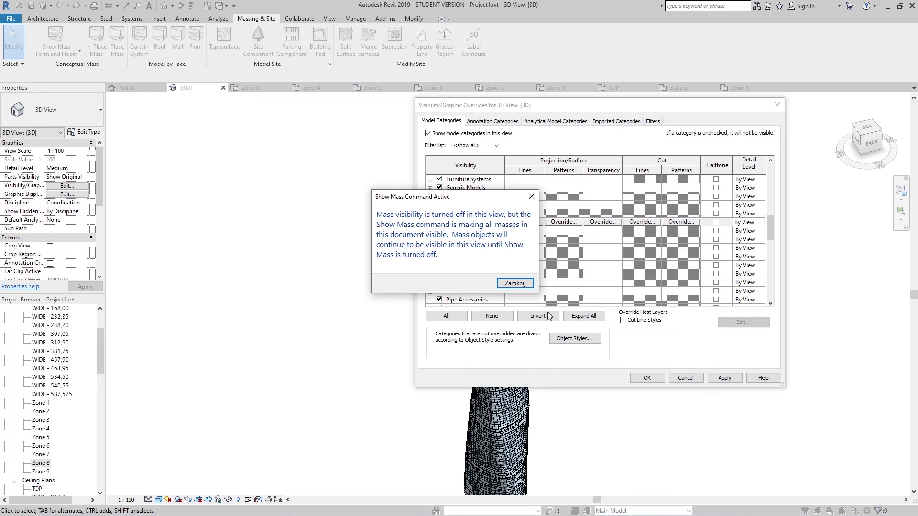
pyautogui.click(514, 283)
pyautogui.click(653, 377)
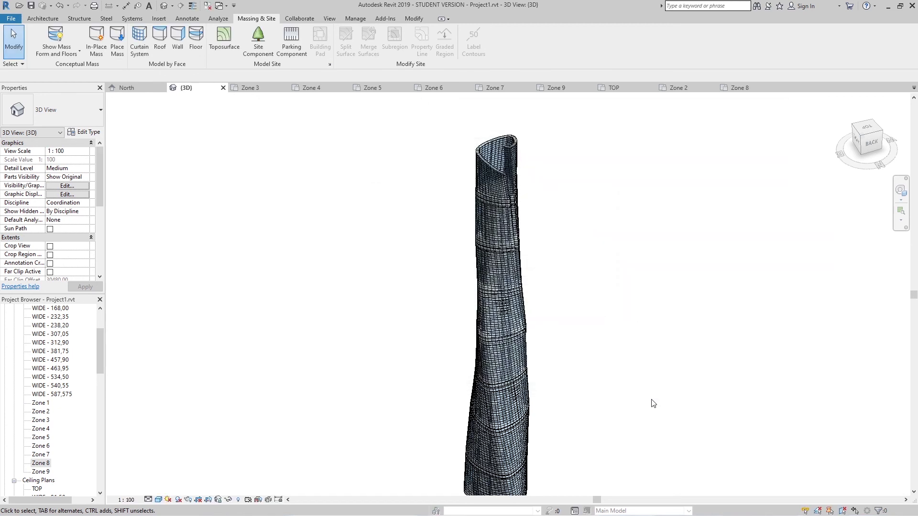
# Step: Orbit, zoom and pan so the glazed tower fills the view
pyautogui.moveTo(680, 315)
pyautogui.keyDown('shift'); pyautogui.mouseDown(button='middle')
pyautogui.moveTo(647, 353)
pyautogui.moveTo(635, 332)
pyautogui.moveTo(590, 314)
pyautogui.moveTo(602, 370)
pyautogui.mouseUp(button='middle'); pyautogui.keyUp('shift')
pyautogui.scroll(3, 601, 370)
pyautogui.scroll(-2, 600, 342)
pyautogui.scroll(-1, 618, 334)
pyautogui.scroll(2, 613, 333)
pyautogui.scroll(2, 584, 394)
pyautogui.moveTo(611, 365)
pyautogui.mouseDown(button='middle')
pyautogui.moveTo(655, 338)
pyautogui.moveTo(641, 377)
pyautogui.mouseUp(button='middle')
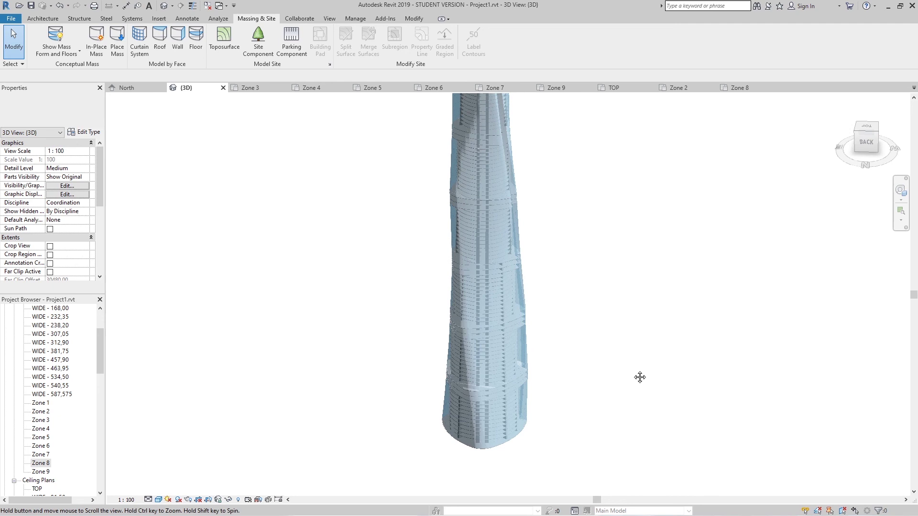
pyautogui.moveTo(535, 376); pyautogui.dragTo(532, 340, button='middle')
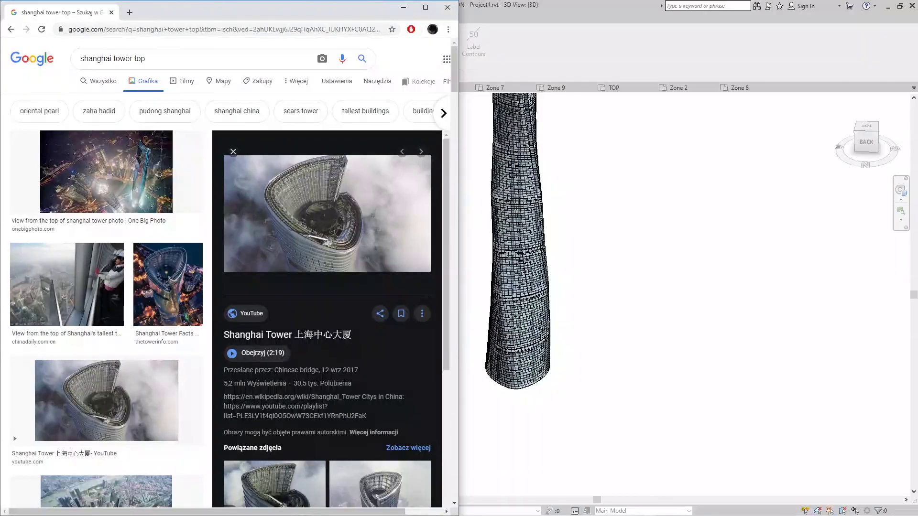
# Step: Maximize Chrome, search images for 'shanghai tower bottom' and preview the inhabitat.com podium photo
pyautogui.click(426, 8)
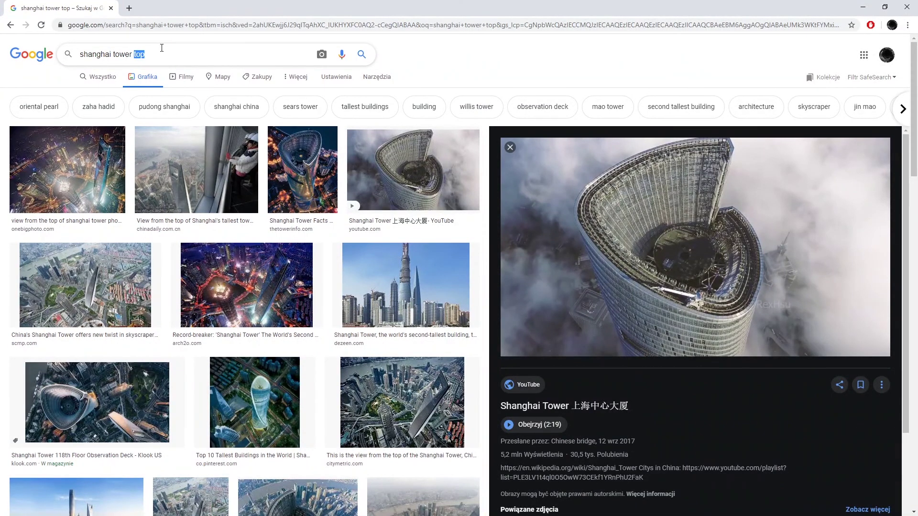
pyautogui.write('bottom')
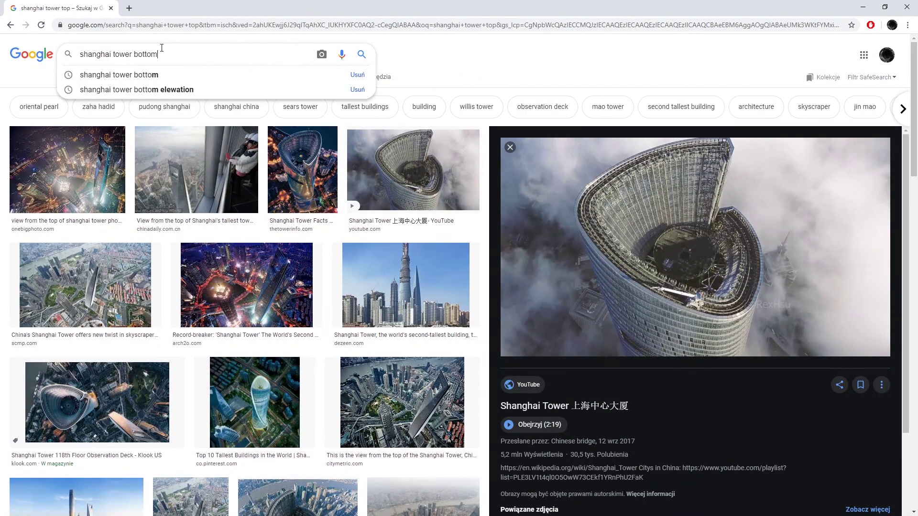
pyautogui.press('Return')
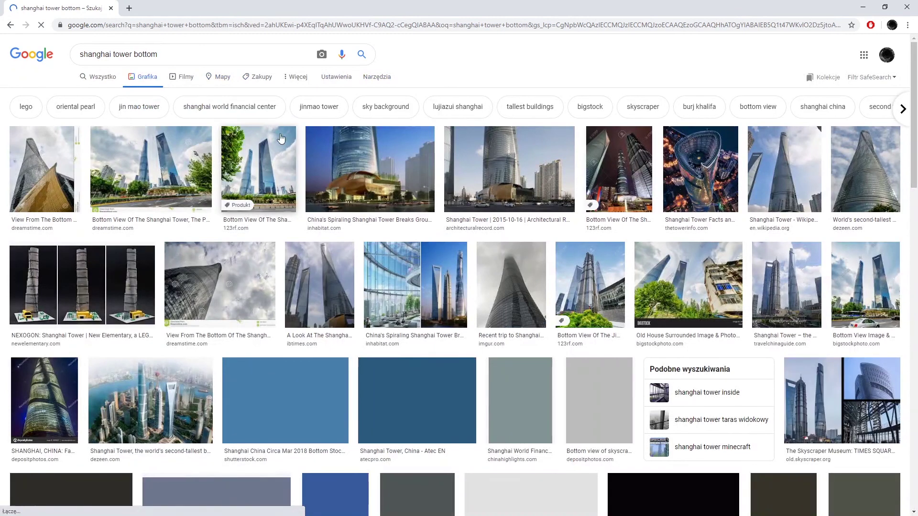
pyautogui.click(387, 171)
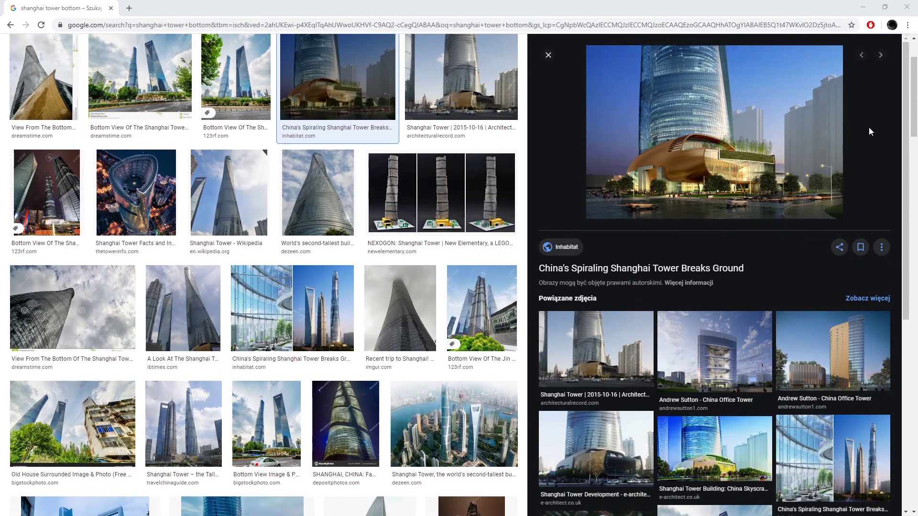
# Step: Minimize Chrome and orbit around the tower base and yellow podium in 3D
pyautogui.click(863, 7)
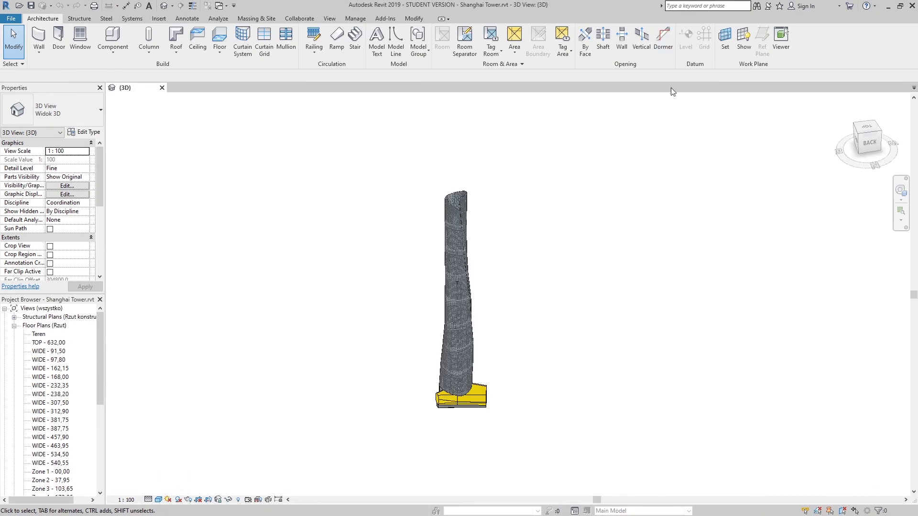
pyautogui.scroll(3, 468, 394)
pyautogui.moveTo(468, 394)
pyautogui.keyDown('shift'); pyautogui.mouseDown(button='middle')
pyautogui.moveTo(458, 407)
pyautogui.moveTo(552, 400)
pyautogui.moveTo(572, 353)
pyautogui.moveTo(552, 312)
pyautogui.mouseUp(button='middle'); pyautogui.keyUp('shift')
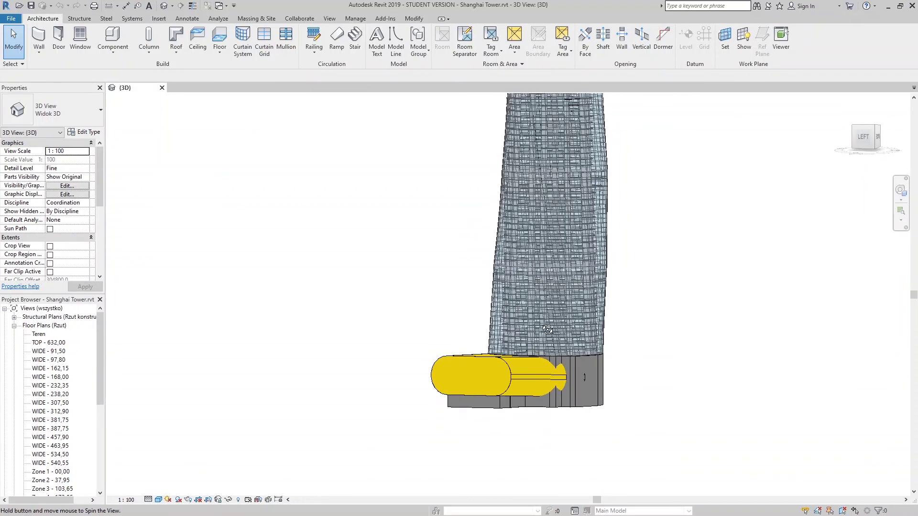
pyautogui.moveTo(551, 312)
pyautogui.keyDown('shift'); pyautogui.mouseDown(button='middle')
pyautogui.moveTo(534, 374)
pyautogui.moveTo(575, 393)
pyautogui.moveTo(497, 381)
pyautogui.mouseUp(button='middle'); pyautogui.keyUp('shift')
pyautogui.scroll(2, 532, 370)
pyautogui.scroll(-2, 575, 393)
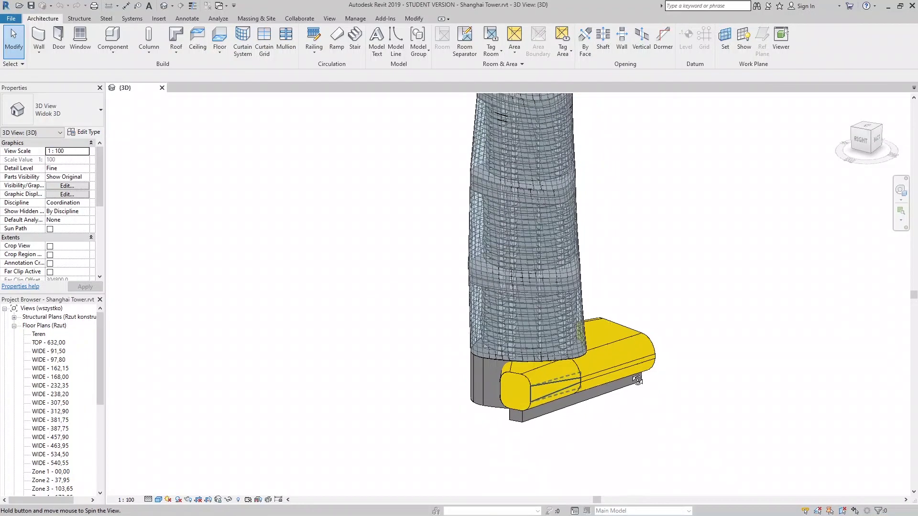
pyautogui.scroll(2, 482, 382)
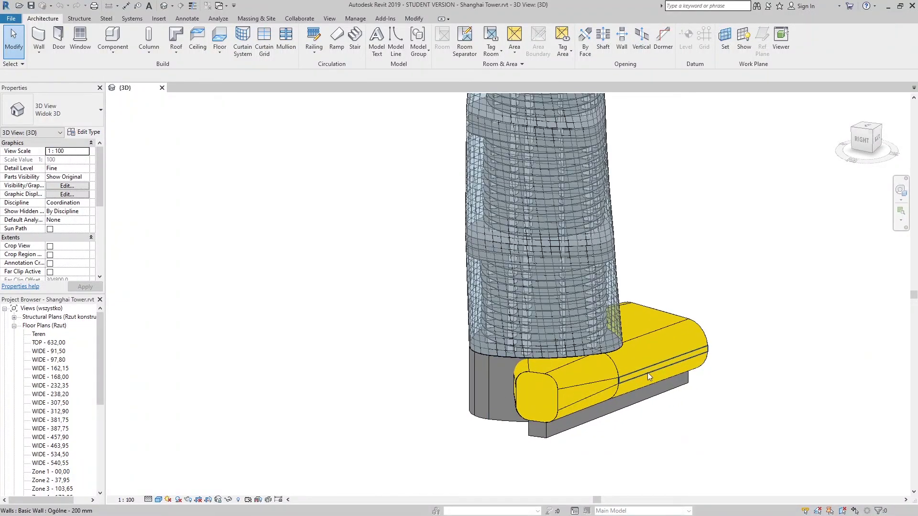
# Step: Zoom in and orbit to inspect the yellow podium from the left and right
pyautogui.moveTo(686, 325)
pyautogui.keyDown('shift'); pyautogui.mouseDown(button='middle')
pyautogui.moveTo(684, 335)
pyautogui.moveTo(717, 373)
pyautogui.moveTo(672, 385)
pyautogui.moveTo(610, 376)
pyautogui.moveTo(640, 391)
pyautogui.moveTo(657, 366)
pyautogui.mouseUp(button='middle'); pyautogui.keyUp('shift')
pyautogui.scroll(2, 631, 372)
pyautogui.scroll(2, 631, 371)
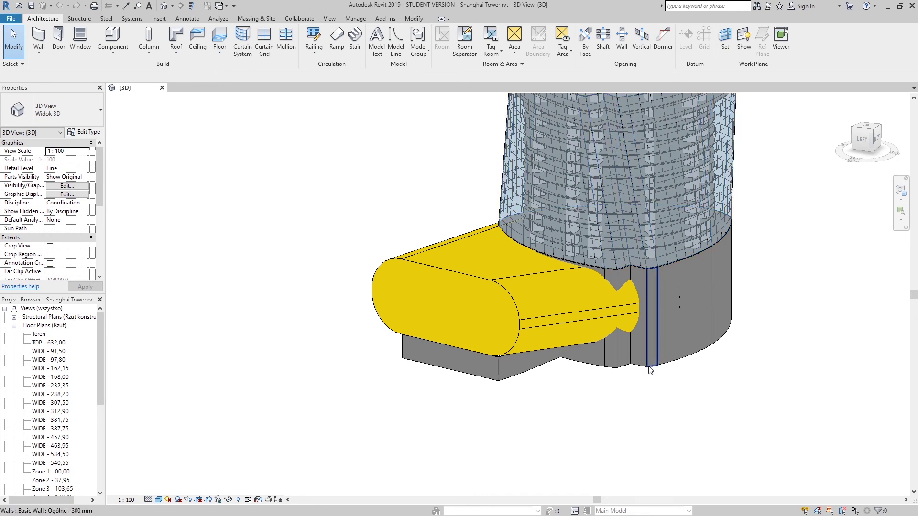
pyautogui.moveTo(631, 371)
pyautogui.keyDown('shift'); pyautogui.mouseDown(button='middle')
pyautogui.moveTo(643, 395)
pyautogui.moveTo(715, 279)
pyautogui.mouseUp(button='middle'); pyautogui.keyUp('shift')
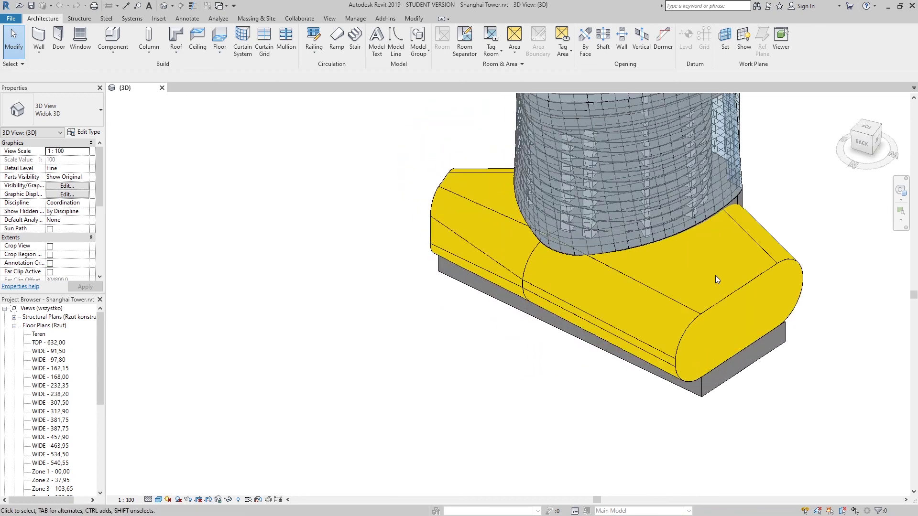
pyautogui.moveTo(623, 310)
pyautogui.keyDown('shift'); pyautogui.mouseDown(button='middle')
pyautogui.moveTo(553, 308)
pyautogui.moveTo(711, 250)
pyautogui.moveTo(586, 354)
pyautogui.mouseUp(button='middle'); pyautogui.keyUp('shift')
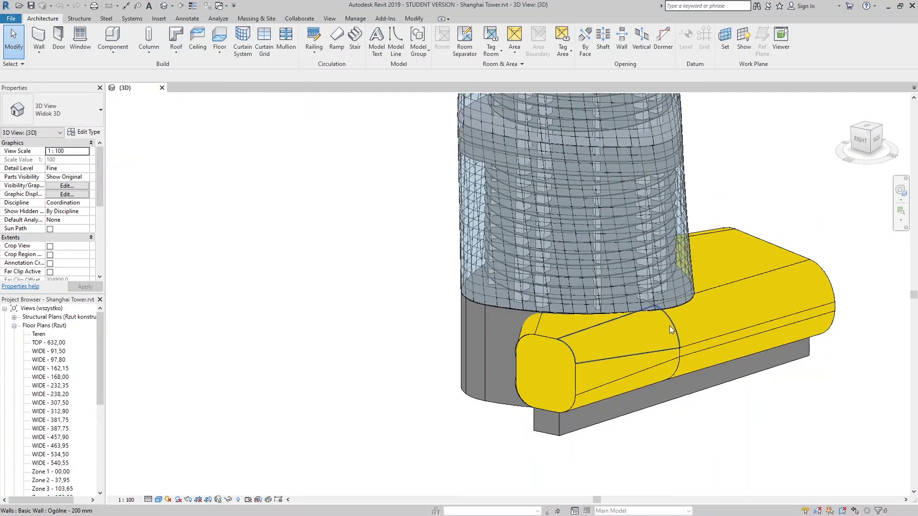
pyautogui.keyDown('shift'); pyautogui.moveTo(671, 329); pyautogui.dragTo(702, 345, button='middle'); pyautogui.keyUp('shift')
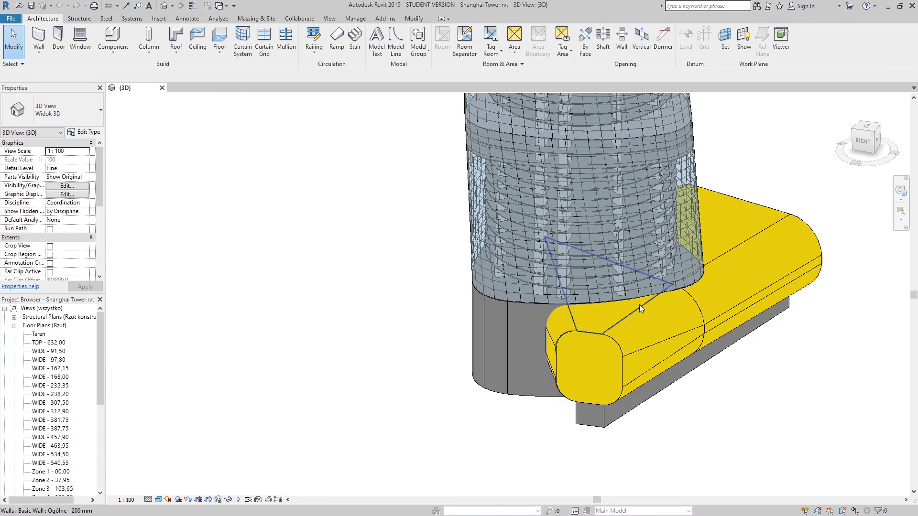
# Step: Orbit slightly, then drag the Photos site plan image over the Revit viewport
pyautogui.moveTo(671, 373)
pyautogui.keyDown('shift'); pyautogui.mouseDown(button='middle')
pyautogui.moveTo(678, 429)
pyautogui.moveTo(690, 377)
pyautogui.mouseUp(button='middle'); pyautogui.keyUp('shift')
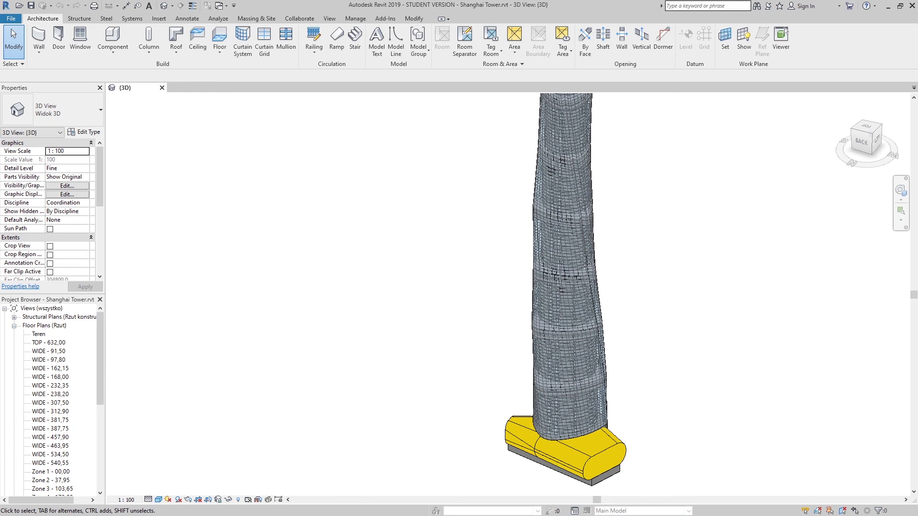
pyautogui.moveTo(917, 200); pyautogui.dragTo(622, 5)
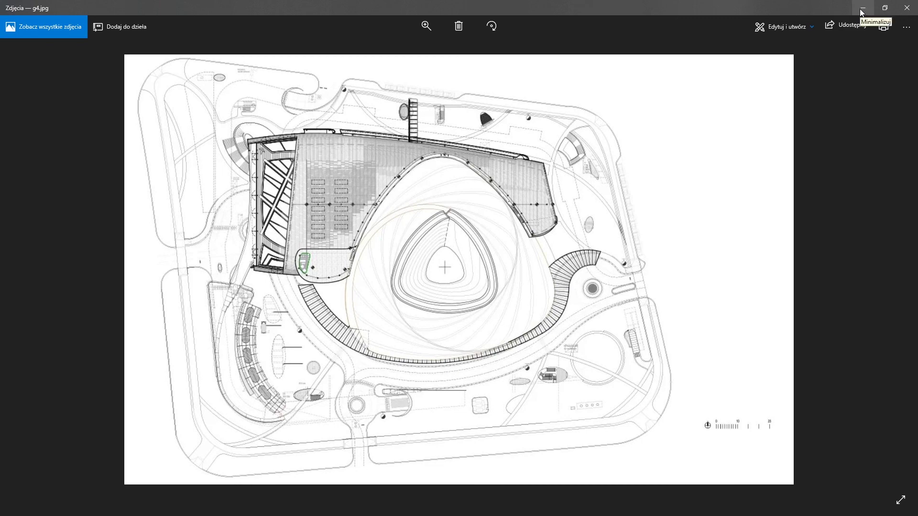
# Step: Minimize the Photos window showing the g4.jpg site plan
pyautogui.click(859, 8)
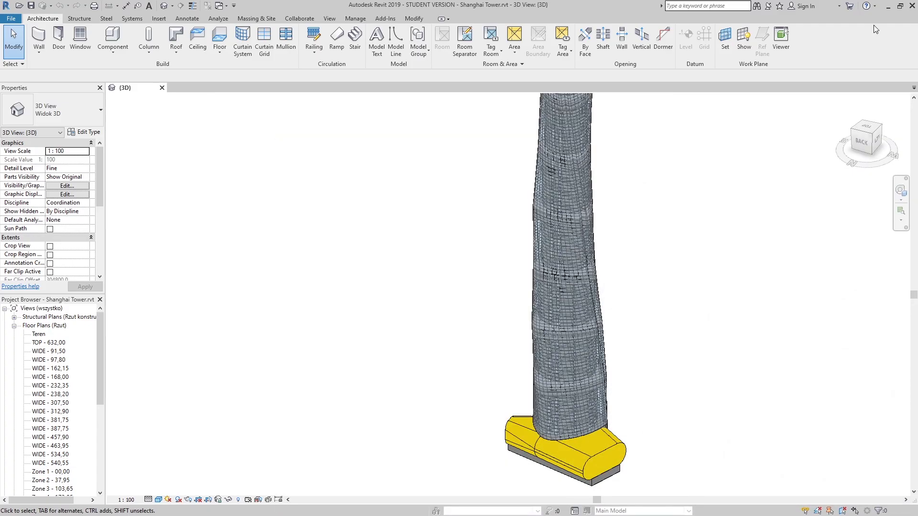
pyautogui.scroll(-3, 666, 287)
pyautogui.moveTo(666, 282)
pyautogui.keyDown('shift'); pyautogui.mouseDown(button='middle')
pyautogui.moveTo(645, 320)
pyautogui.moveTo(548, 334)
pyautogui.mouseUp(button='middle'); pyautogui.keyUp('shift')
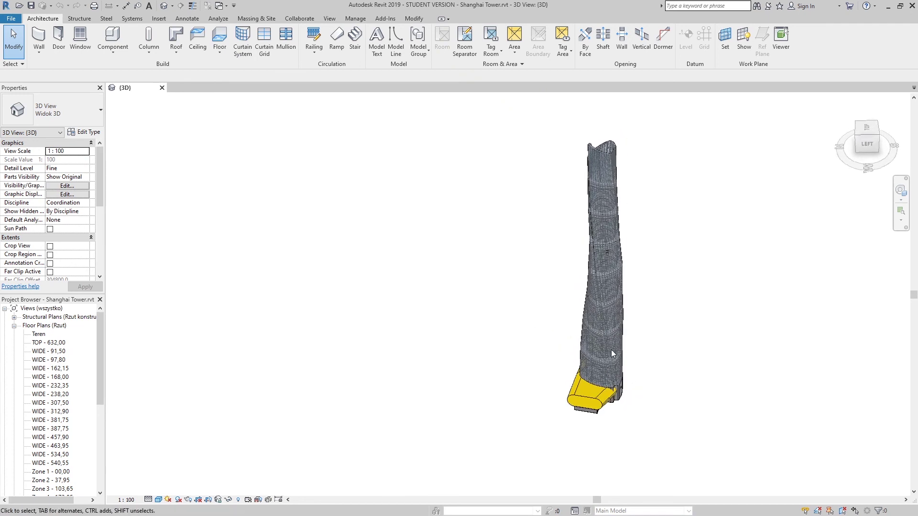
pyautogui.scroll(5, 621, 337)
pyautogui.moveTo(627, 426)
pyautogui.keyDown('shift'); pyautogui.mouseDown(button='middle')
pyautogui.moveTo(588, 315)
pyautogui.moveTo(554, 324)
pyautogui.moveTo(570, 440)
pyautogui.moveTo(576, 376)
pyautogui.moveTo(653, 361)
pyautogui.moveTo(641, 360)
pyautogui.moveTo(647, 273)
pyautogui.moveTo(657, 314)
pyautogui.moveTo(692, 331)
pyautogui.moveTo(638, 246)
pyautogui.moveTo(654, 280)
pyautogui.moveTo(693, 295)
pyautogui.mouseUp(button='middle'); pyautogui.keyUp('shift')
pyautogui.moveTo(641, 230)
pyautogui.keyDown('shift'); pyautogui.mouseDown(button='middle')
pyautogui.moveTo(614, 239)
pyautogui.moveTo(709, 253)
pyautogui.moveTo(695, 244)
pyautogui.moveTo(719, 234)
pyautogui.mouseUp(button='middle'); pyautogui.keyUp('shift')
pyautogui.moveTo(614, 231)
pyautogui.keyDown('shift'); pyautogui.mouseDown(button='middle')
pyautogui.moveTo(641, 232)
pyautogui.moveTo(657, 199)
pyautogui.mouseUp(button='middle'); pyautogui.keyUp('shift')
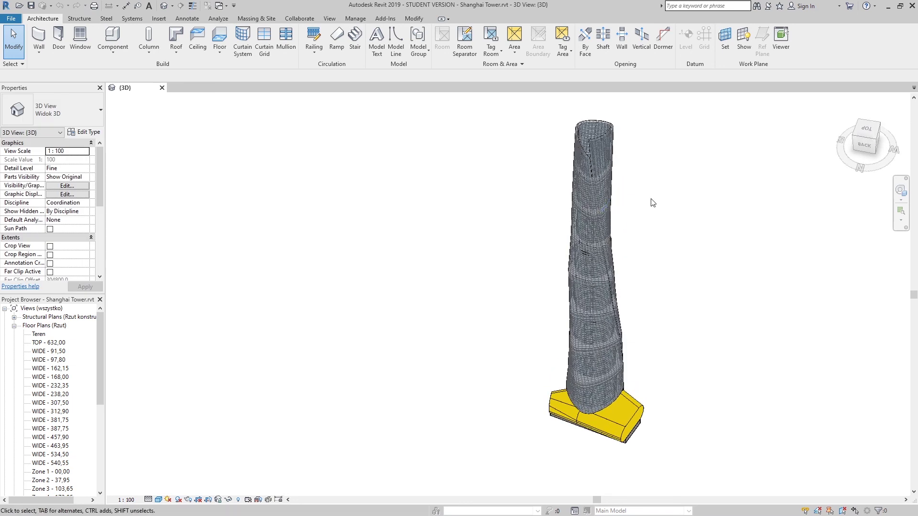
pyautogui.moveTo(681, 338)
pyautogui.keyDown('shift'); pyautogui.mouseDown(button='middle')
pyautogui.moveTo(698, 298)
pyautogui.moveTo(663, 315)
pyautogui.moveTo(634, 297)
pyautogui.mouseUp(button='middle'); pyautogui.keyUp('shift')
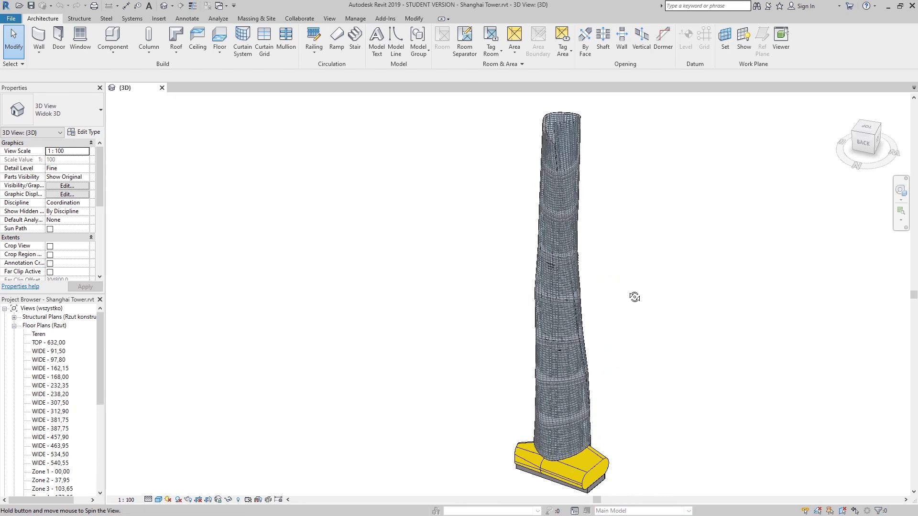